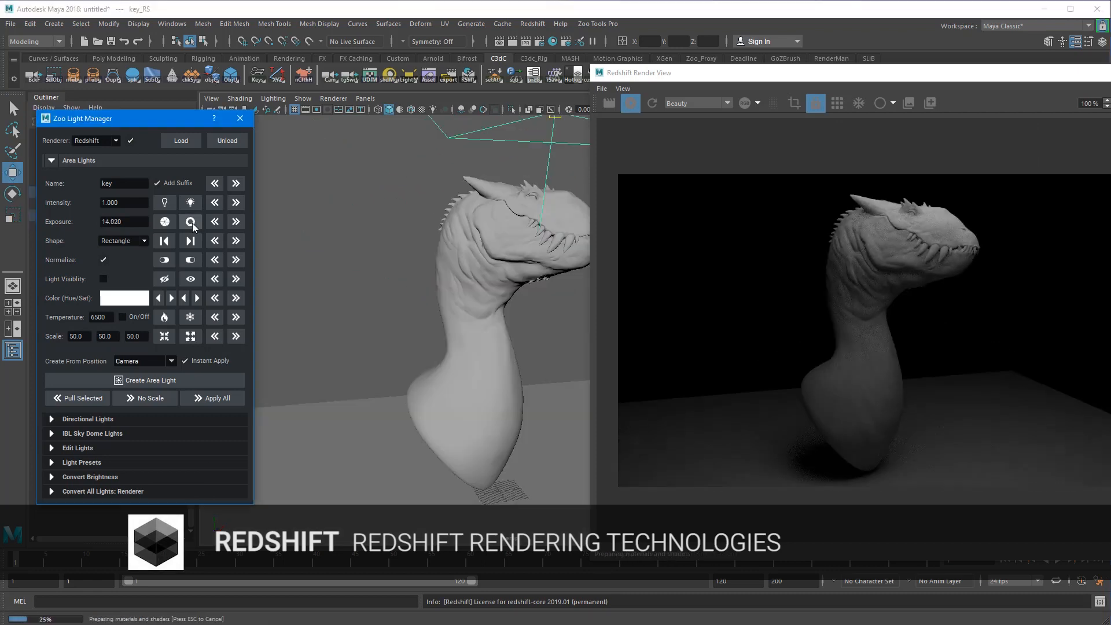
Adjust the key area light's exposure and enter 1.8 for the shader value following the specular weight
left_click(190, 222)
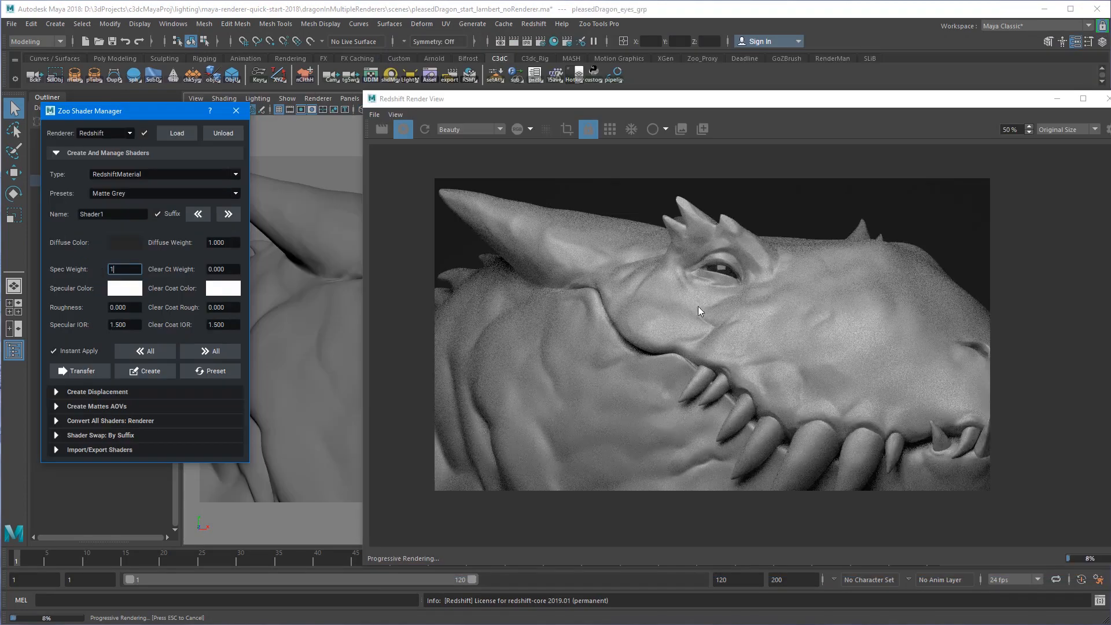
key("Tab")
type("1.8")
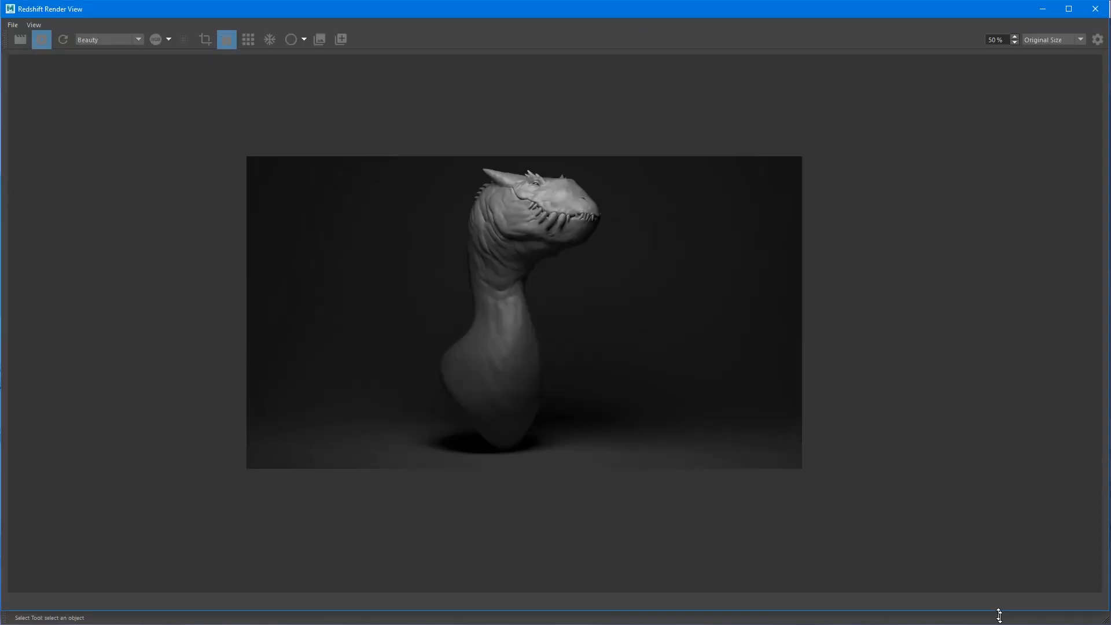
scroll(610, 230, "up", 2)
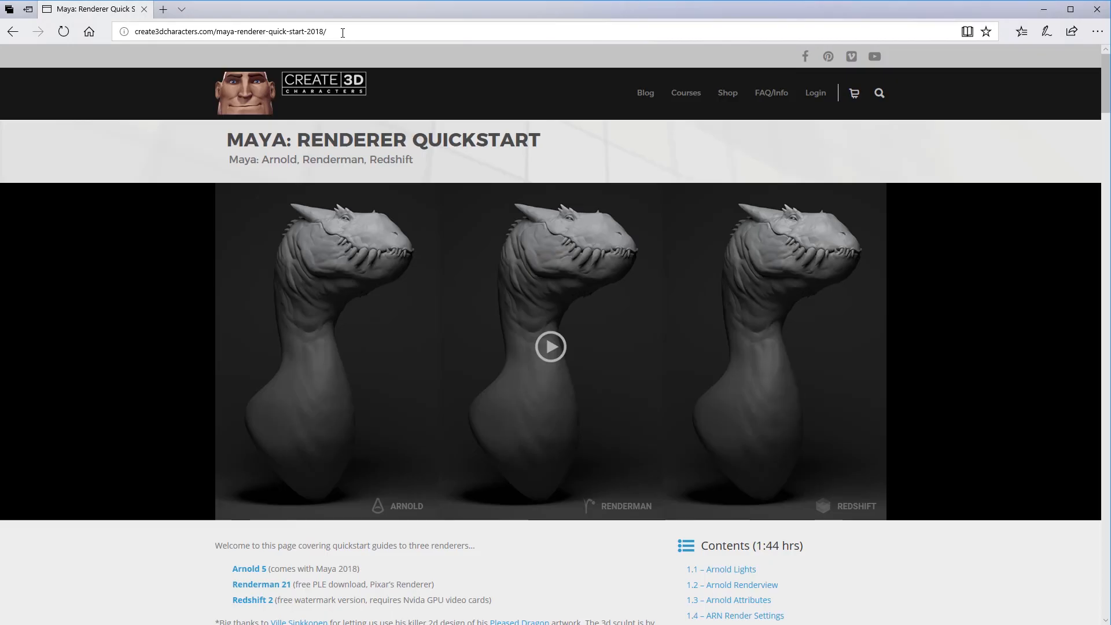
Switch to the browser and examine the Maya: Renderer Quickstart page's file downloads, Redshift video sections and shader instructions
left_click(104, 31)
scroll(648, 432, "down", 10)
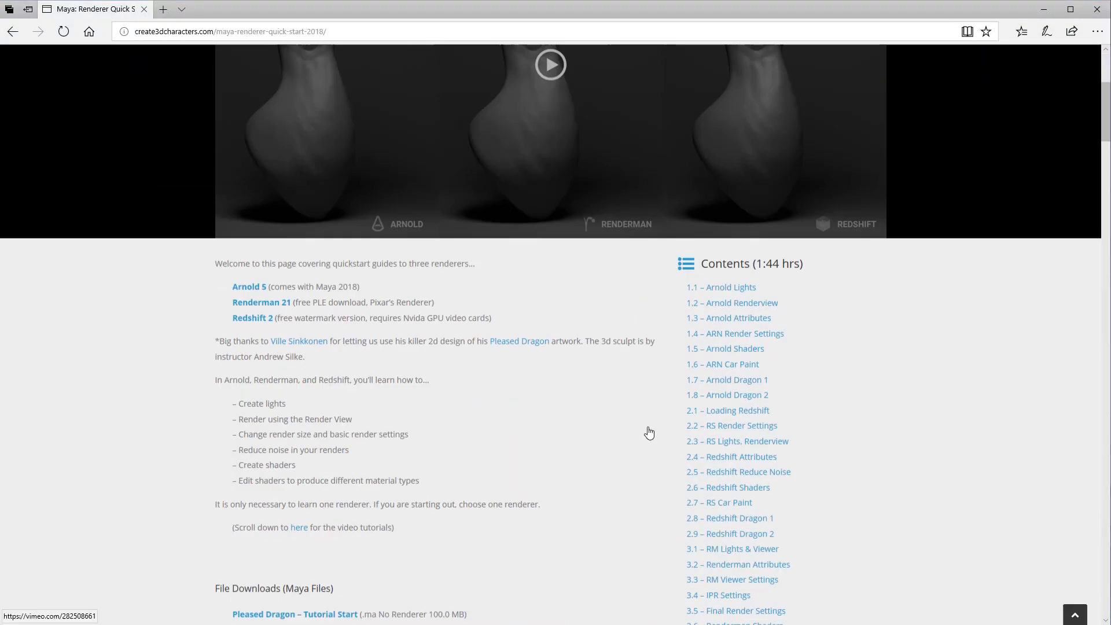
right_click(329, 316)
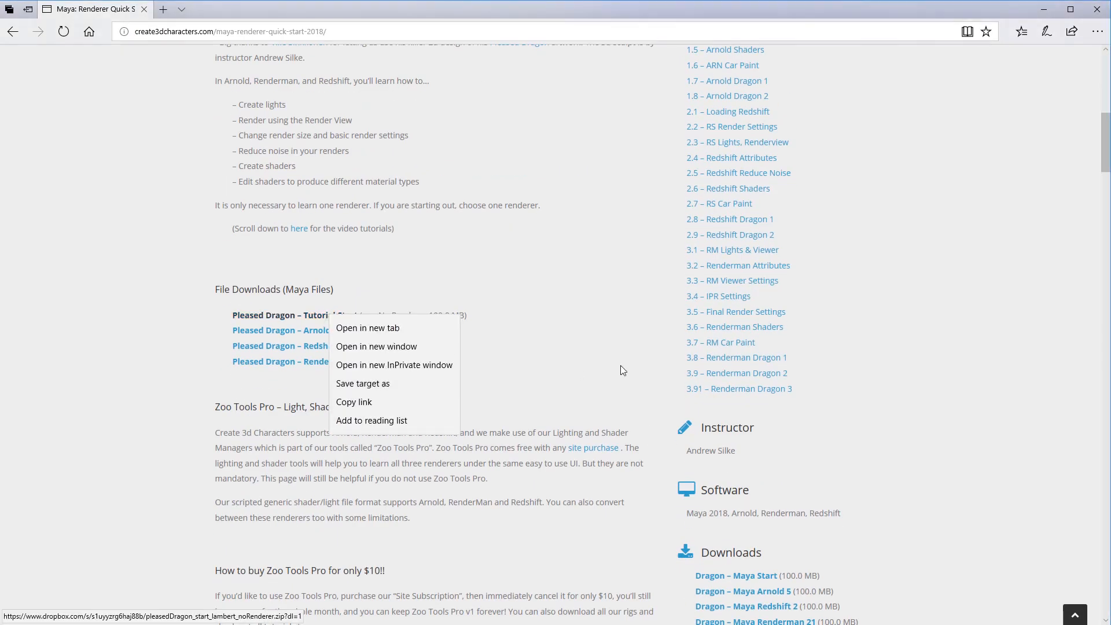
scroll(610, 302, "down", 20)
left_click(491, 168)
scroll(762, 227, "down", 15)
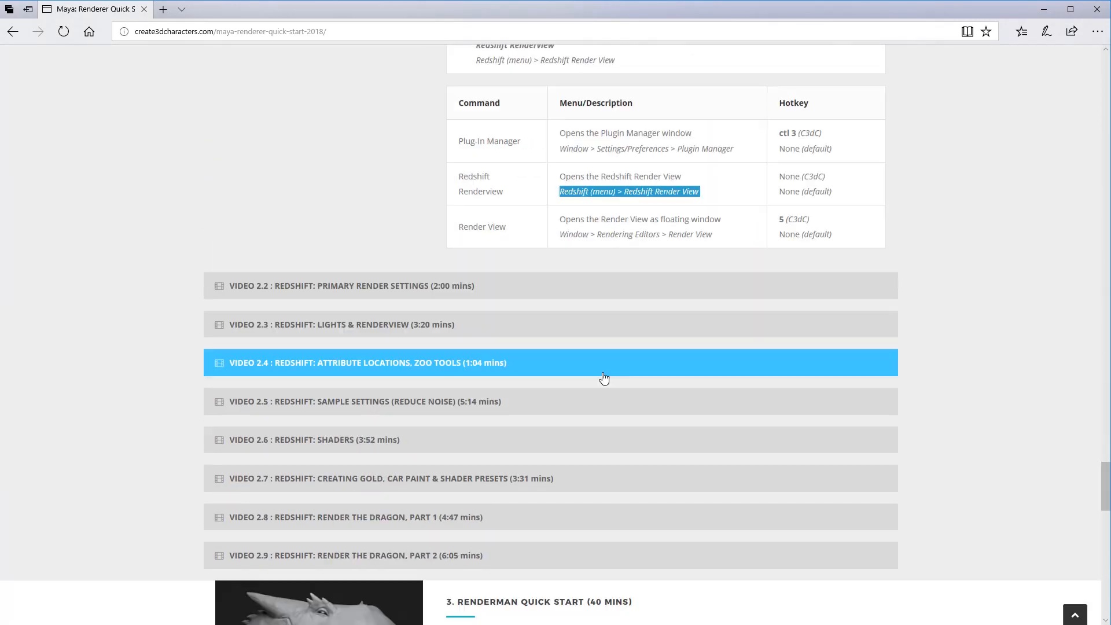
left_click(599, 296)
scroll(599, 306, "down", 10)
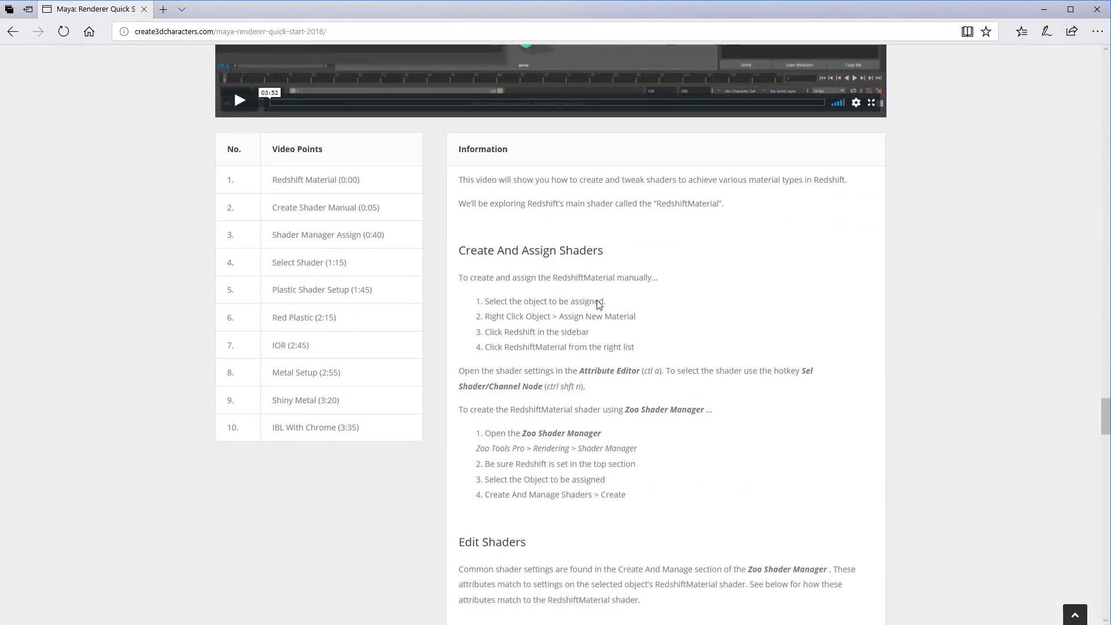
left_click_drag(650, 350, 476, 299)
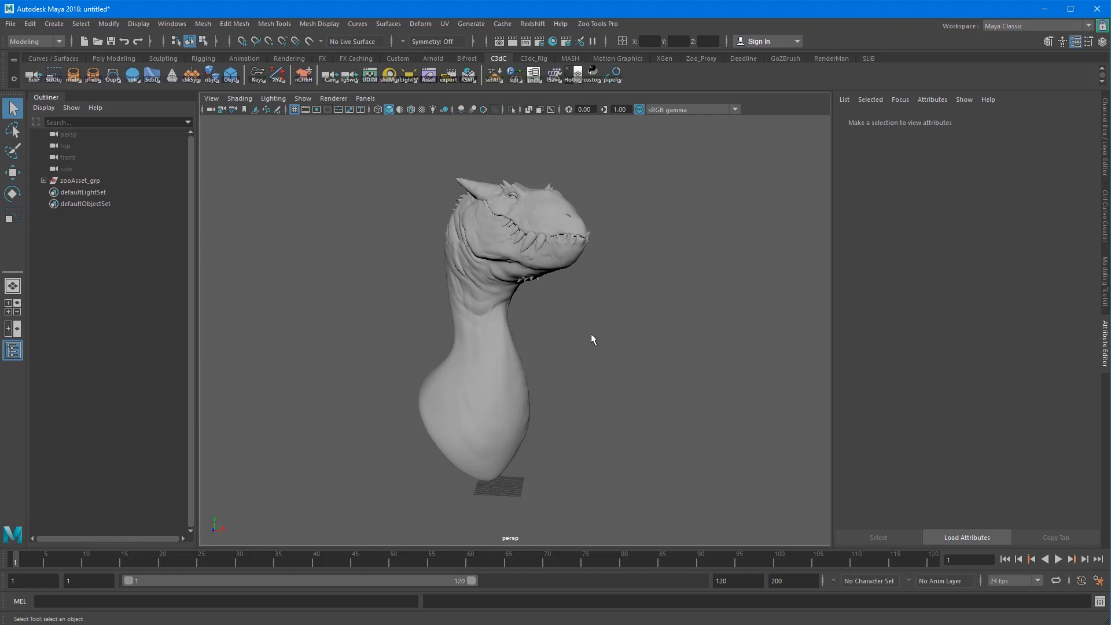
Open the Plug-in Manager in Maya and filter the plug-in list for mtoa
middle_click_drag(593, 339, 595, 336, "alt")
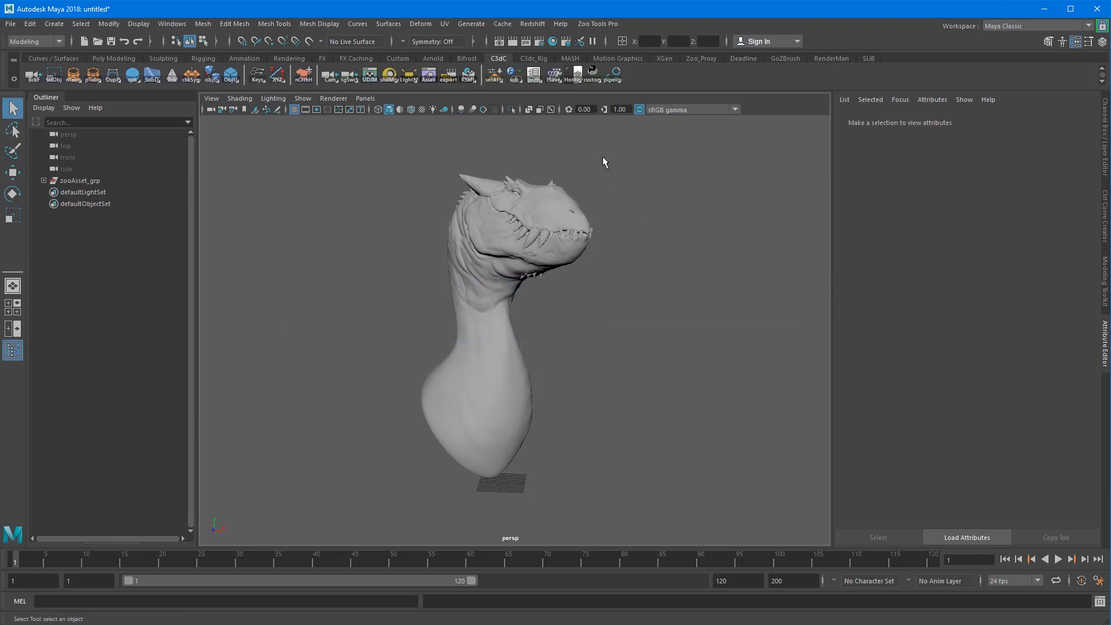
left_click(172, 23)
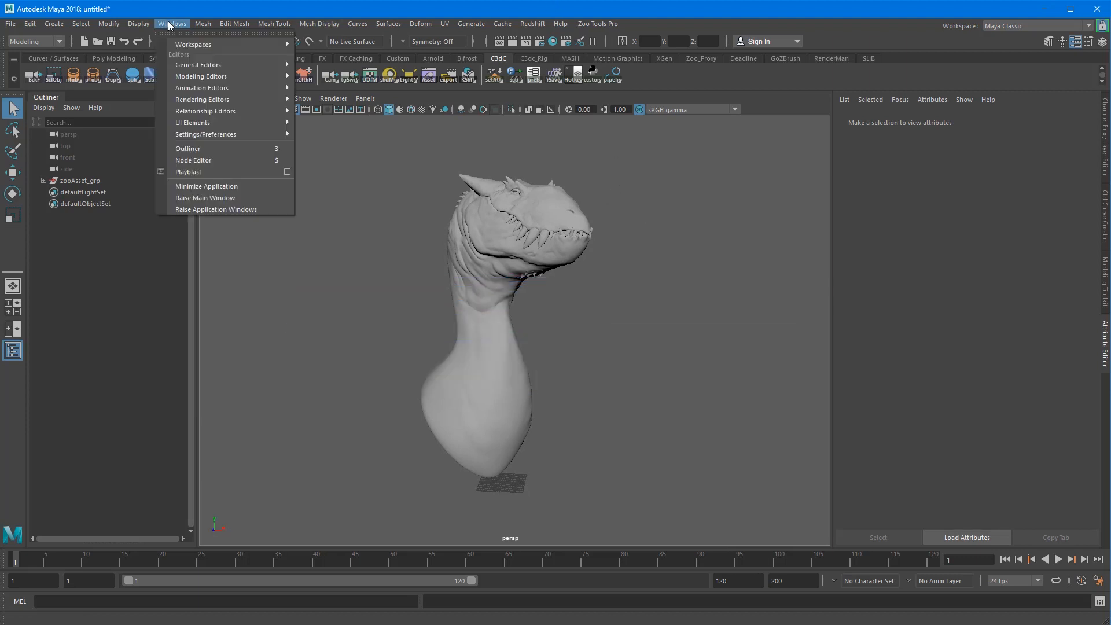
mouse_move(197, 134)
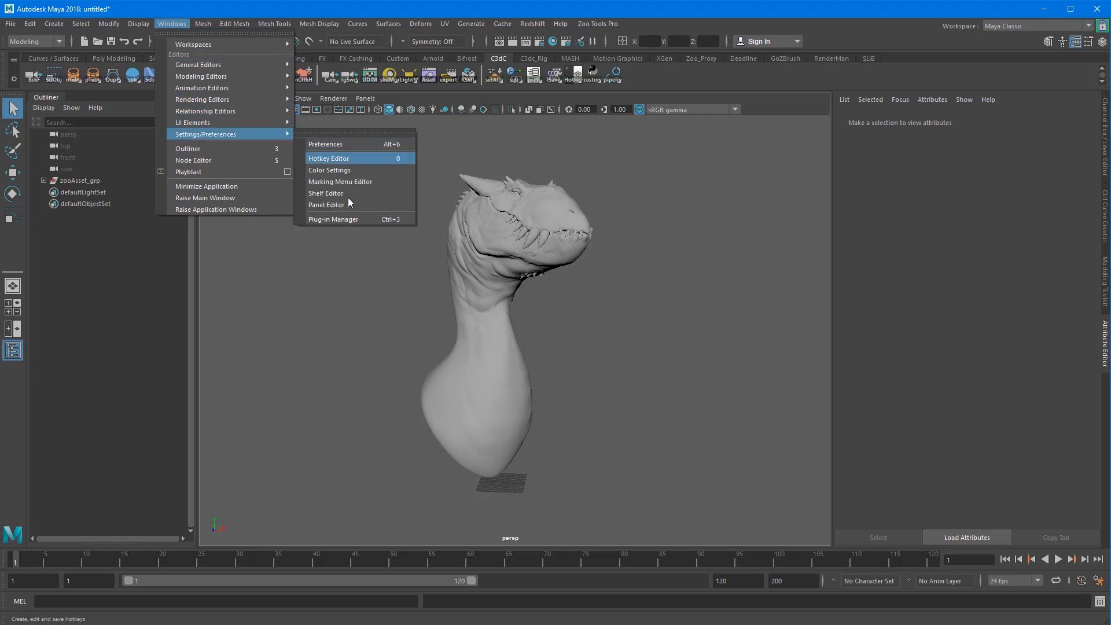
left_click(365, 220)
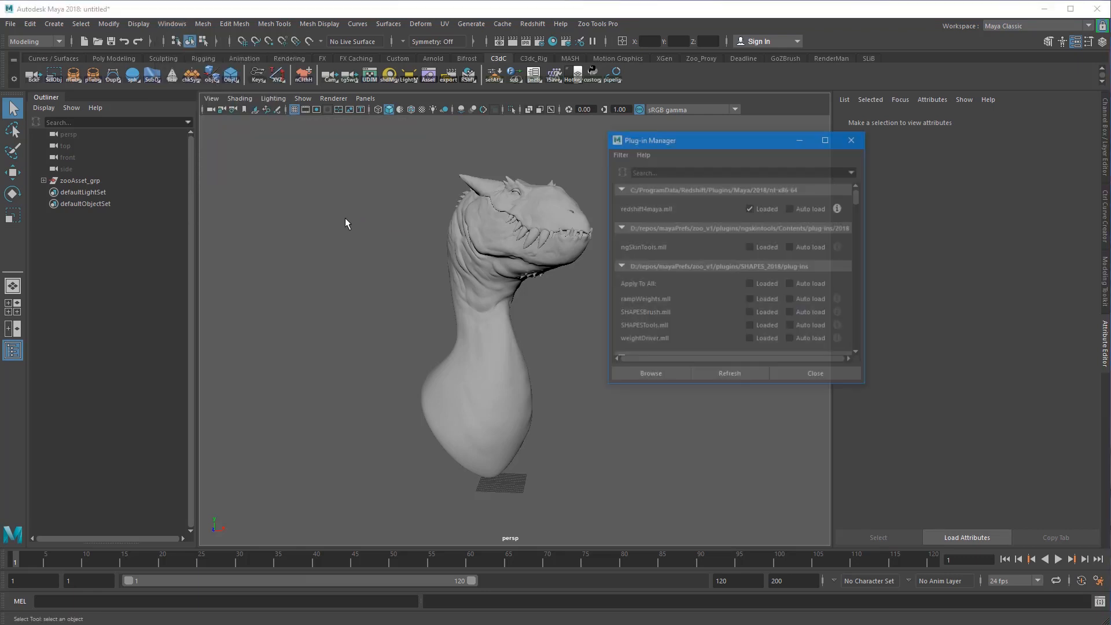
left_click_drag(682, 143, 443, 146)
left_click(432, 174)
type("m")
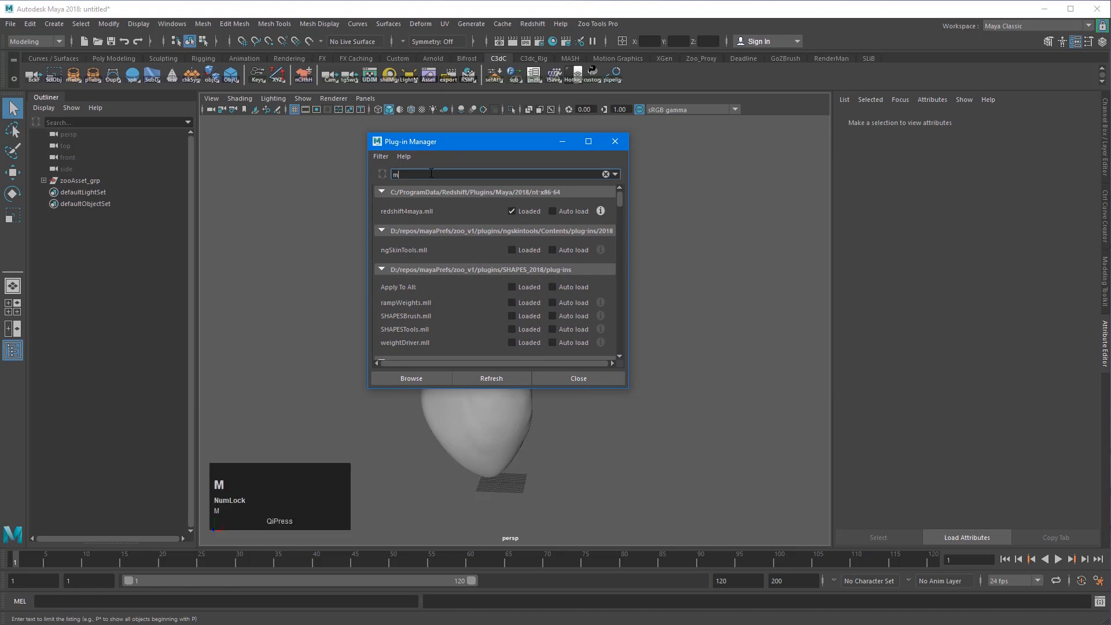
type("toa")
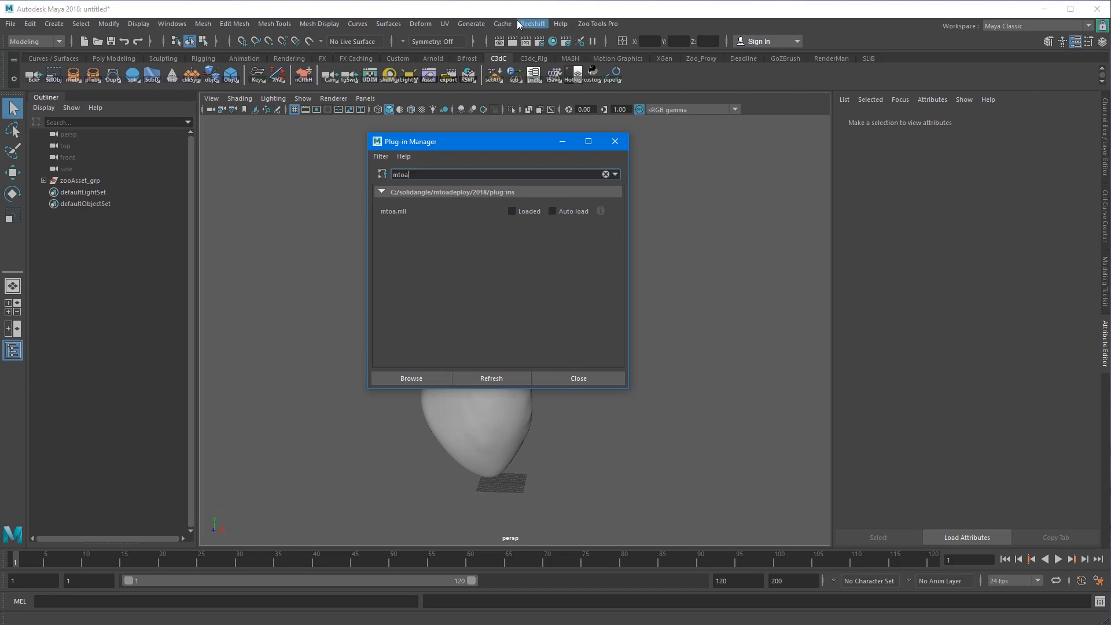
left_click_drag(451, 141, 177, 133)
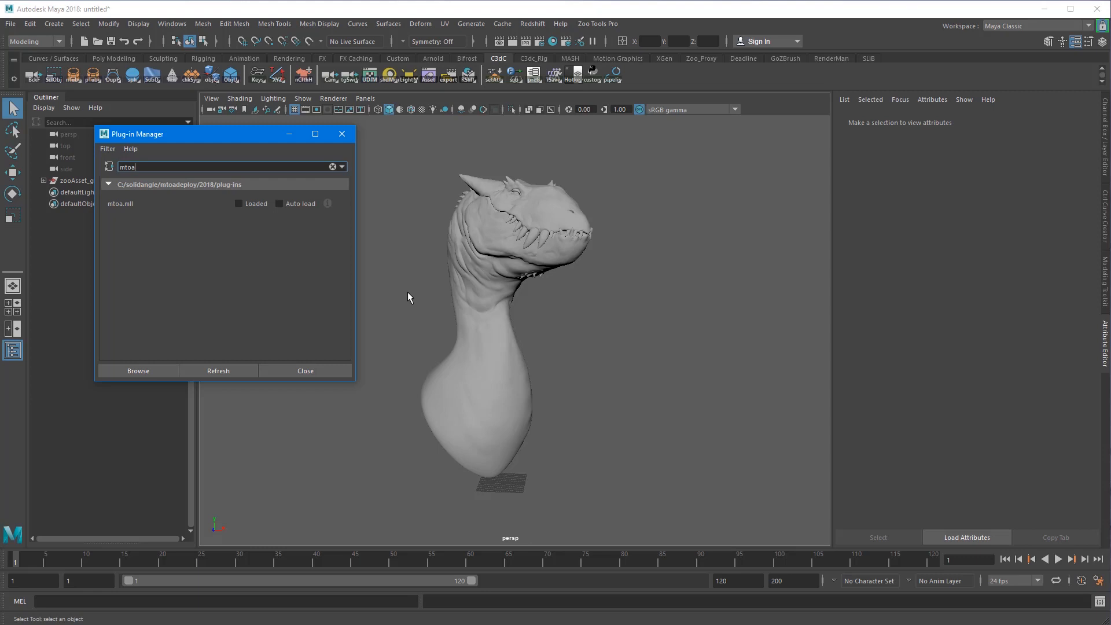
left_click_drag(259, 135, 299, 147)
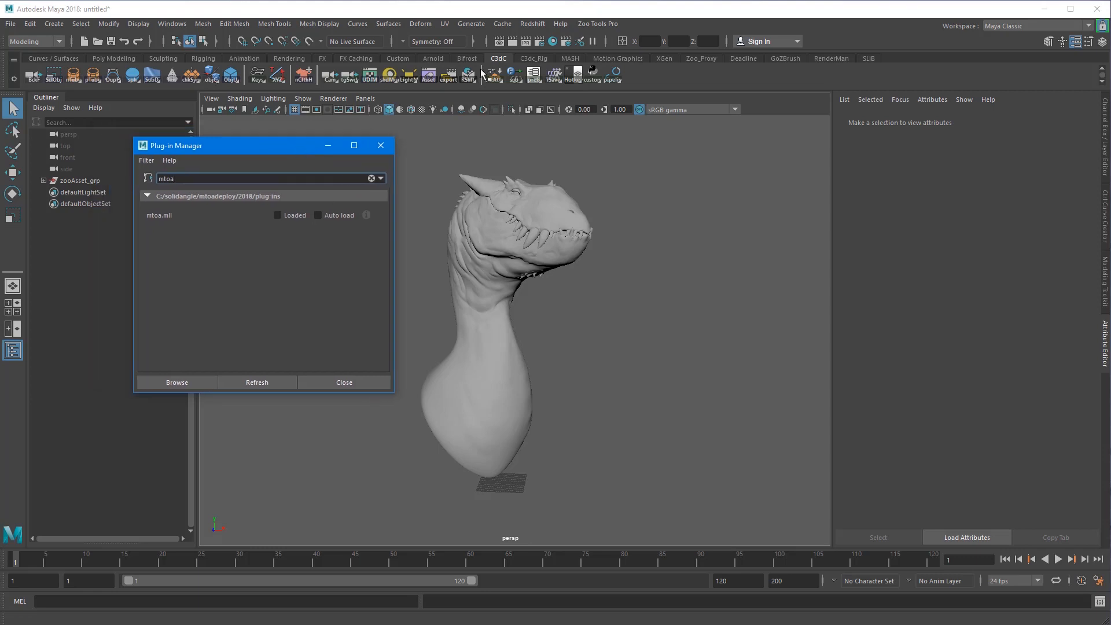
Filter the plug-in list for reds to check redshift4maya.mll, and close the Plug-in Manager
double_click(166, 178)
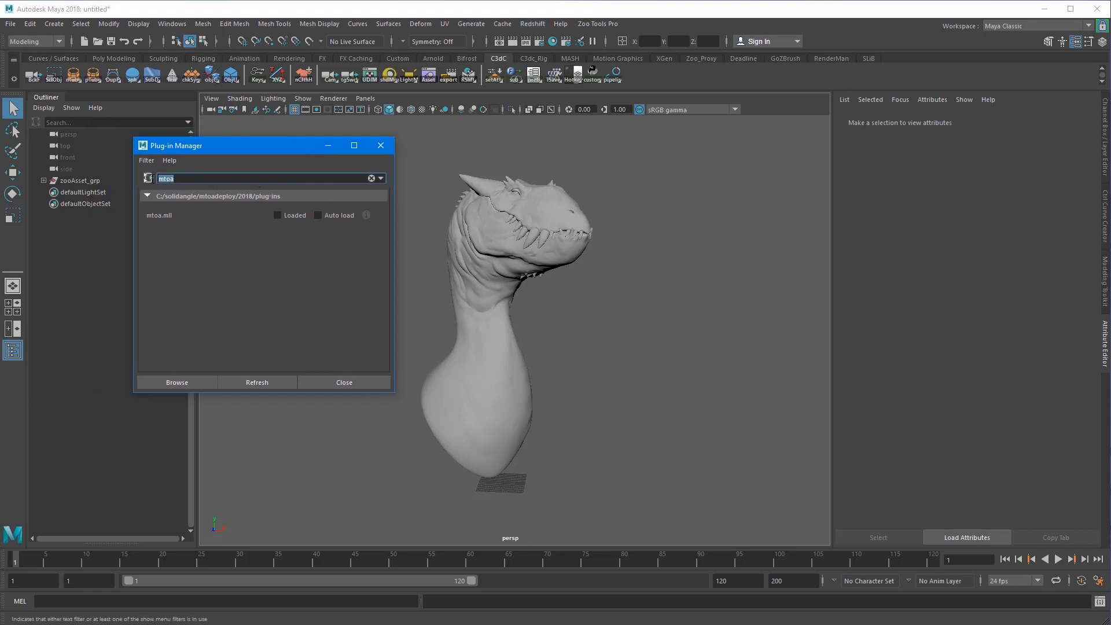
type("reds")
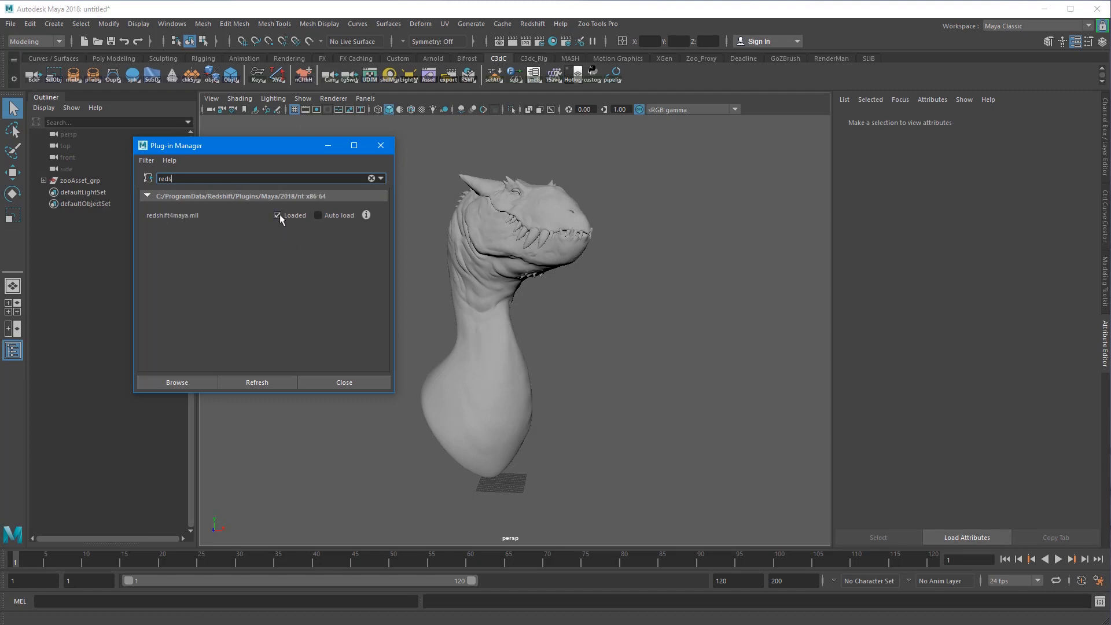
left_click(365, 381)
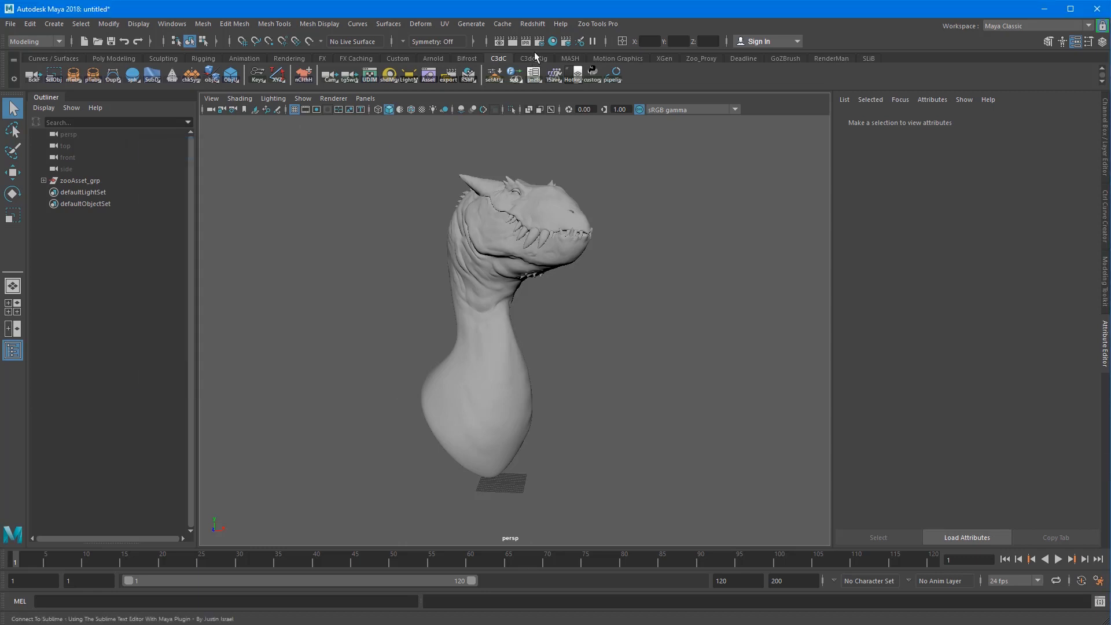
left_click(537, 24)
left_click(412, 150)
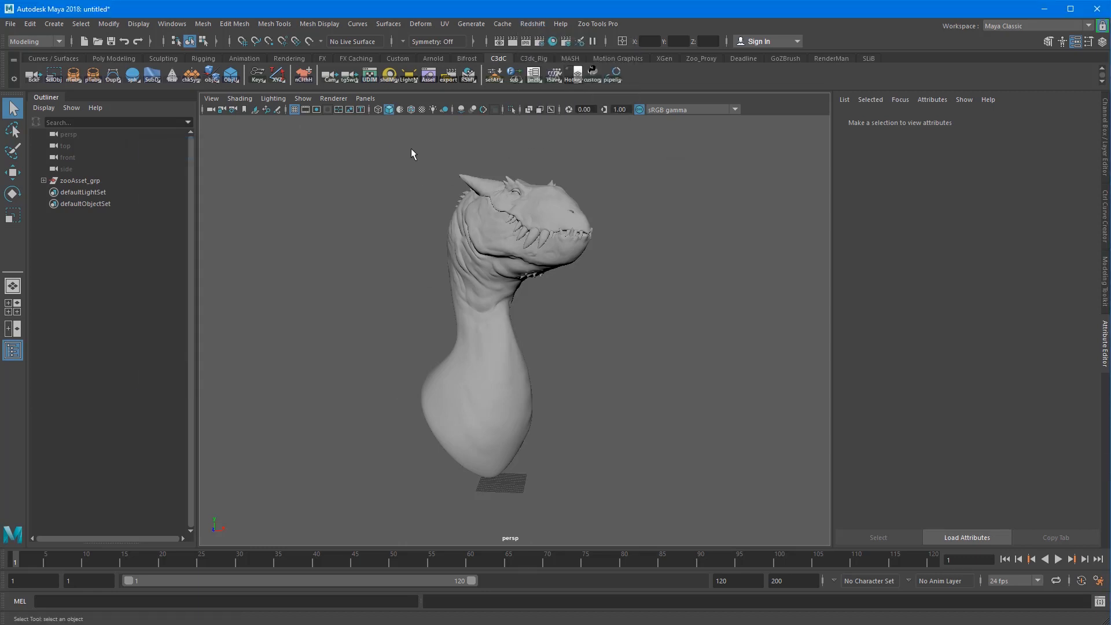
Open the Zoo Light Manager, choose Redshift as its renderer and load it
left_click(409, 75)
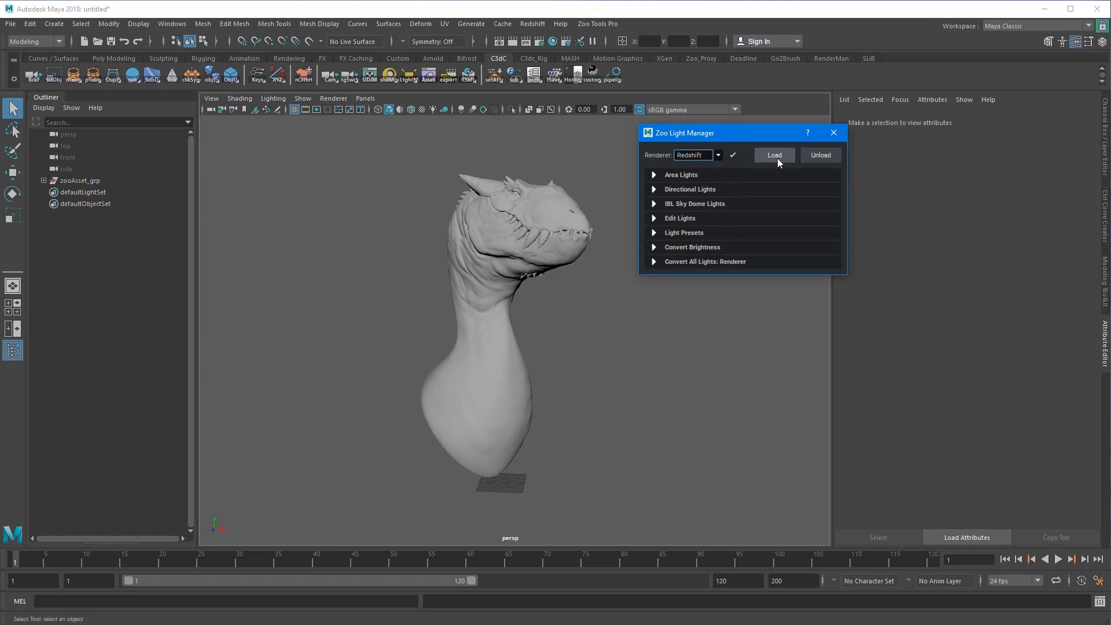
left_click(717, 155)
left_click(729, 174)
left_click(776, 157)
left_click_drag(730, 137, 233, 143)
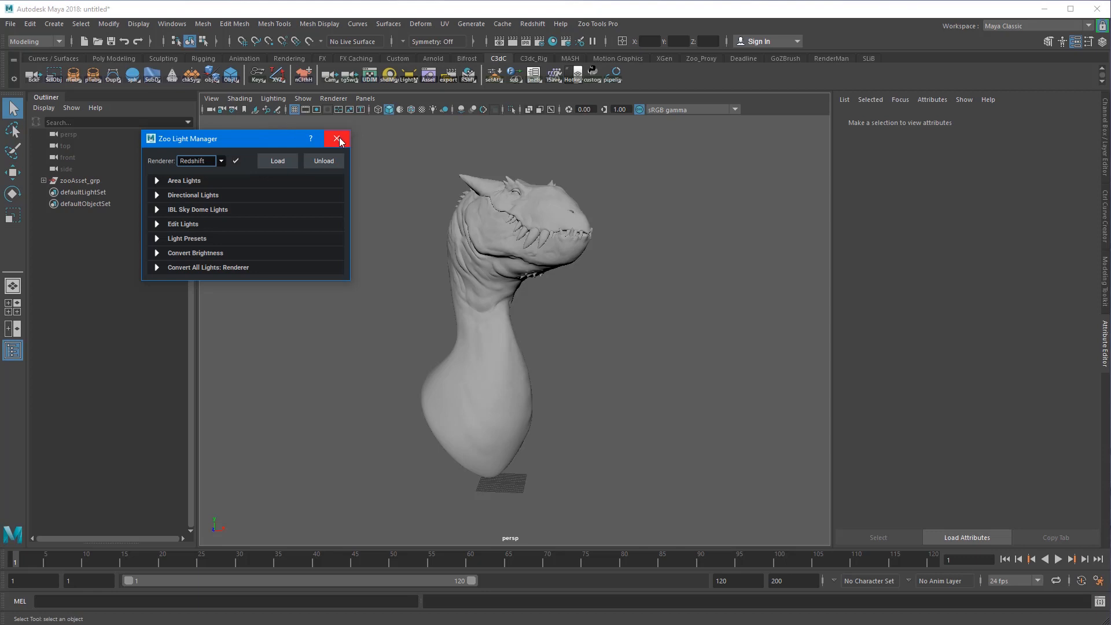
Open the Redshift Render View and move it beside the Zoo Light Manager
left_click(535, 24)
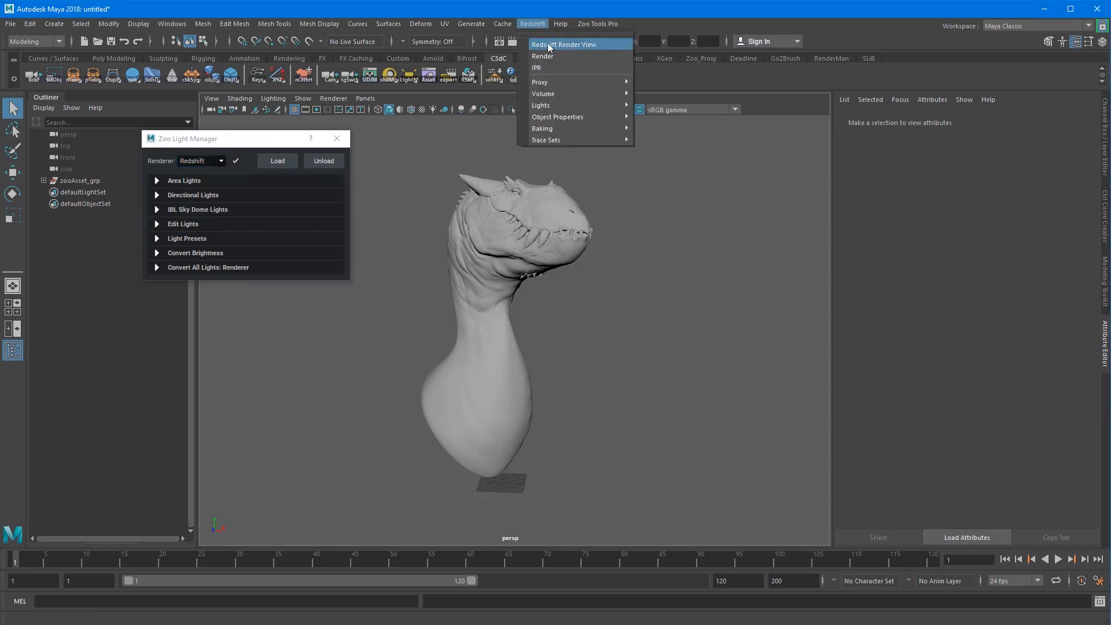
left_click(569, 45)
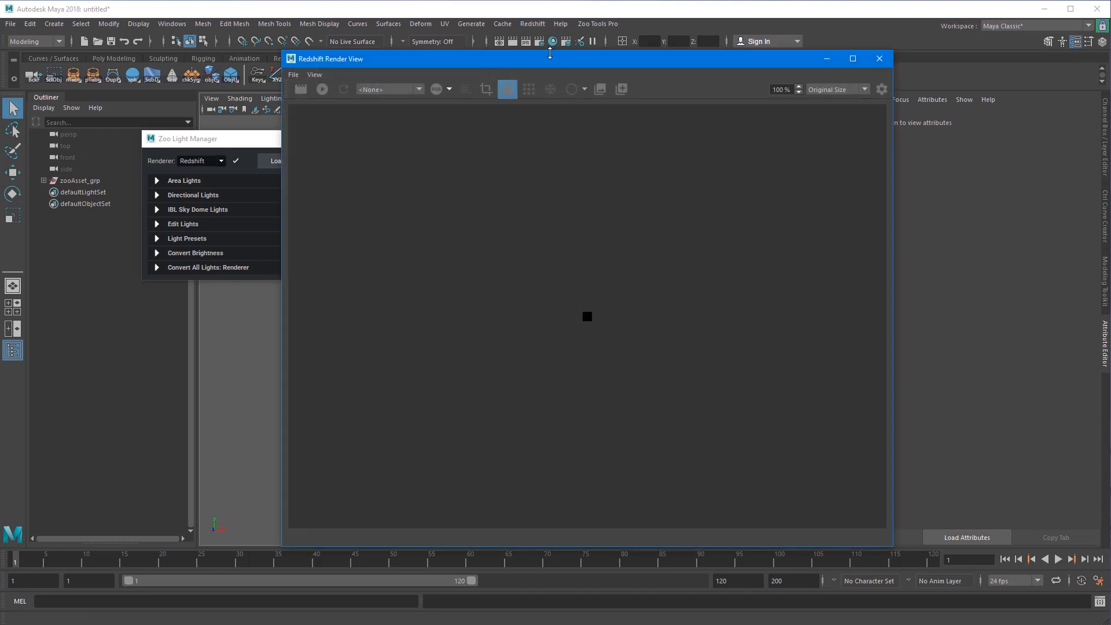
left_click_drag(664, 77, 626, 94)
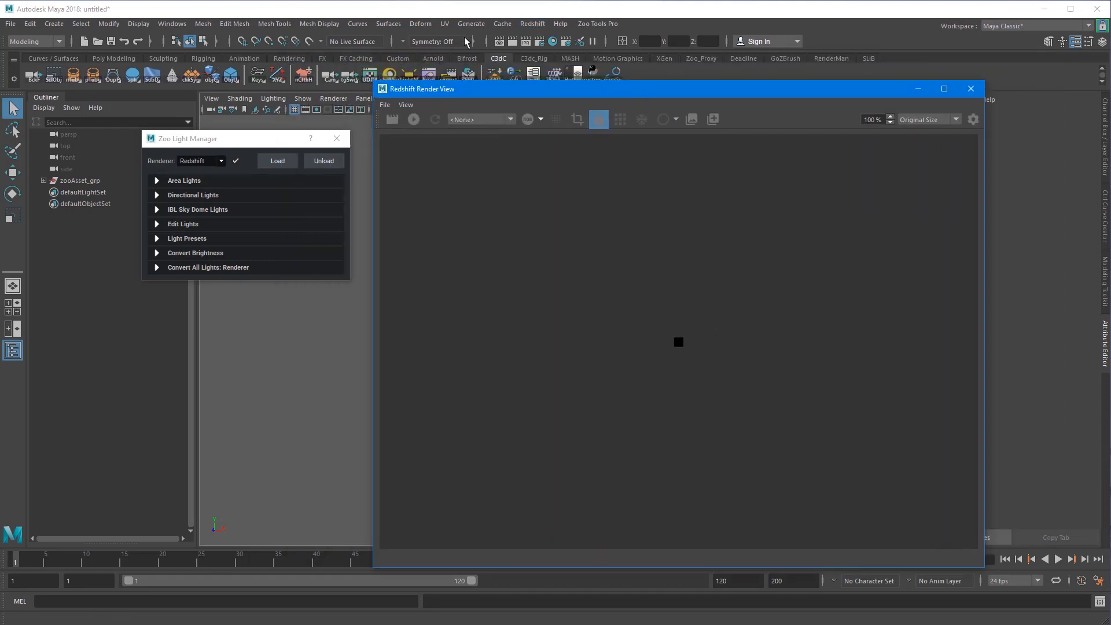
Open Maya's standard Render View for a look and close it
left_click(499, 43)
left_click_drag(533, 55, 462, 65)
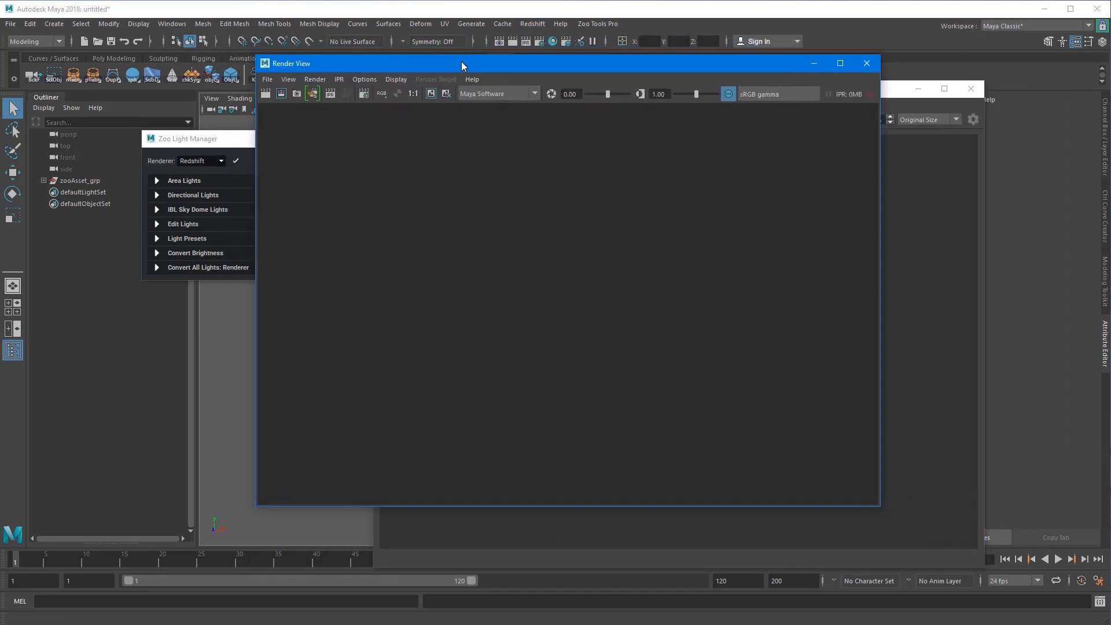
left_click(867, 63)
Rearrange the Redshift Render View and Zoo Light Manager windows so both are accessible
left_click_drag(834, 88, 830, 80)
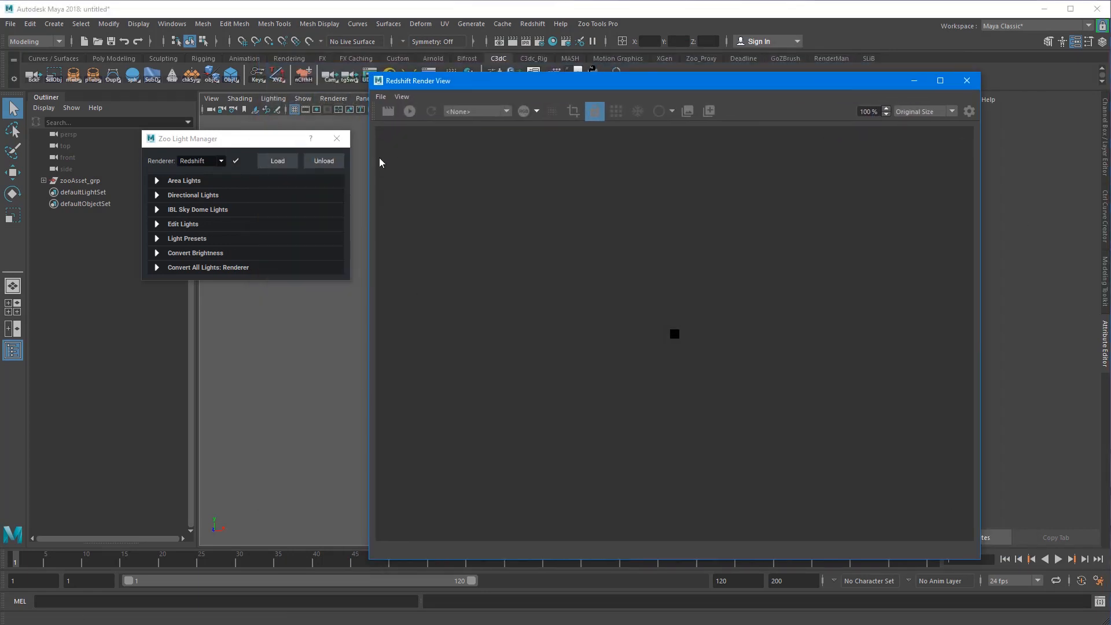
left_click_drag(366, 168, 340, 168)
left_click_drag(255, 141, 180, 107)
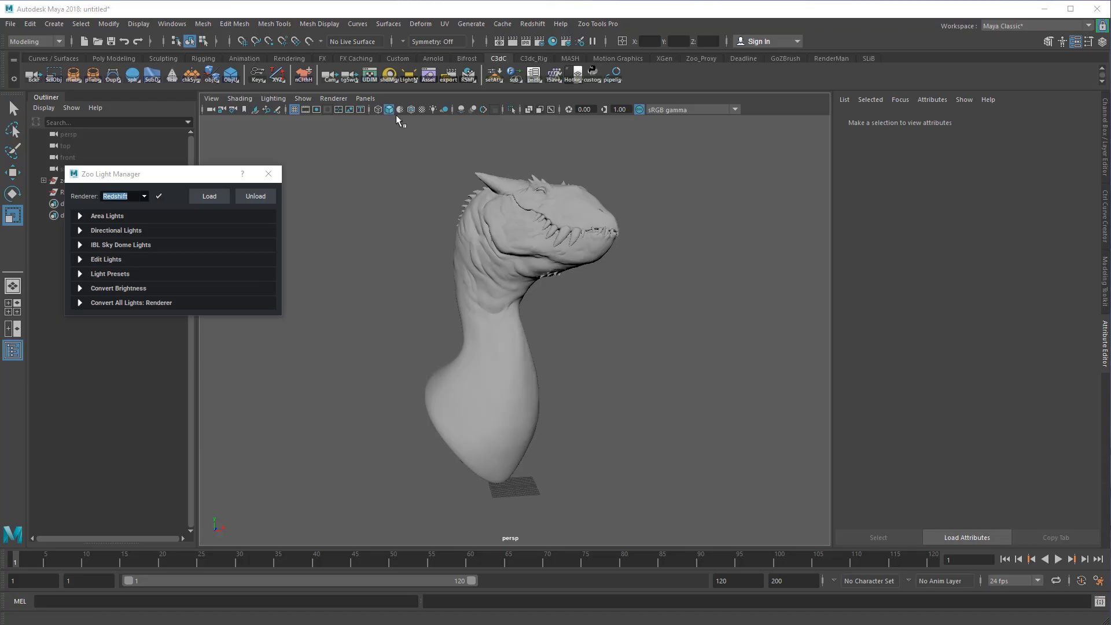
Open the Render Settings, switch the renderer to Maya Software and return it to Redshift
left_click(543, 41)
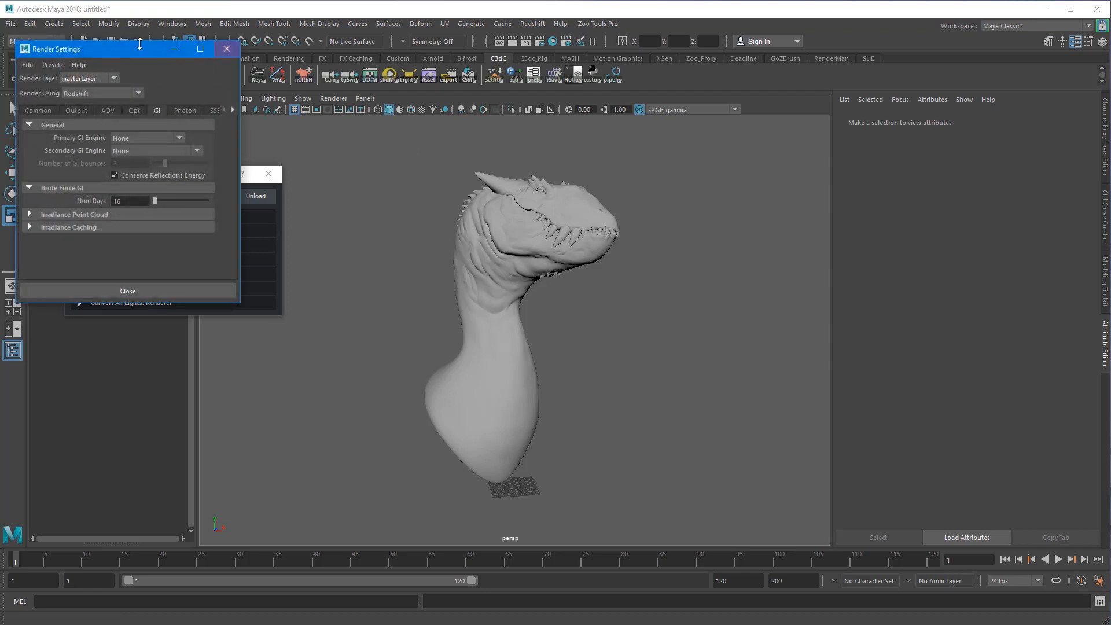
left_click_drag(533, 330, 585, 392)
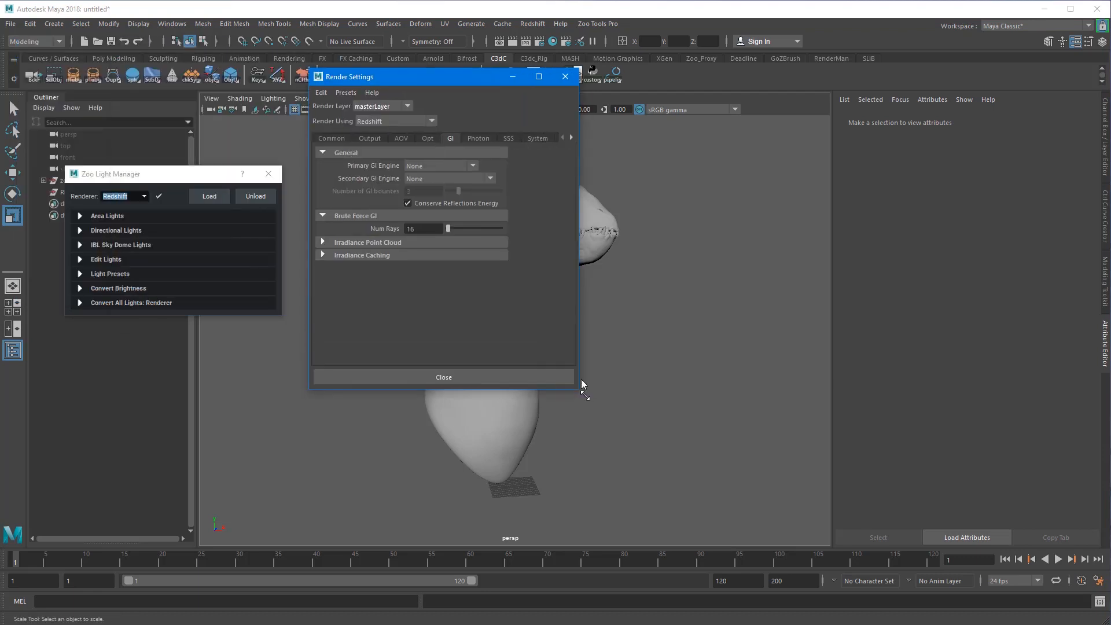
left_click(401, 120)
left_click(384, 135)
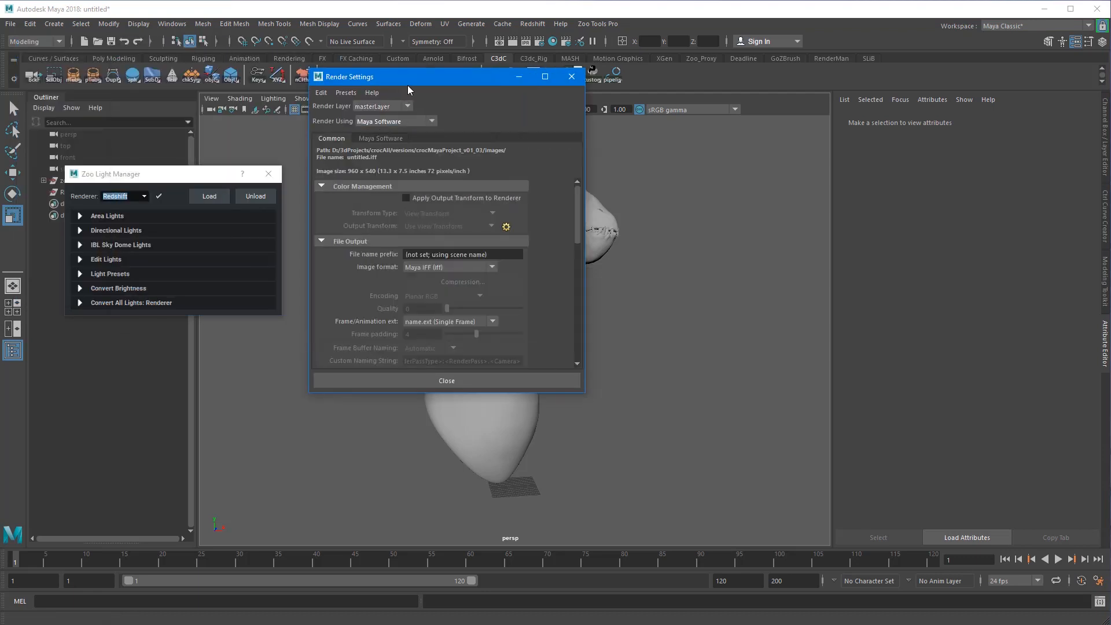
left_click(400, 121)
left_click(398, 165)
mouse_move(650, 223)
left_mouse_down()
mouse_move(617, 223)
mouse_move(651, 223)
left_mouse_up()
Try Maya IFF as the render image format, and set it back to OpenEXR (exr) with default compression
left_click(497, 219)
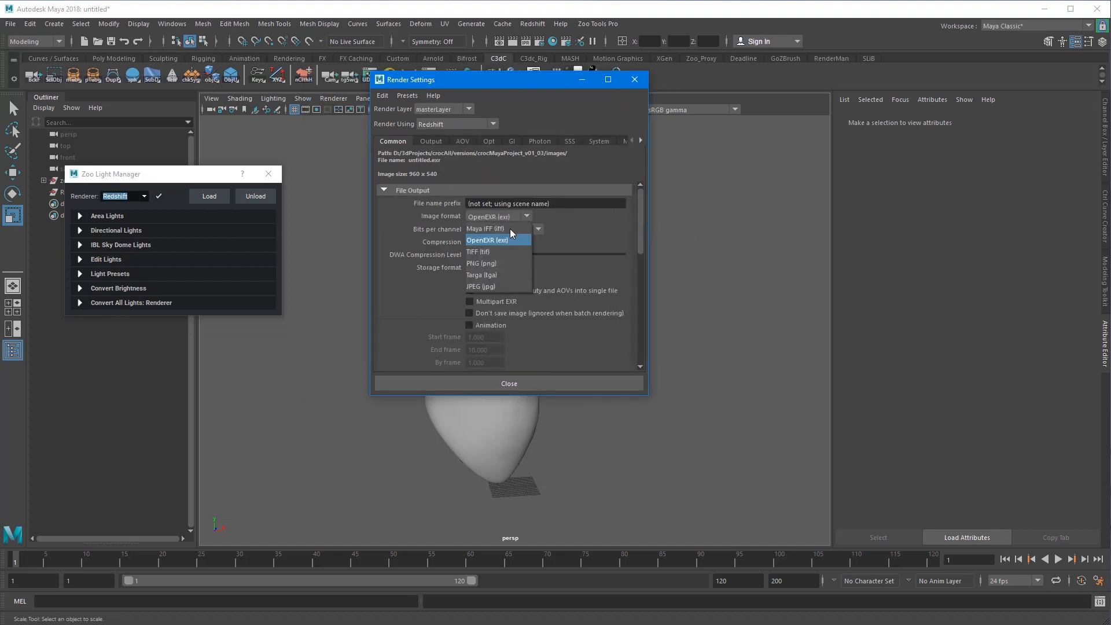
left_click(511, 232)
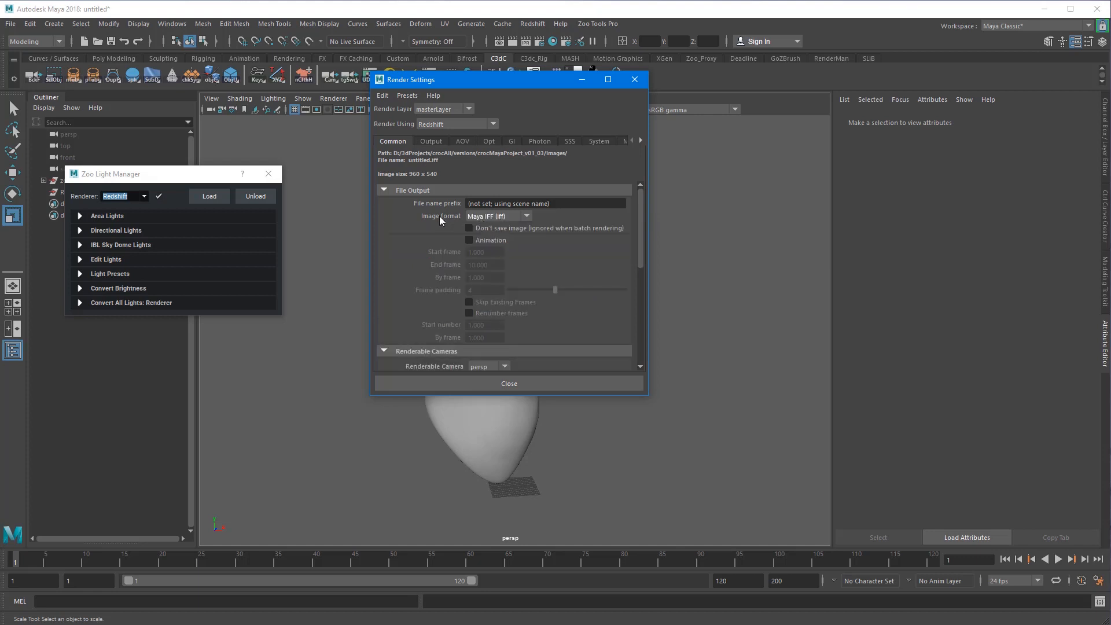
left_click(496, 218)
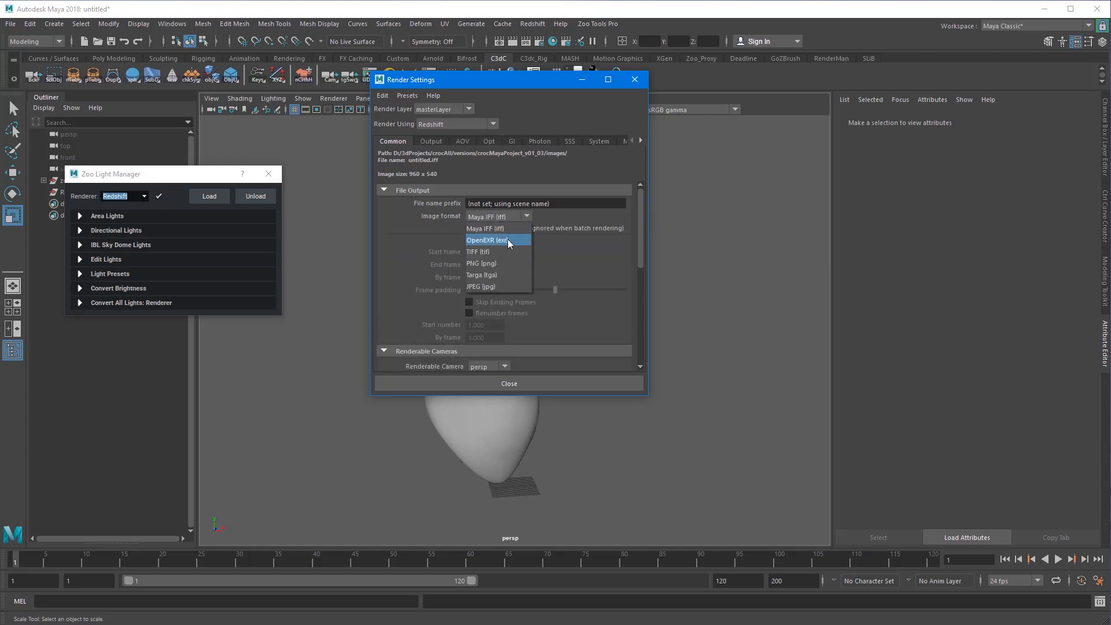
left_click(508, 240)
left_click(492, 242)
left_click(488, 255)
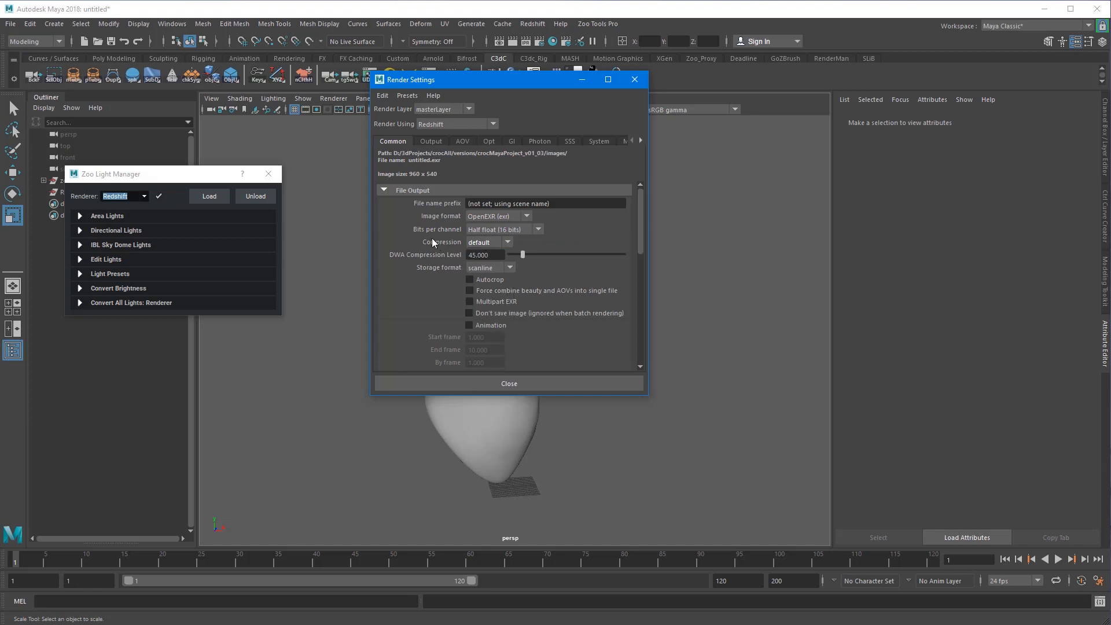
Set the render resolution preset to HD 1080
left_click(493, 242)
left_click(490, 313)
left_click_drag(641, 200, 640, 287)
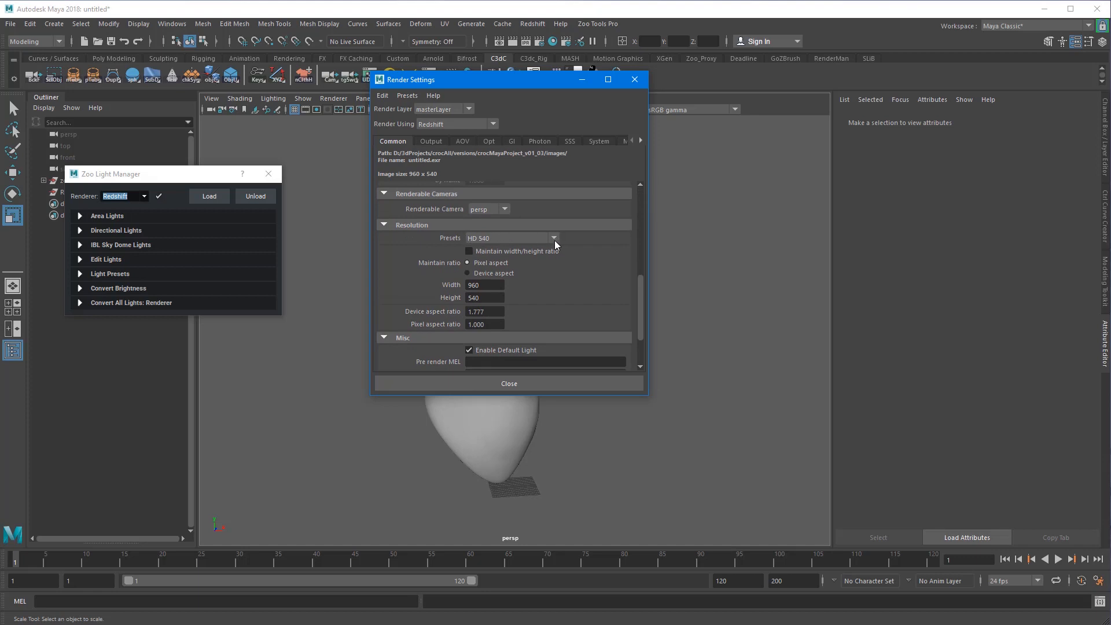
left_click(498, 240)
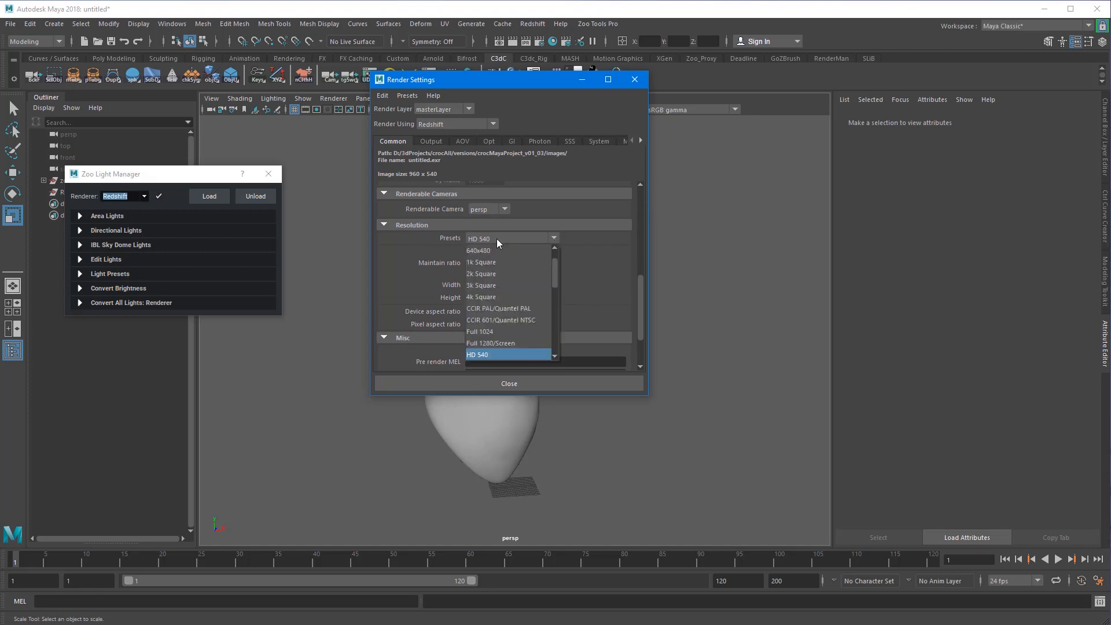
left_click_drag(554, 270, 553, 283)
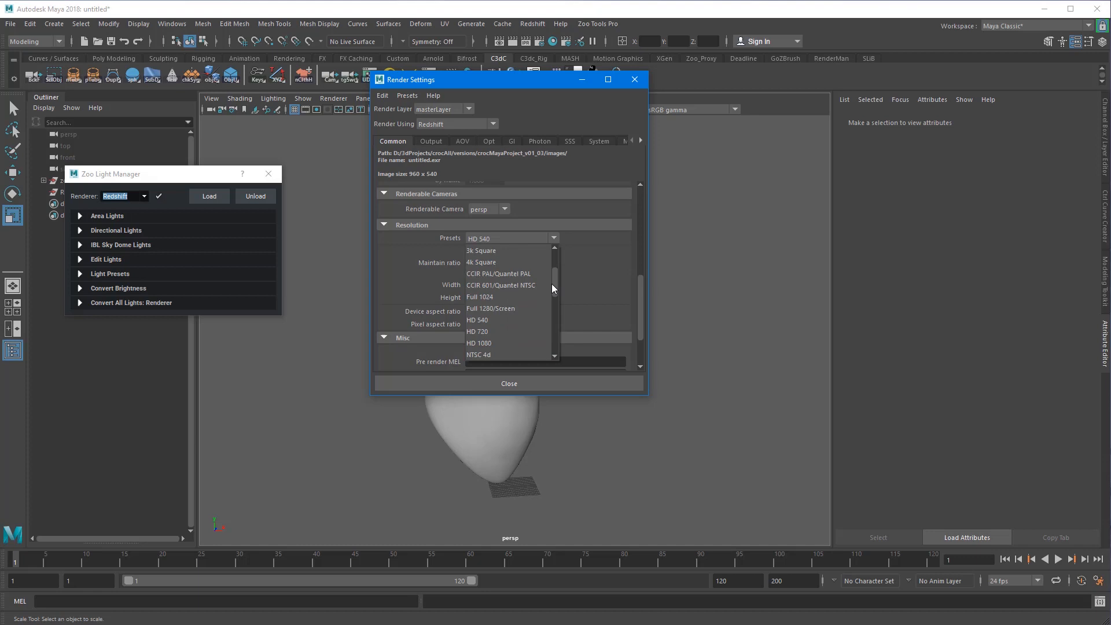
left_click(490, 345)
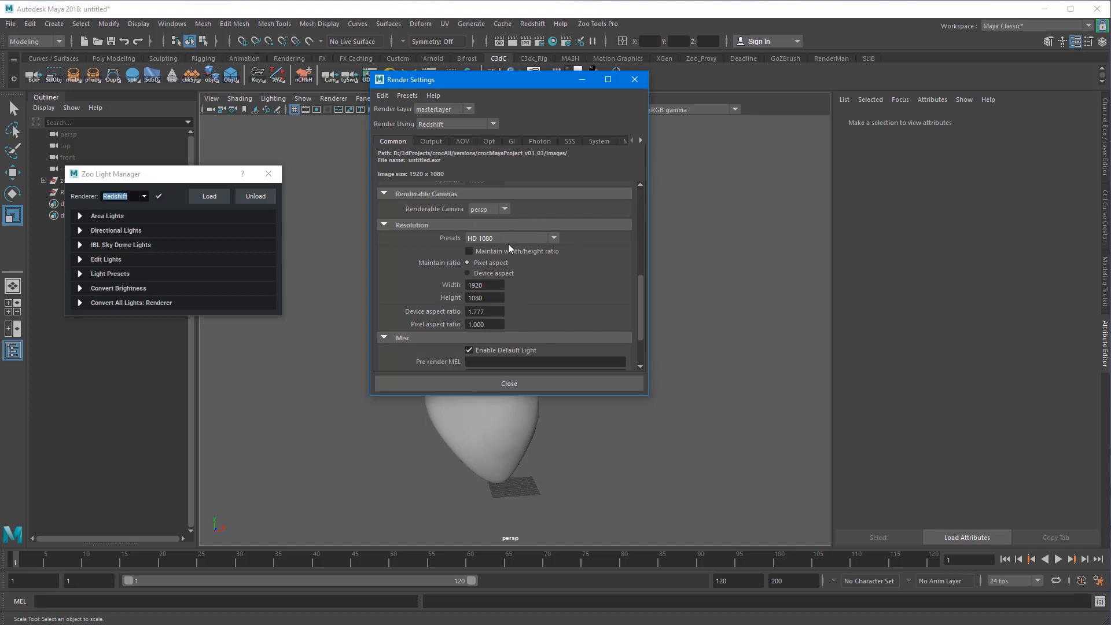
Expose the Misc options in the Render Settings and move the window clear of the dragon bust
scroll(641, 299, "down", 3)
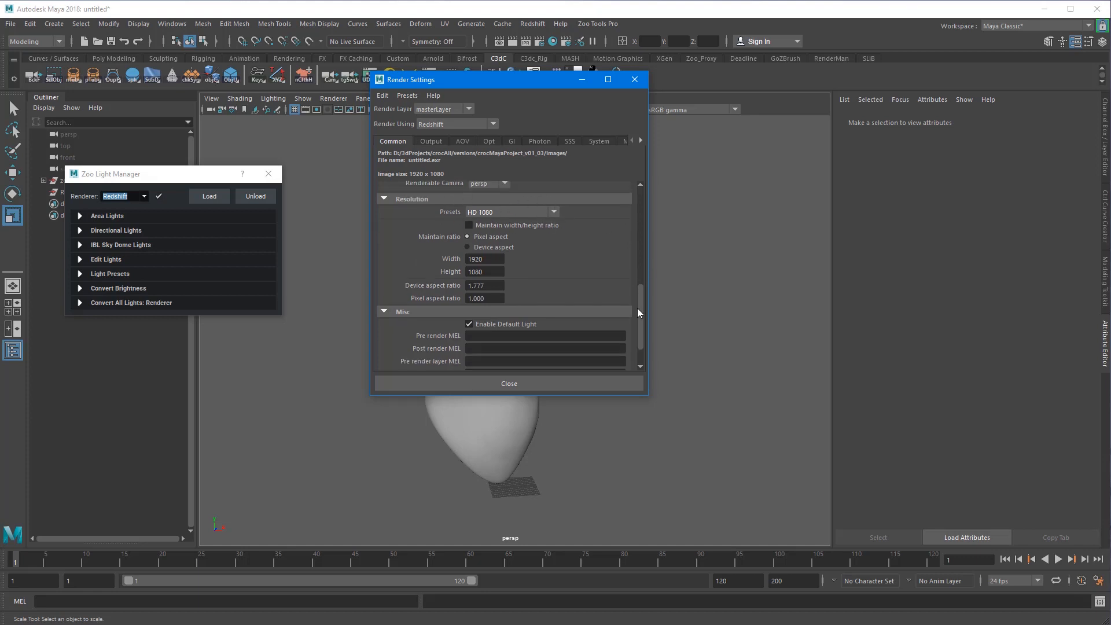
left_click(399, 274)
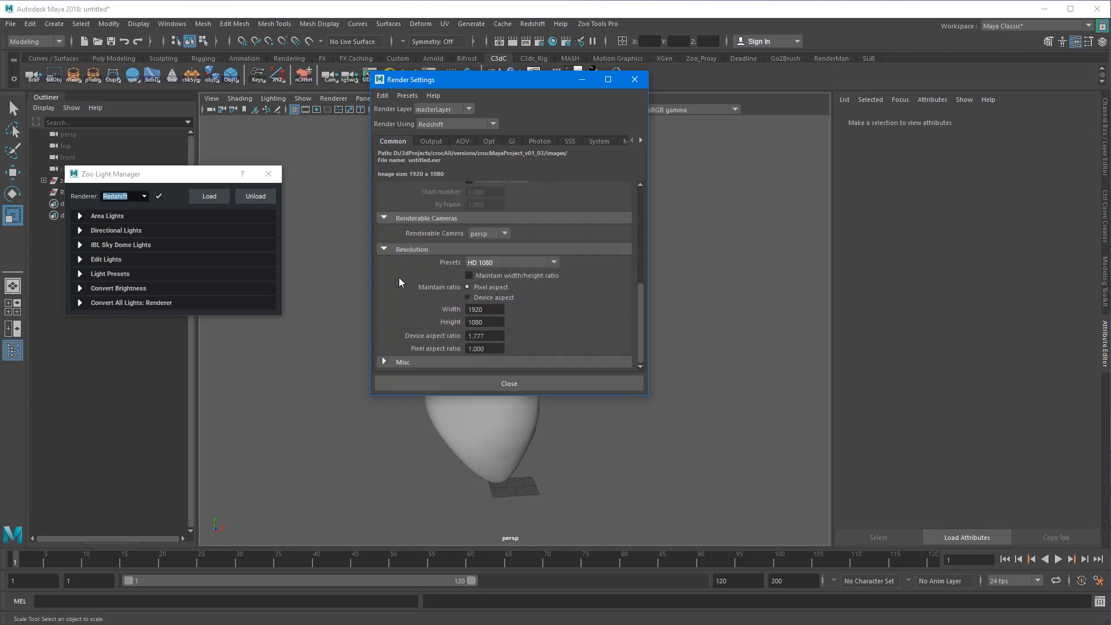
left_click(399, 362)
scroll(467, 357, "down", 3)
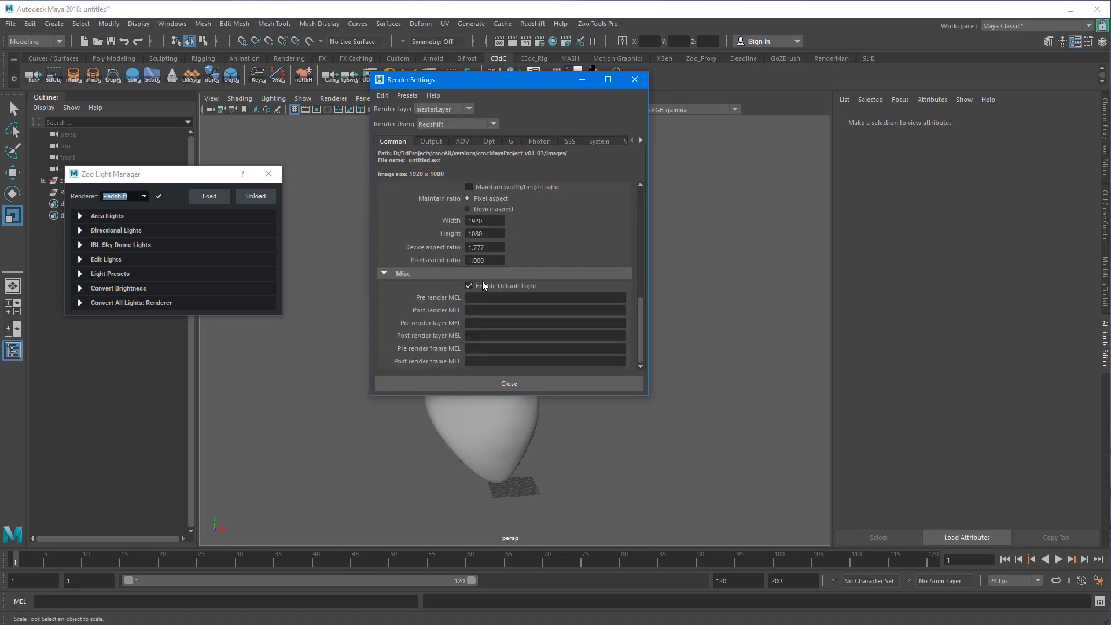
left_click_drag(522, 93, 857, 152)
Open the Redshift Render View, start an IPR render of the bust and place the window beside the Render Settings
left_click(532, 24)
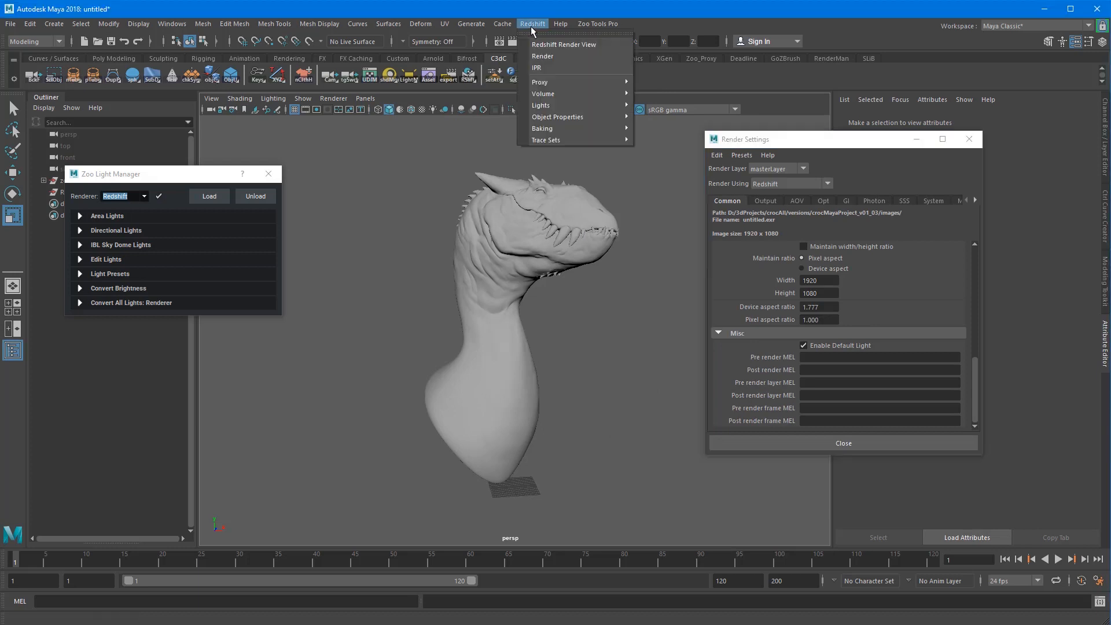
left_click(555, 45)
left_click(323, 89)
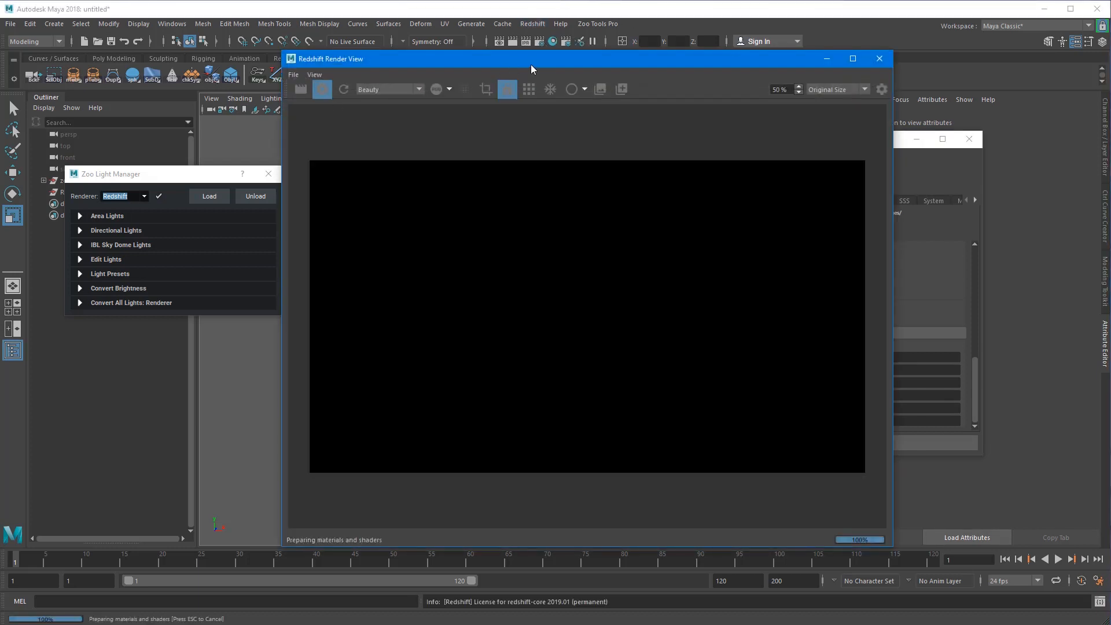
left_click_drag(538, 67, 413, 61)
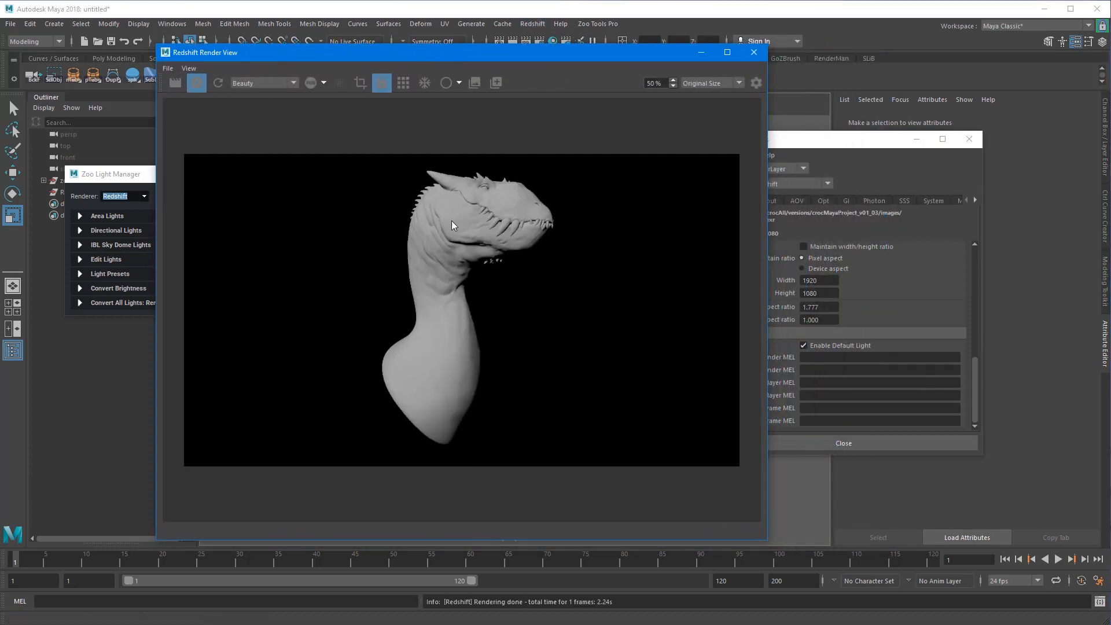
left_click_drag(507, 60, 422, 58)
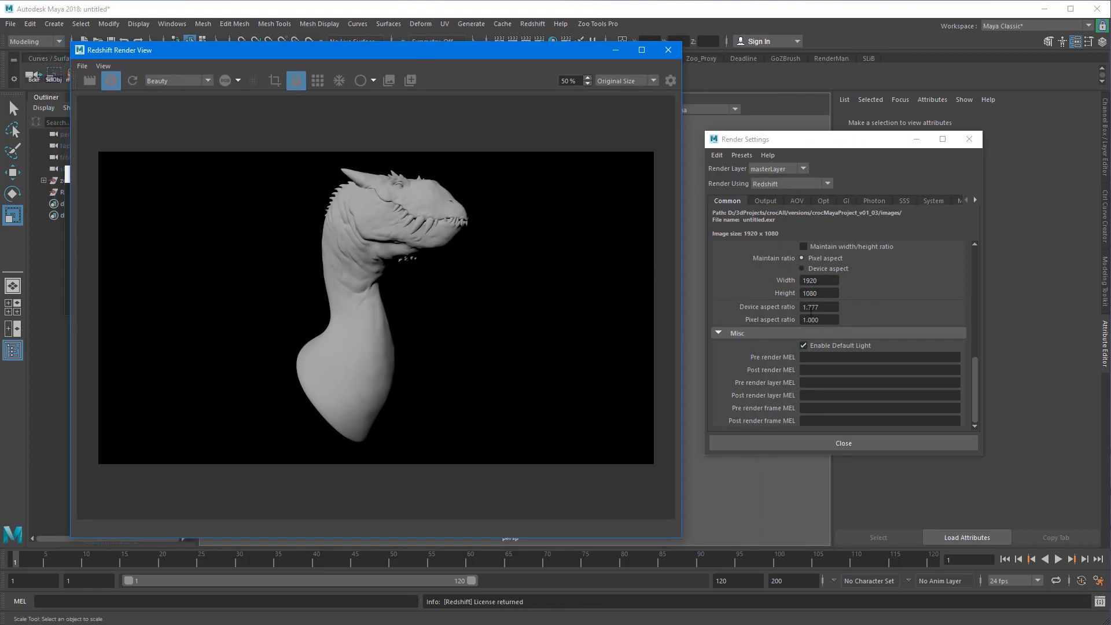
Turn off Enable Default Light, check the live render without it and stop the IPR
left_click(804, 346)
left_click(111, 80)
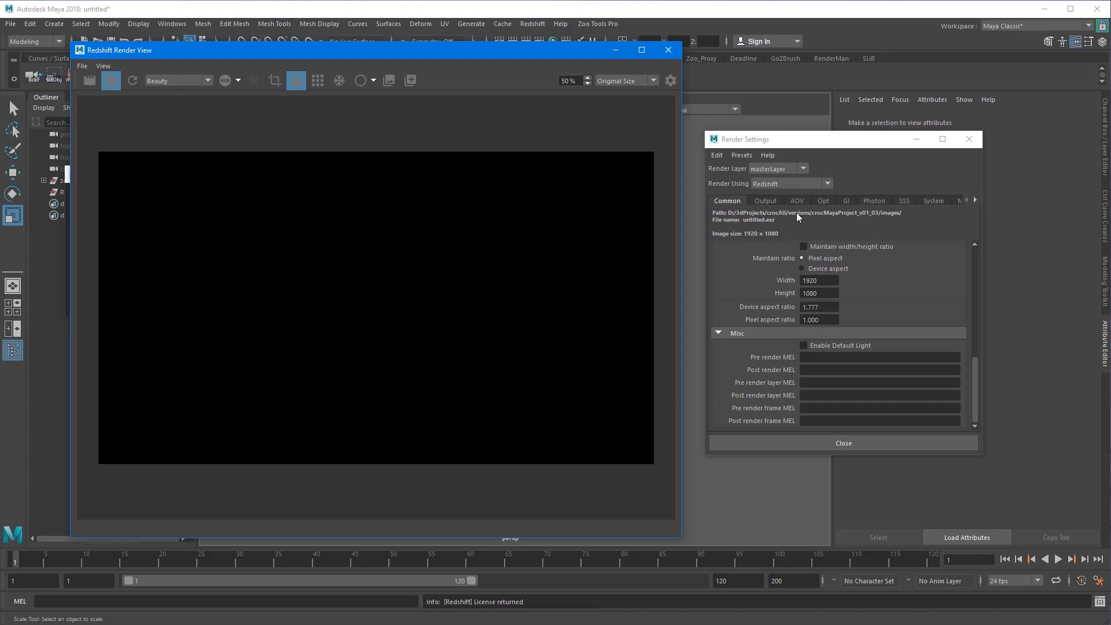
left_click(111, 80)
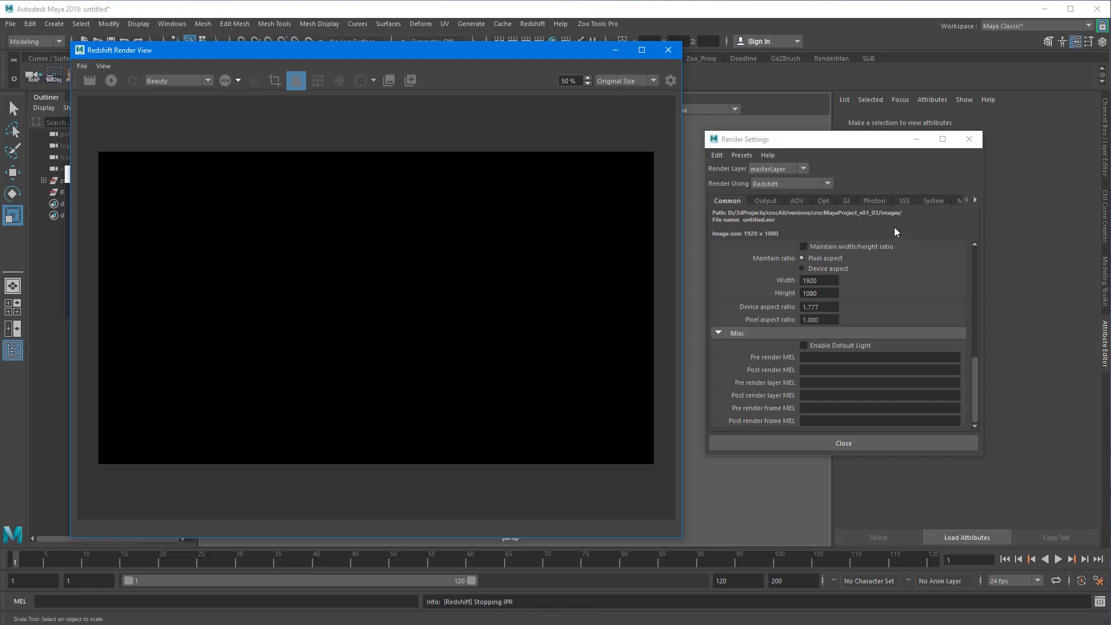
Set both the primary and secondary GI engines to Brute Force in the Redshift global illumination settings
left_click(845, 200)
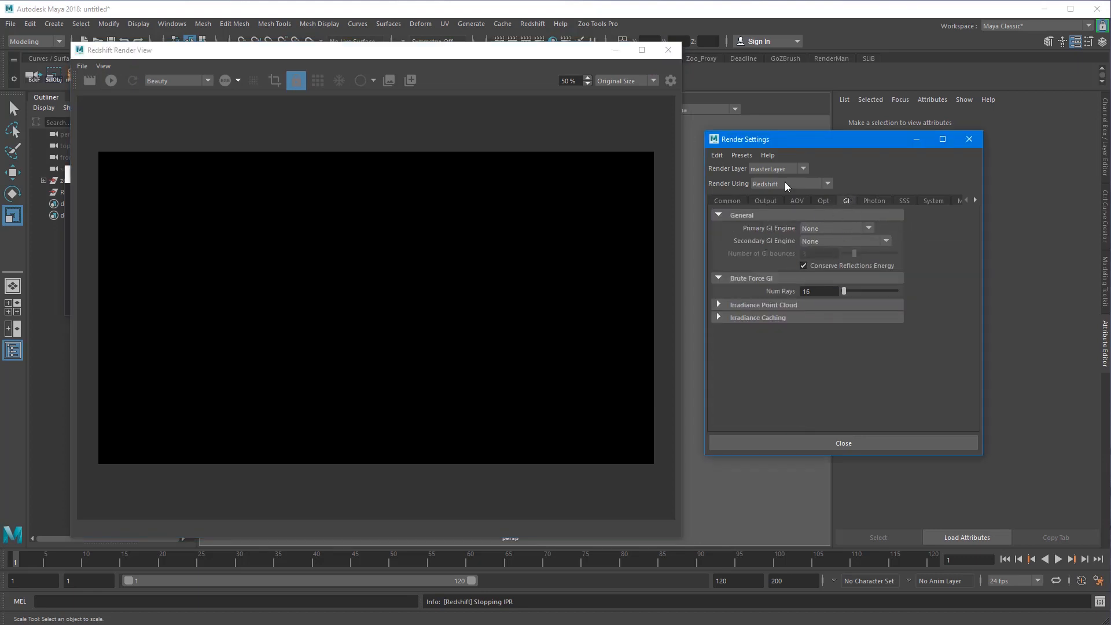
left_click_drag(550, 49, 480, 137)
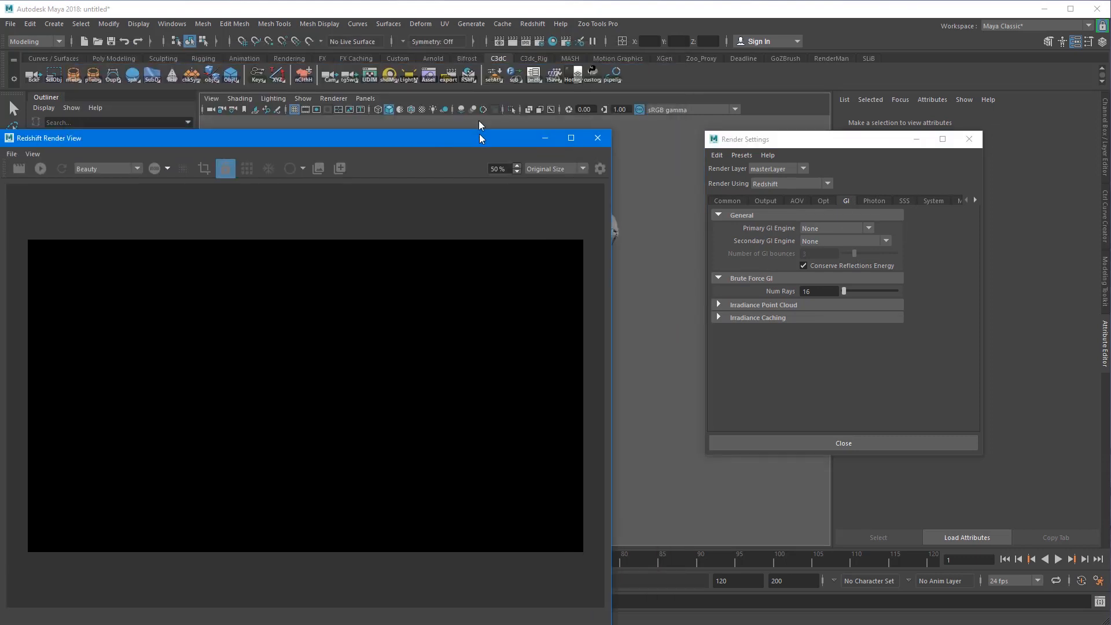
left_click(835, 229)
left_click(833, 276)
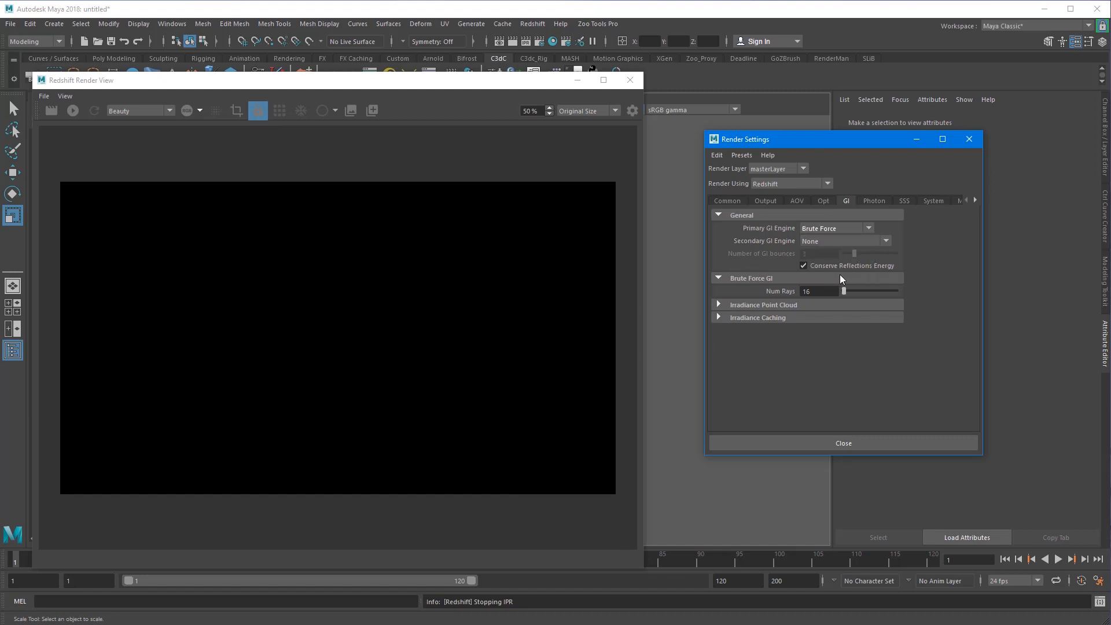
left_click(827, 241)
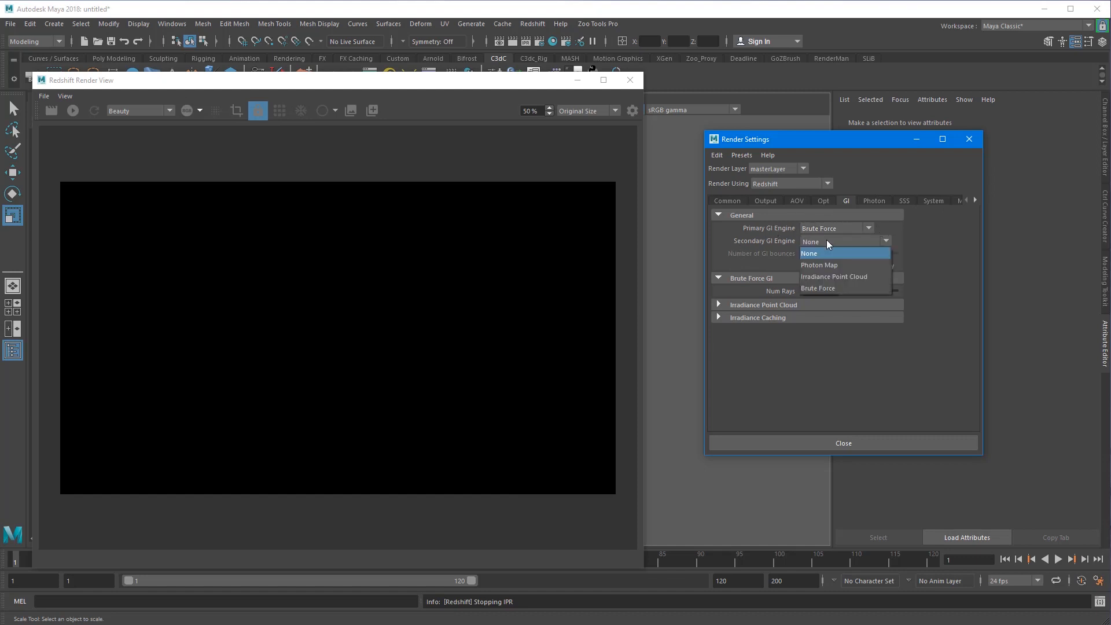
left_click(831, 288)
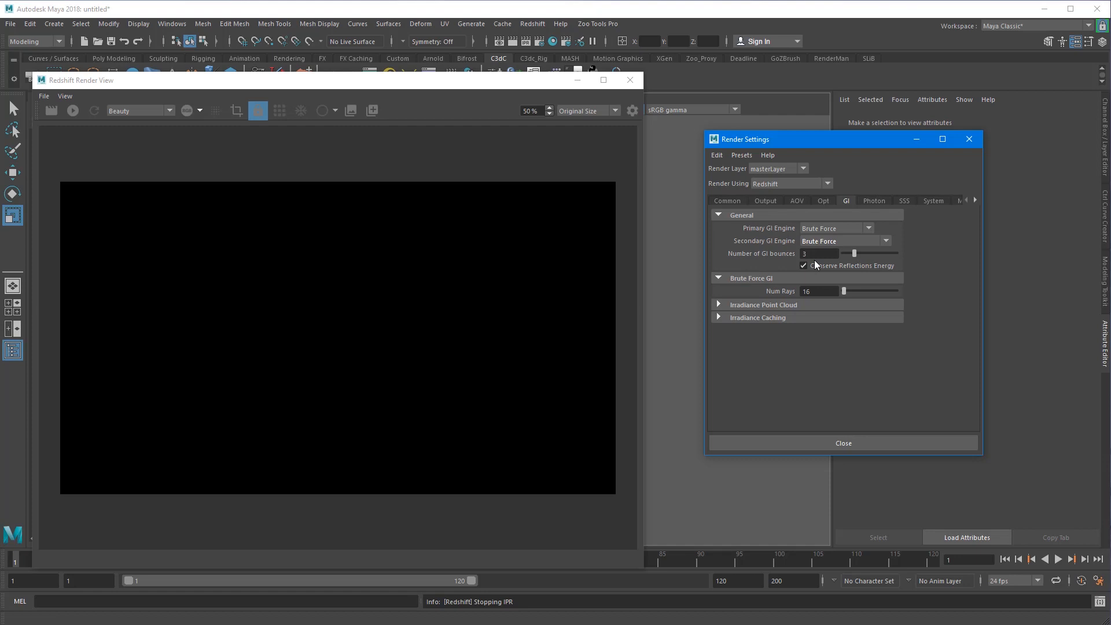
left_click_drag(789, 142, 769, 139)
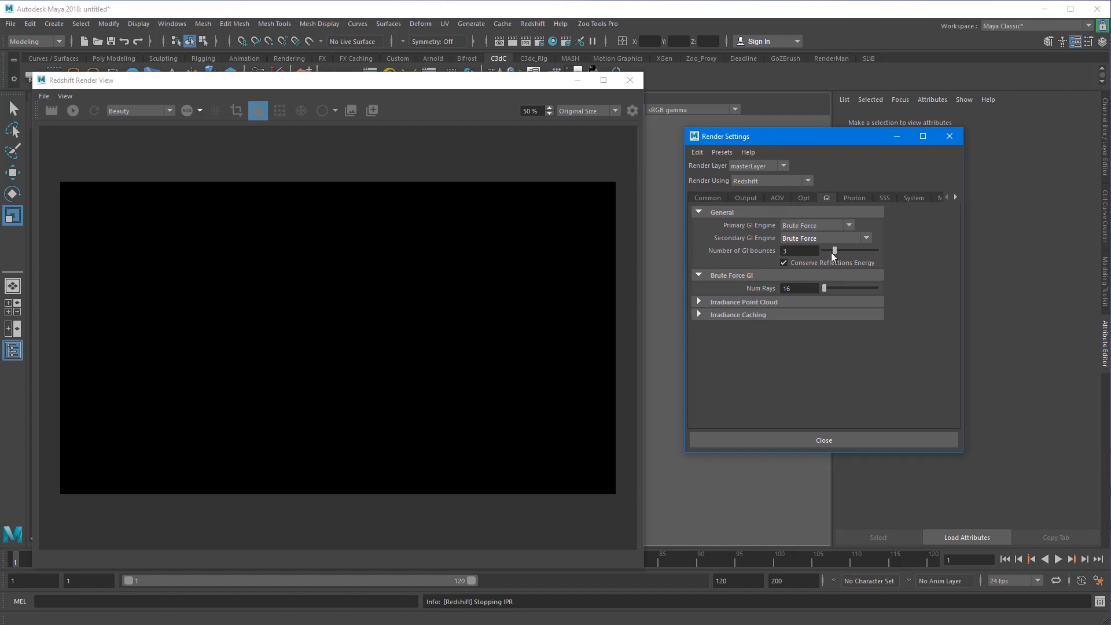
left_click(816, 224)
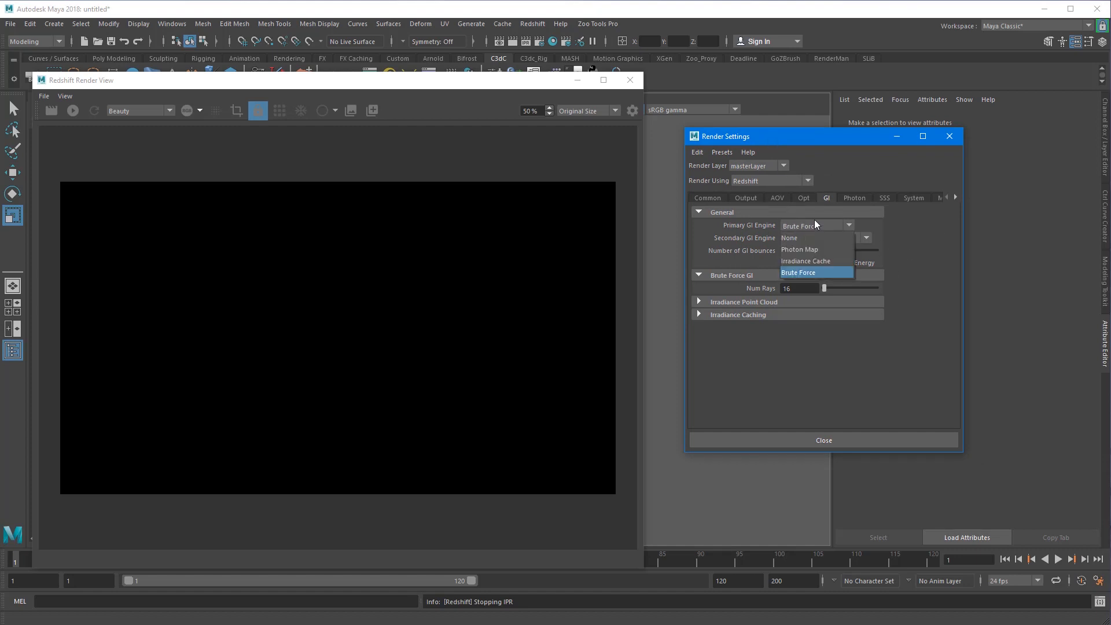
left_click(823, 230)
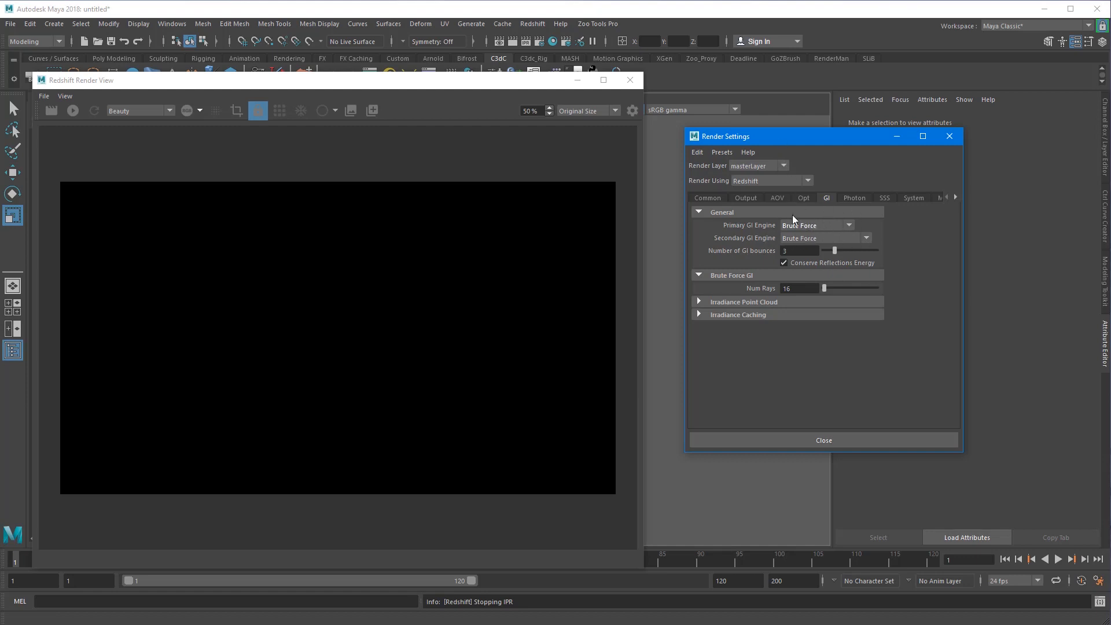
left_click_drag(751, 138, 744, 146)
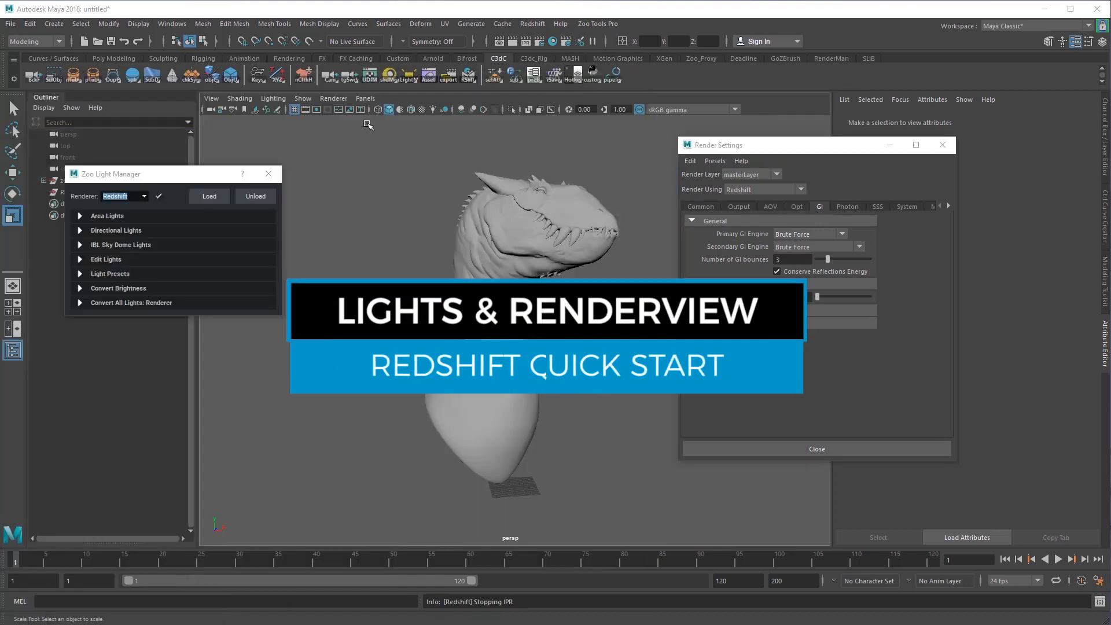
Look over the light types that Redshift offers
left_click(780, 151)
left_click(533, 24)
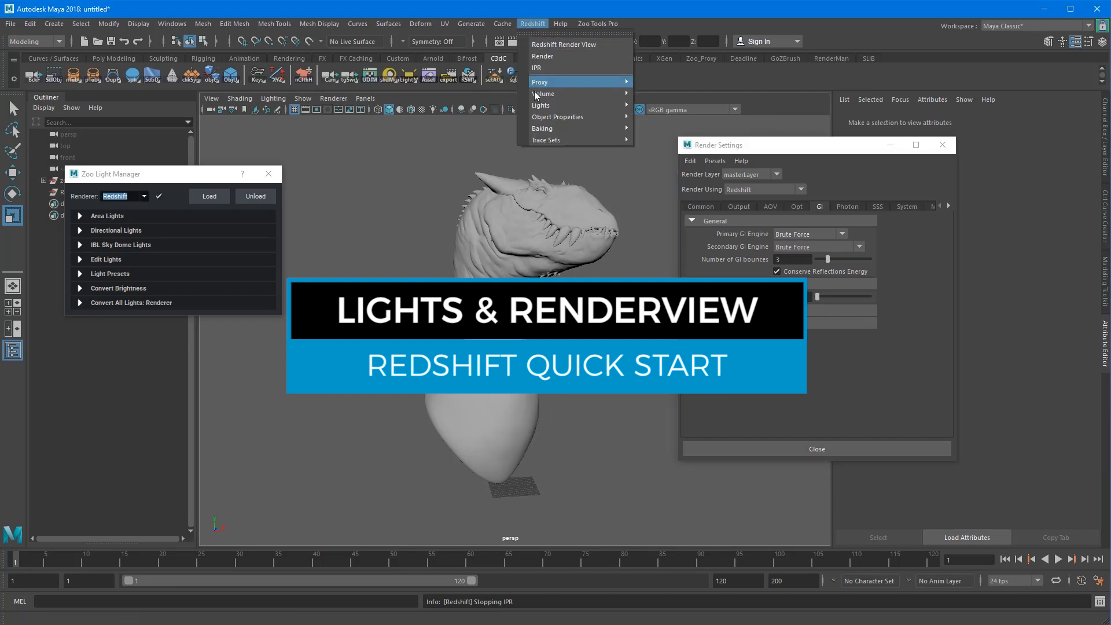
mouse_move(556, 105)
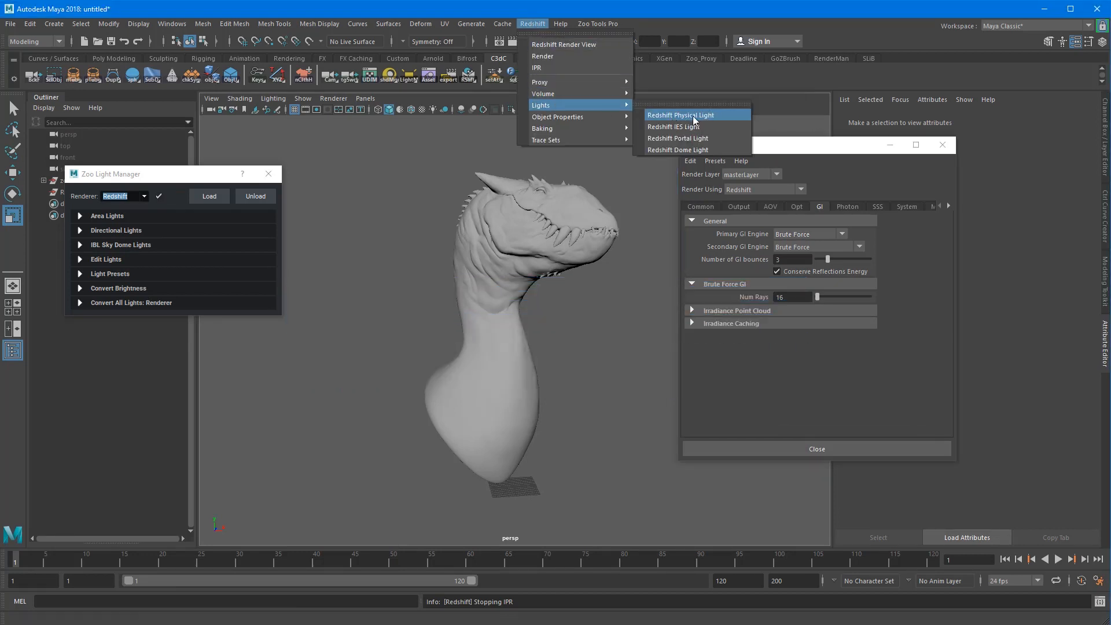
Create a rectangle area light named key with the Zoo Light Manager, positioned from a camera view looking down on the bust
left_click(134, 214)
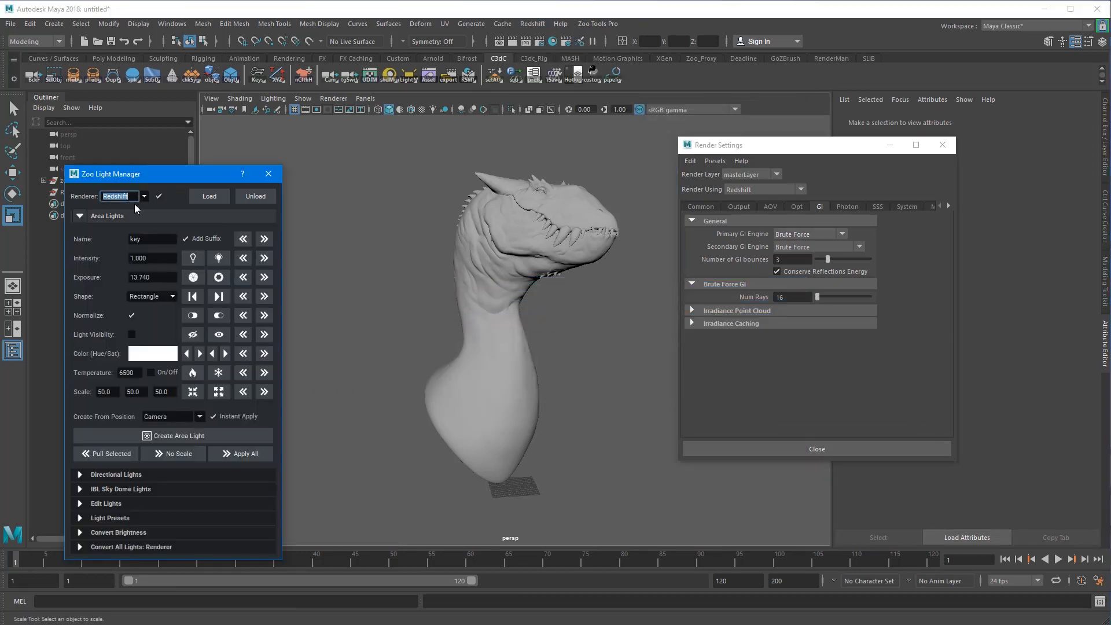
left_click_drag(148, 177, 159, 118)
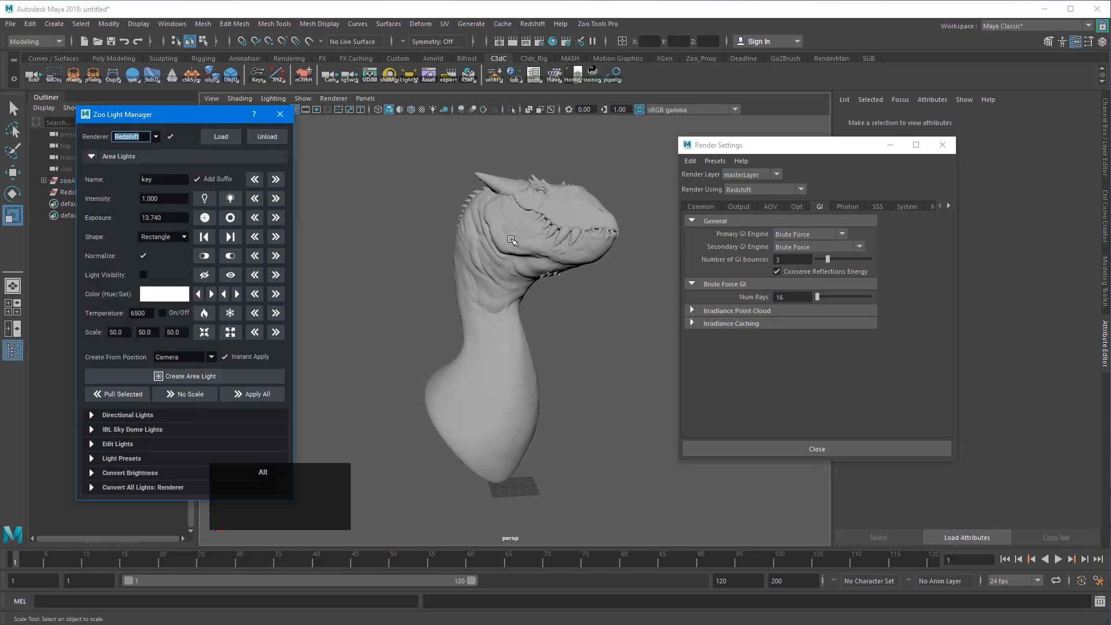
left_click_drag(513, 241, 498, 278, "alt")
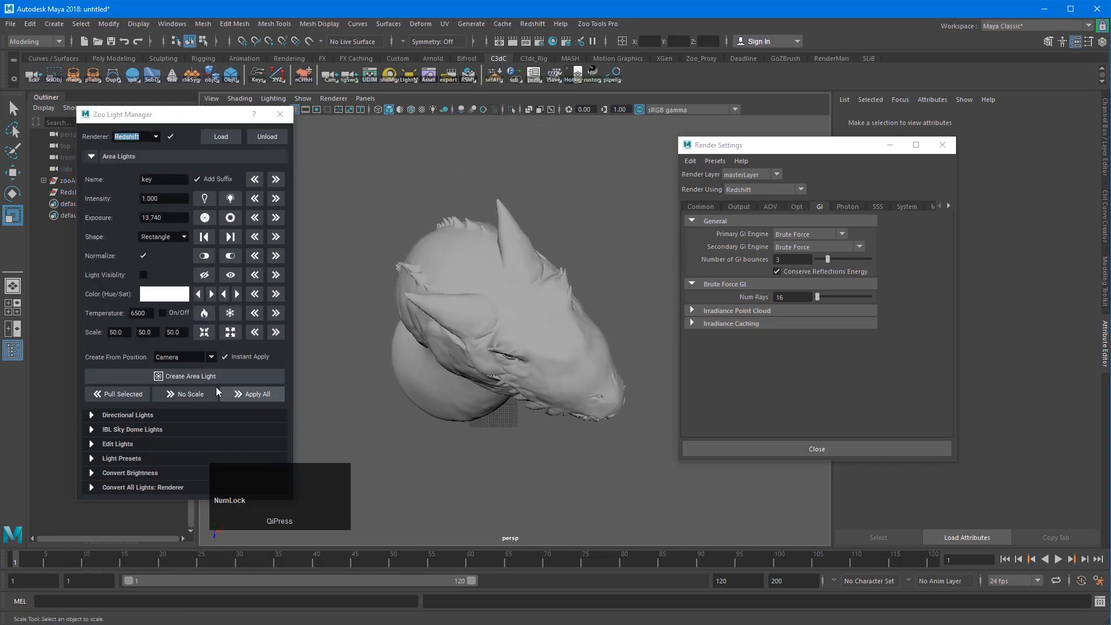
left_click(206, 382)
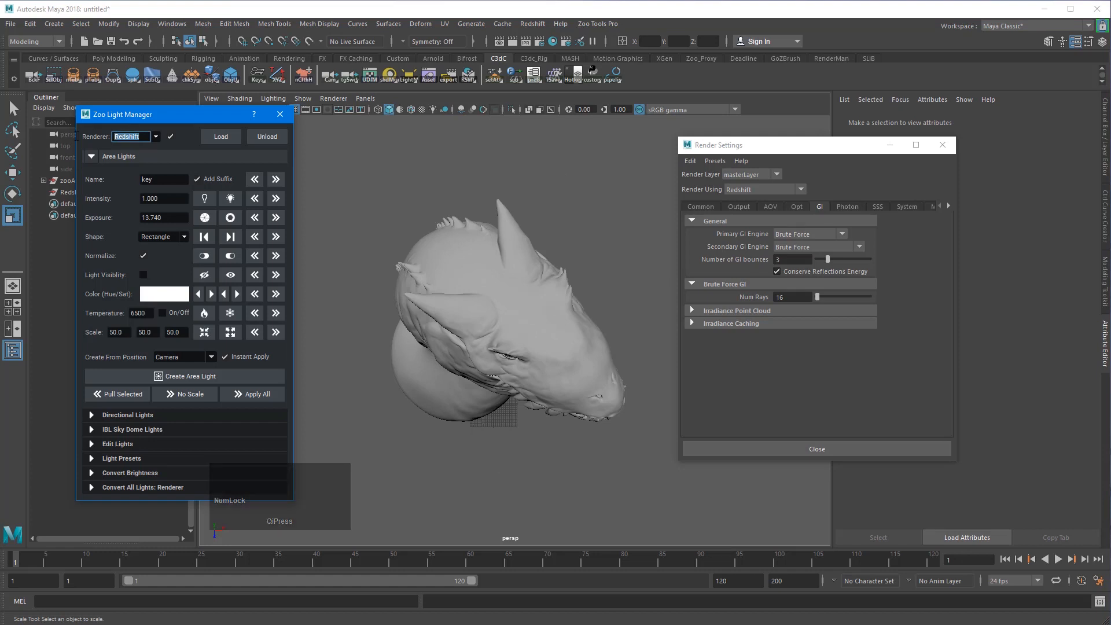
left_click(185, 359)
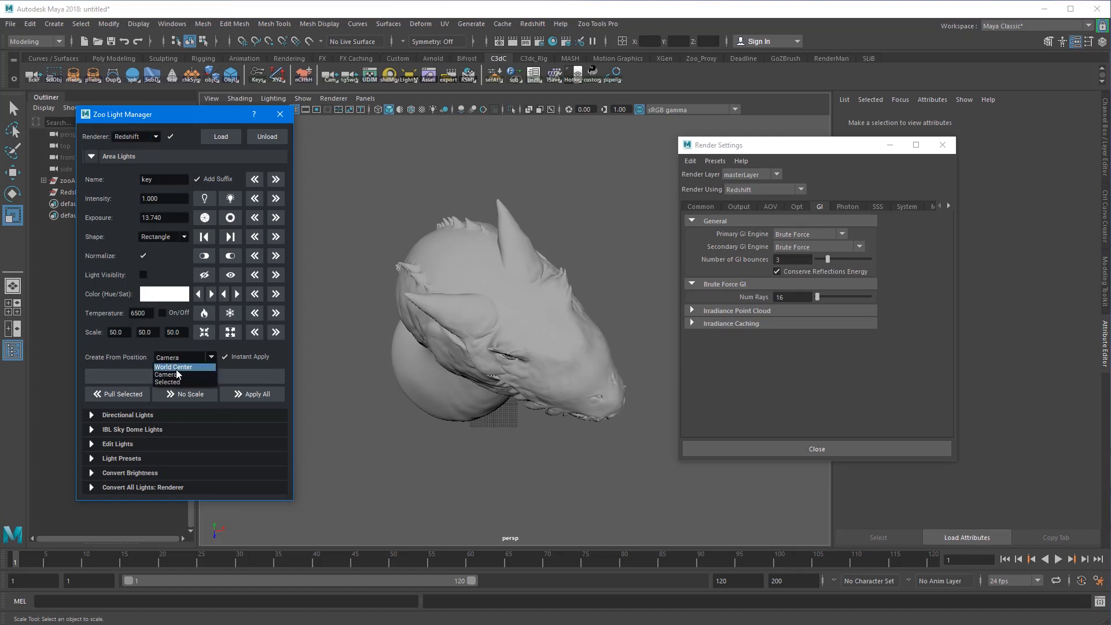
left_click(177, 374)
left_click(186, 375)
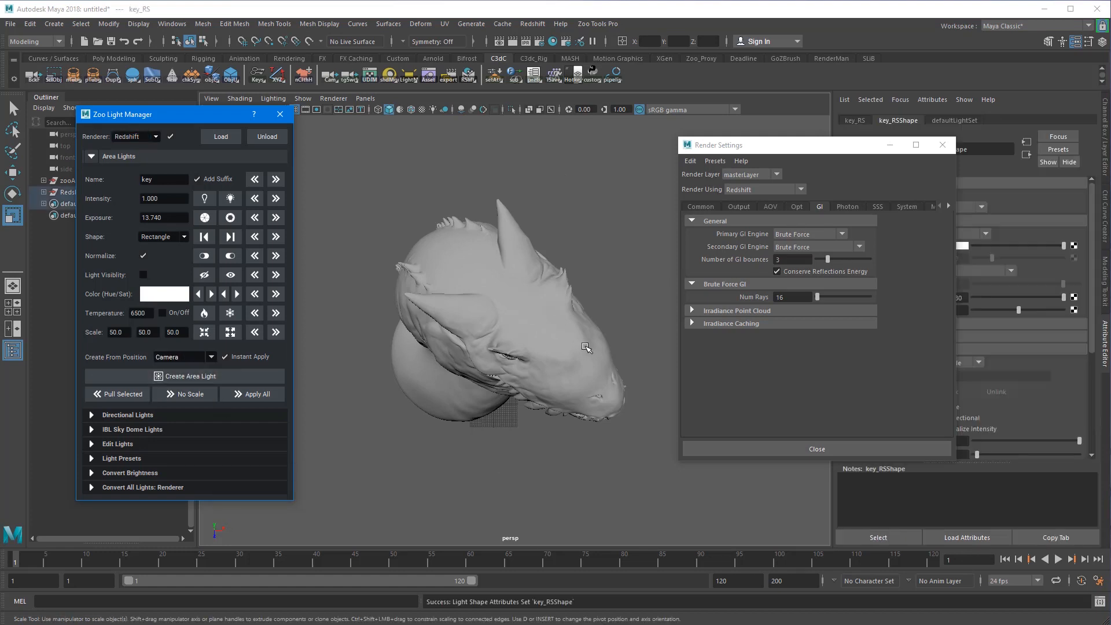
Move the key area light closer to the dragon's head and view its placement around the bust
right_click_drag(615, 344, 549, 346, "alt")
left_click_drag(550, 347, 563, 367, "alt")
middle_click_drag(563, 367, 564, 441, "alt")
key("w")
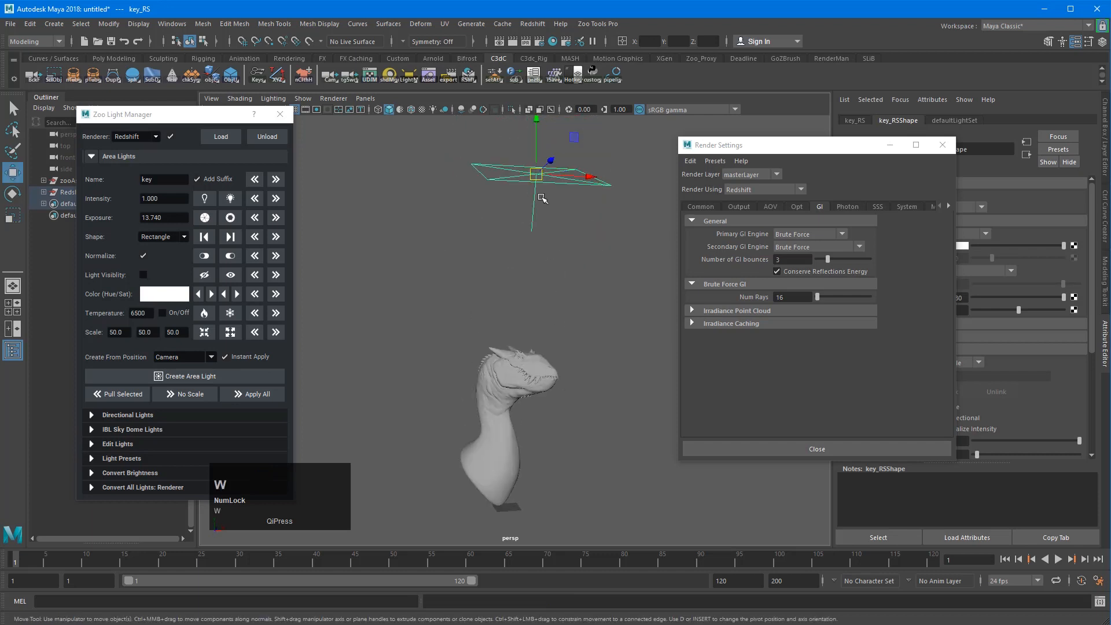
left_click_drag(534, 169, 683, 367)
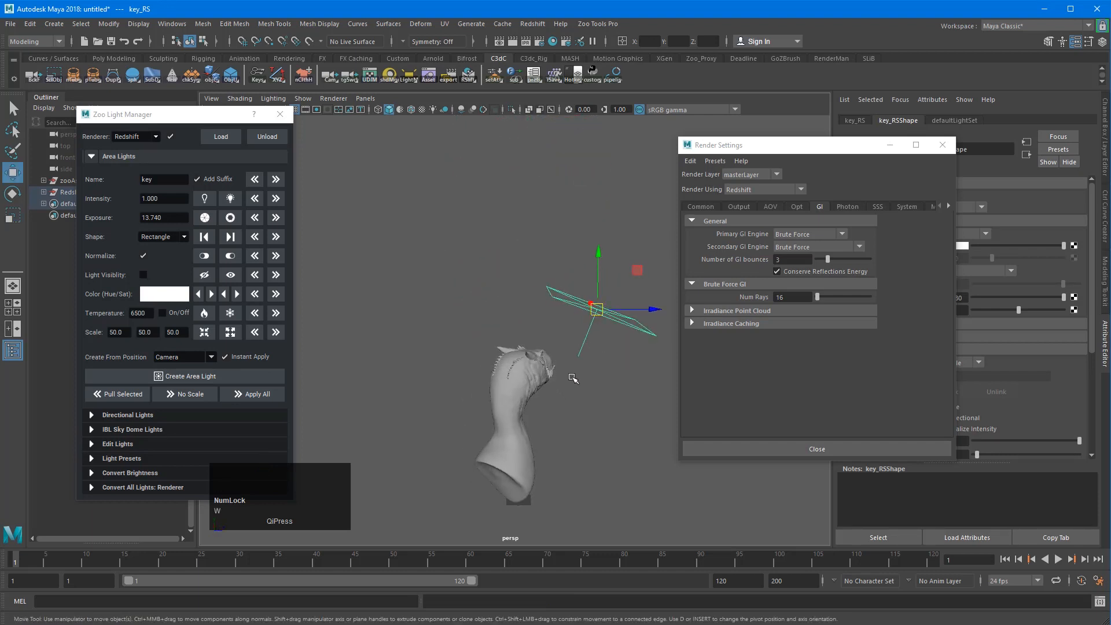
middle_click_drag(573, 379, 558, 372)
left_click_drag(558, 372, 374, 350, "alt")
Start an IPR render of the lit bust in the Redshift Render View and move the Render Settings off the light's attributes
left_click(468, 74)
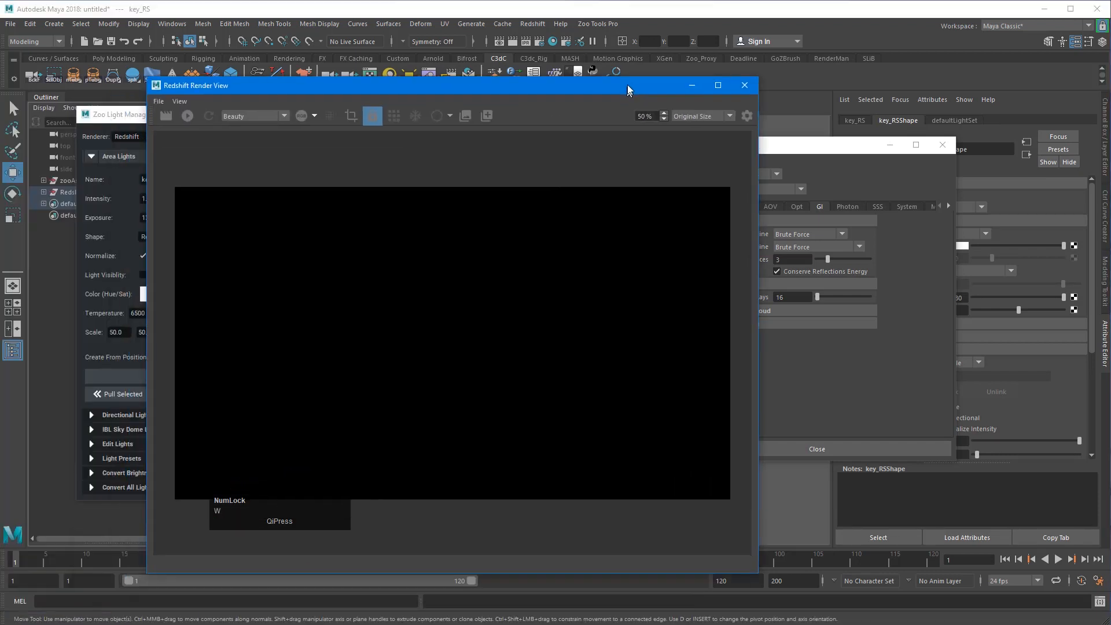
left_click_drag(629, 89, 532, 87)
left_click(90, 114)
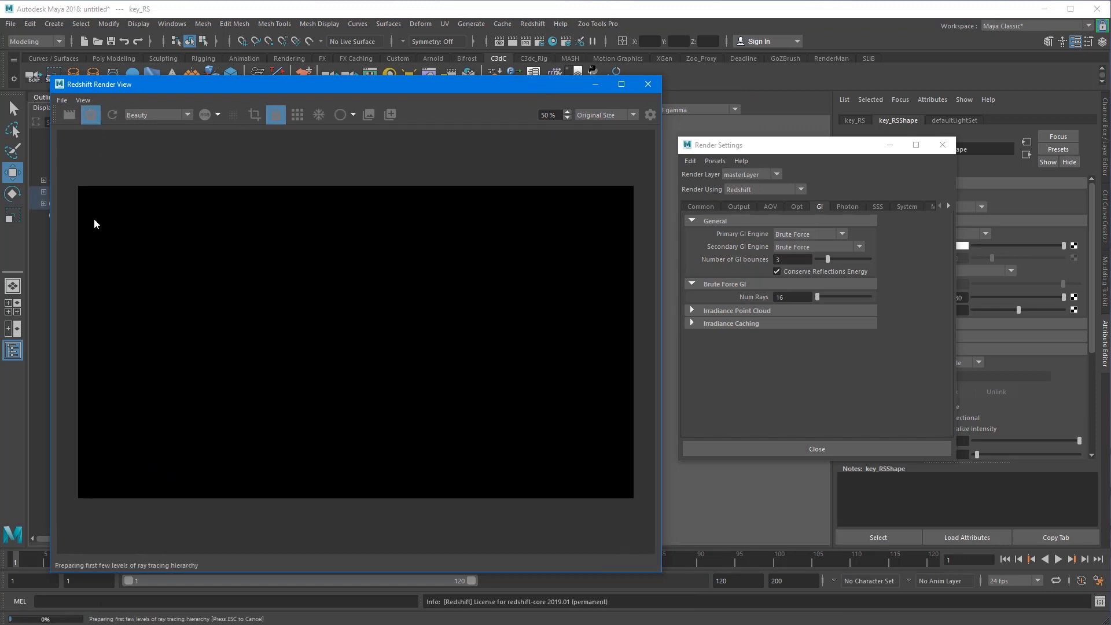
left_click_drag(759, 148, 1110, 209)
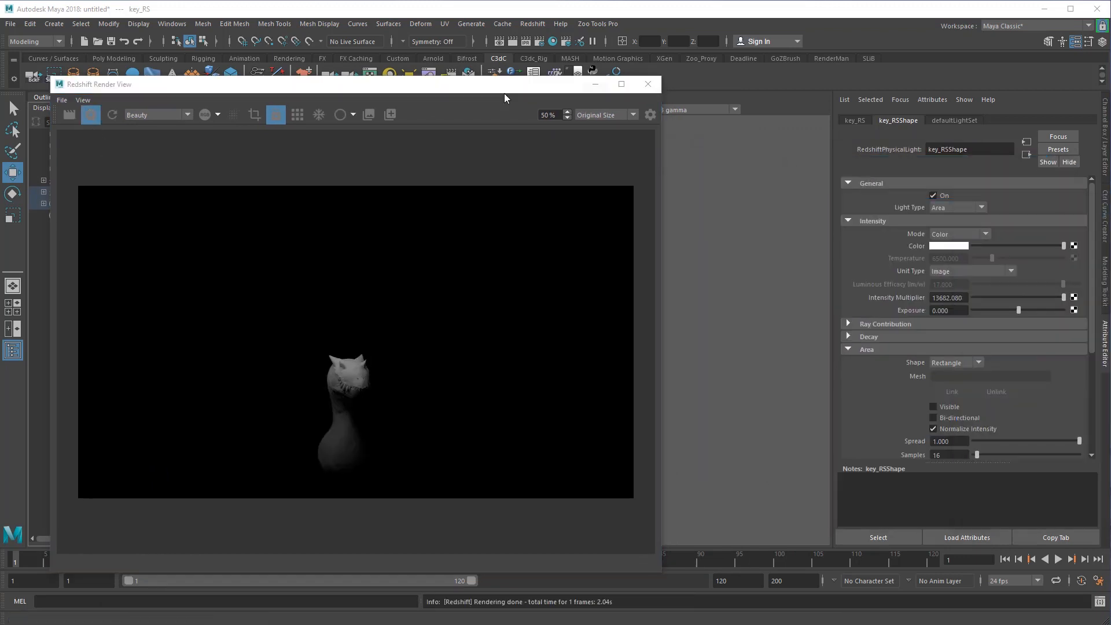
Place the Redshift Render View beside the viewport and frame the bust in side view for the live render
left_click_drag(502, 90, 1041, 80)
left_click_drag(509, 303, 556, 303, "alt")
right_click_drag(474, 359, 512, 393, "alt")
middle_click_drag(512, 392, 485, 230, "alt")
right_click_drag(485, 231, 487, 254, "alt")
mouse_move(488, 253)
middle_mouse_down("alt")
mouse_move(506, 261)
mouse_move(482, 261)
middle_mouse_up("alt")
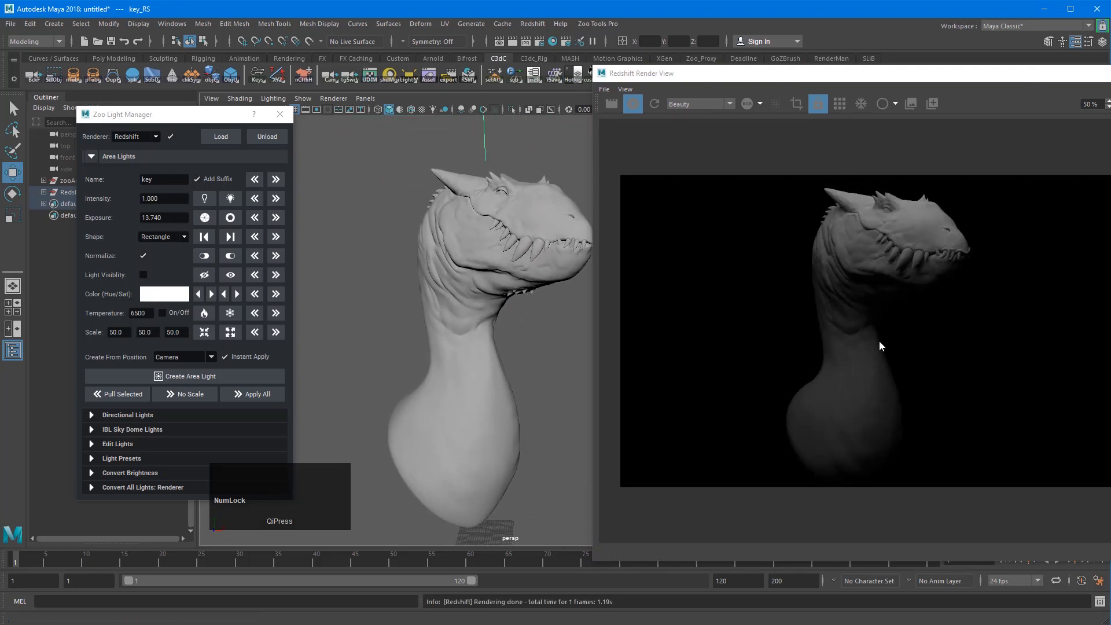
right_click_drag(537, 341, 527, 346, "alt")
middle_click_drag(527, 346, 529, 320, "alt")
key("w")
key("q")
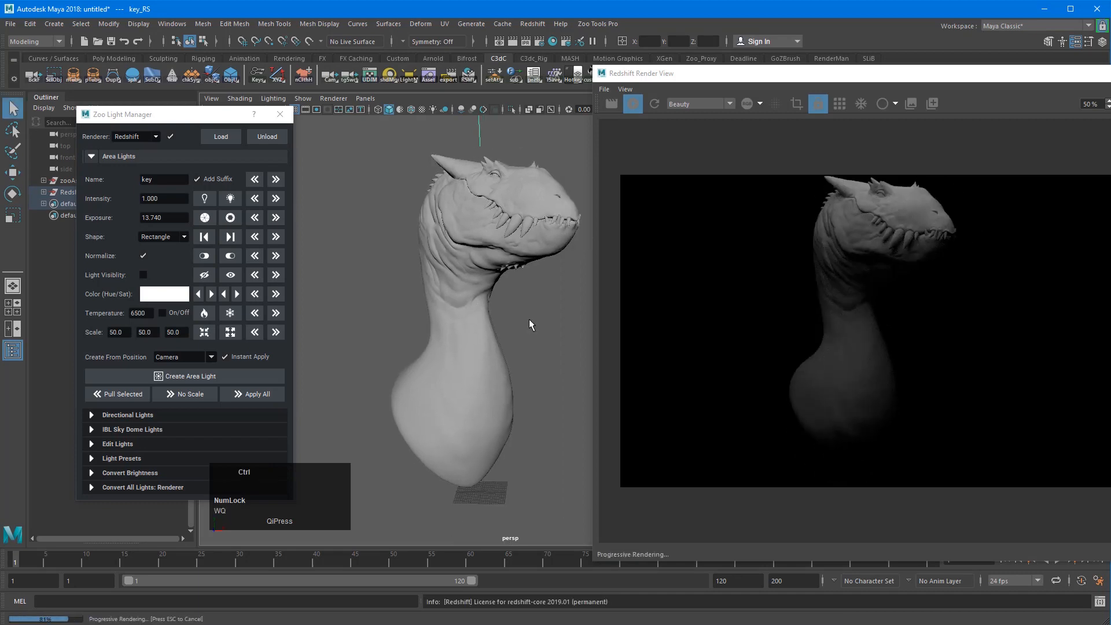
Create a polygon plane beneath the bust and scale it up into a wide ground surface
scroll(529, 321, "down", 3)
key("w")
key("ctrl+shift+p")
key("r")
left_click_drag(490, 452, 883, 441)
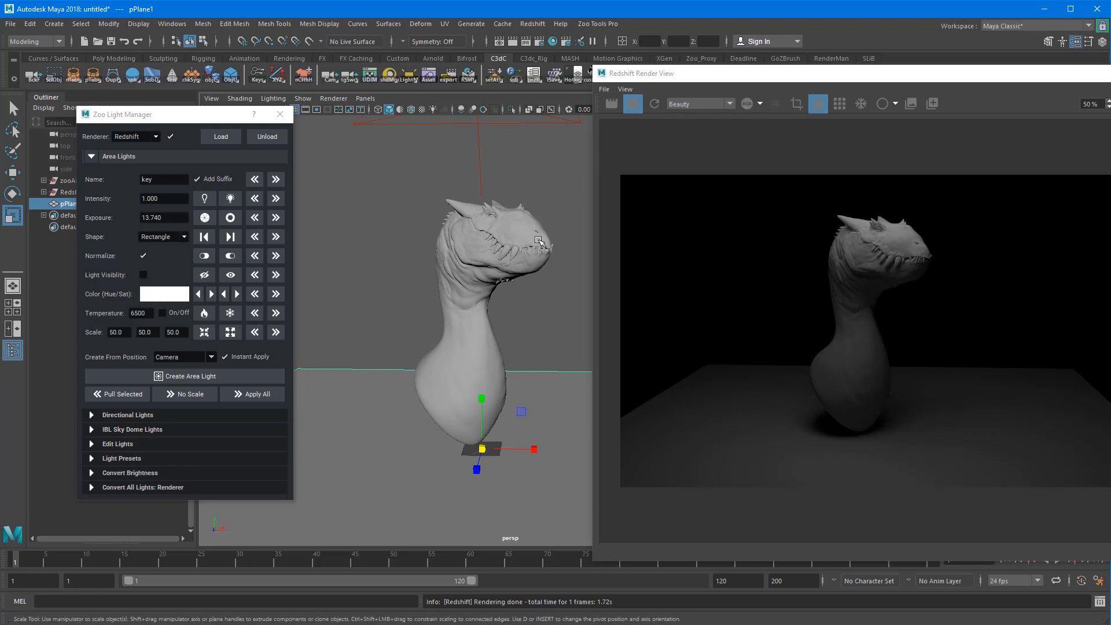
right_click_drag(539, 241, 552, 263, "alt")
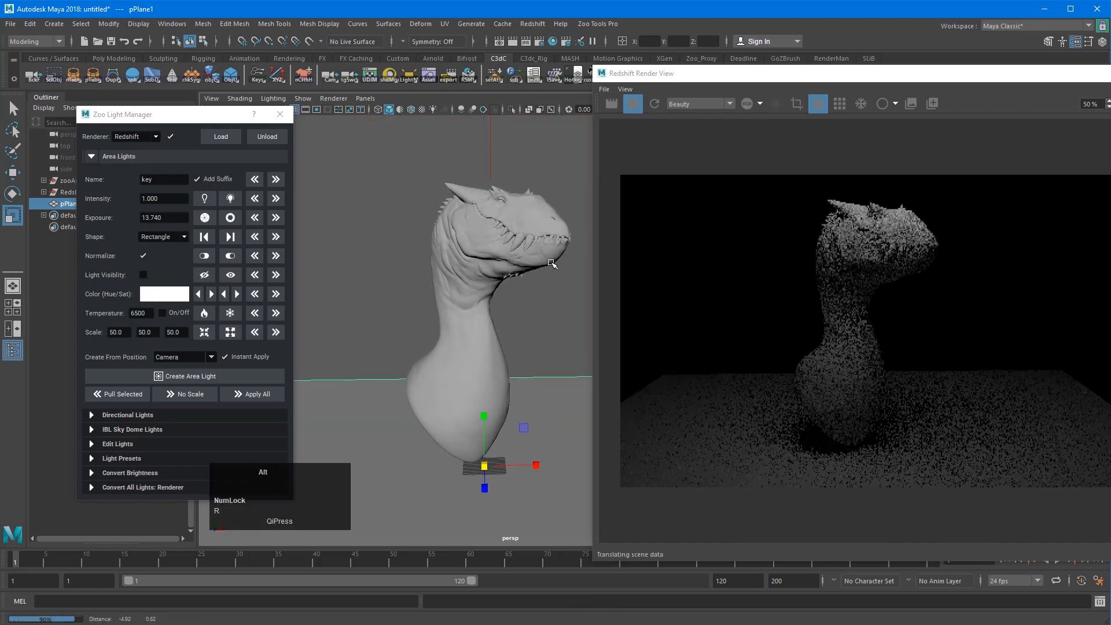
key("q")
middle_click_drag(497, 284, 513, 283, "alt")
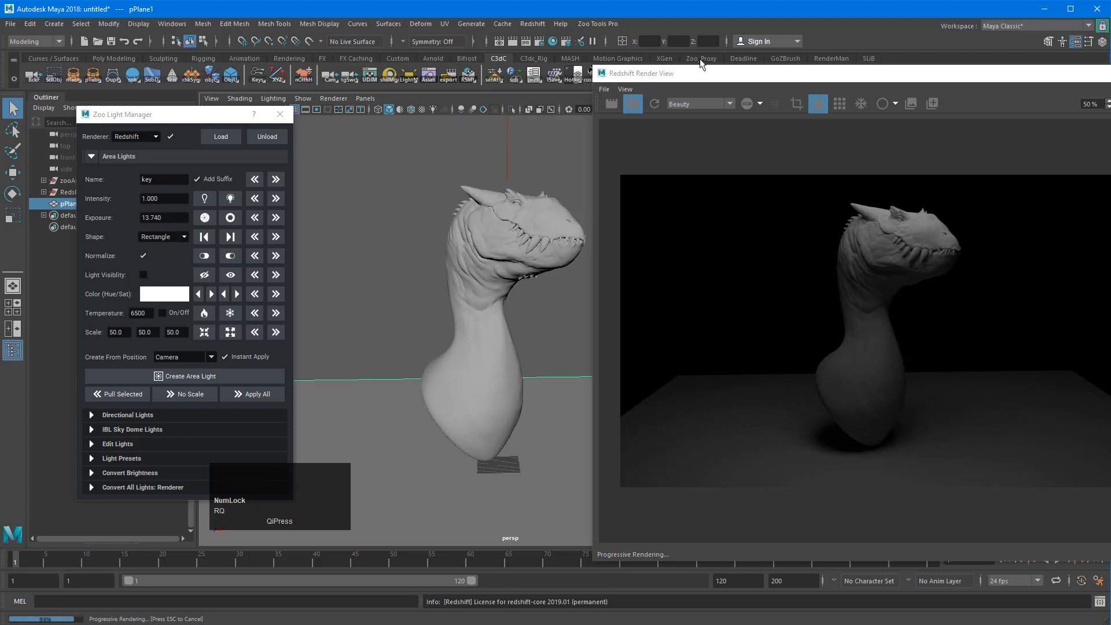
Stop the IPR render and set the Redshift Render View zoom to 100%
left_click_drag(711, 73, 547, 73)
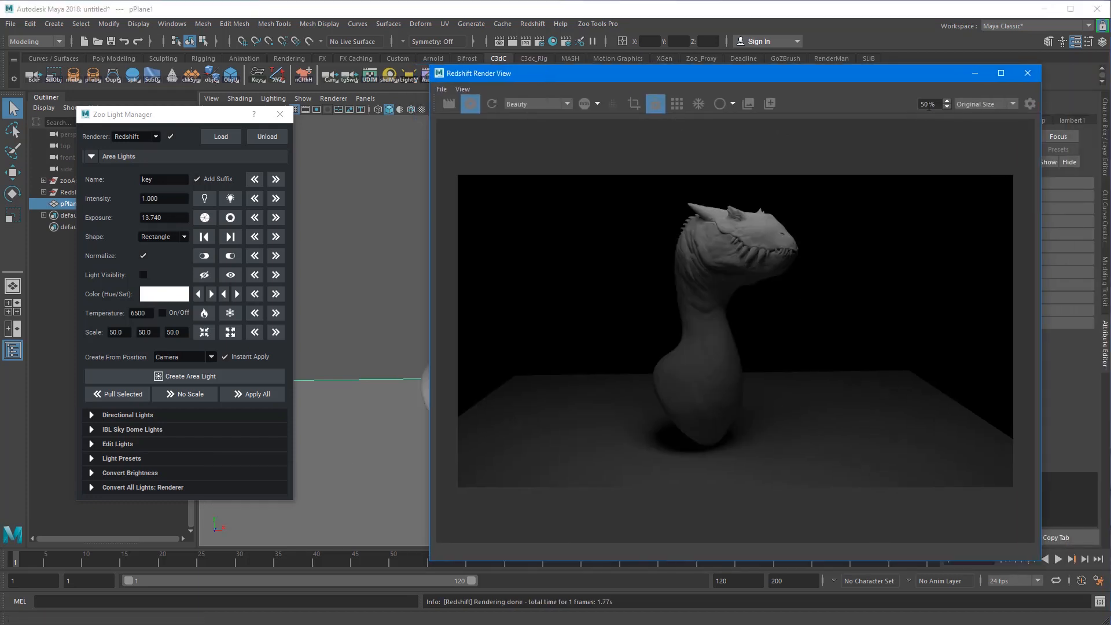
left_click_drag(929, 106, 913, 104)
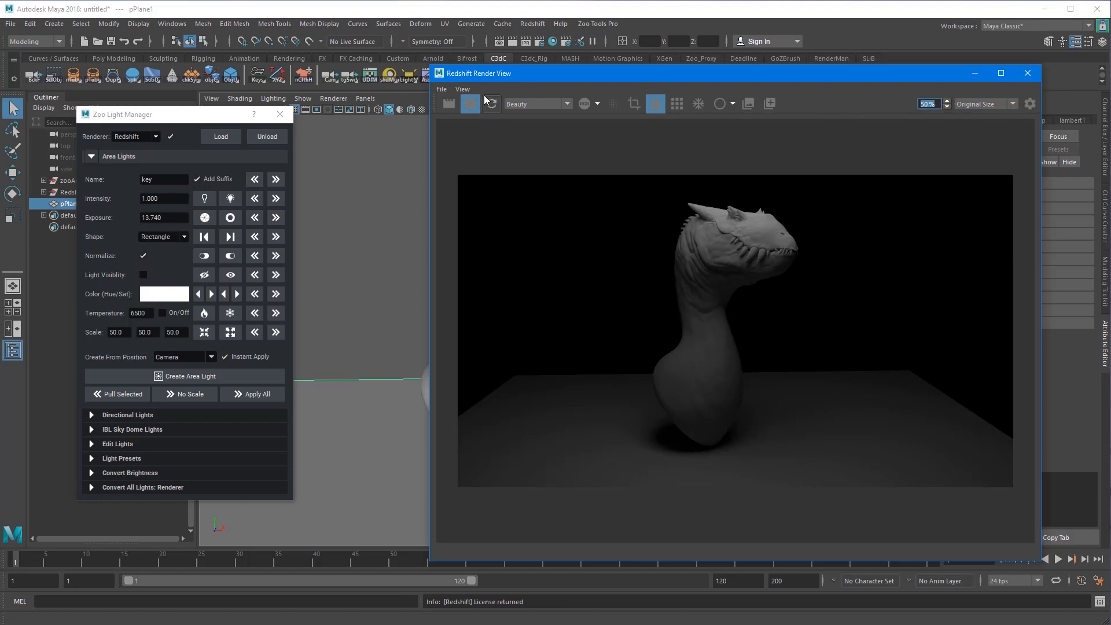
left_click(463, 90)
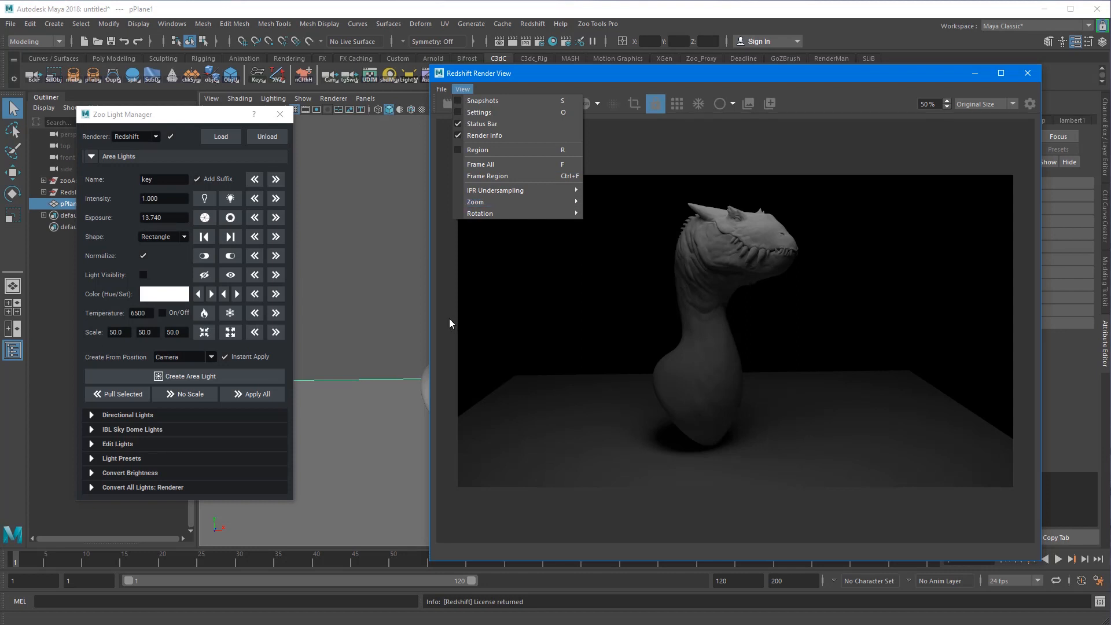
left_click(750, 150)
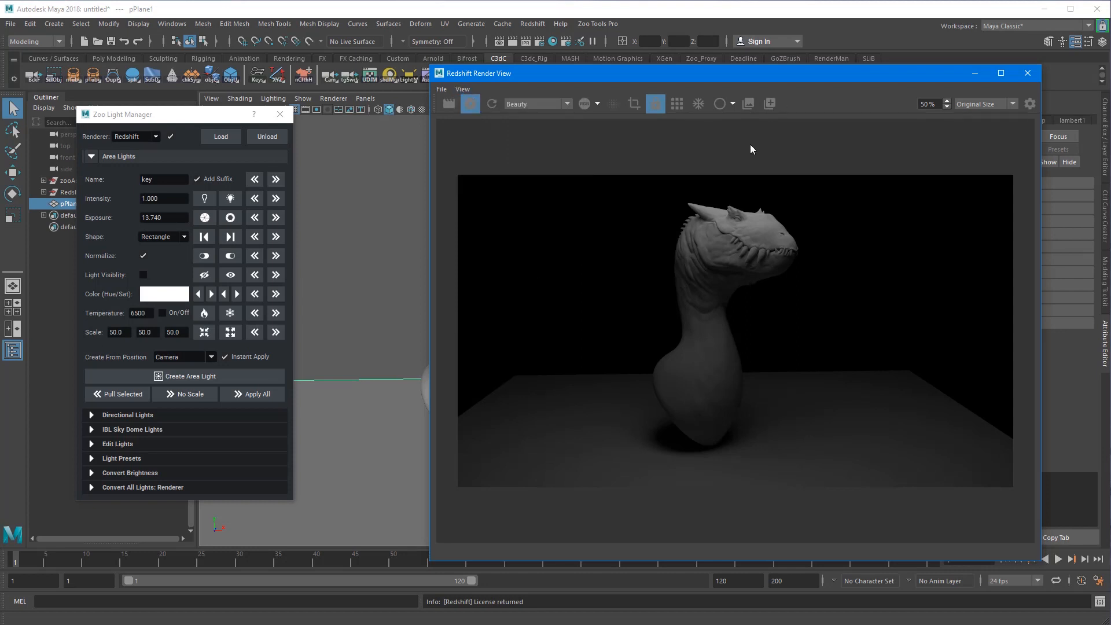
left_click(468, 106)
left_click_drag(936, 104, 885, 100)
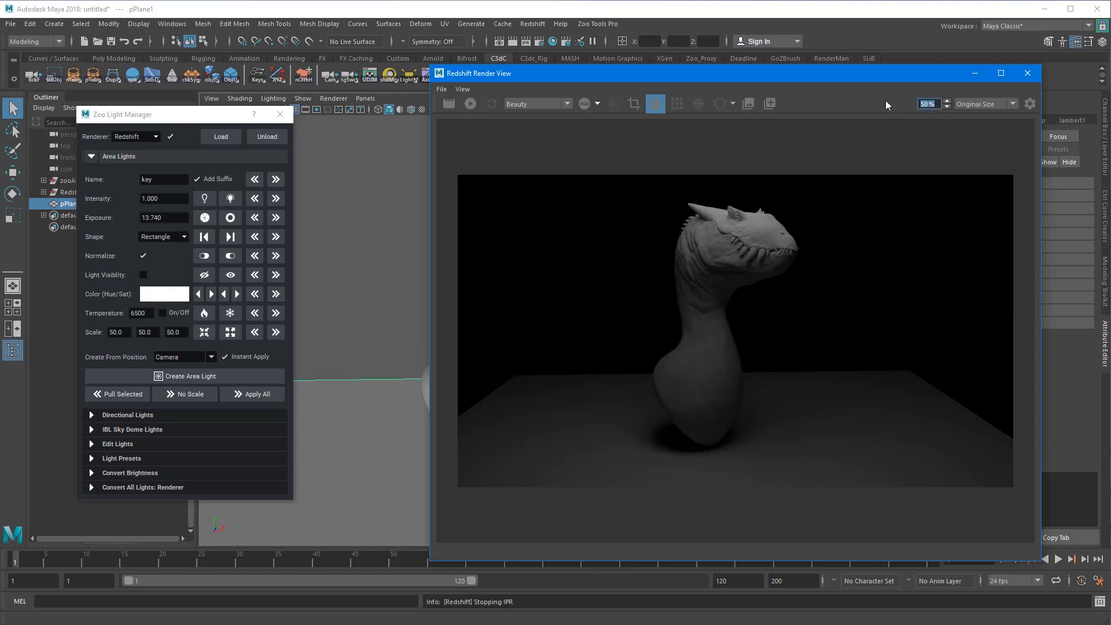
type("100")
key("Return")
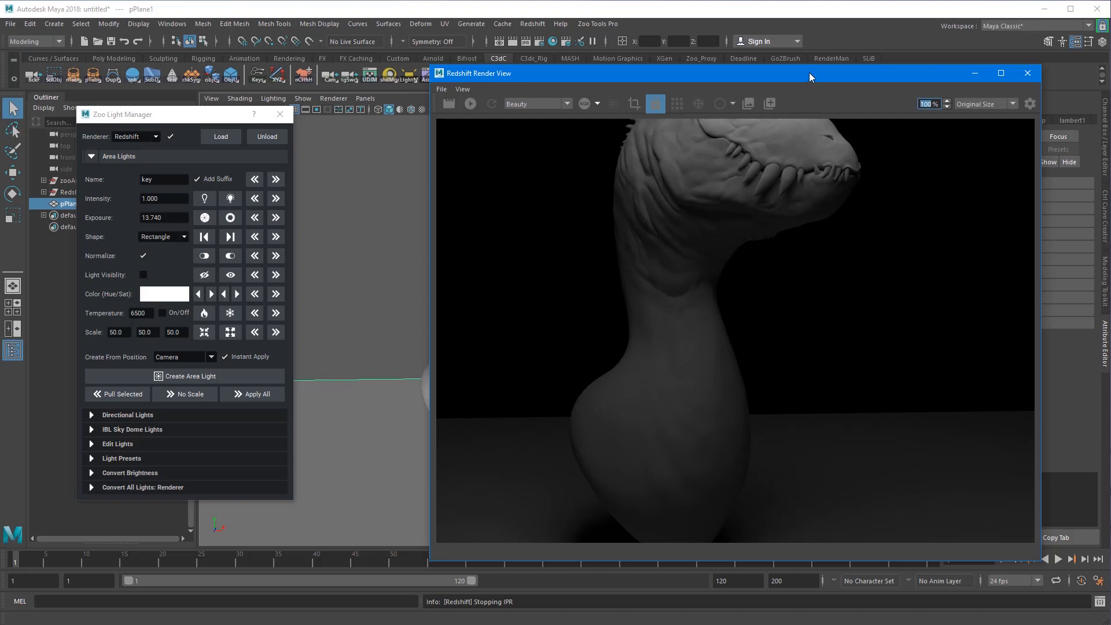
Set the render resolution preset to HD 540 in the common Render Settings
left_click_drag(809, 72, 788, 66)
left_click_drag(206, 114, 166, 118)
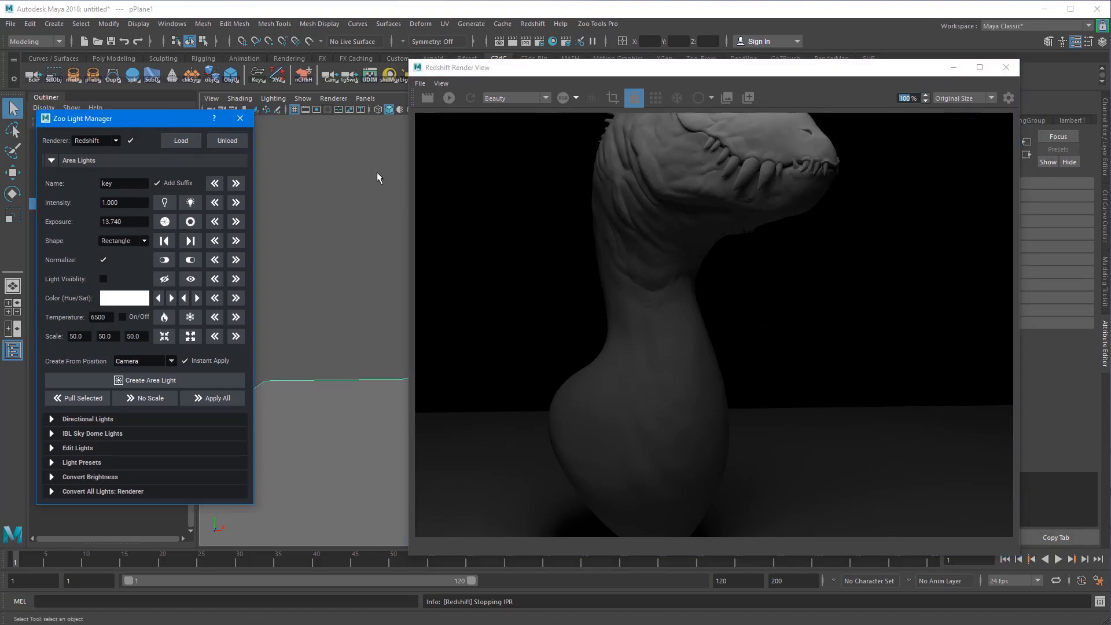
left_click(320, 228)
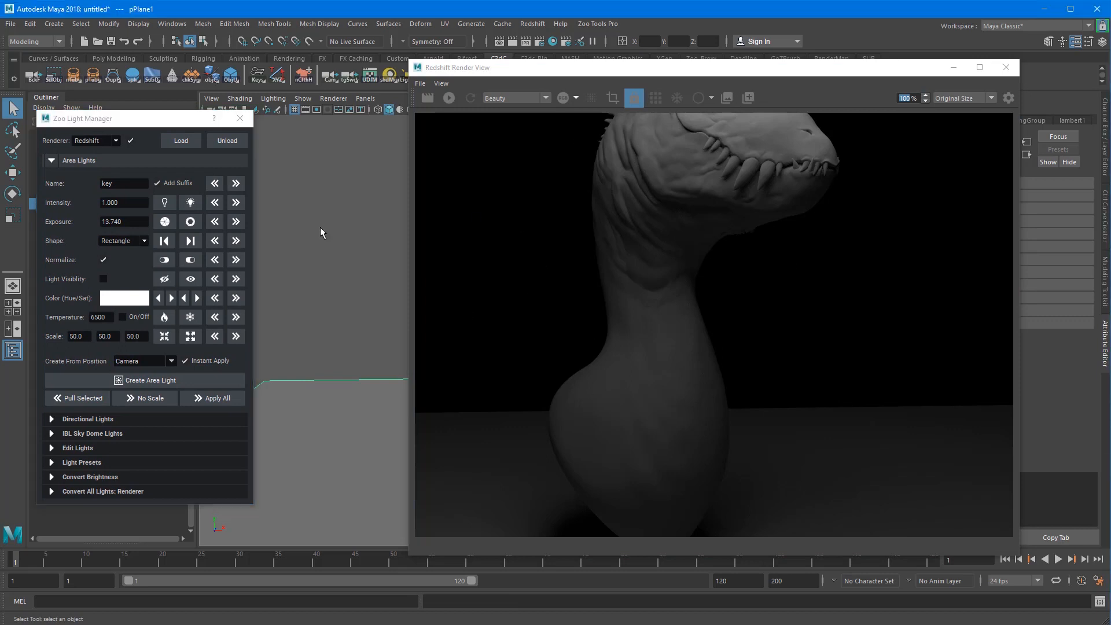
left_click(539, 41)
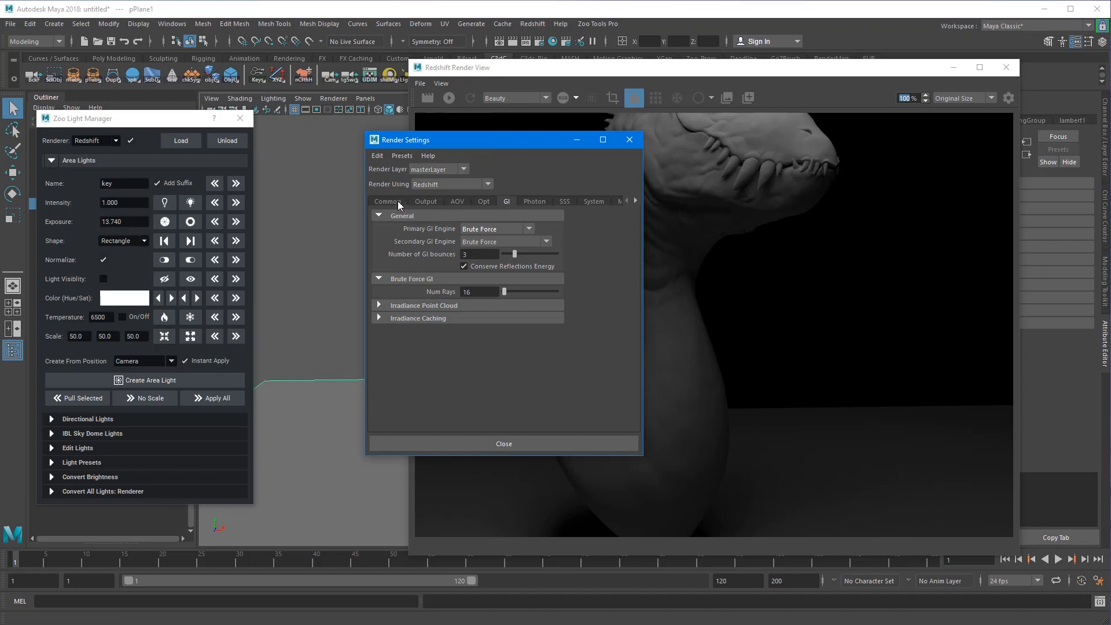
left_click(398, 201)
left_click_drag(637, 330, 634, 367)
left_click(490, 284)
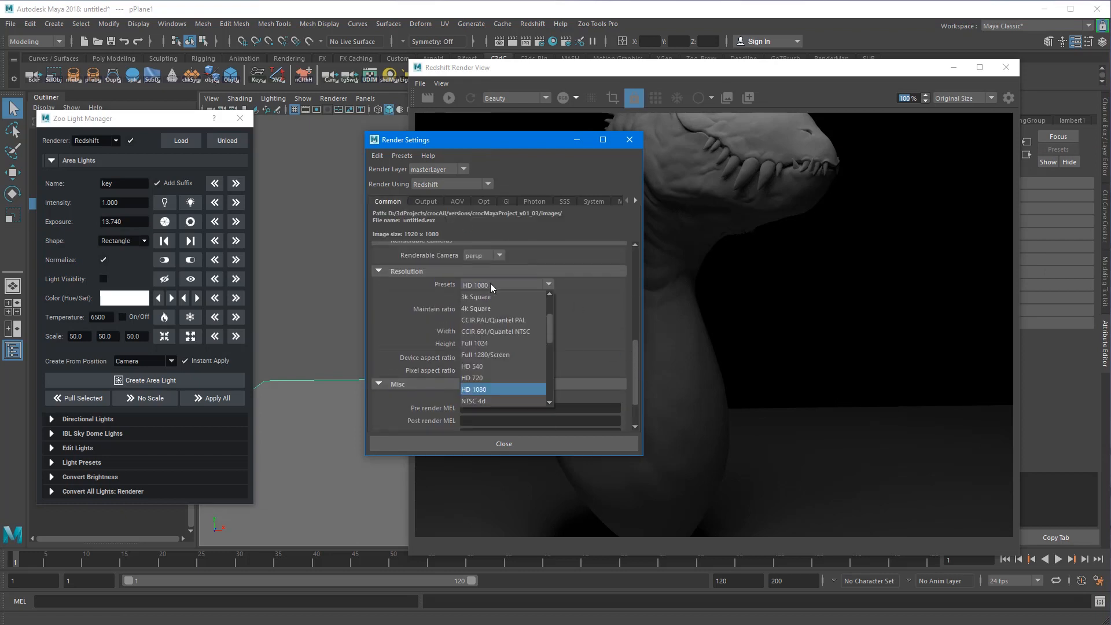
left_click(491, 366)
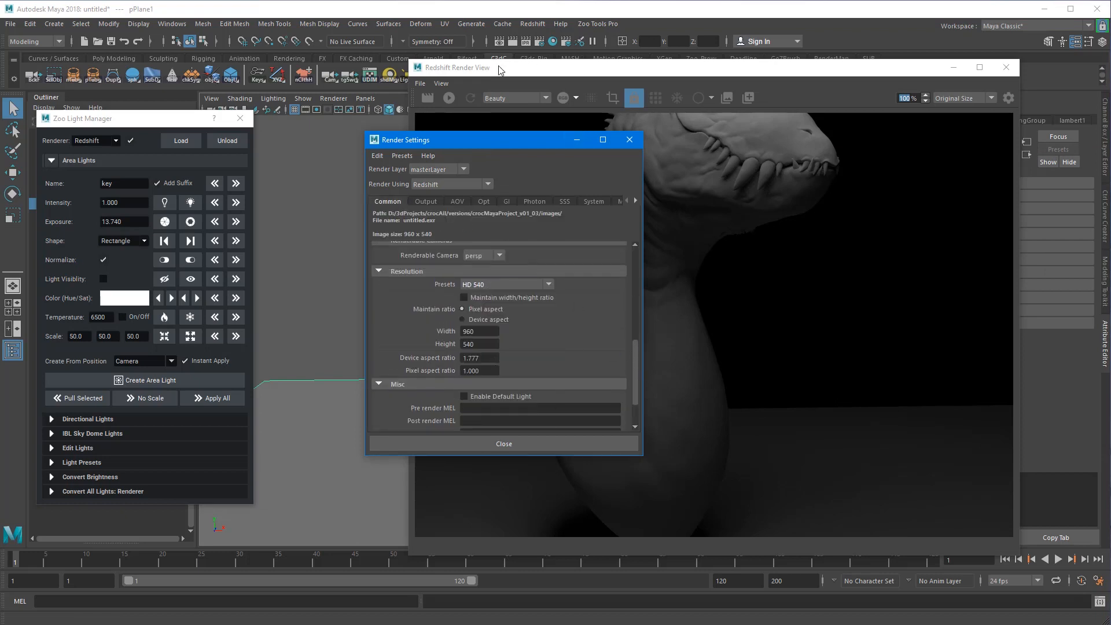
Restart the IPR render at the reduced resolution and move the Render Settings out of the way
left_click(432, 87)
left_click(449, 98)
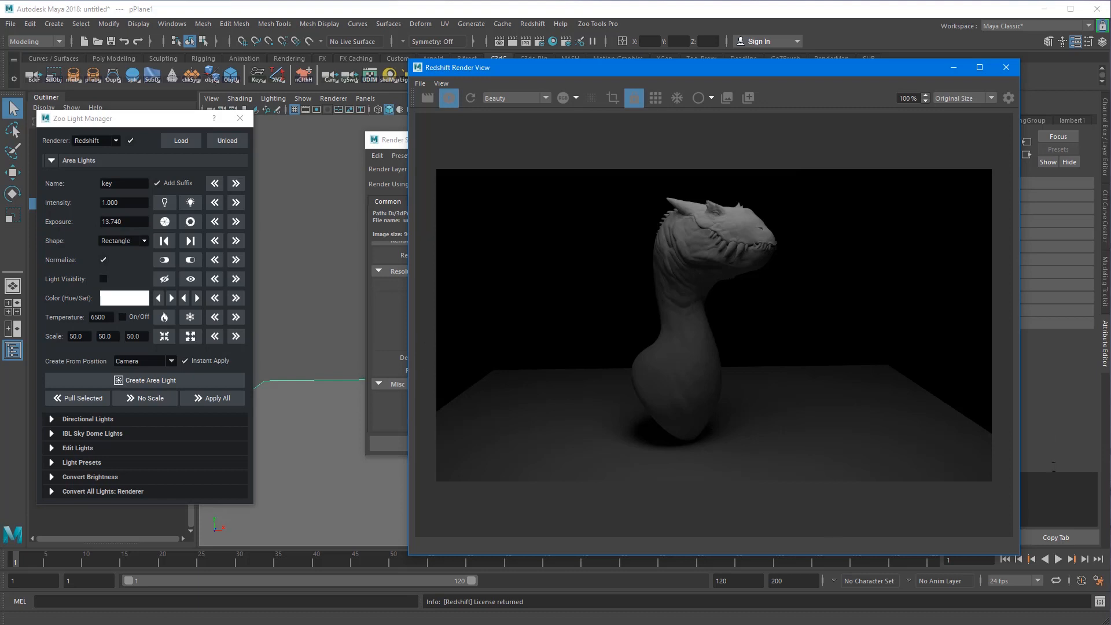
left_click(391, 141)
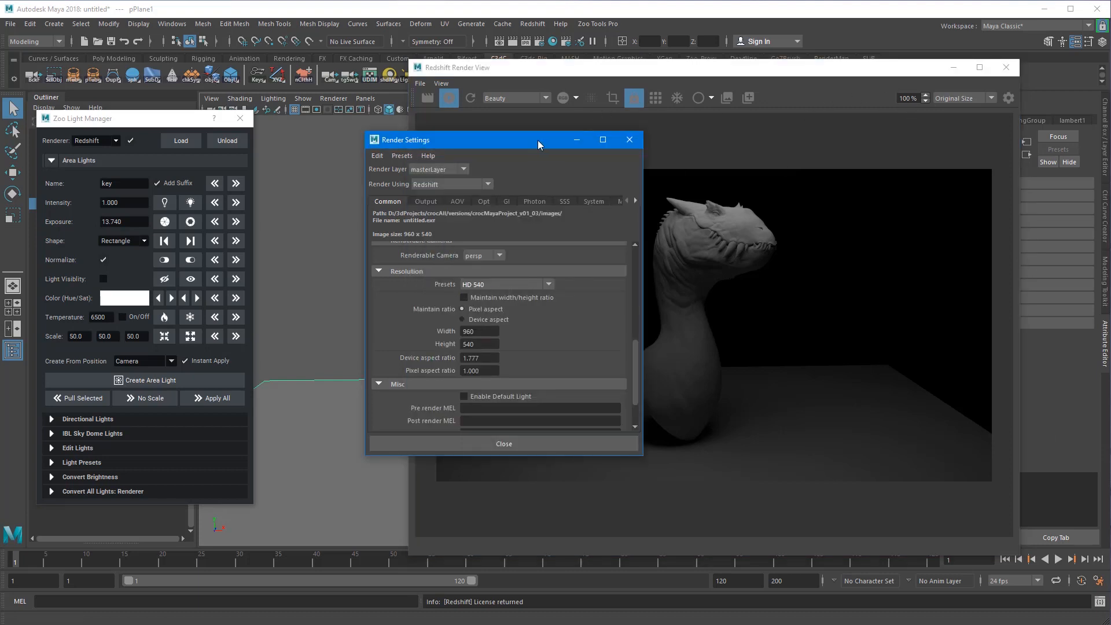
left_click_drag(538, 141, 51, 141)
left_click(36, 147)
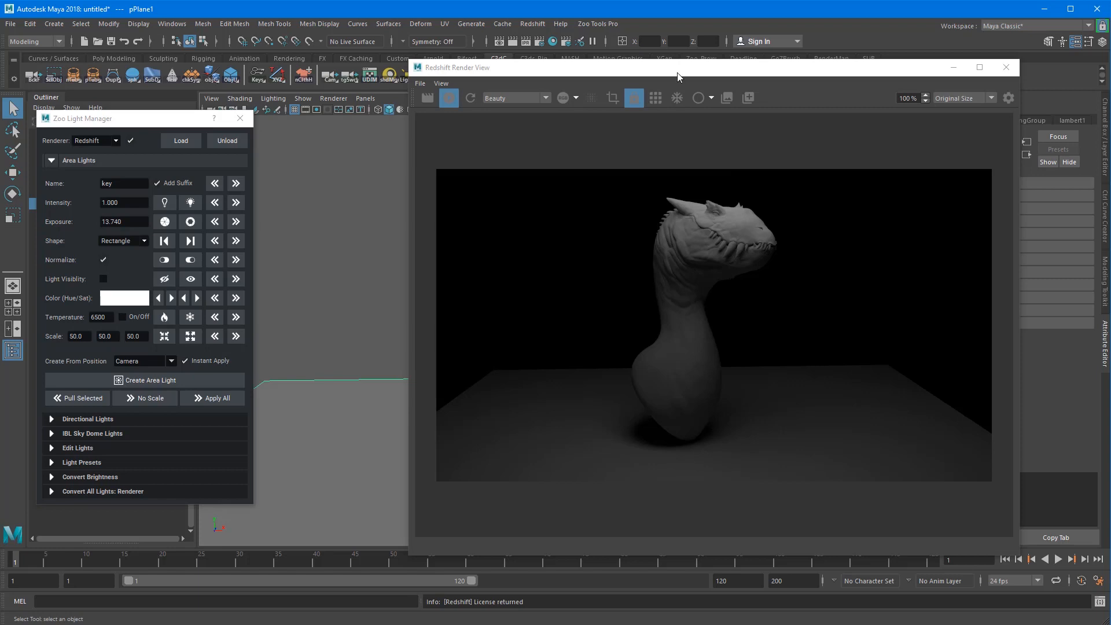
Select the key area light above the bust and set its exposure to 13.850 with the Zoo Light Manager
left_click_drag(678, 73, 859, 78)
left_click(507, 157)
left_click_drag(521, 206, 463, 286, "alt")
key("w")
key("r")
middle_click_drag(463, 286, 493, 254, "alt")
right_click_drag(493, 254, 515, 253, "alt")
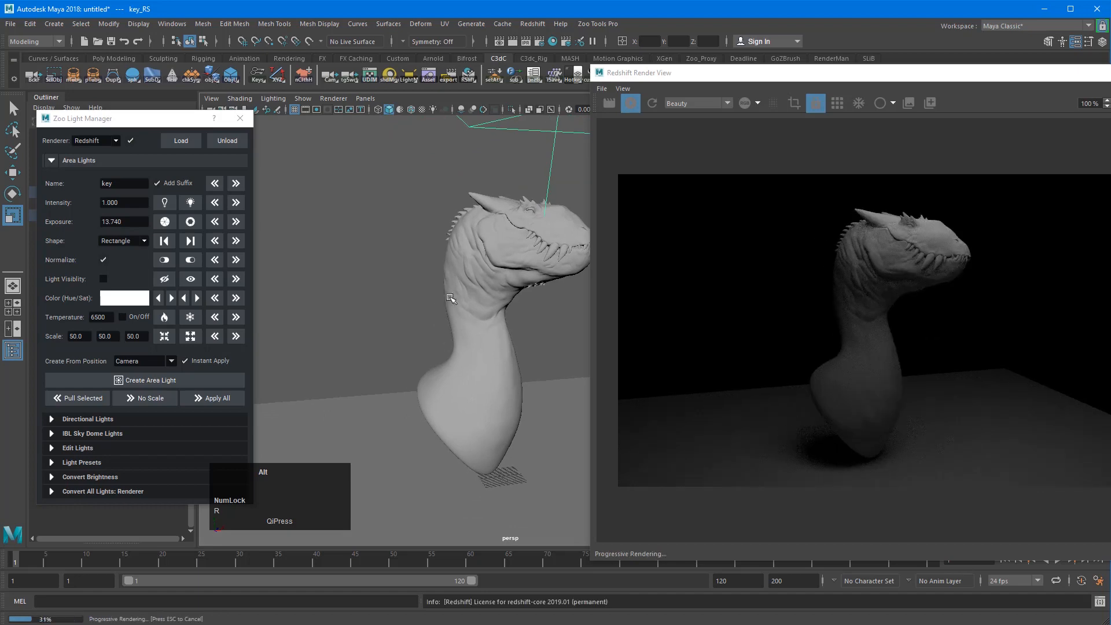
middle_click_drag(516, 254, 524, 248, "alt")
key("w")
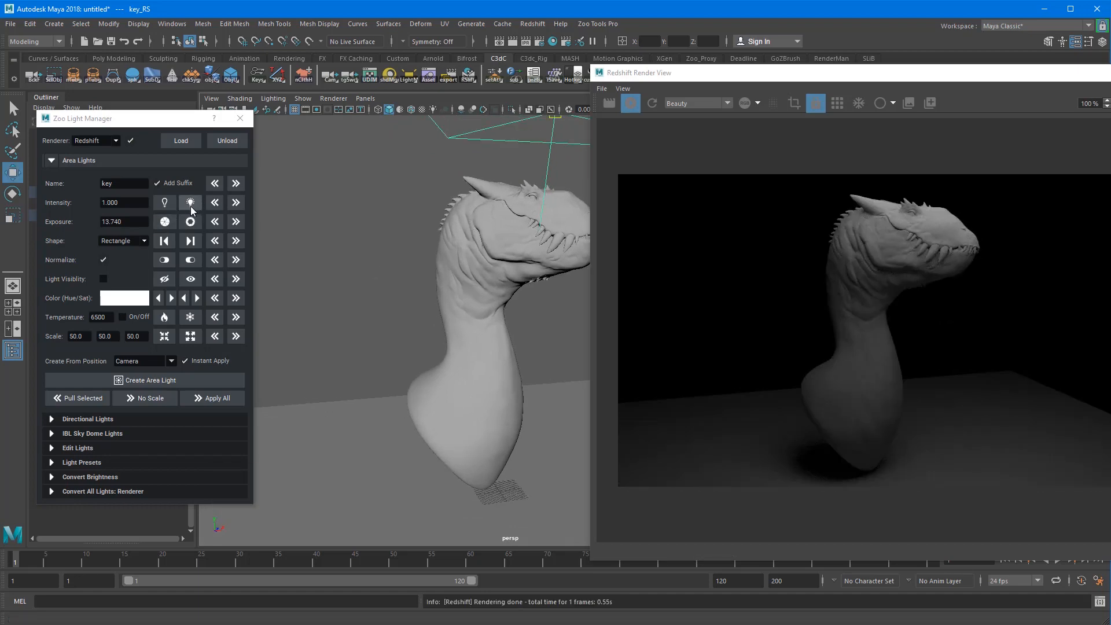
left_click(190, 222)
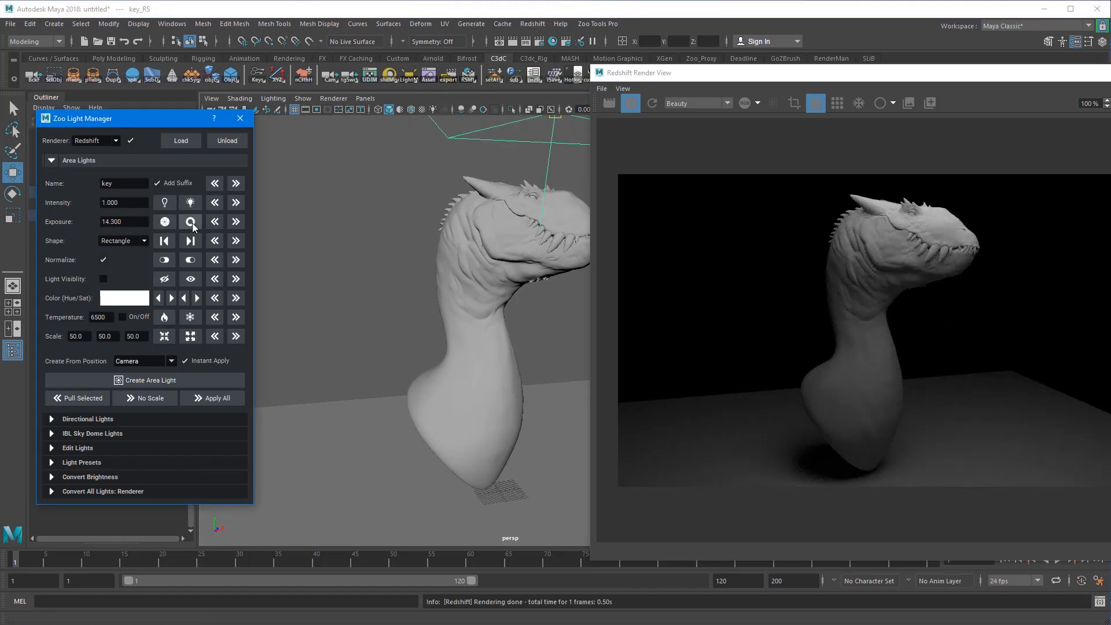
left_click(138, 223)
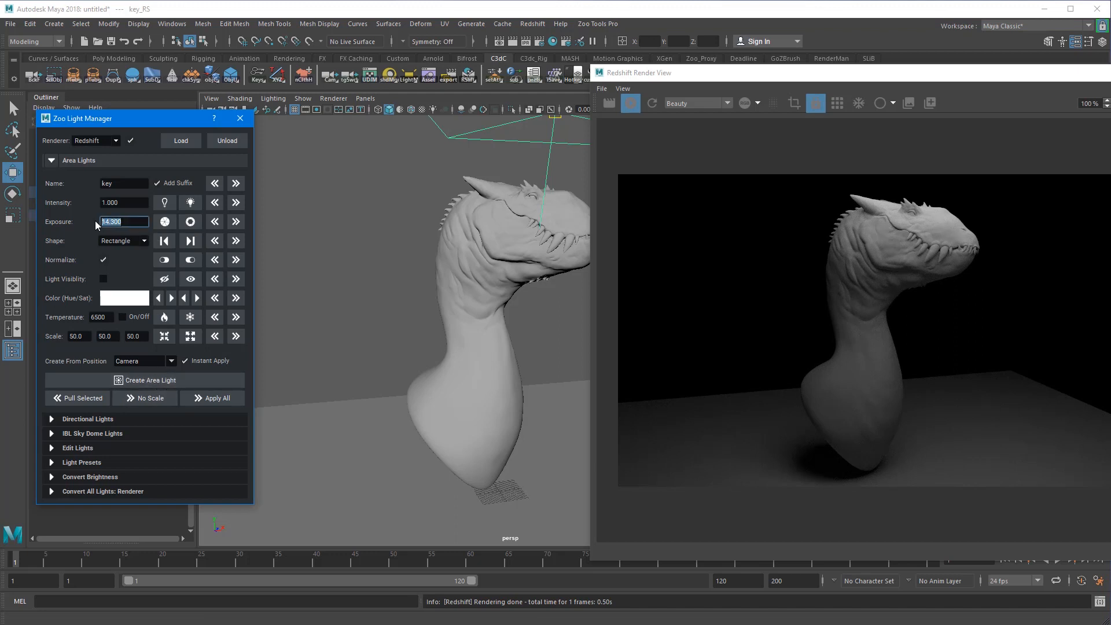
left_click(165, 222)
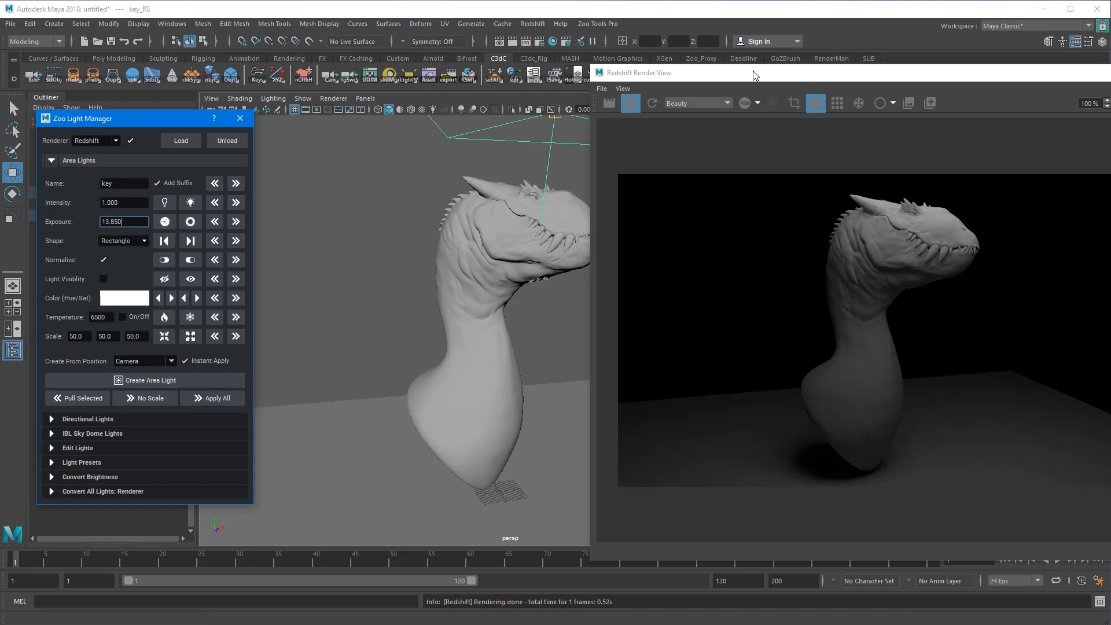
Examine the key light's Intensity Multiplier and Exposure values in its shape attributes
left_click_drag(756, 75, 423, 319)
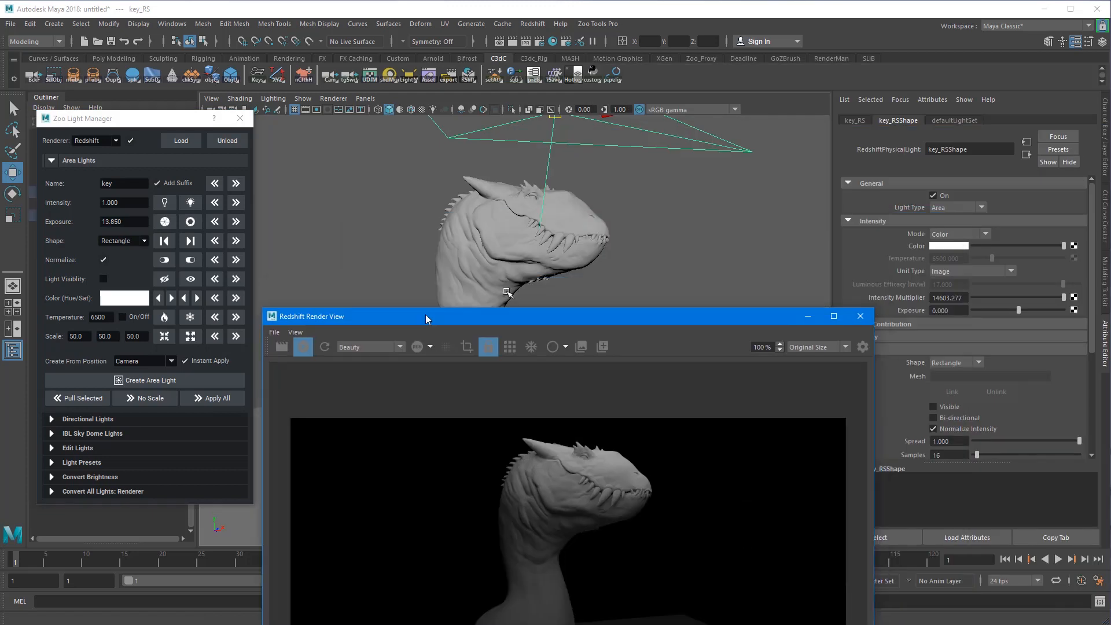
left_click(957, 308)
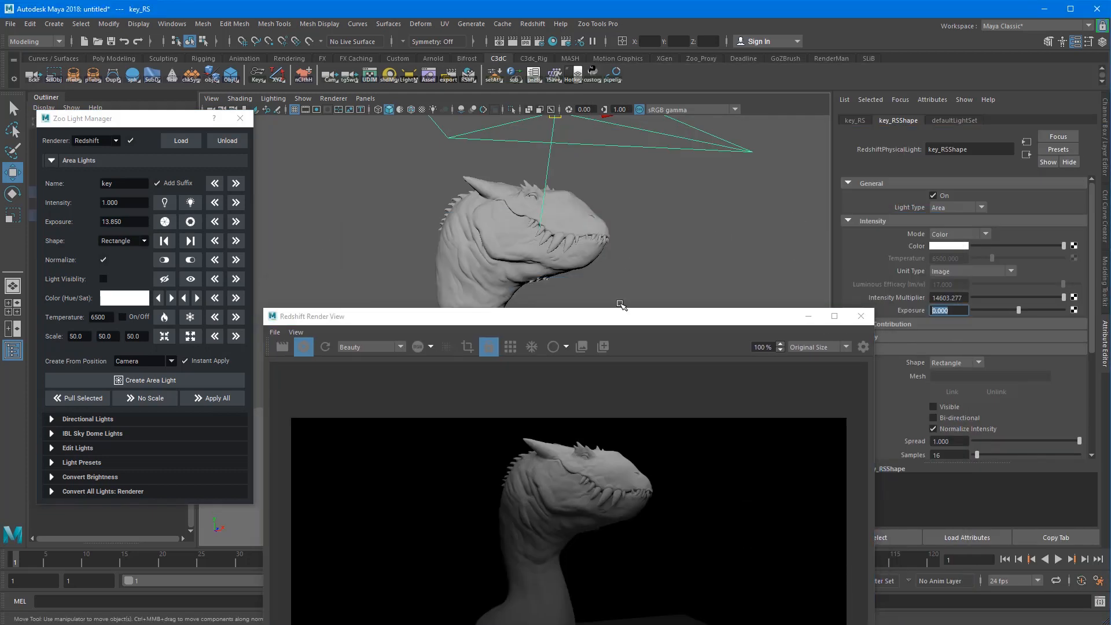
left_click(969, 297)
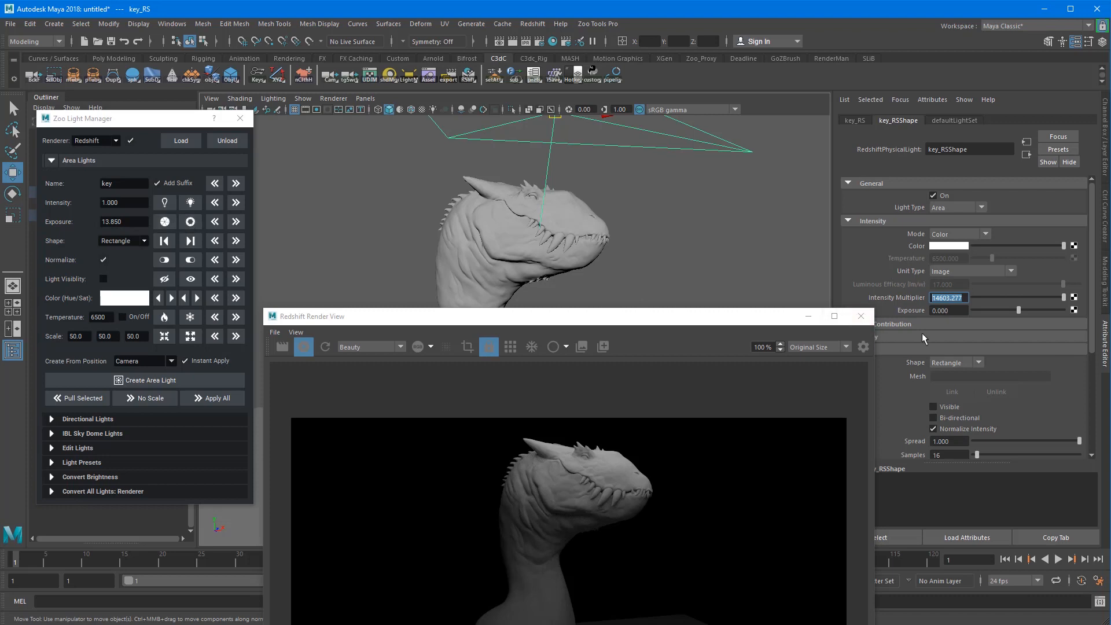
left_click(947, 310)
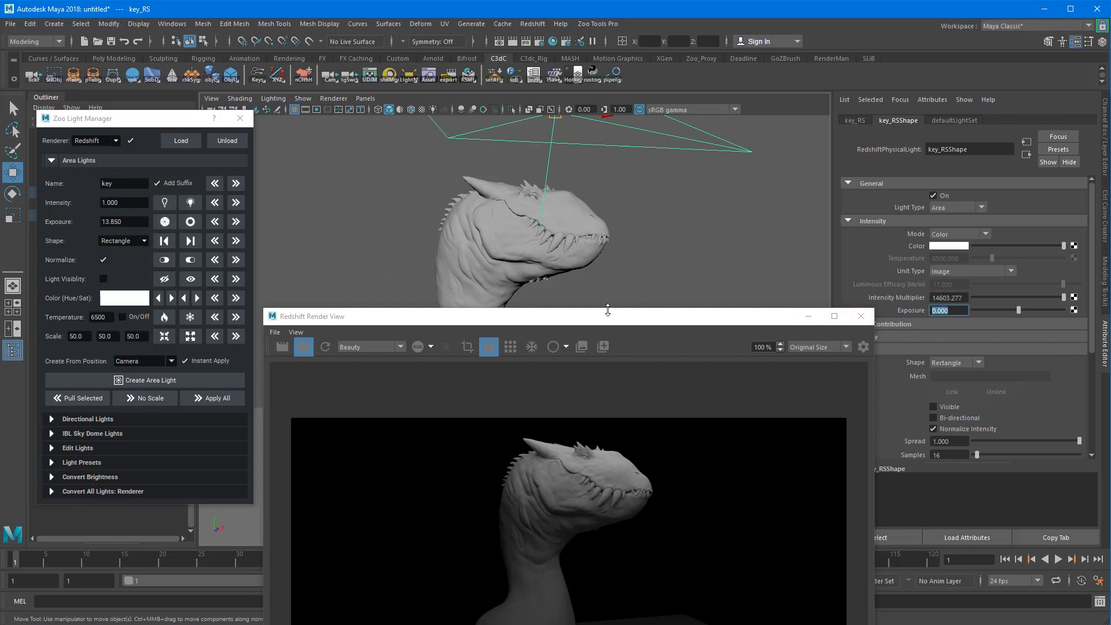
Arrange the Render View and Zoo Light Manager to uncover the Outliner, and create a new camera in the scene
left_click_drag(612, 320, 727, 60)
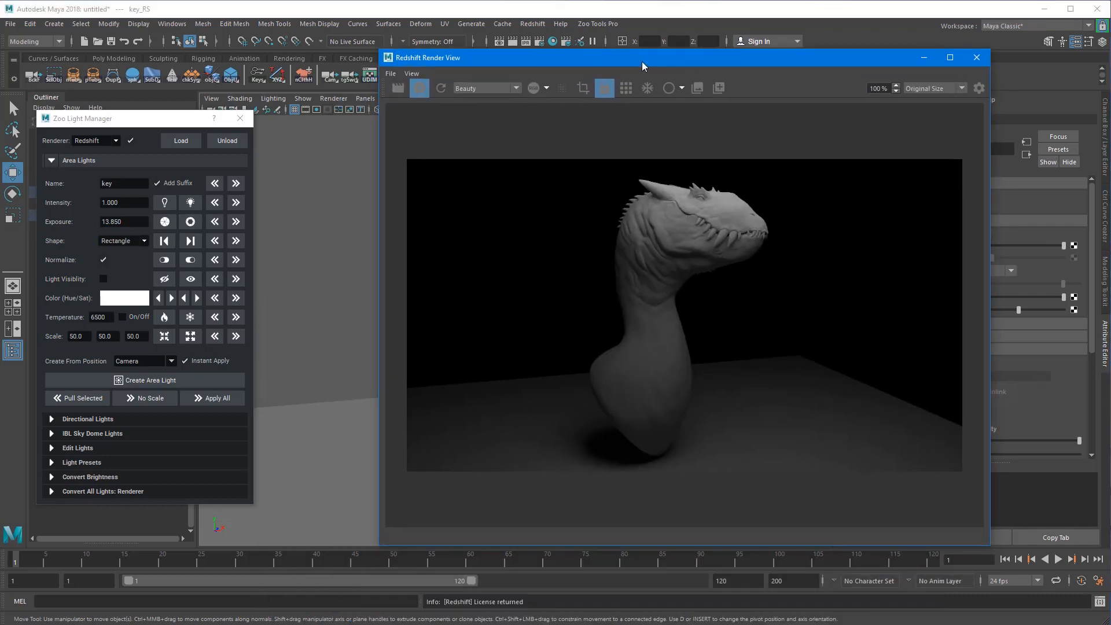
left_click_drag(641, 62, 693, 59)
left_click_drag(664, 53, 698, 54)
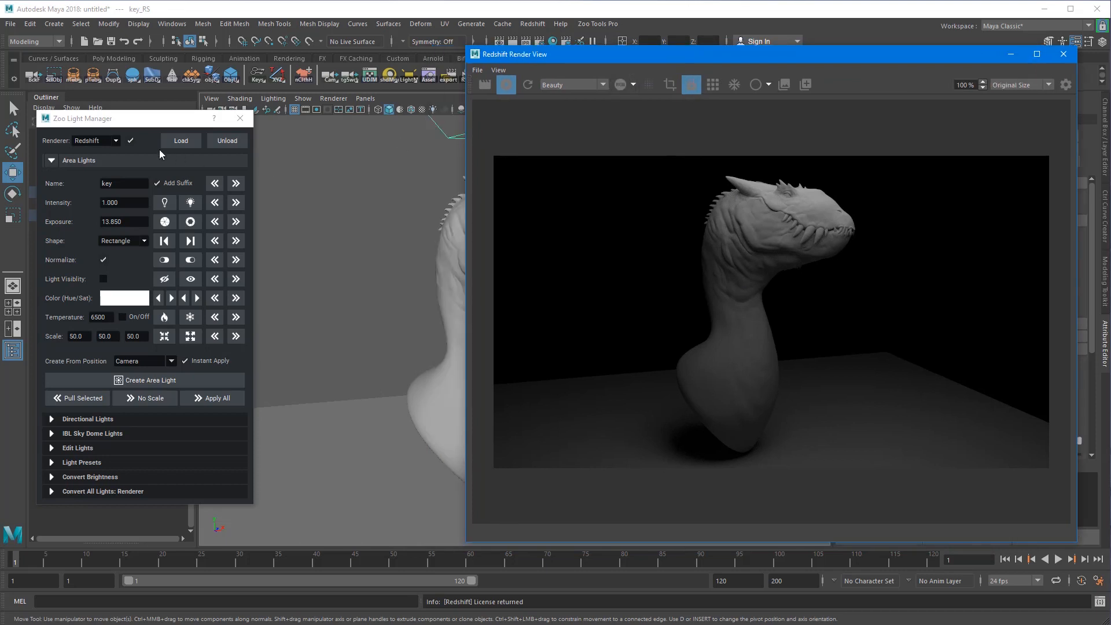
left_click_drag(147, 118, 1, 343)
middle_click(324, 258)
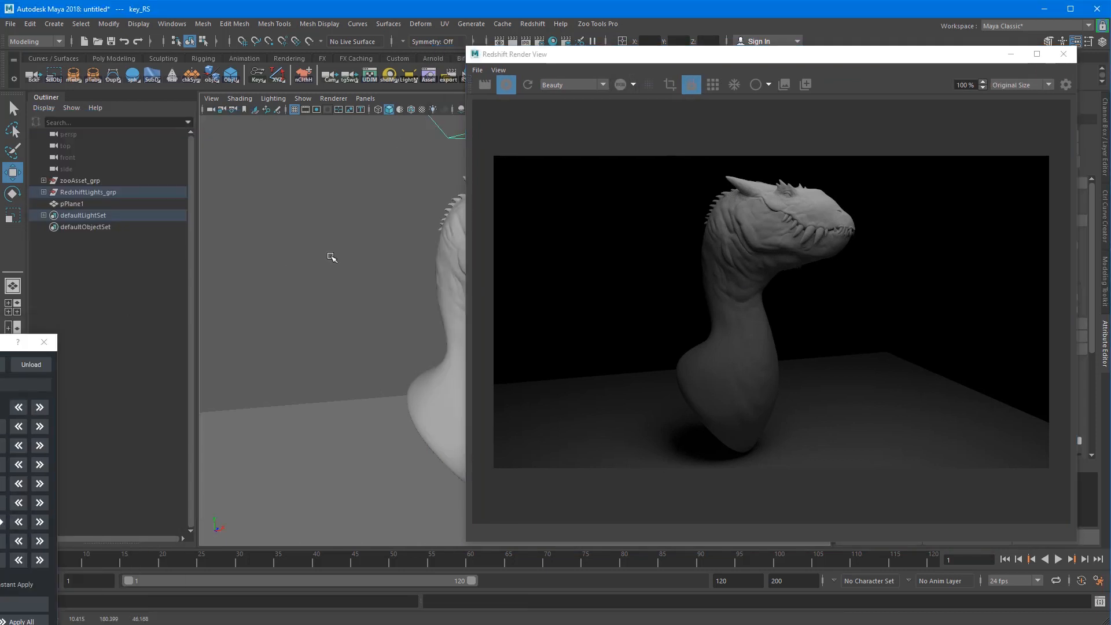
key("shift+k")
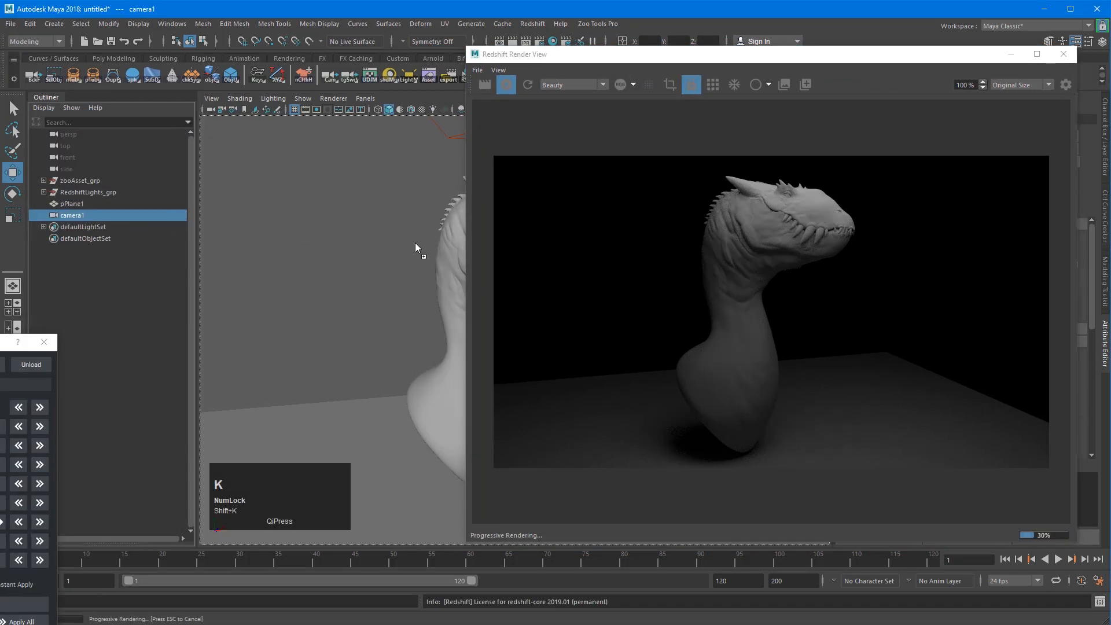
Toggle the Render View's camera lock and reframe the bust with the ground plane in the live render
left_click_drag(416, 248, 345, 253, "alt")
middle_click_drag(345, 253, 304, 382, "alt")
right_click_drag(304, 382, 93, 362, "alt")
middle_click_drag(353, 316, 449, 310, "alt")
left_click_drag(434, 307, 385, 342, "alt")
left_click(694, 88)
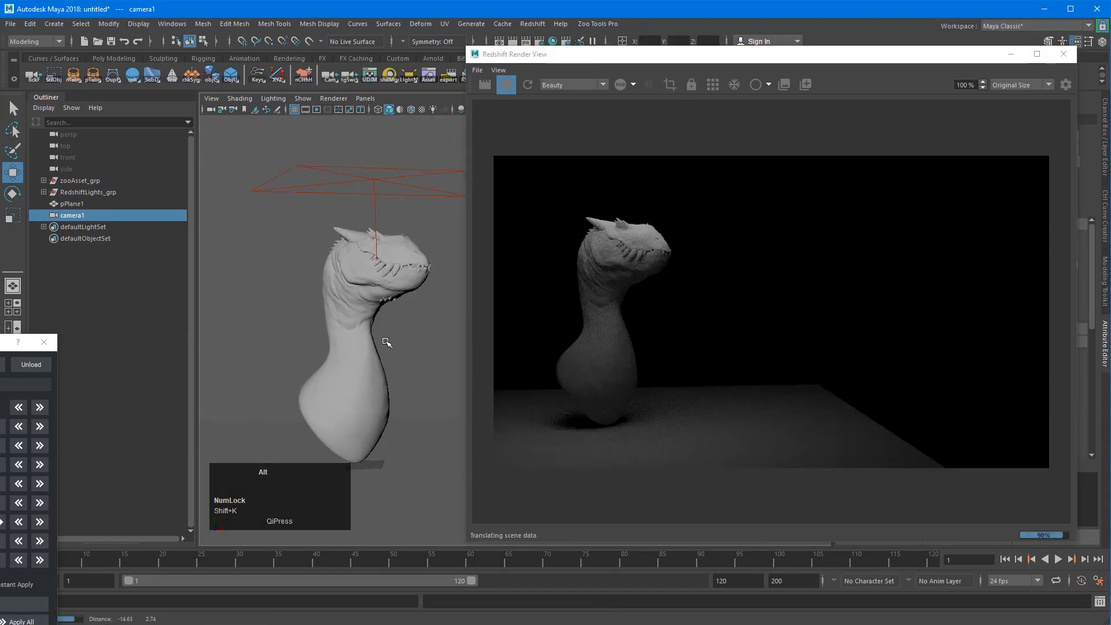
middle_click_drag(385, 342, 340, 342, "alt")
left_click_drag(340, 343, 424, 340, "alt")
right_click_drag(424, 340, 342, 330, "alt")
middle_click_drag(303, 339, 340, 332, "alt")
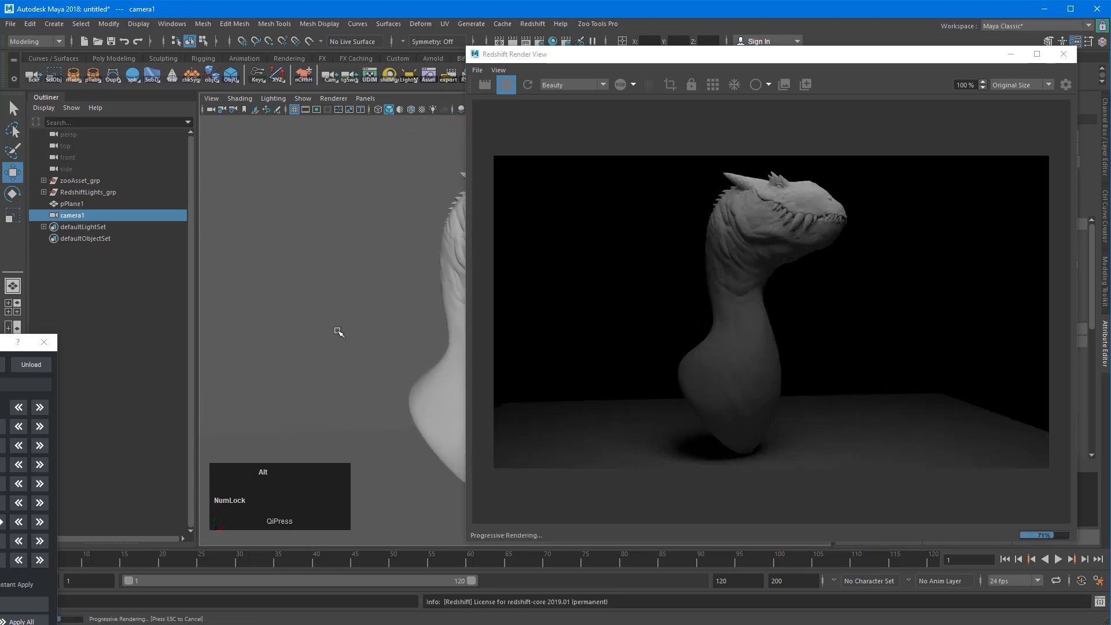
right_click_drag(340, 332, 332, 330, "alt")
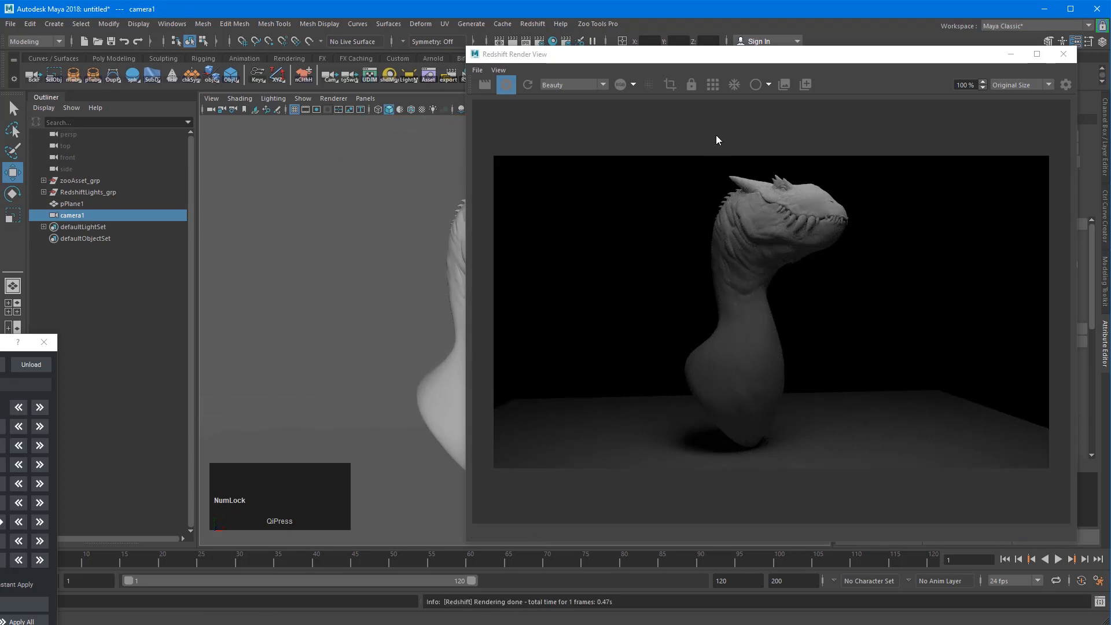
Switch the viewport from camera1 to the perspective camera, and select the key light above the bust for moving
left_click(361, 98)
mouse_move(423, 110)
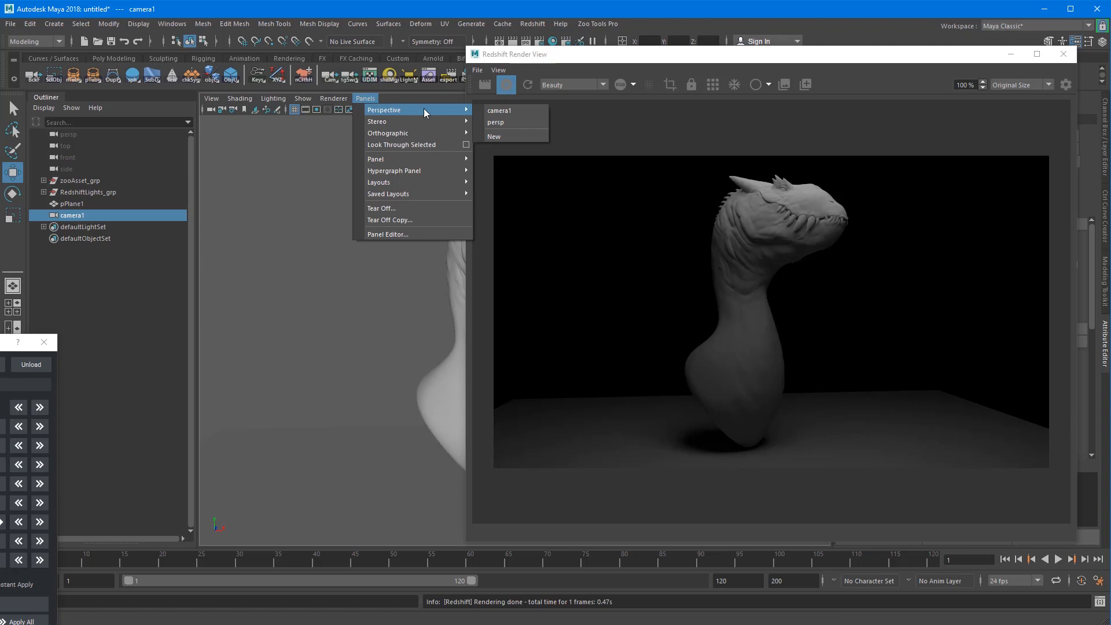
left_click(514, 111)
left_click_drag(414, 282, 348, 385, "alt")
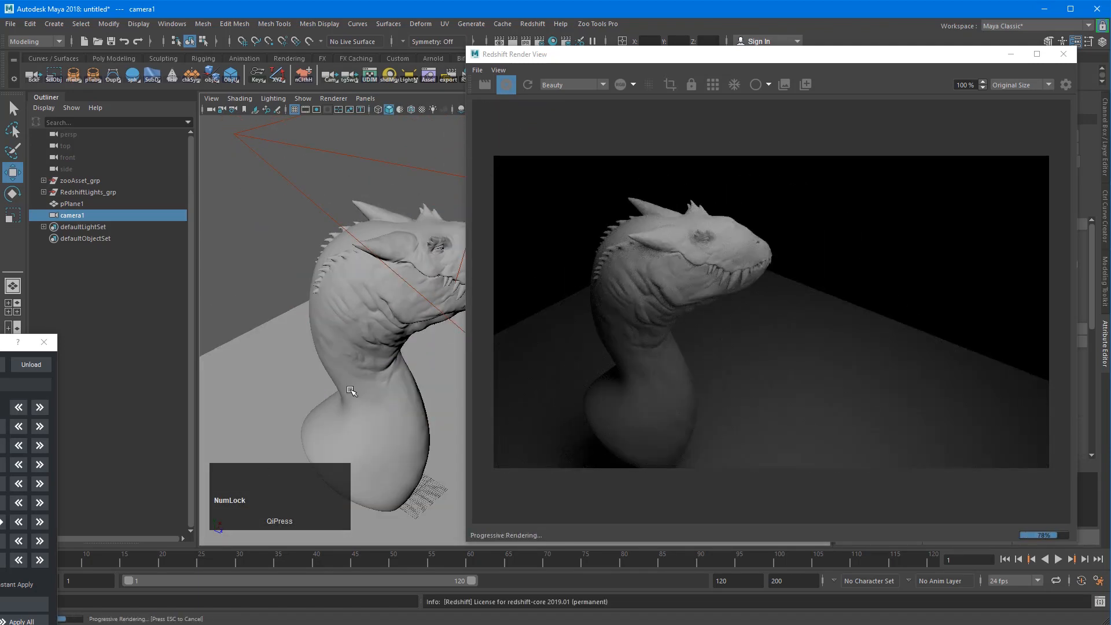
left_click_drag(339, 284, 445, 216, "alt")
right_click_drag(434, 211, 337, 201, "alt")
middle_click_drag(425, 217, 332, 223, "alt")
key("w")
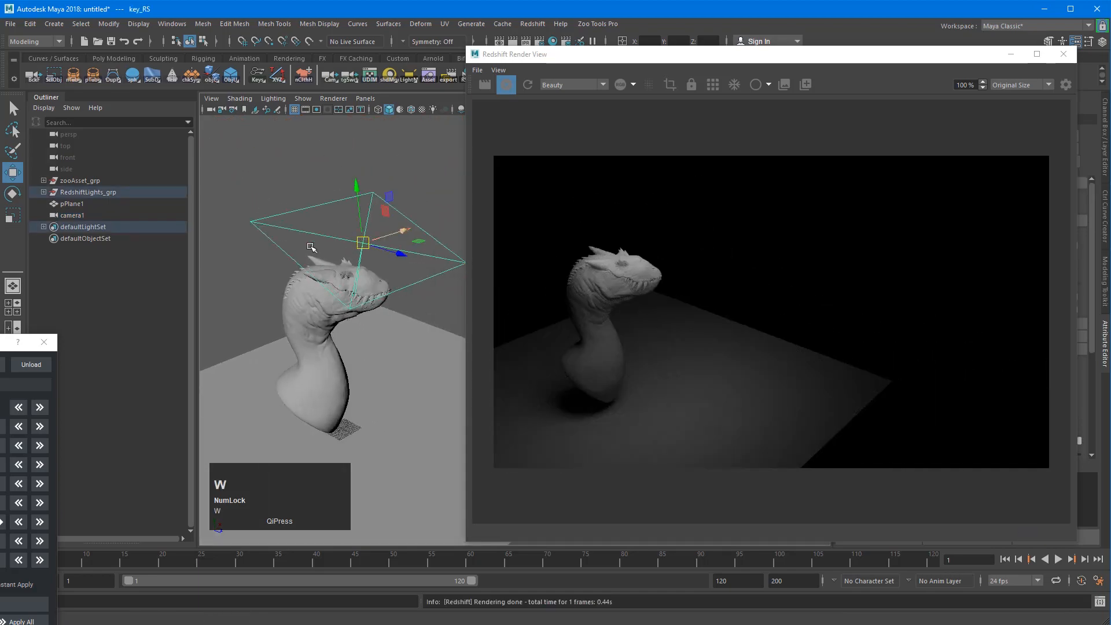
scroll(312, 248, "up", 3)
Look through camera1 to lock the Render View to it, and return the viewport to the perspective camera
left_click(365, 99)
mouse_move(405, 110)
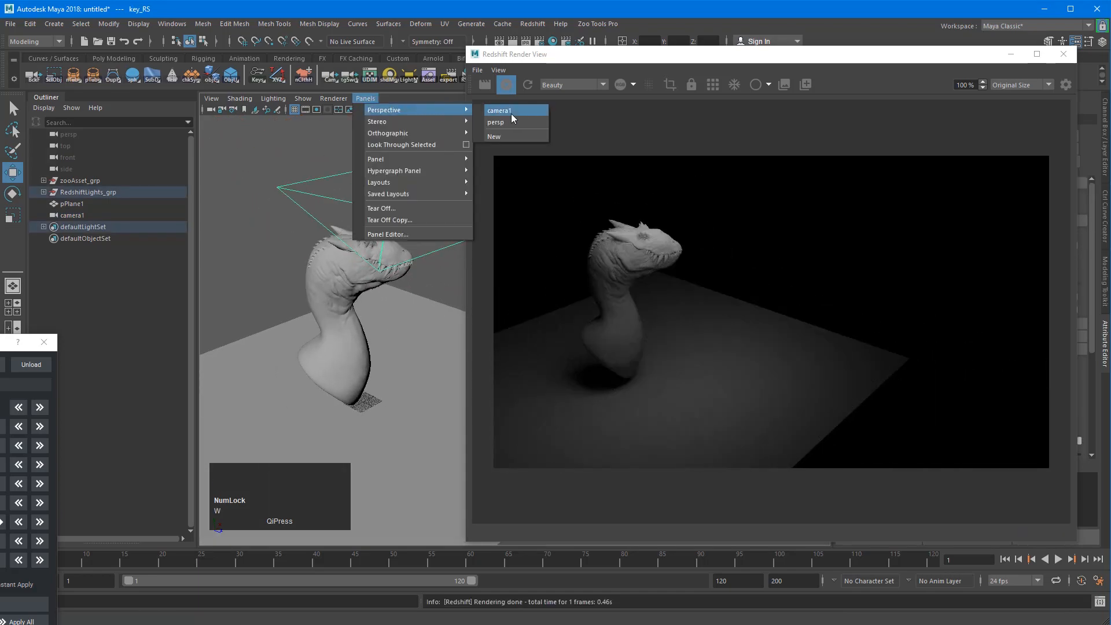
left_click(511, 114)
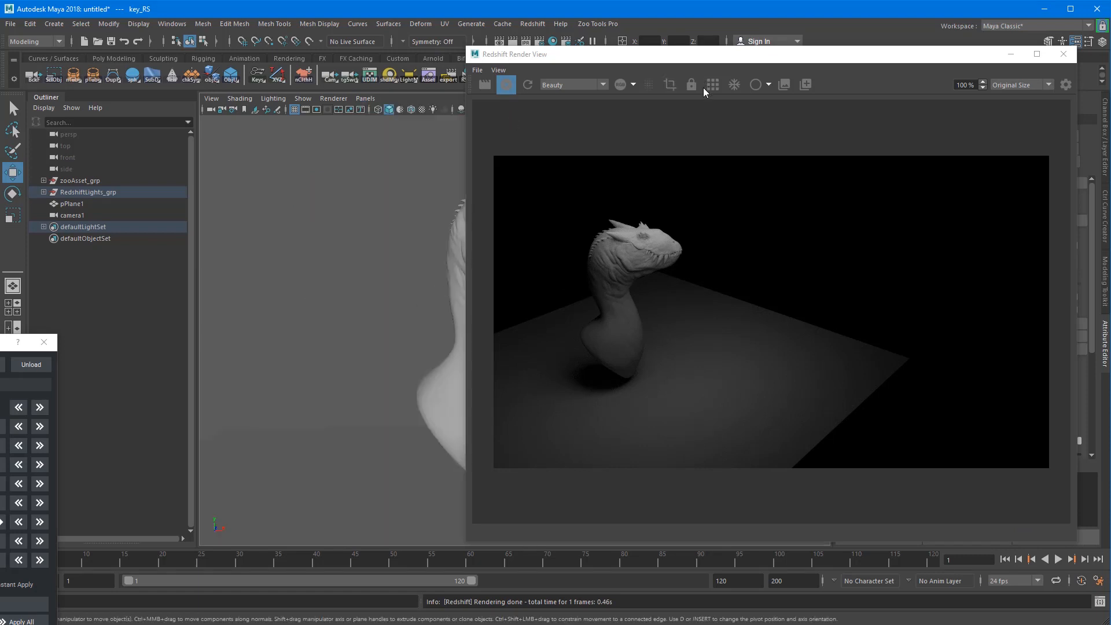
key("w")
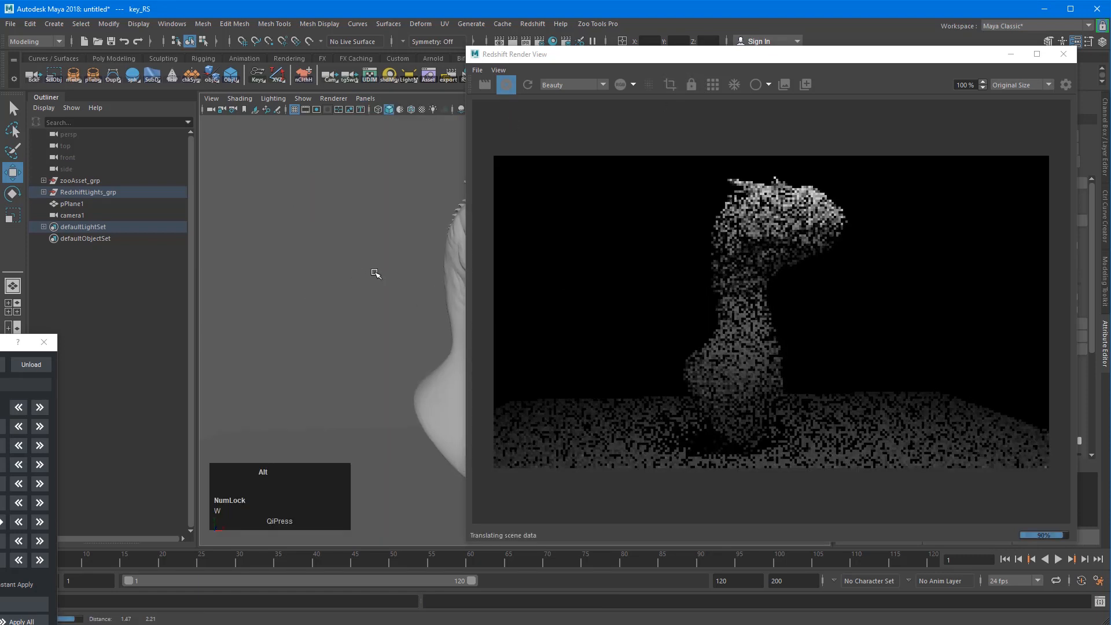
left_click(692, 85)
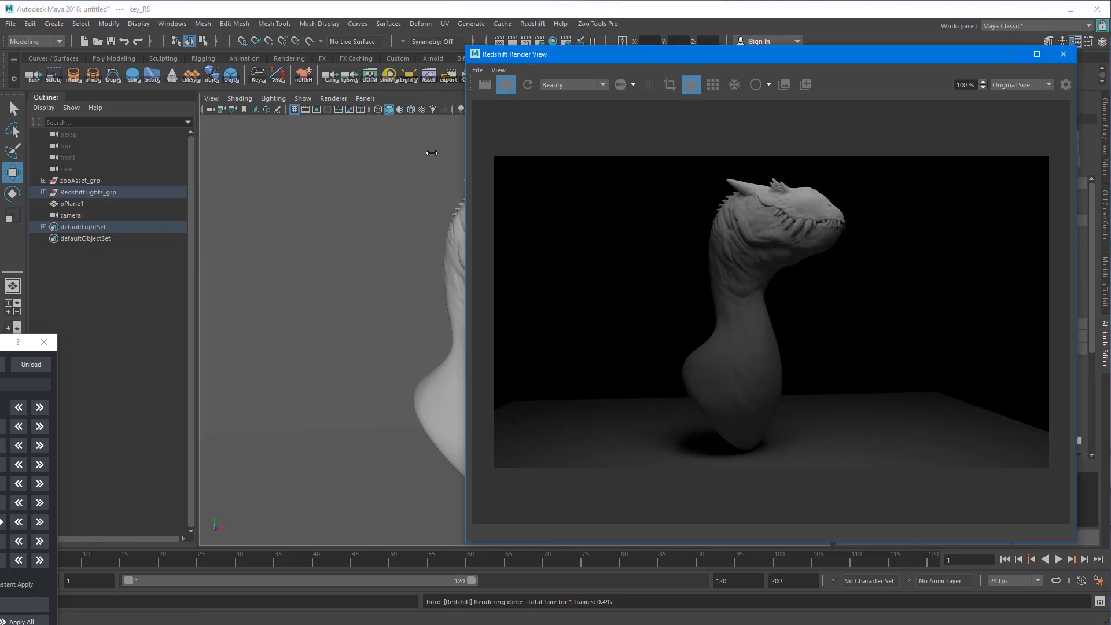
left_click(365, 99)
mouse_move(429, 110)
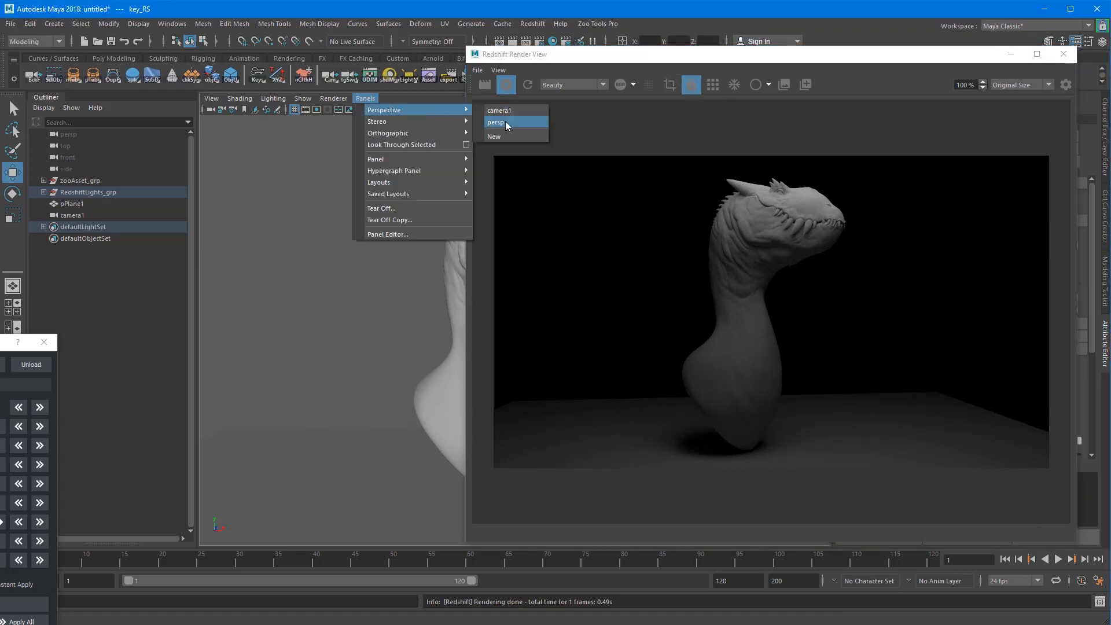
left_click(505, 125)
Try moving the key light around the bust while the Render View stays locked, and undo the moves
left_click_drag(386, 261, 430, 342, "alt")
scroll(405, 276, "down", 4)
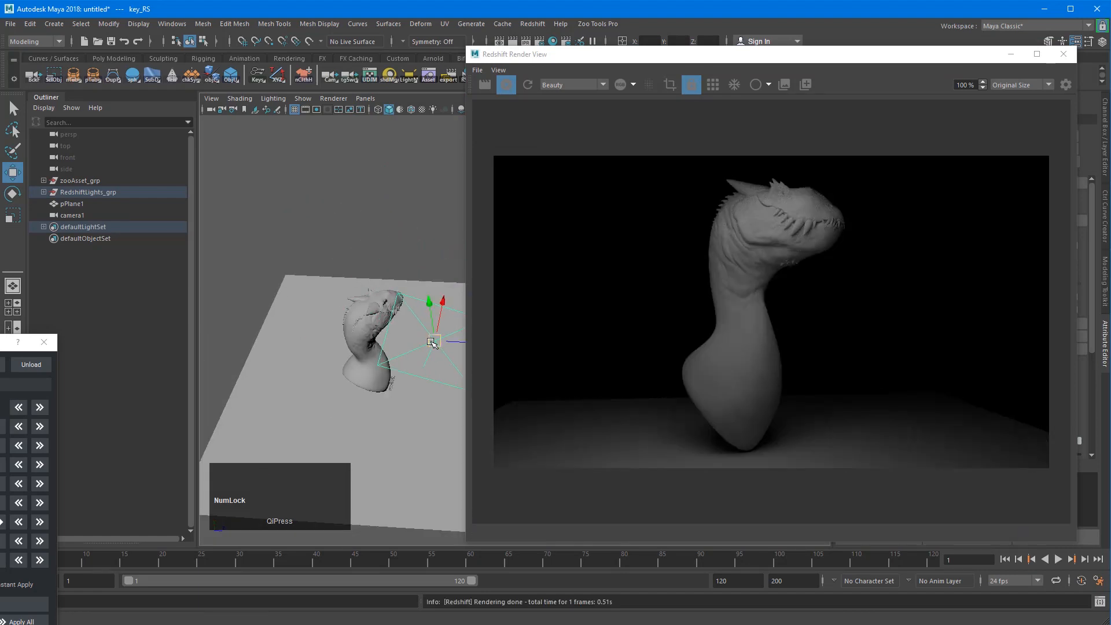
key("ctrl+z")
key("ctrl+z")
key("ctrl+z")
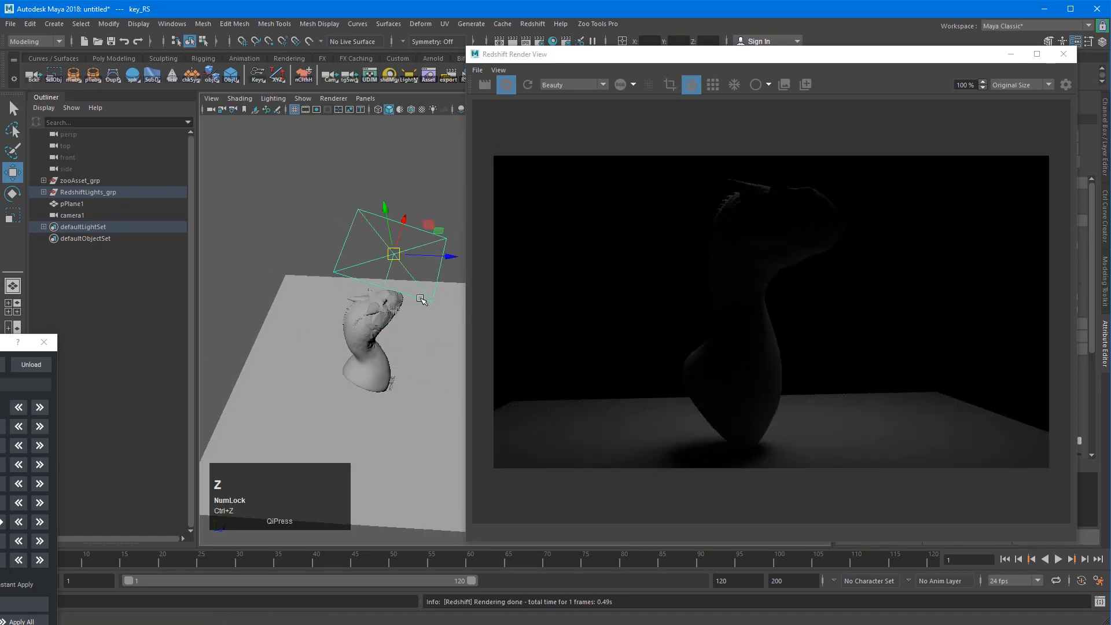
key("ctrl+z")
left_click_drag(405, 292, 347, 265, "alt")
key("ctrl+z")
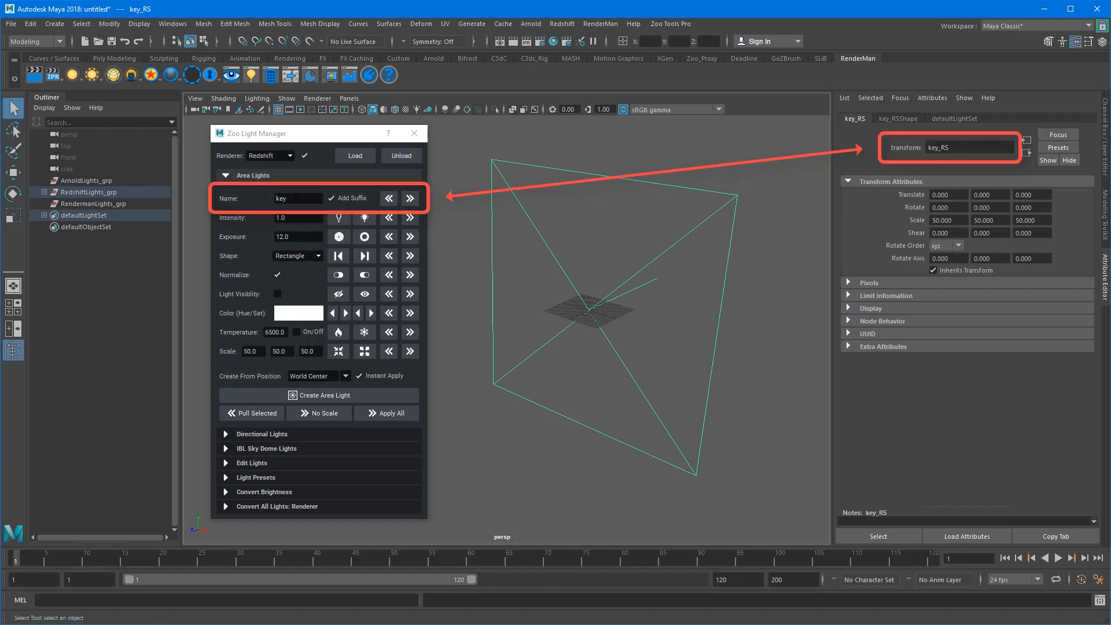
Compare the key light's name, scale, intensity and exposure in the Zoo Light Manager with its Redshift attributes
double_click(296, 199)
double_click(943, 147)
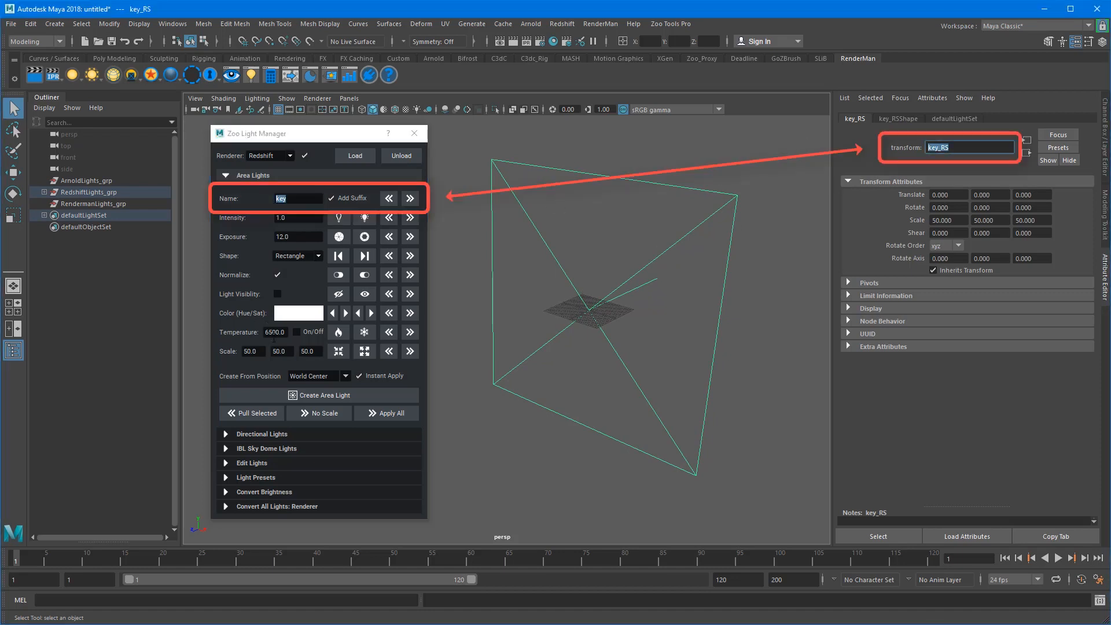
double_click(249, 351)
double_click(964, 220)
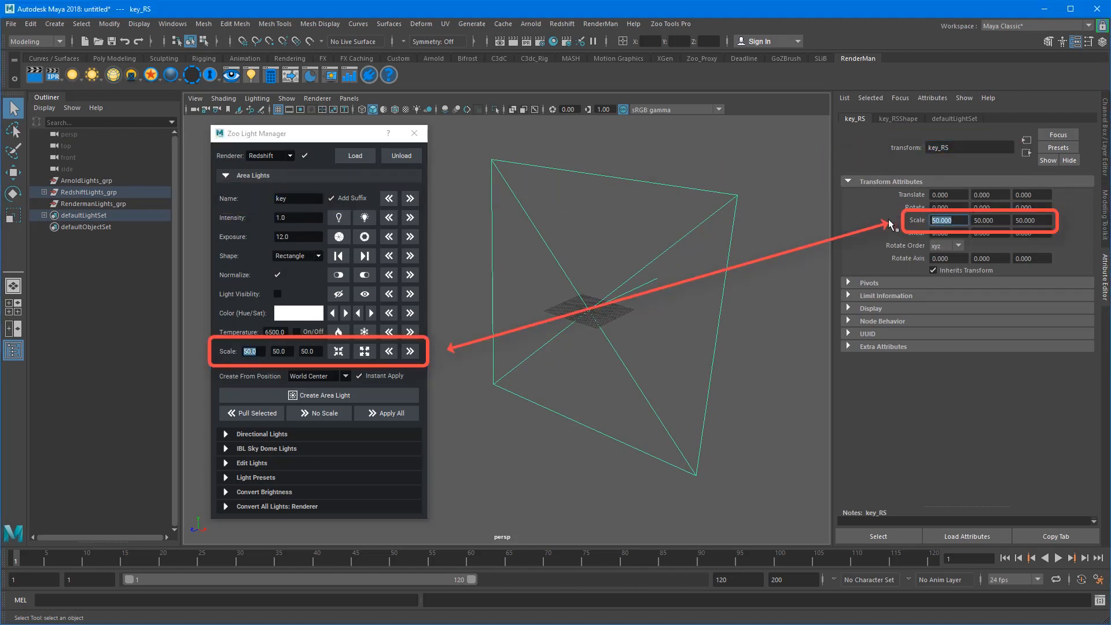
left_click(898, 119)
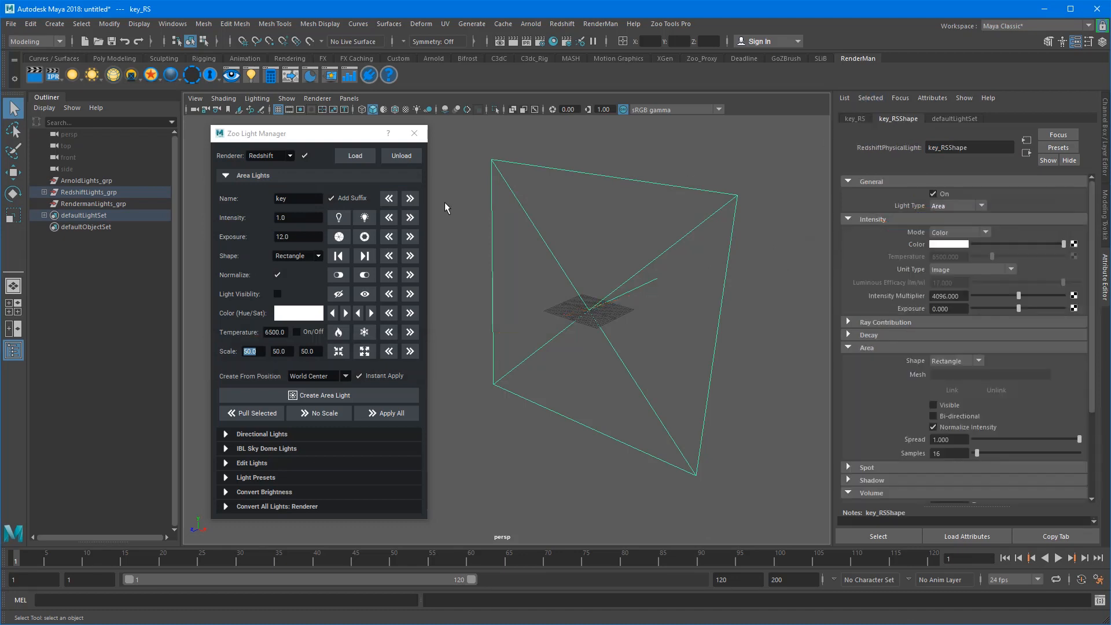
left_click_drag(965, 297, 930, 297)
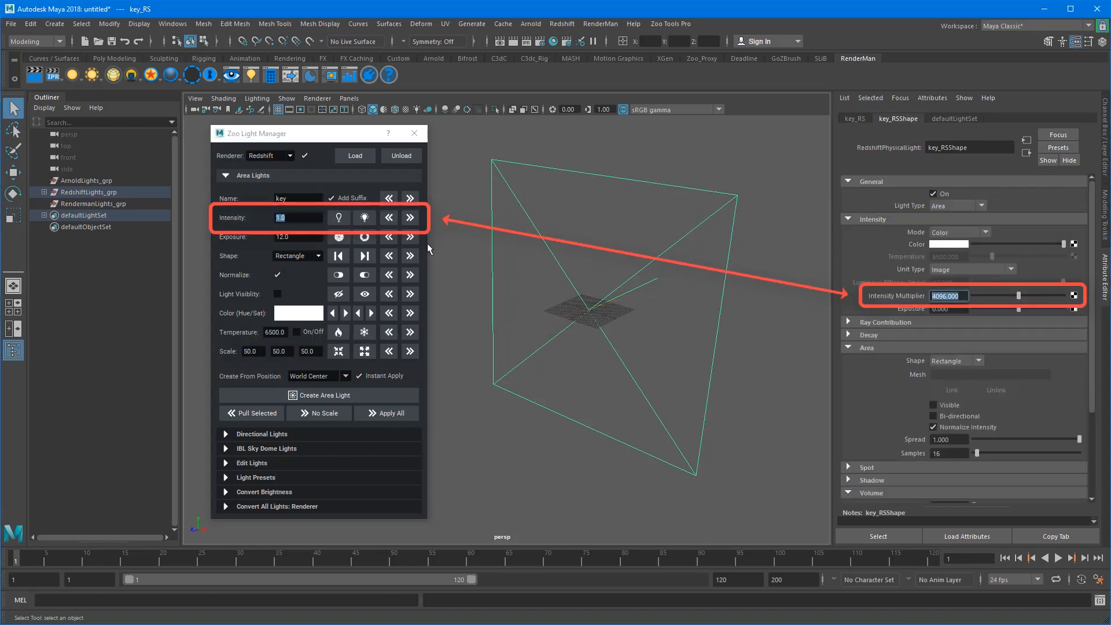
double_click(294, 236)
left_click(931, 309)
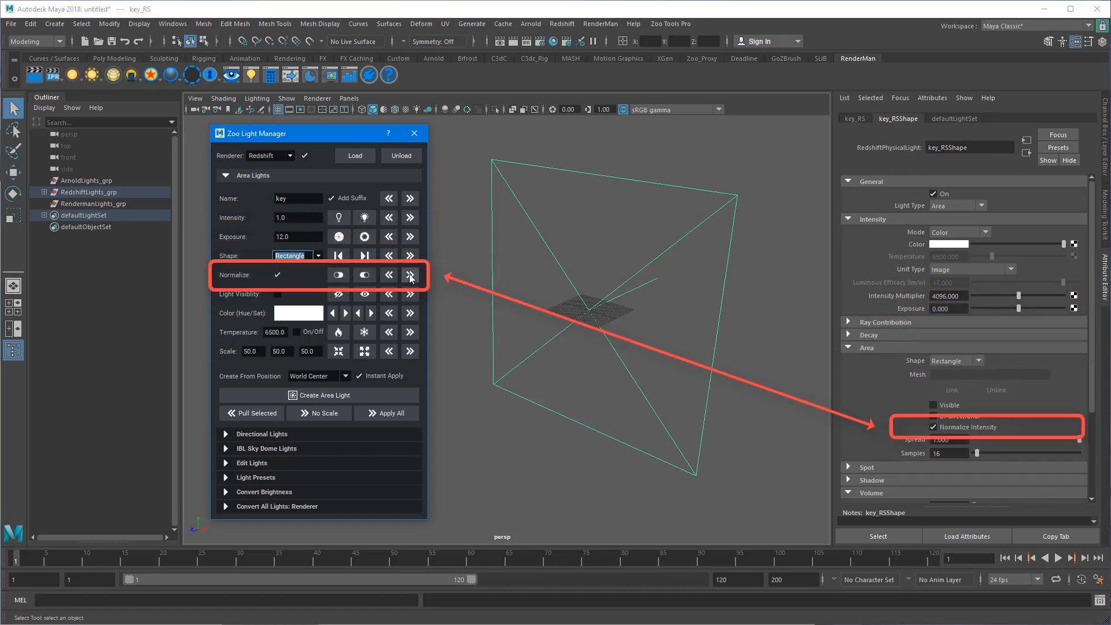
Toggle the key light's visibility and restore it, and set its intensity mode to Temperature
left_click(278, 294)
left_click(278, 294)
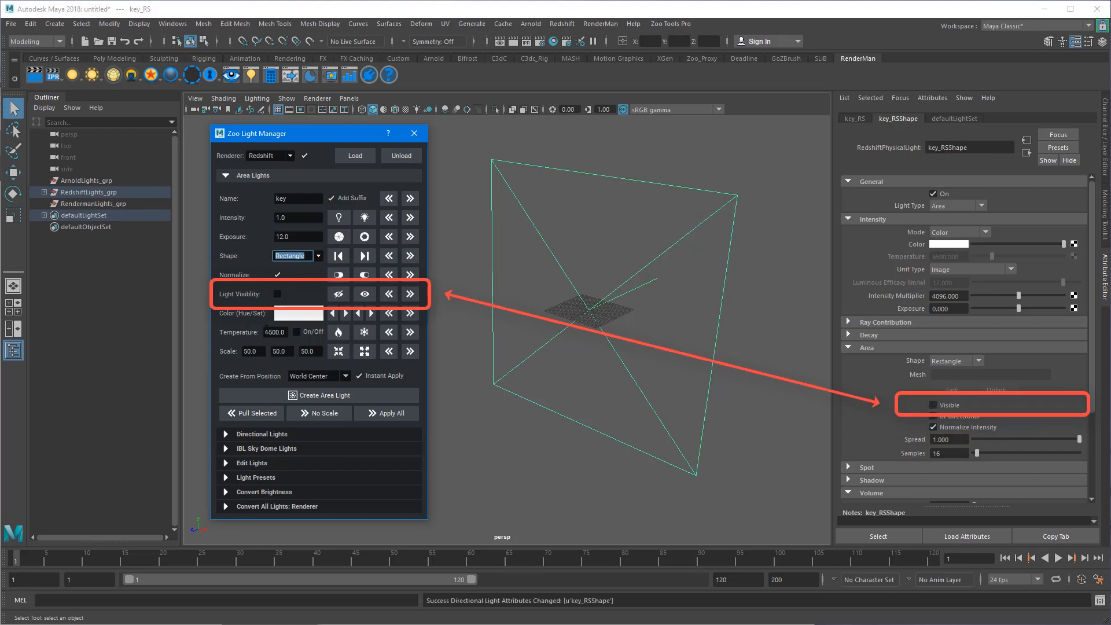
left_click(963, 234)
left_click(964, 257)
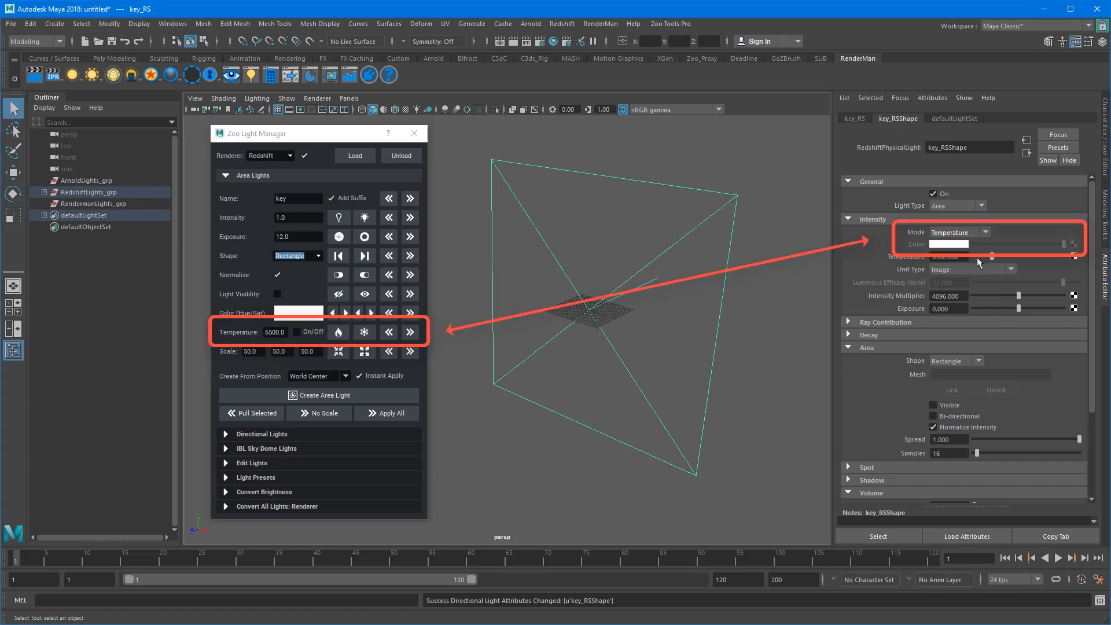
Compare the light's Scale in the Zoo Light Manager with the Scale of its transform node
left_click(855, 119)
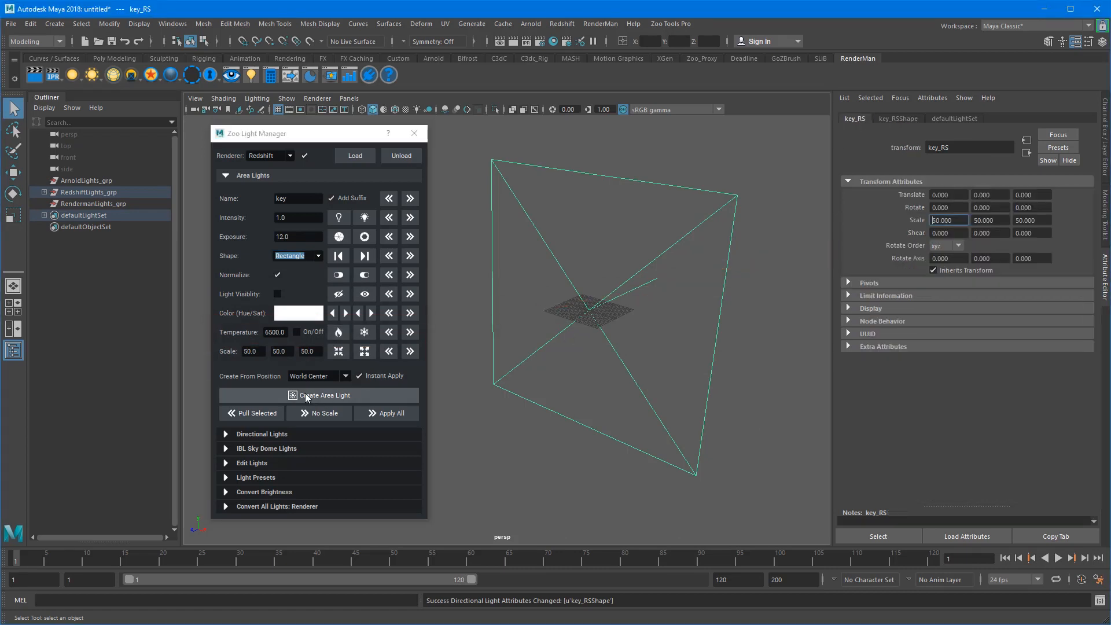
left_click(253, 351)
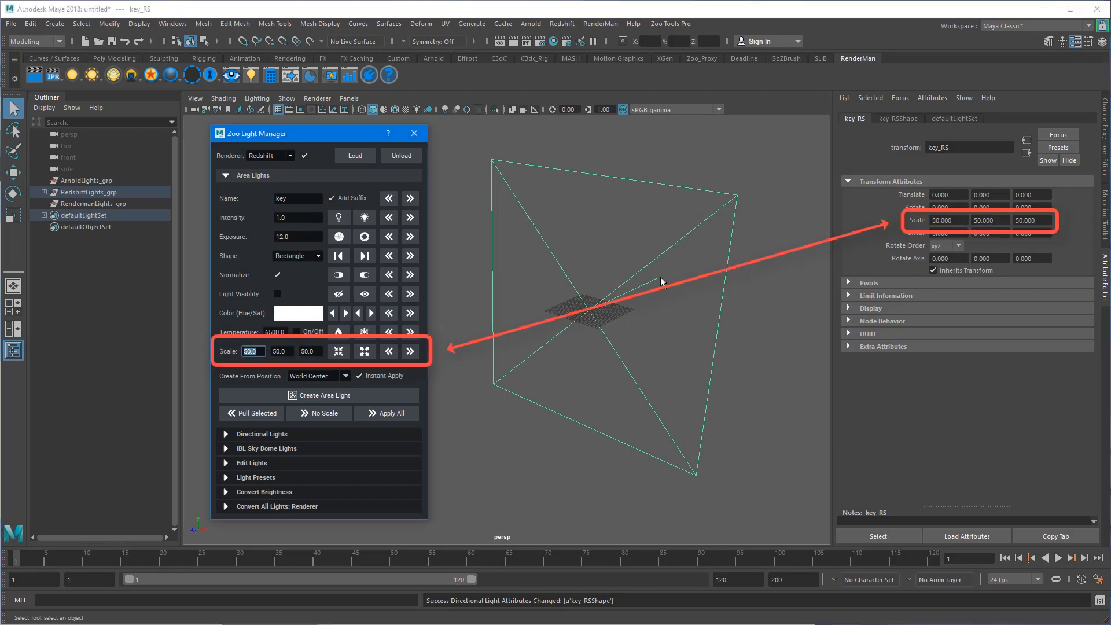
double_click(958, 220)
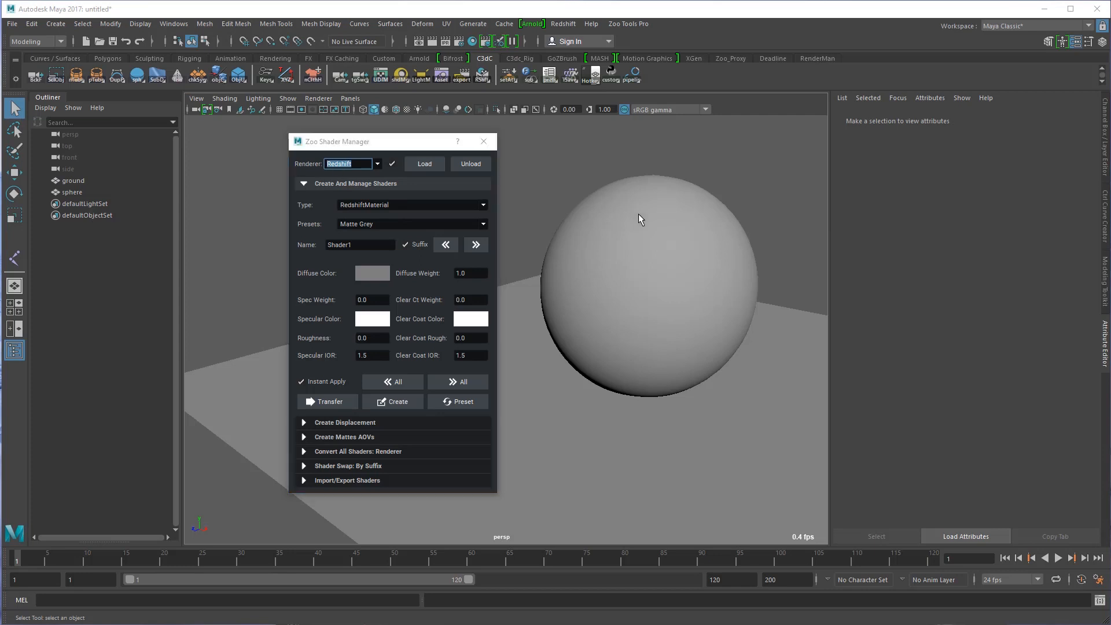
Create a Matte Grey RedshiftMaterial on the sphere with the Zoo Shader Manager, using the name Shader1 with suffix
left_click(640, 220)
left_click(399, 401)
left_click(377, 245)
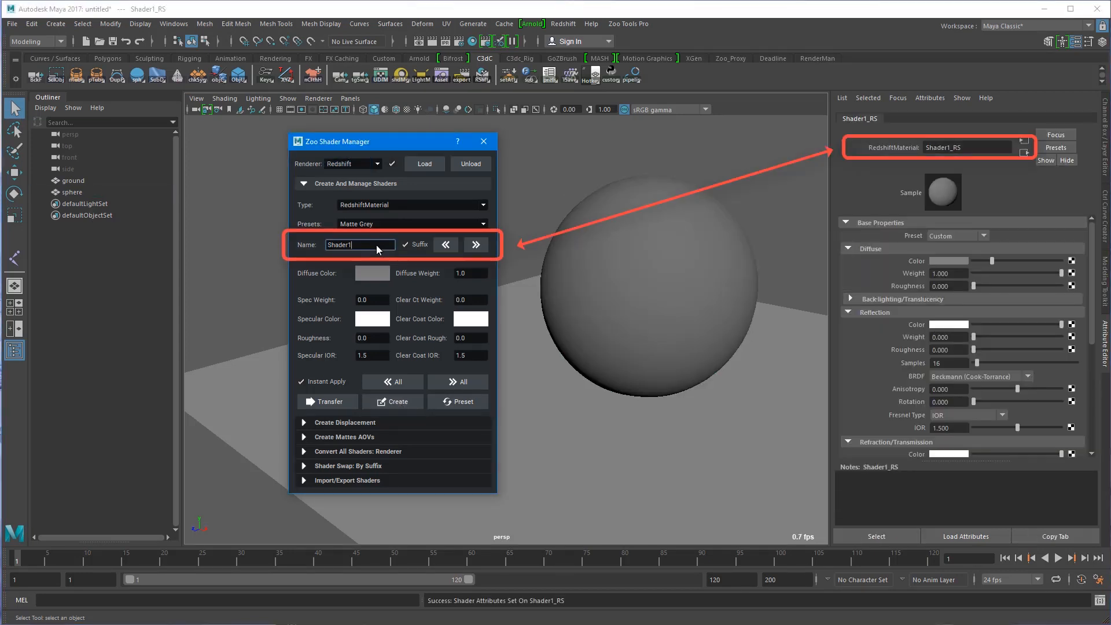
double_click(387, 245)
key("Return")
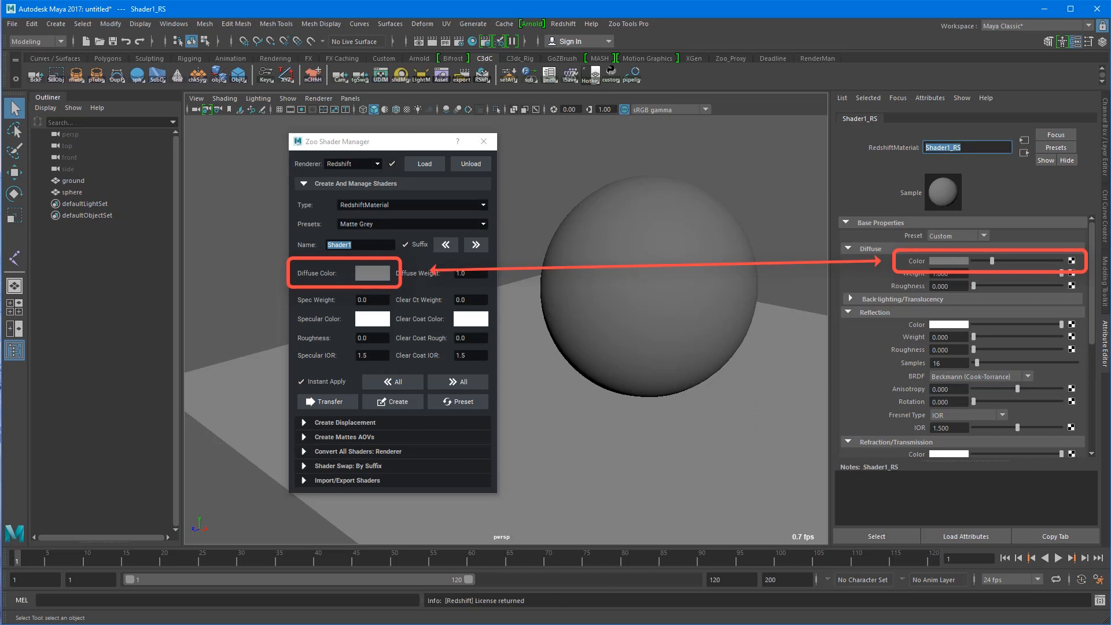
Compare the shader's diffuse weight, specular weight, roughness and specular IOR in the Zoo Shader Manager with the RedshiftMaterial attributes
double_click(466, 273)
double_click(945, 273)
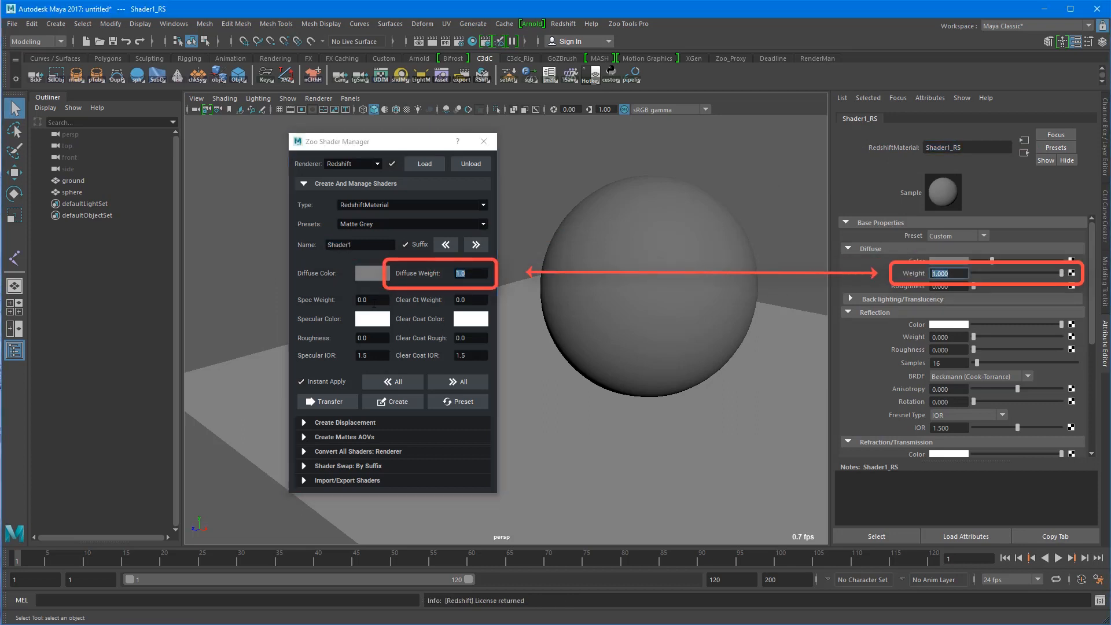
double_click(369, 299)
double_click(936, 337)
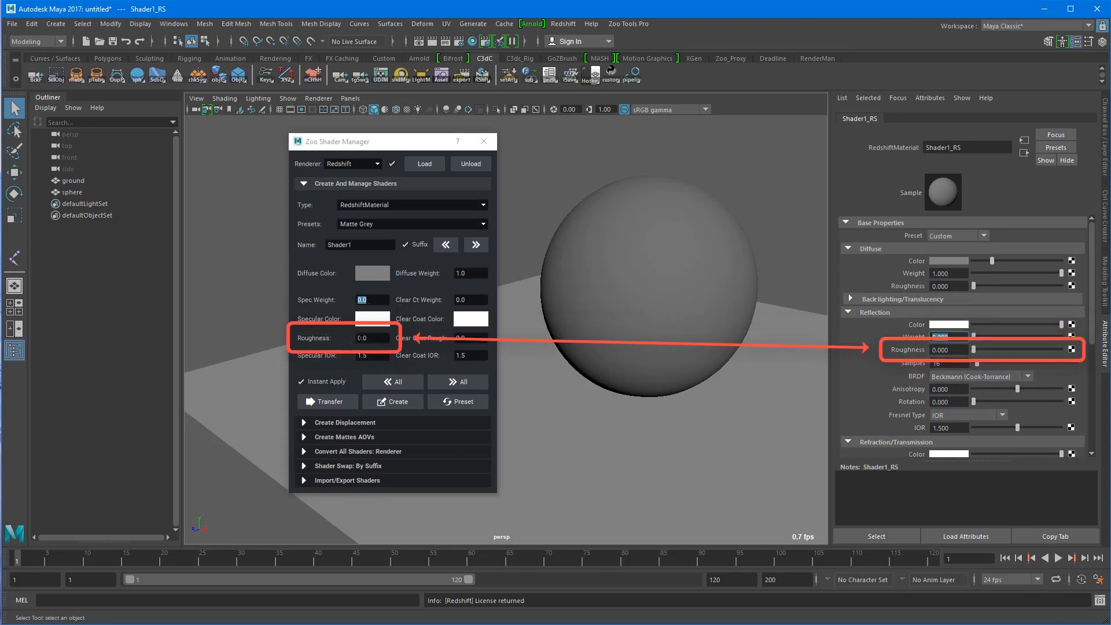
double_click(364, 338)
left_click_drag(947, 351, 903, 351)
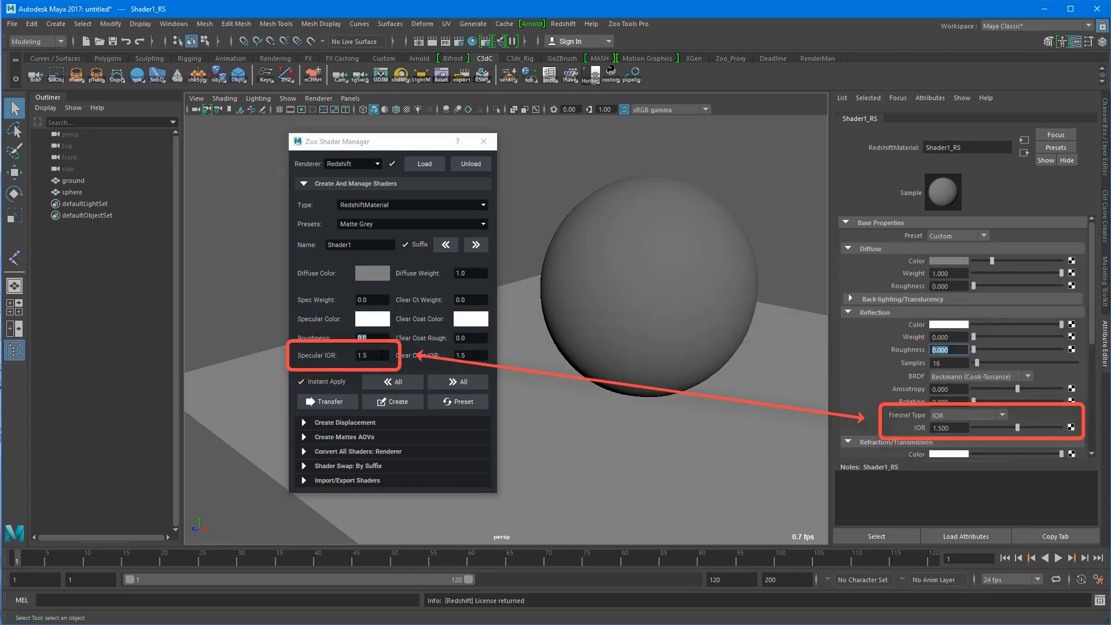
left_click_drag(376, 355, 308, 356)
left_click_drag(967, 429, 933, 428)
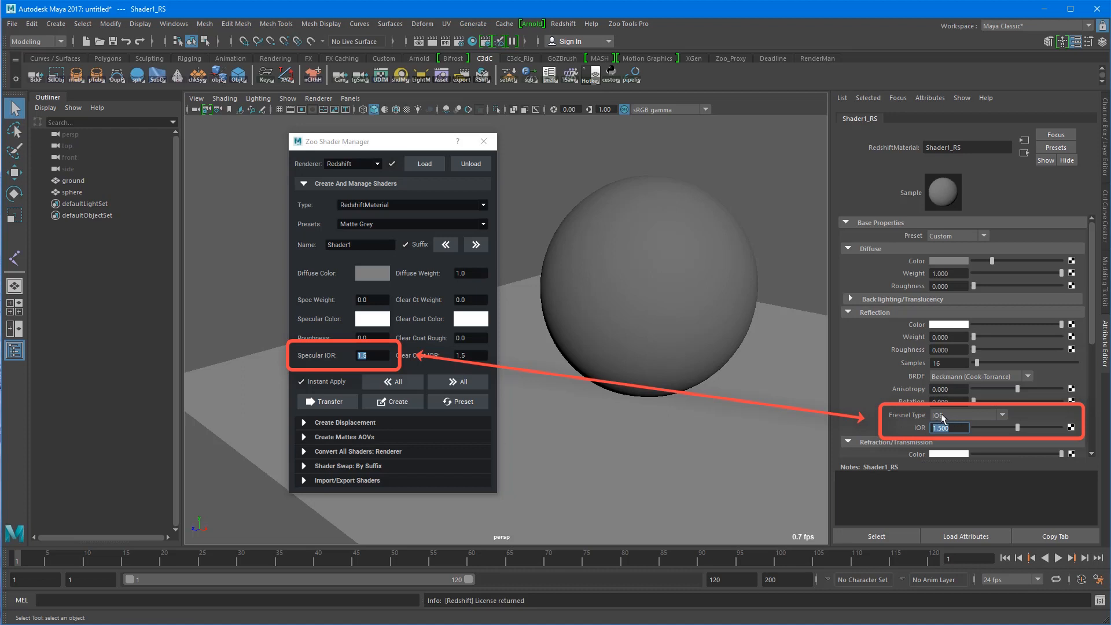
Compare the clear coat weight, color, roughness and IOR in the Zoo Shader Manager with the material's Coating attributes
scroll(920, 414, "down", 3)
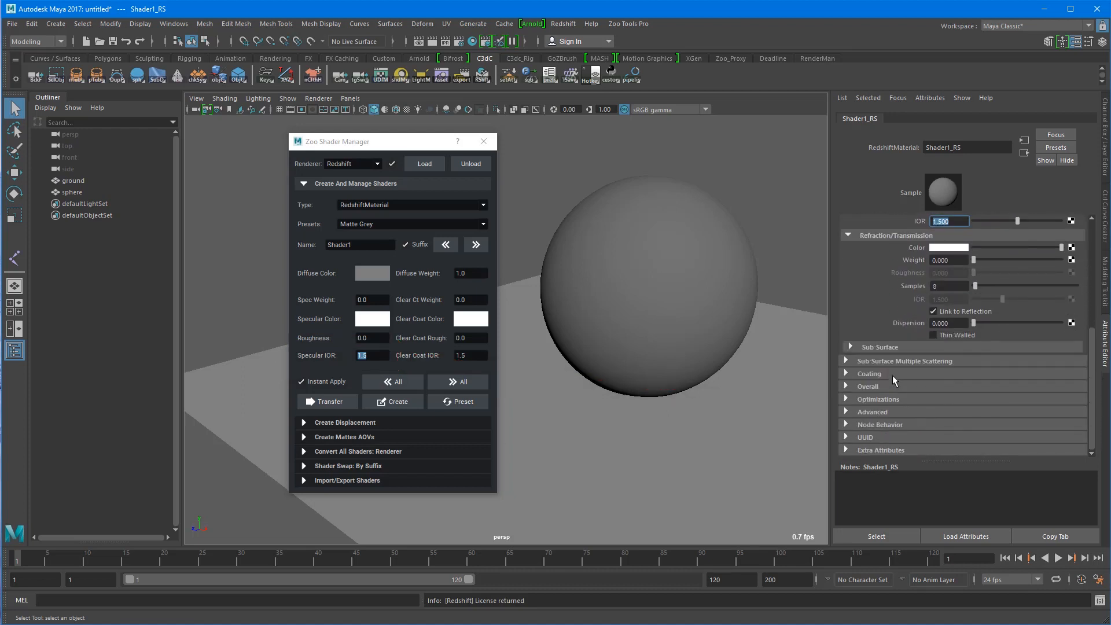
scroll(894, 382, "down", 3)
left_click_drag(481, 300, 456, 299)
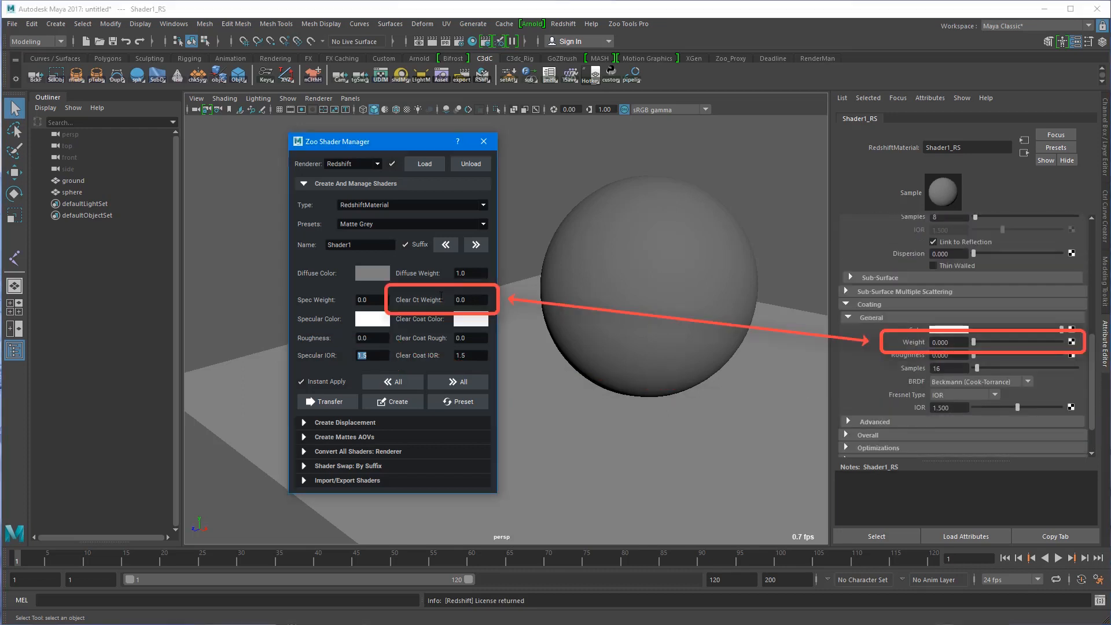
left_click_drag(964, 342, 932, 342)
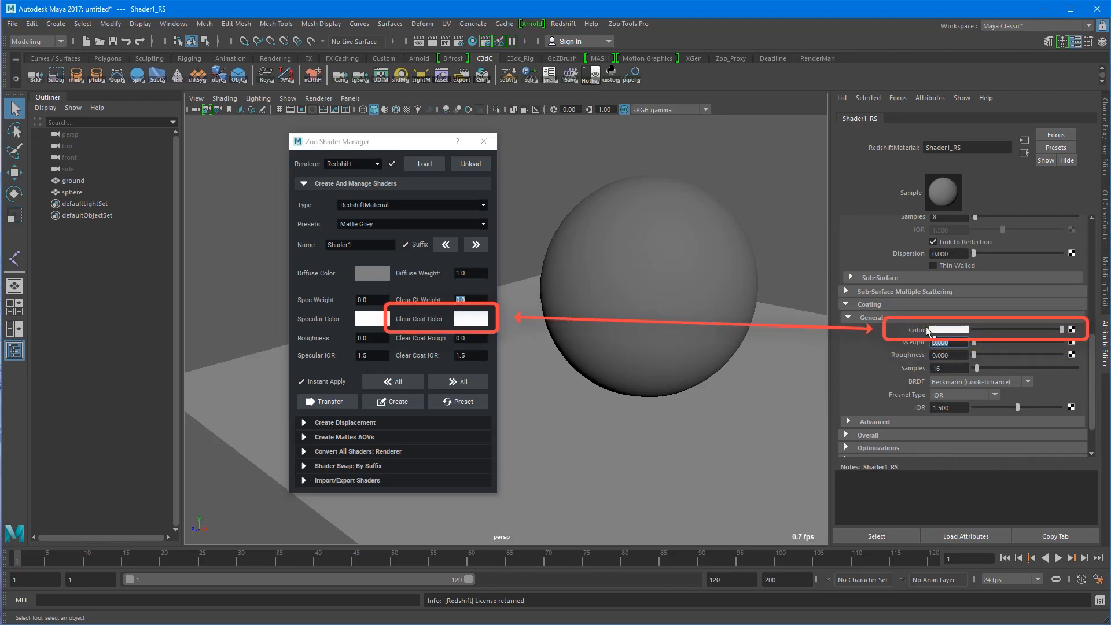
left_click_drag(480, 338, 445, 340)
left_click_drag(964, 355, 929, 355)
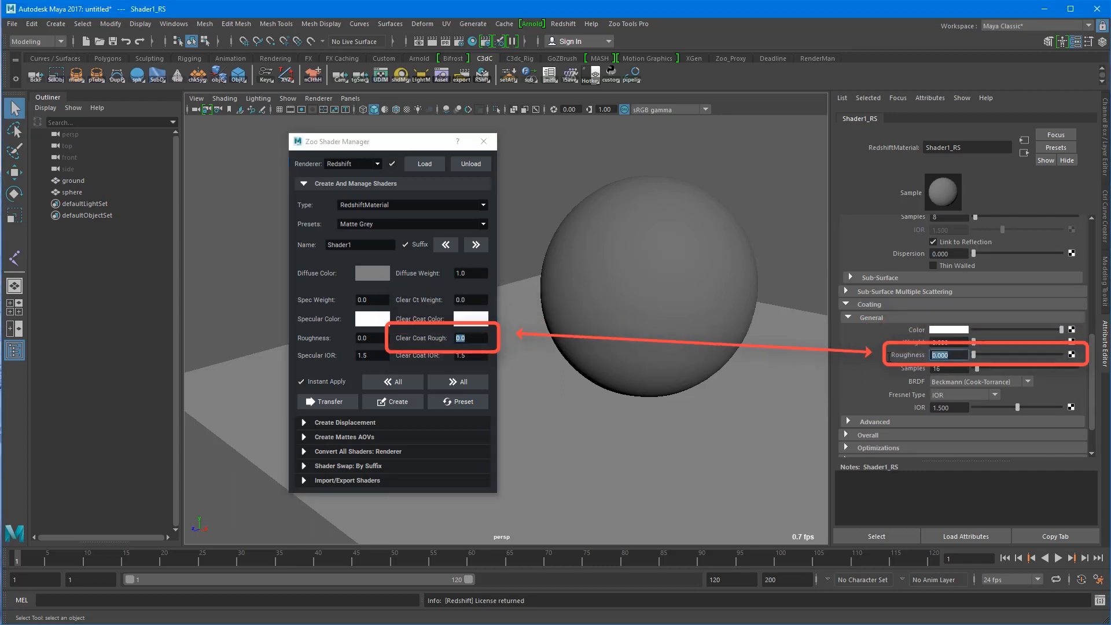
left_click_drag(480, 356, 456, 356)
left_click_drag(932, 408, 961, 407)
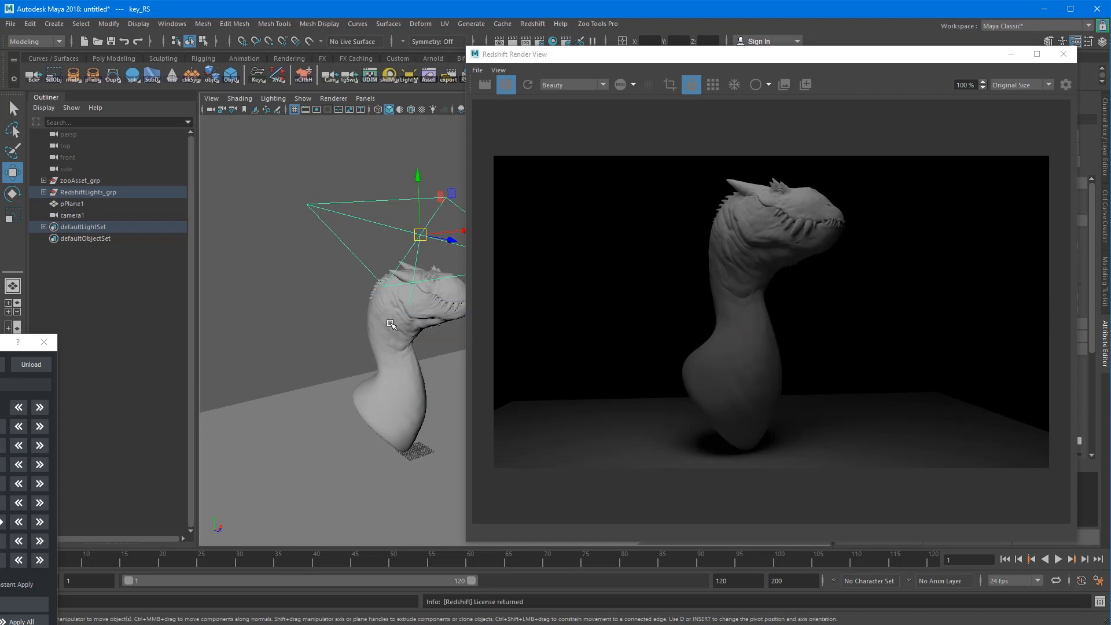
Set the progressive rendering passes to 1024 in Redshift's output render settings, and move the settings window aside
key("shift")
key("shift+5")
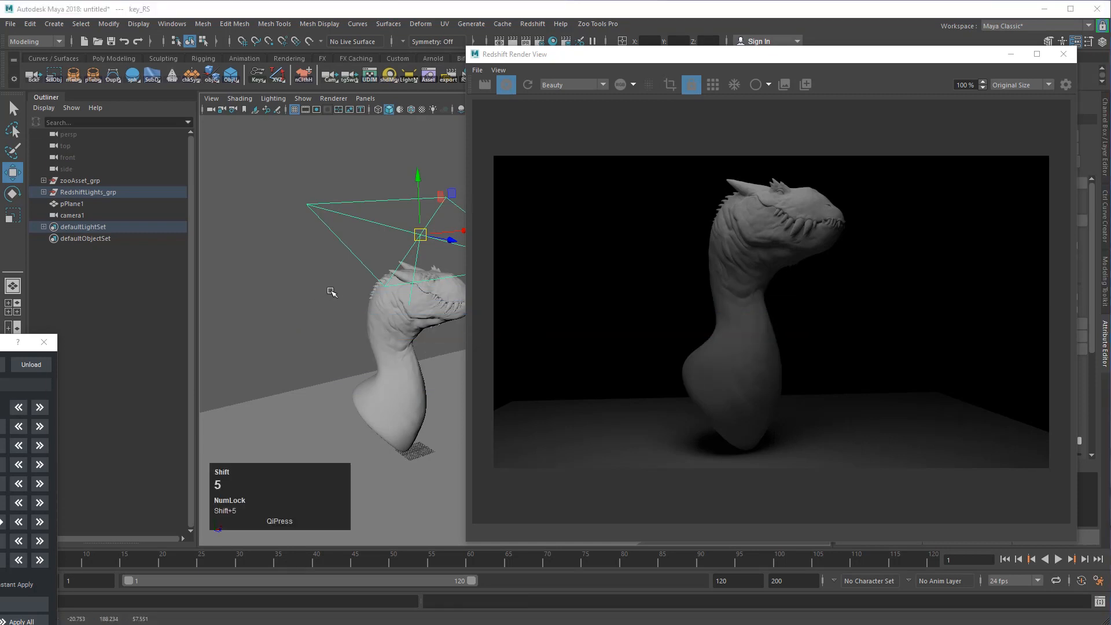
left_click(277, 169)
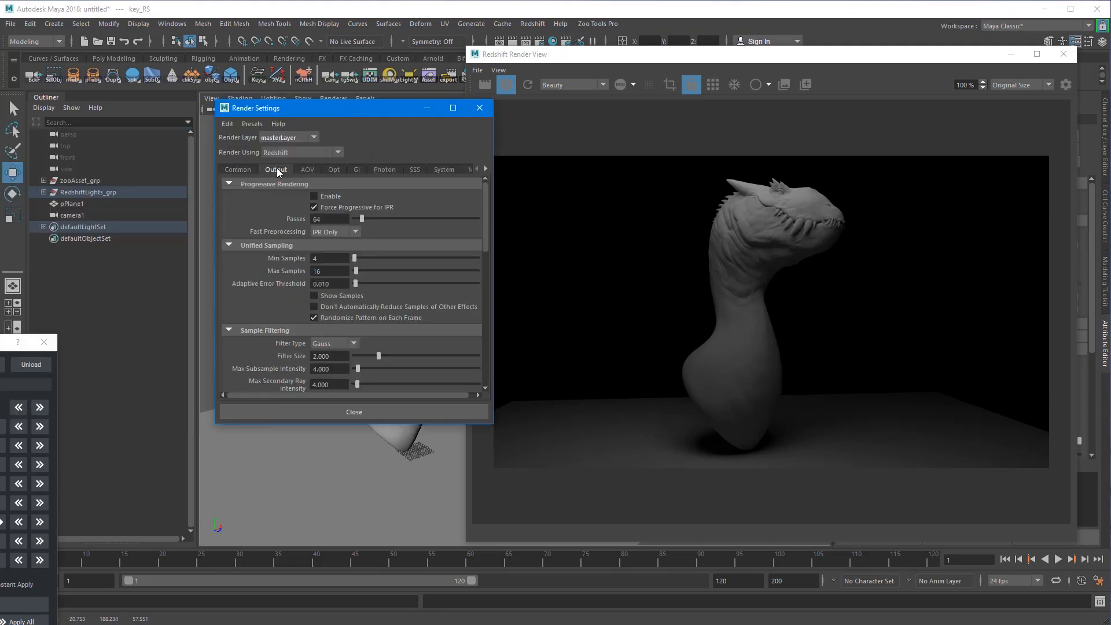
left_click(329, 219)
type("1024")
key("Return")
left_click_drag(383, 110, 309, 97)
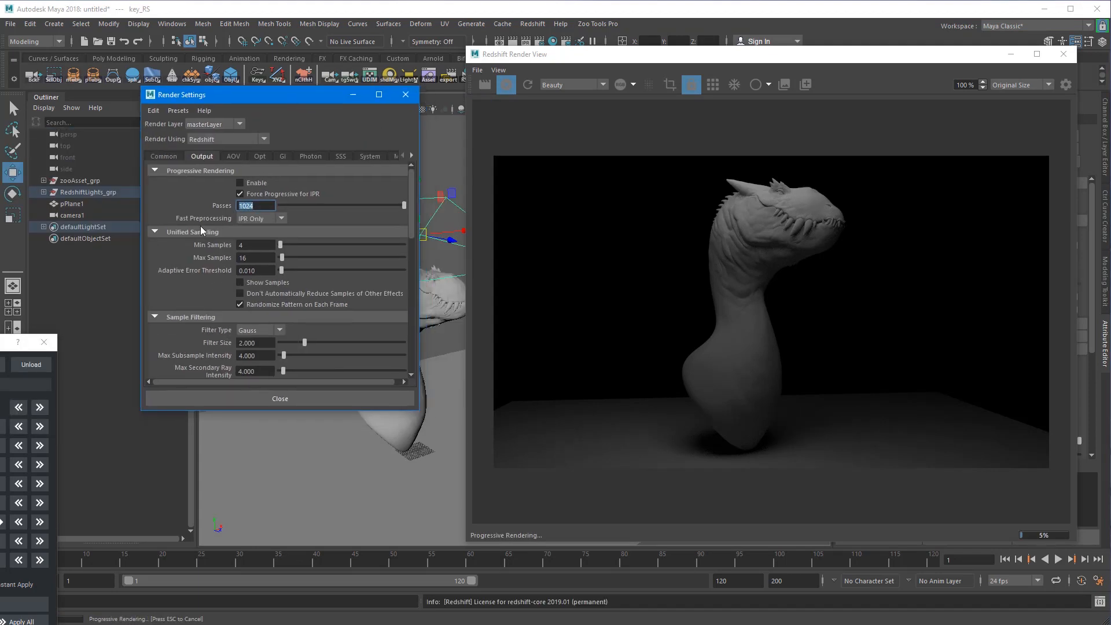
Restart the IPR render, check the Render View's display settings, and read the rendering time in the Script Editor
mouse_move(231, 205)
left_mouse_down()
mouse_move(248, 207)
mouse_move(231, 207)
left_mouse_up()
left_click(506, 86)
left_click(505, 85)
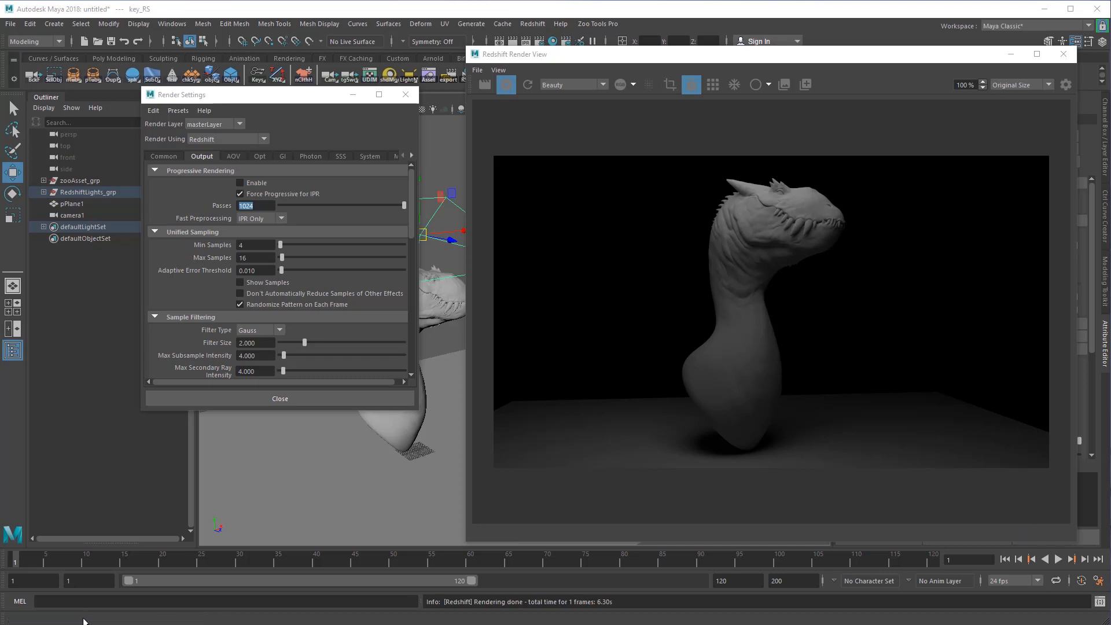
left_click_drag(790, 56, 537, 45)
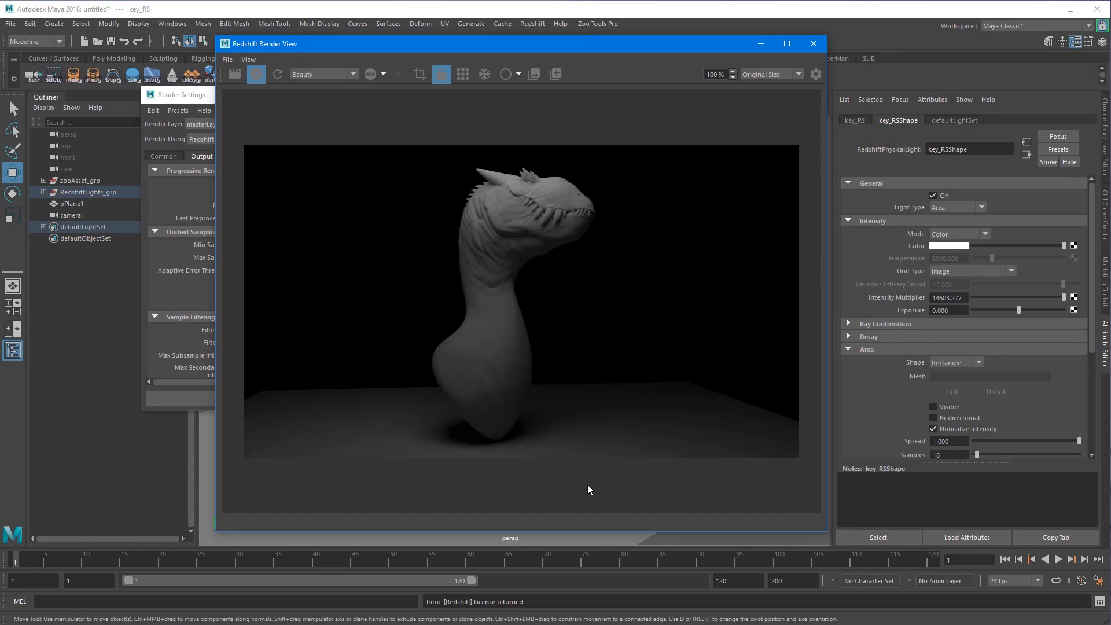
left_click(816, 74)
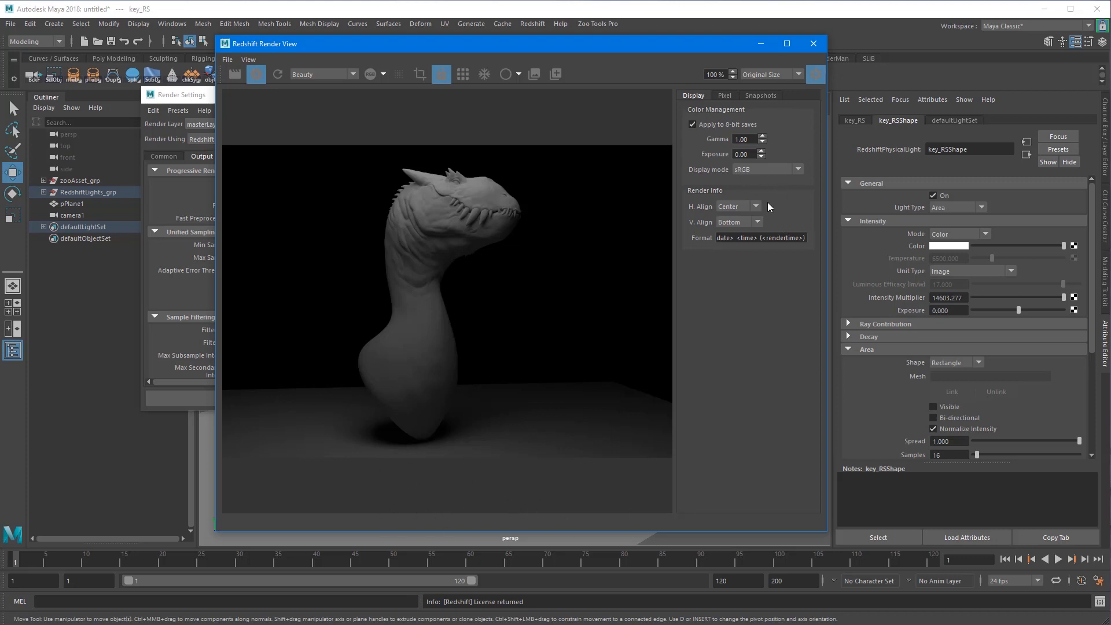
left_click(816, 73)
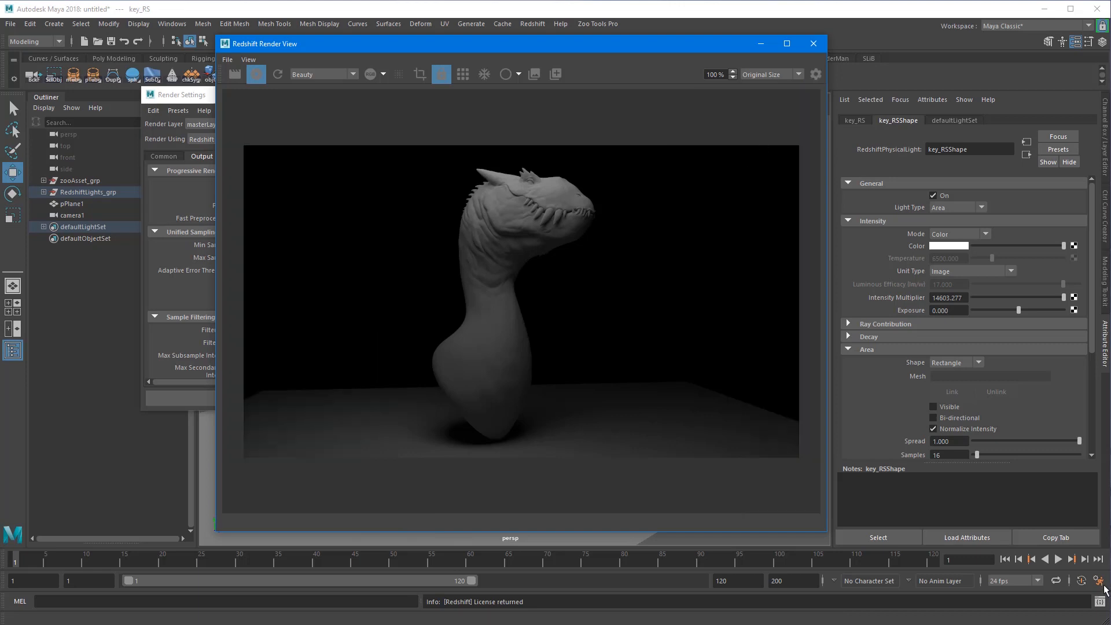
left_click(1099, 603)
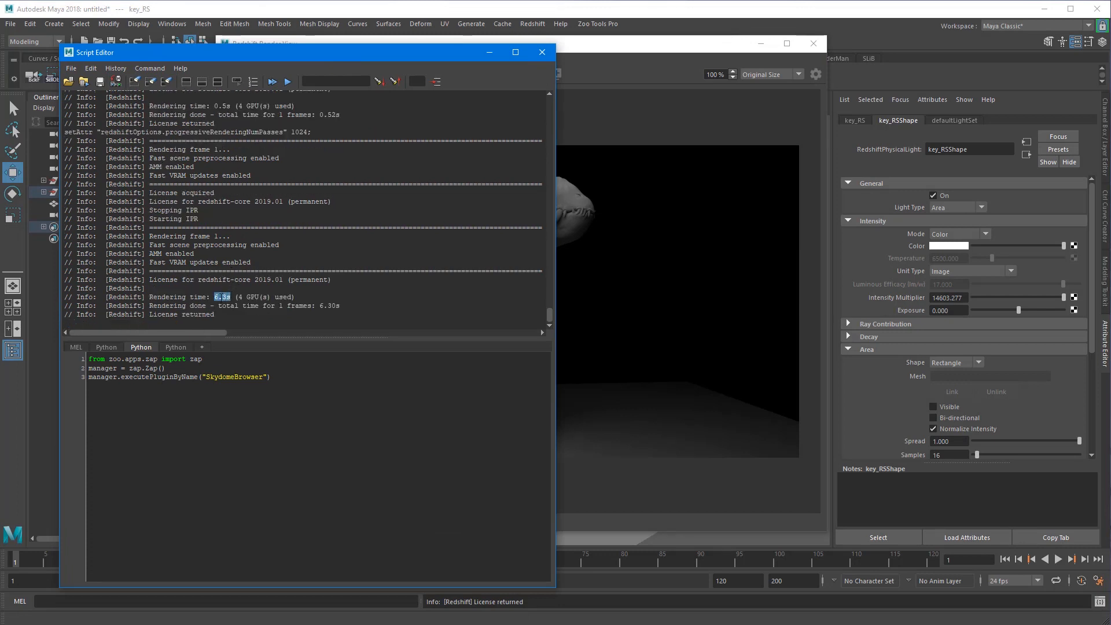
left_click(443, 43)
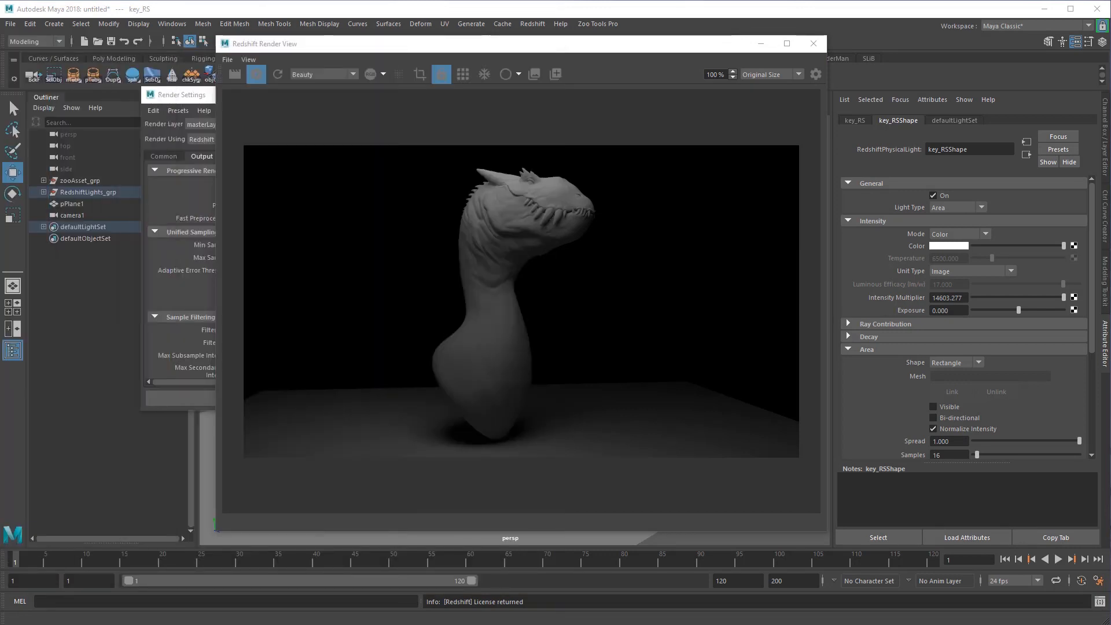
Set the progressive rendering passes to 32 in the render settings and restart the IPR render
left_click(193, 93)
left_click_drag(215, 97, 129, 125)
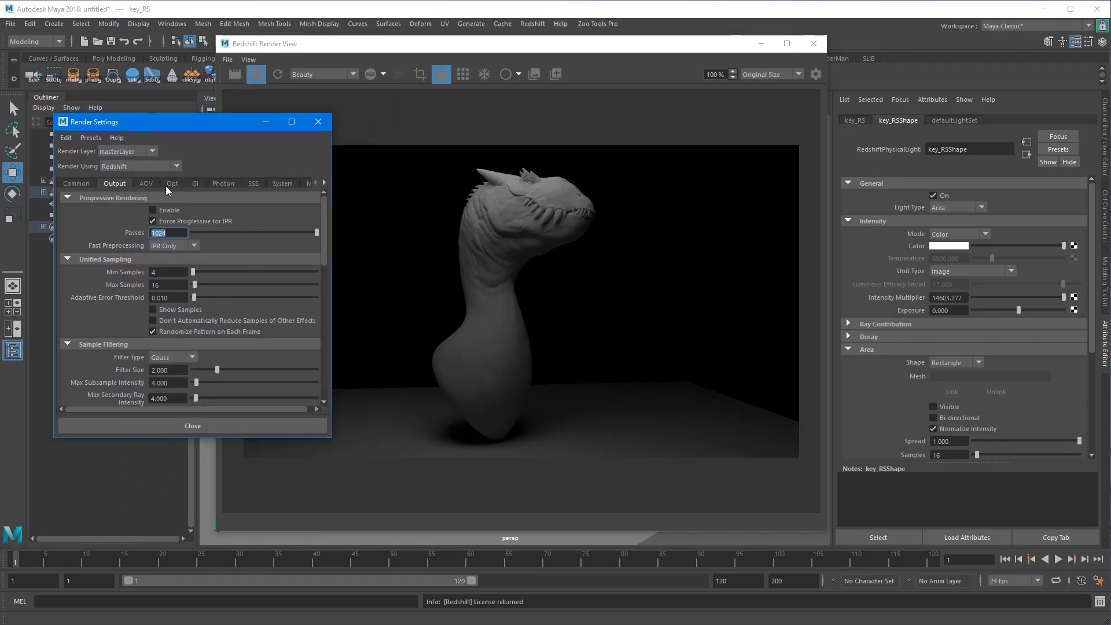
left_click(172, 232)
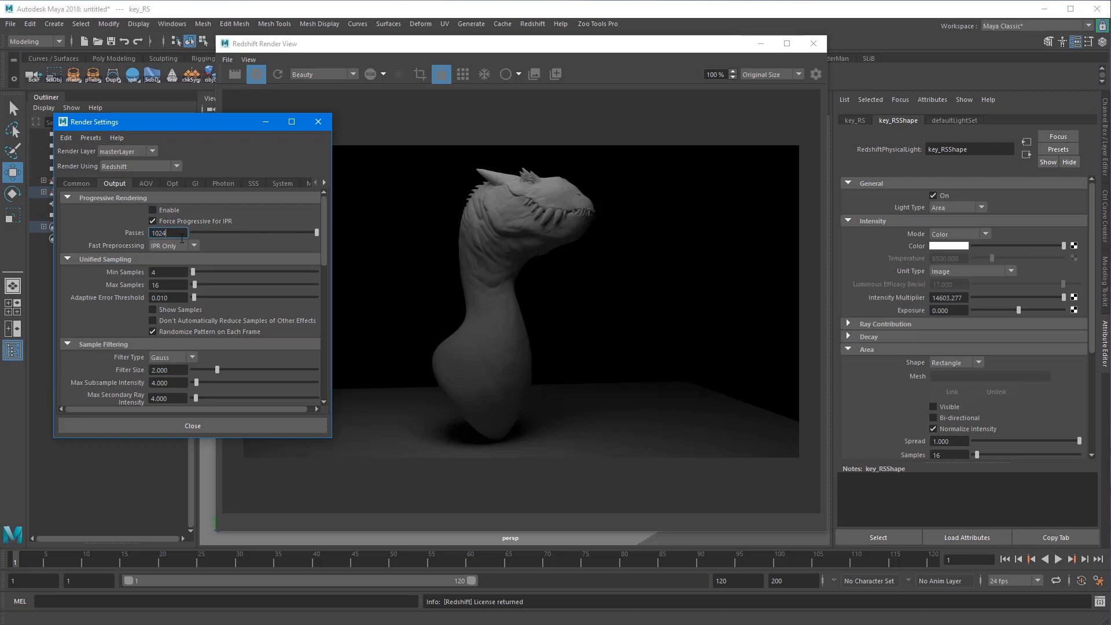
double_click(166, 231)
type("32")
key("Return")
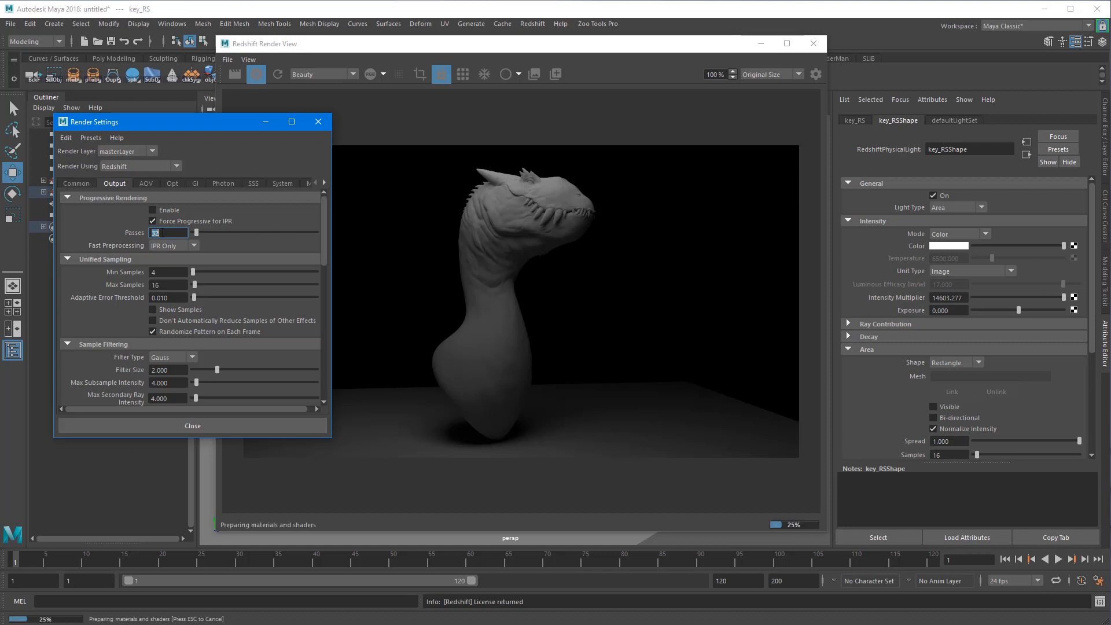
left_click_drag(185, 126, 132, 126)
left_click(258, 75)
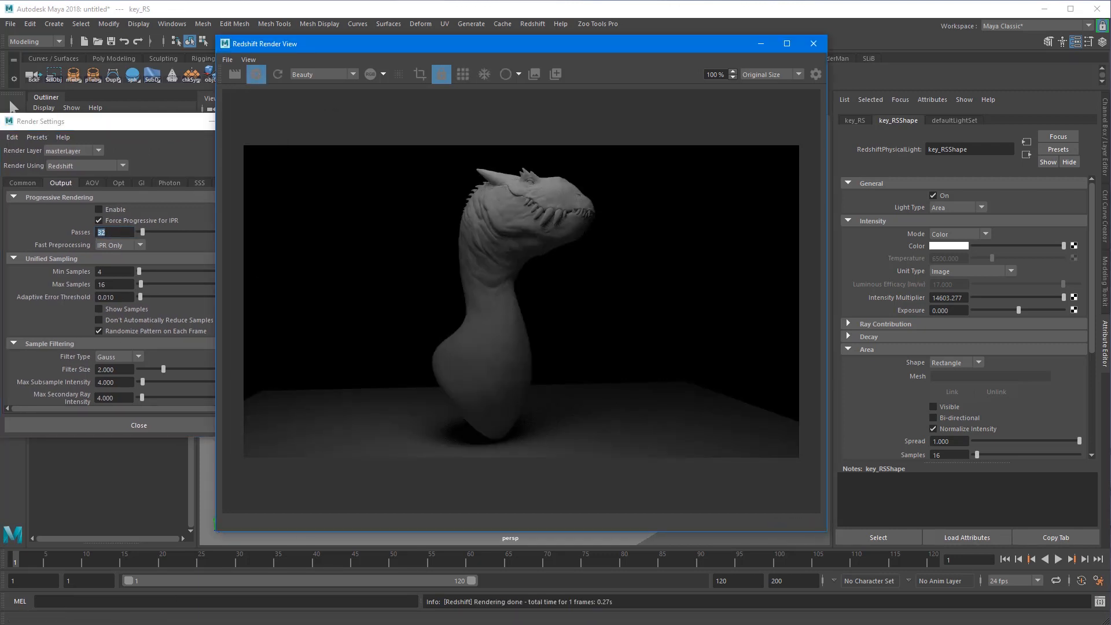
Check the latest IPR rendering time in the Script Editor and move that window aside
key("alt+Tab")
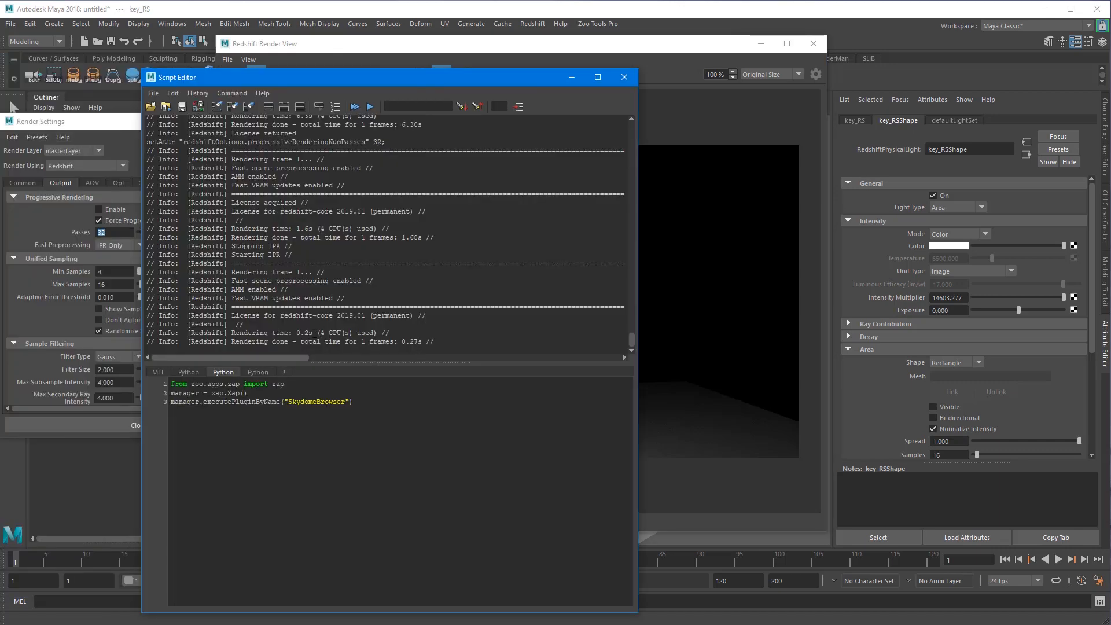
left_click_drag(313, 334, 300, 325)
left_click_drag(509, 77, 0, 90)
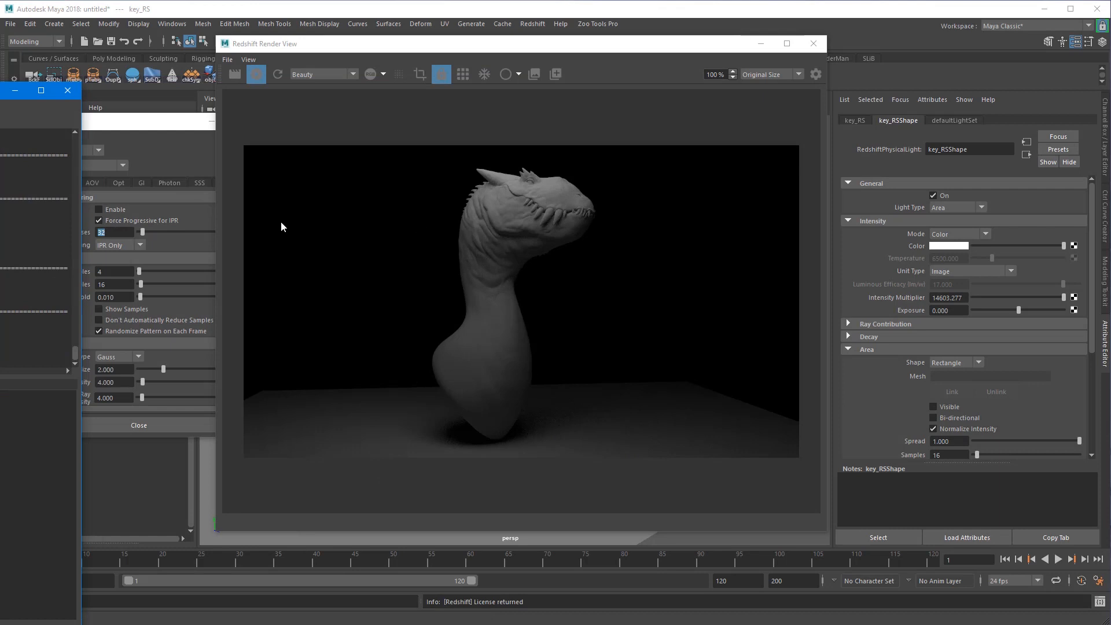
Set the progressive rendering passes to 128 and arrange the Render Settings and Render View windows side by side
left_click(155, 127)
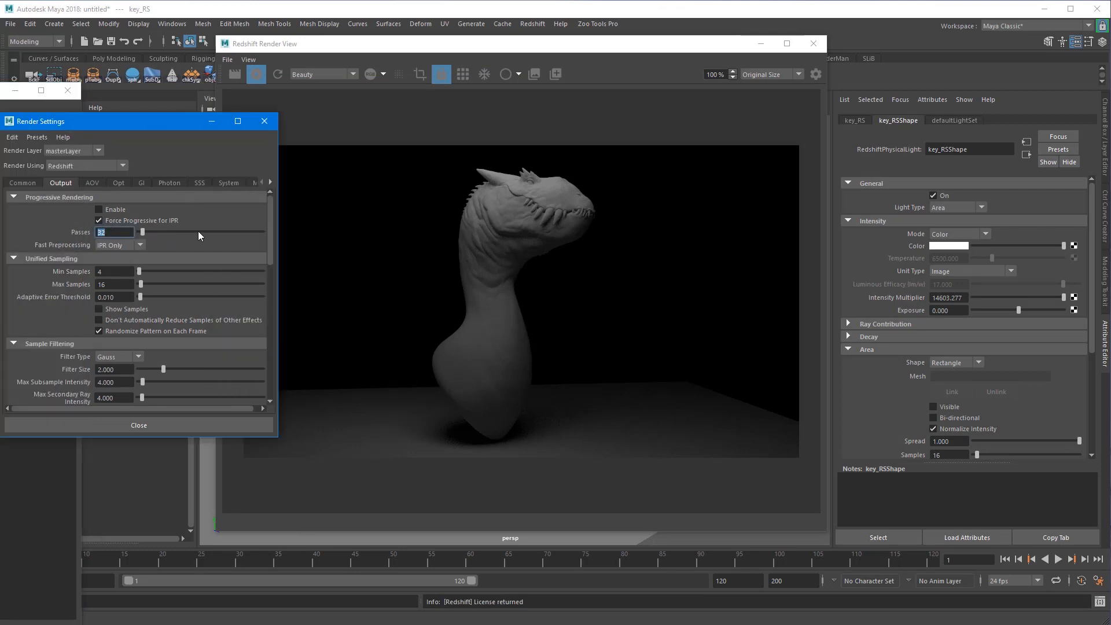
type("128")
key("Return")
left_click(145, 128)
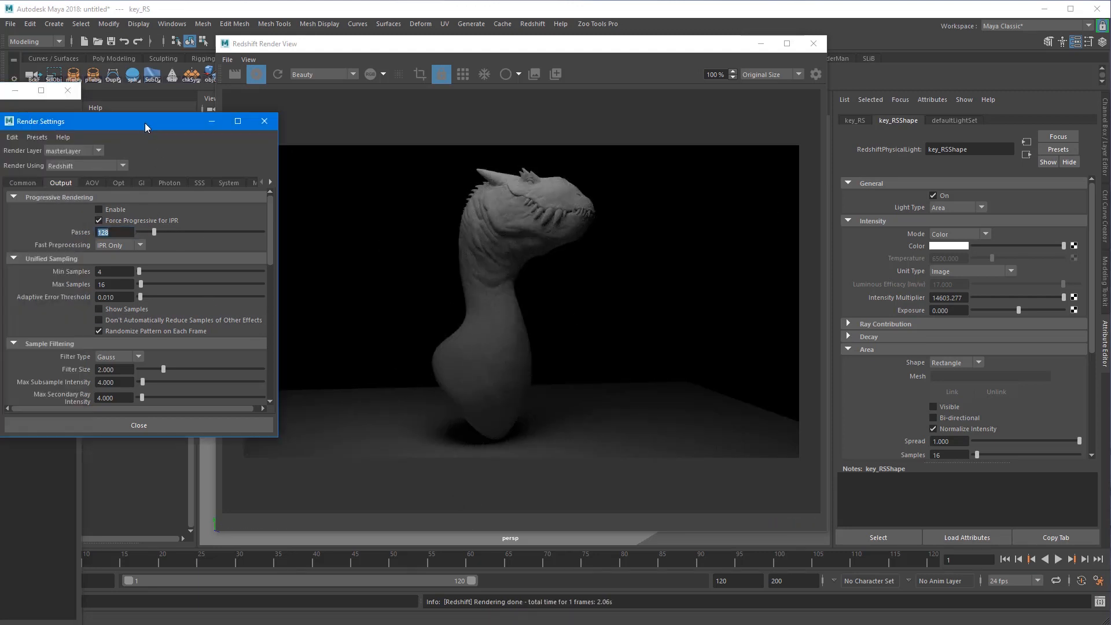
left_click_drag(220, 127, 238, 77)
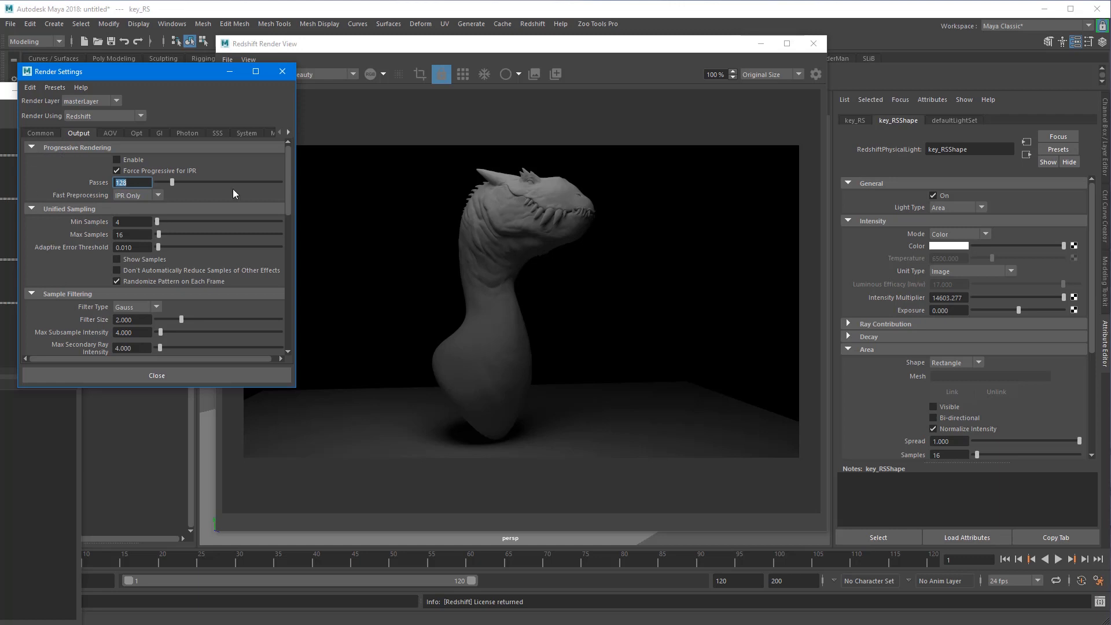
left_click_drag(187, 77, 144, 78)
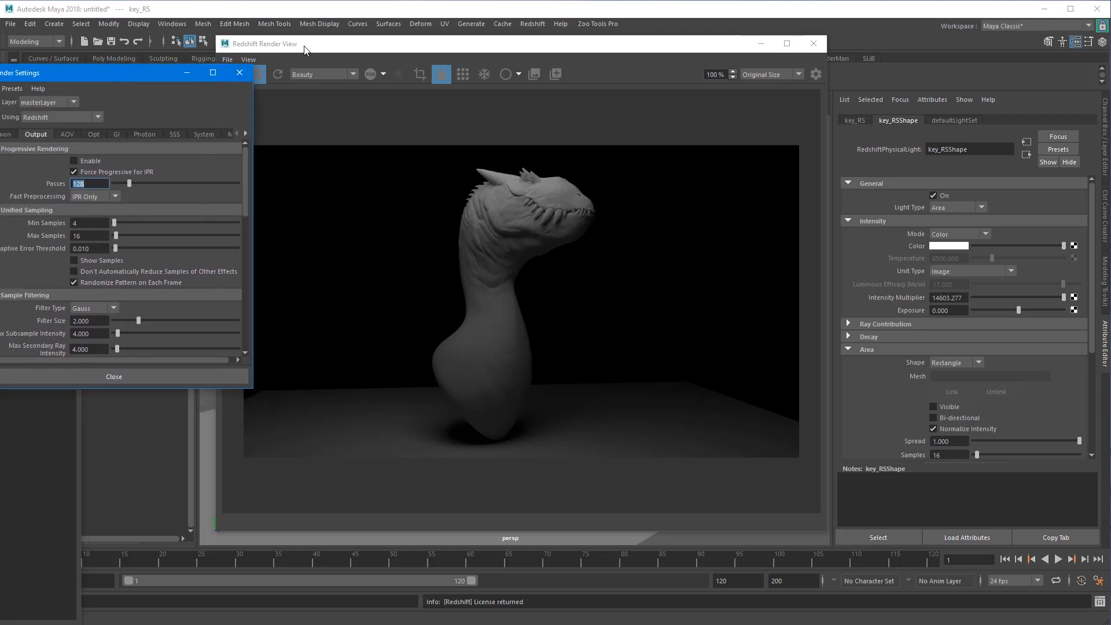
left_click_drag(304, 46, 375, 44)
left_click(331, 76)
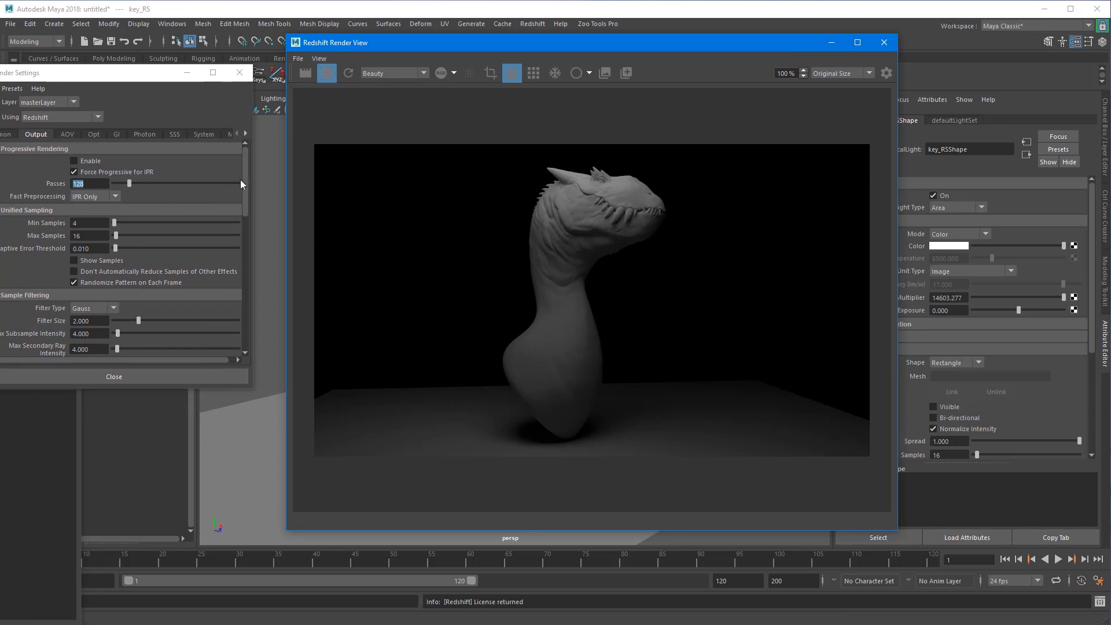
Examine the unified sampling min and max samples, and render a non-progressive frame of the dragon bust
left_click(43, 184)
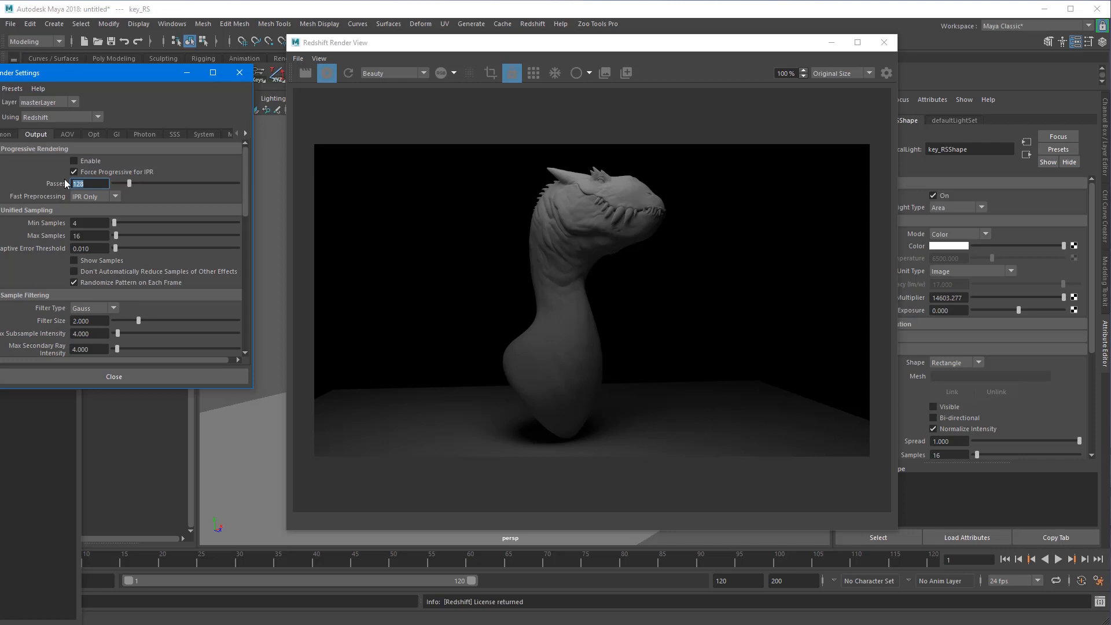
left_click(93, 223)
left_click(97, 236)
left_click(86, 221)
left_click_drag(87, 223, 64, 239)
left_click(92, 225)
left_click(305, 74)
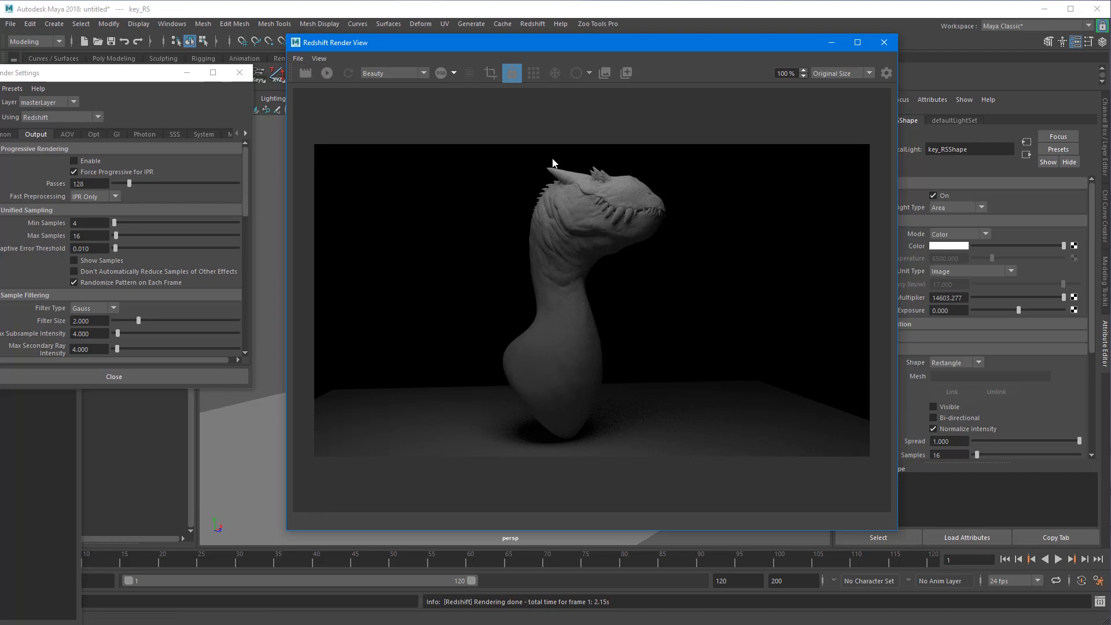
Unlock the Render View's camera and render the dragon bust from front and side viewpoints
left_click_drag(577, 48, 912, 39)
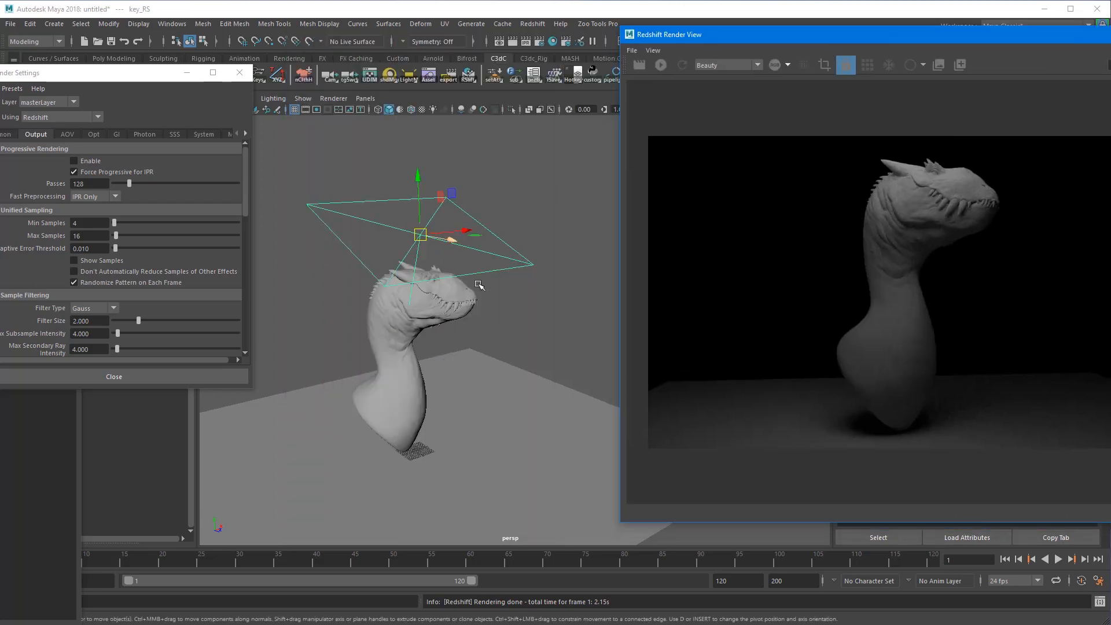
left_click_drag(550, 289, 451, 272, "alt")
right_click_drag(504, 255, 601, 255, "alt")
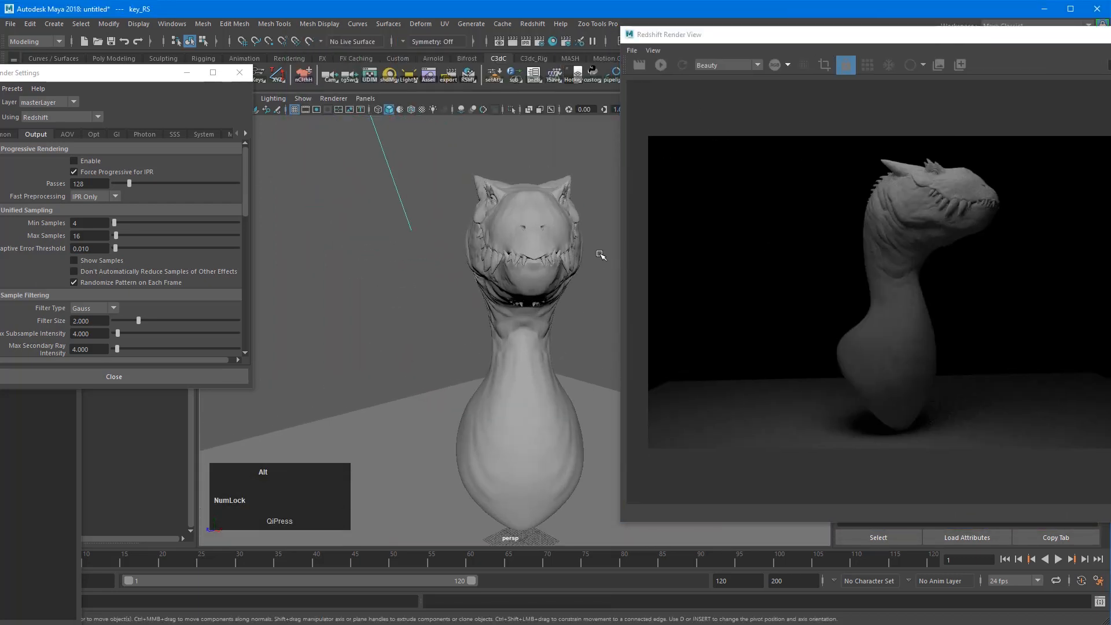
middle_click_drag(601, 255, 578, 239, "alt")
left_click(846, 65)
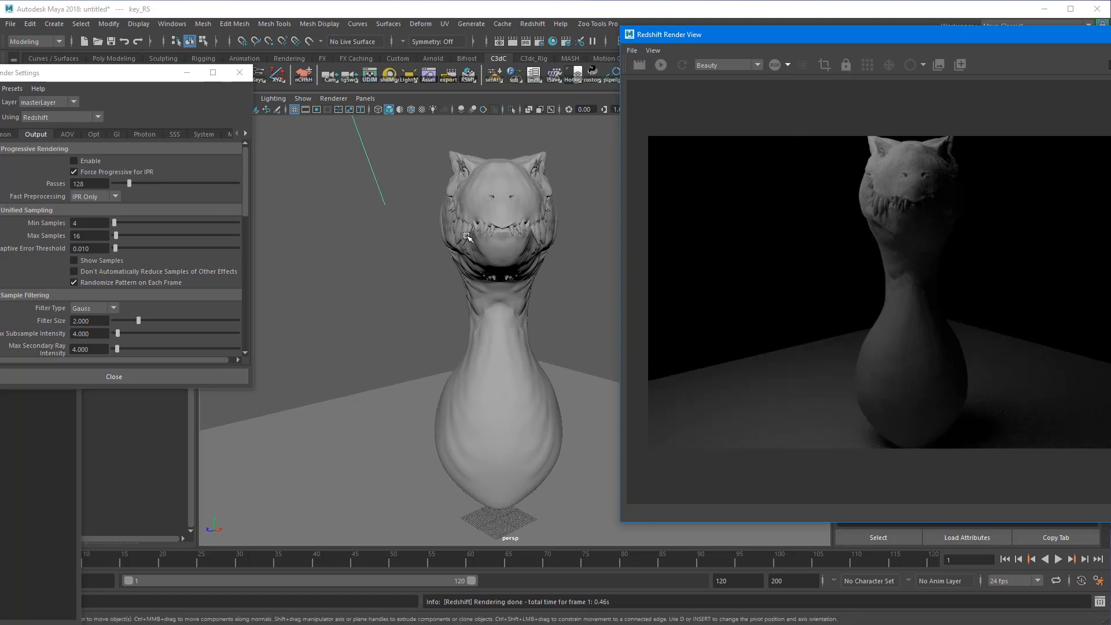
mouse_move(450, 263)
left_mouse_down("alt")
mouse_move(526, 268)
mouse_move(613, 241)
mouse_move(488, 305)
mouse_move(446, 285)
mouse_move(480, 272)
mouse_move(463, 269)
left_mouse_up("alt")
Examine the Unified Sampling and Sampling Overrides sections of Redshift's output render settings
left_click_drag(127, 75, 211, 75)
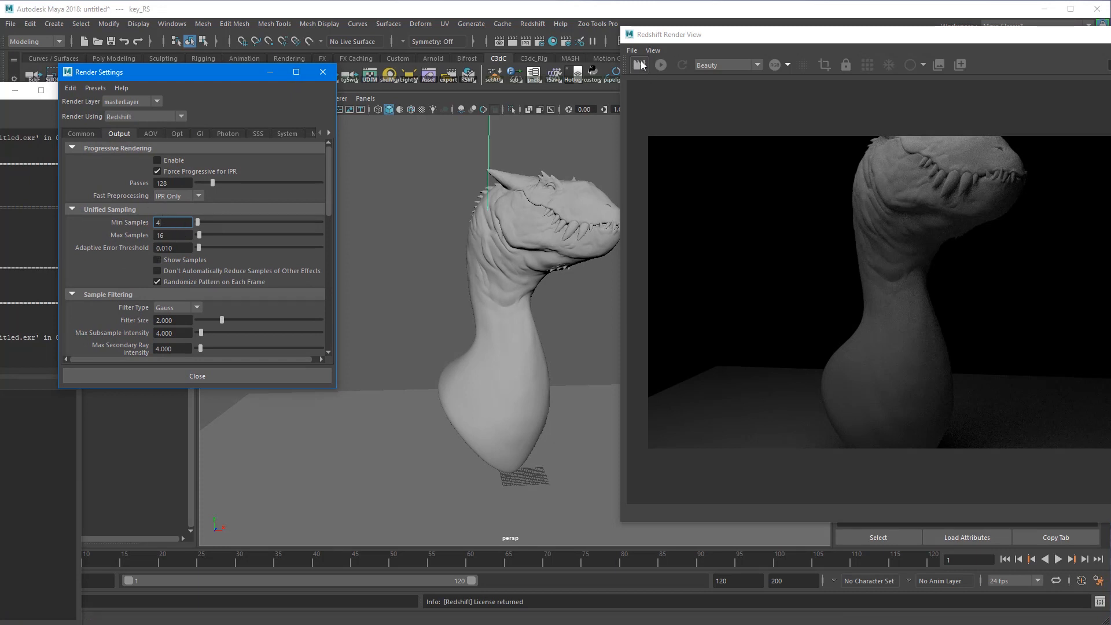
scroll(137, 262, "down", 2)
scroll(142, 211, "up", 2)
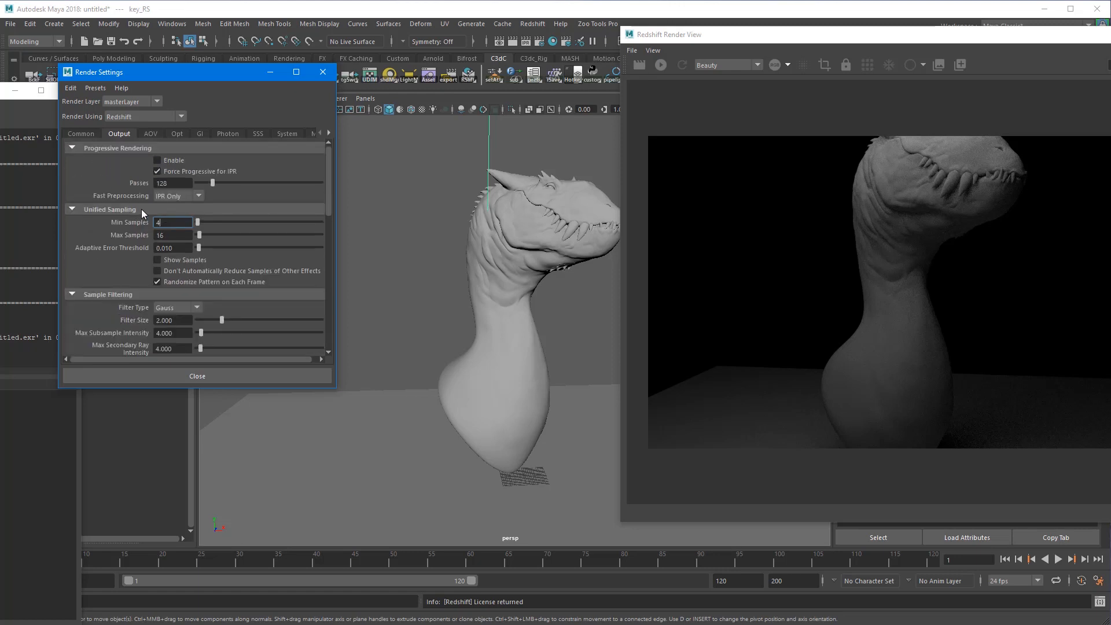
scroll(145, 265, "down", 5)
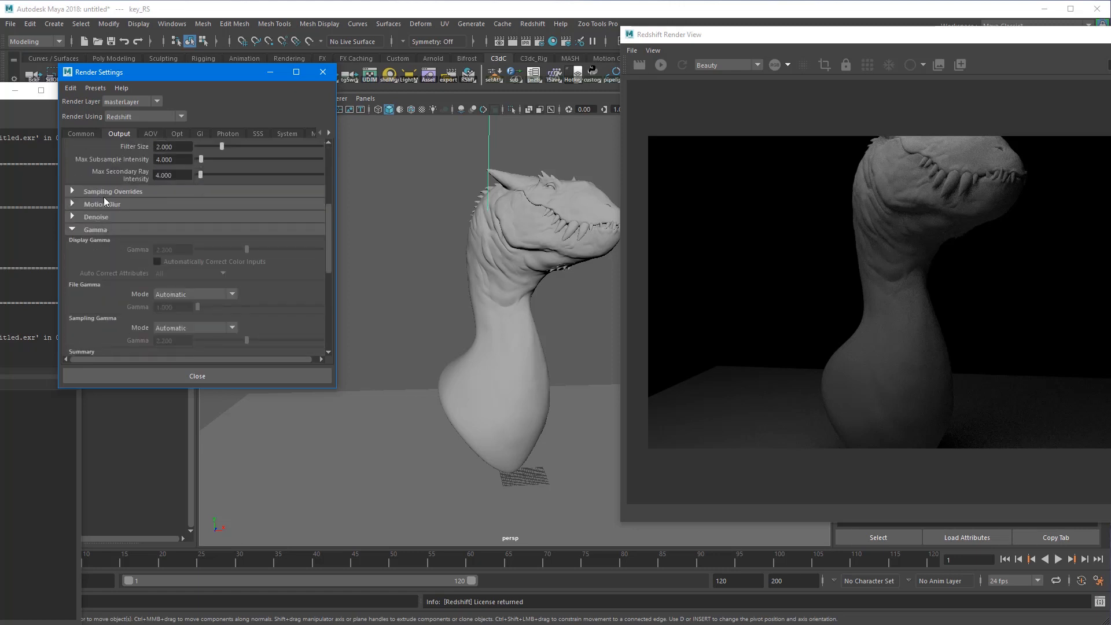
left_click(107, 194)
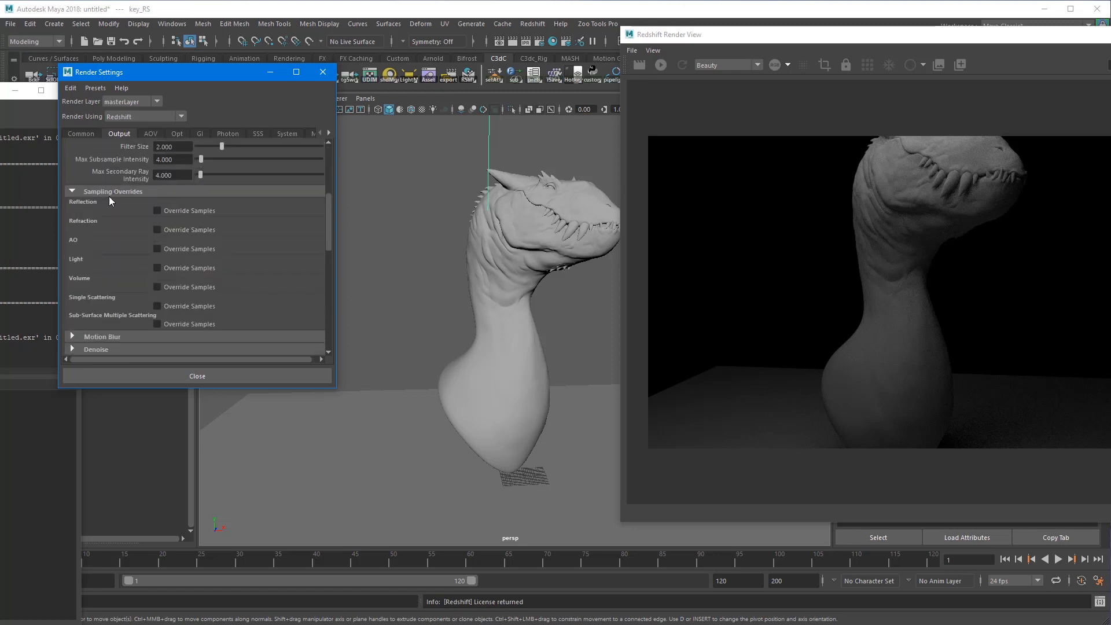
left_click(72, 192)
scroll(139, 284, "up", 2)
scroll(138, 284, "up", 1)
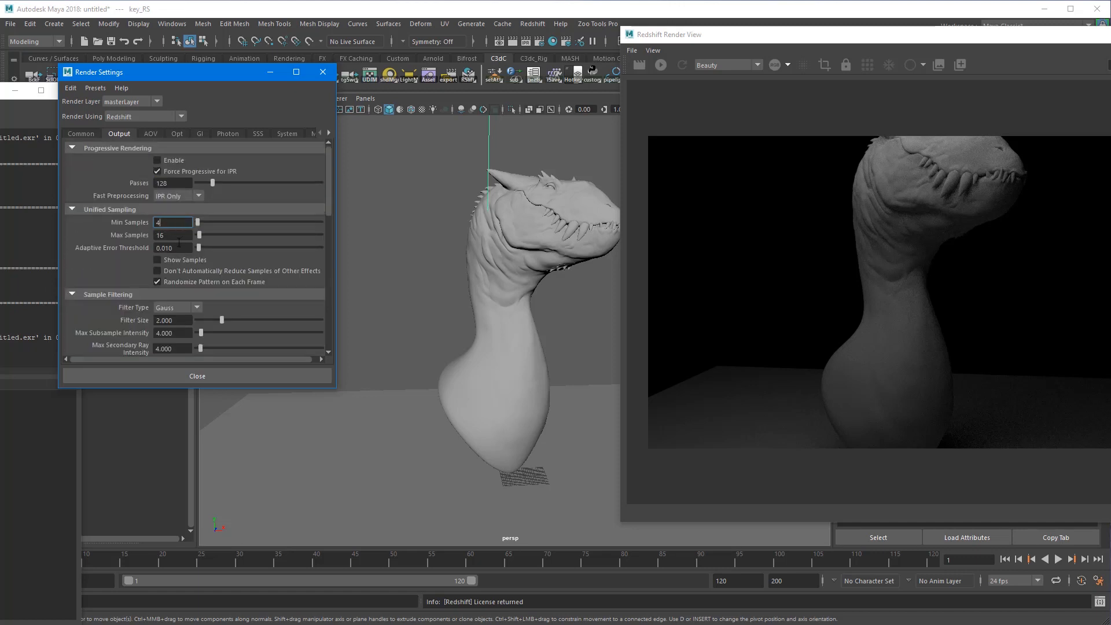
Set unified sampling to 64 min samples and 256 max samples, and render the frame in the Render View
left_click(176, 237)
left_click(179, 223)
left_click_drag(181, 227, 153, 236)
type("256")
left_click_drag(173, 223, 129, 222)
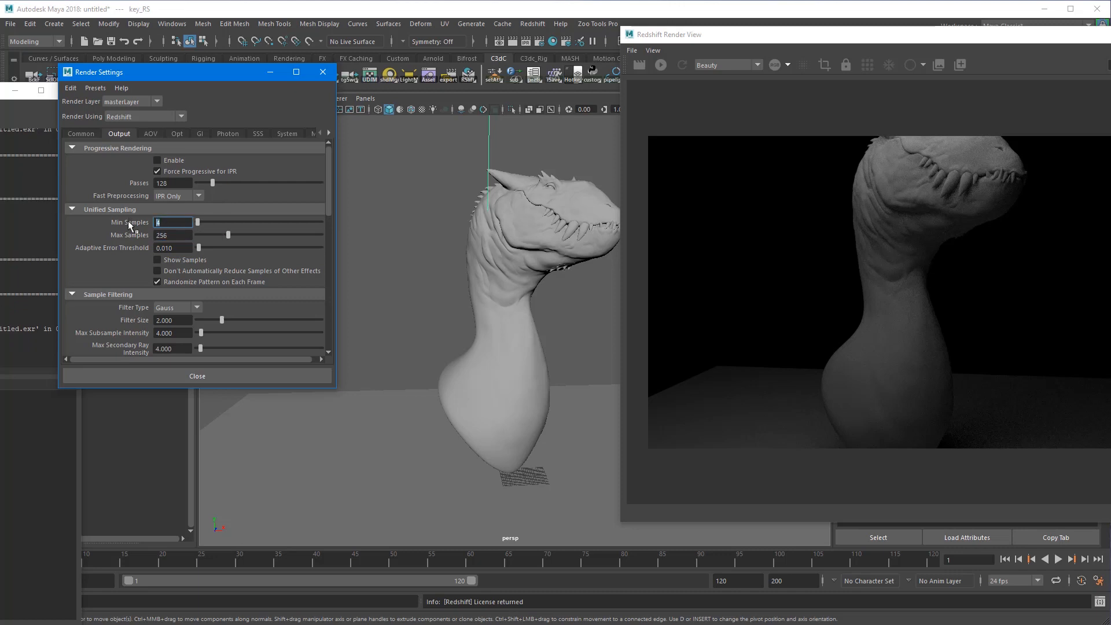
type("64")
key("Return")
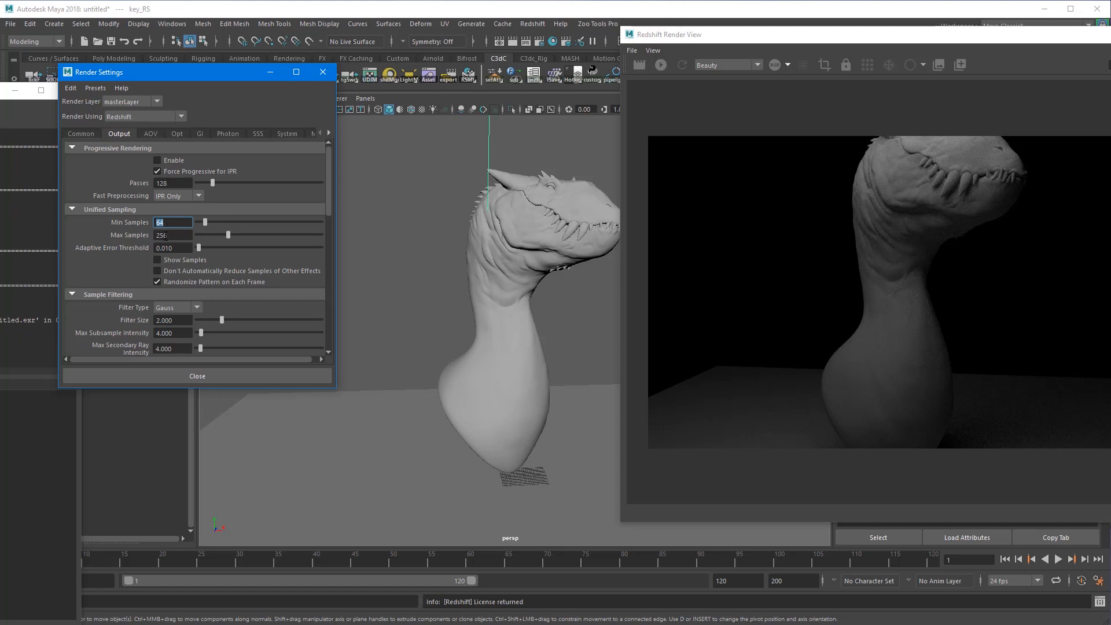
left_click_drag(688, 36, 476, 45)
left_click(429, 75)
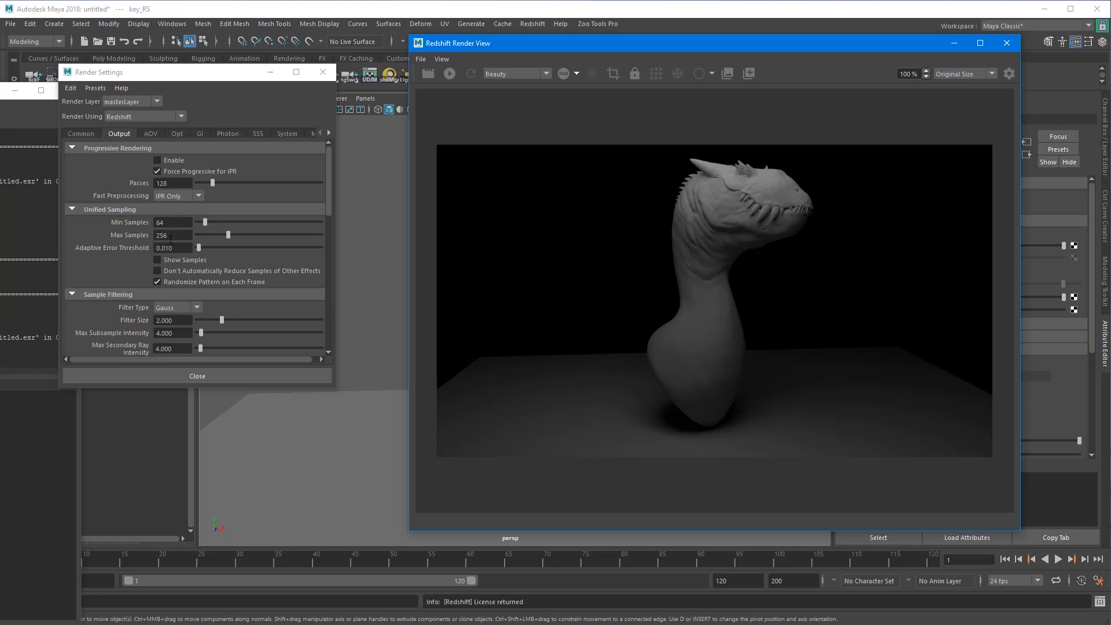
Review the adaptive error threshold and the min and max samples under Unified Sampling
left_click(179, 247)
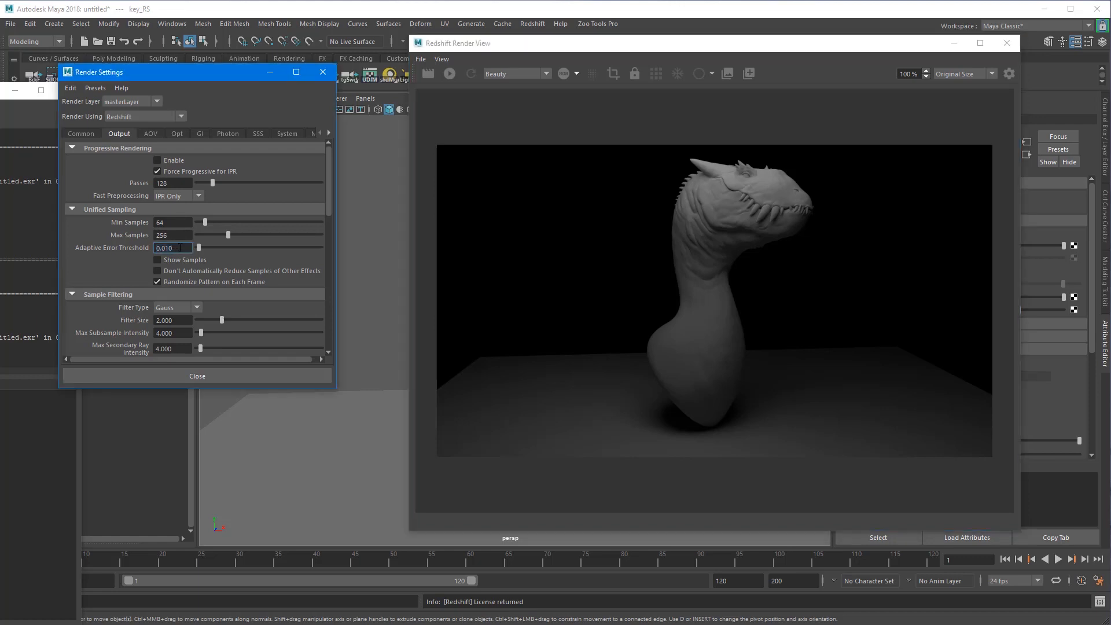
double_click(184, 249)
left_click(173, 235)
double_click(165, 235)
left_click(173, 222)
Try an IPR render, and render a single frame with progressive rendering enabled
left_click(452, 76)
left_click(157, 160)
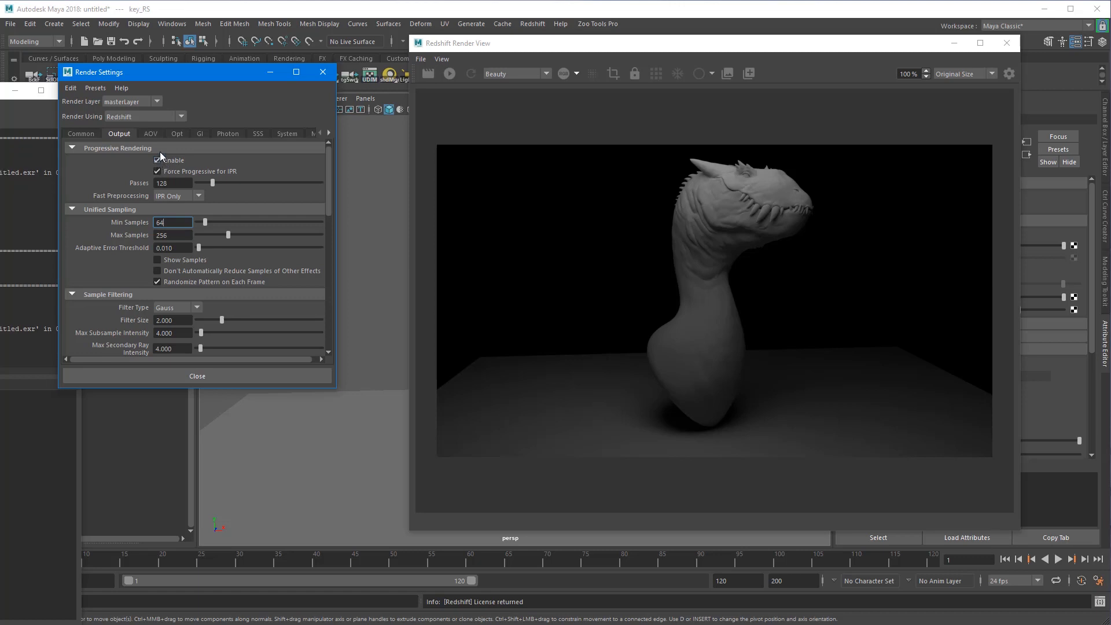
left_click(428, 74)
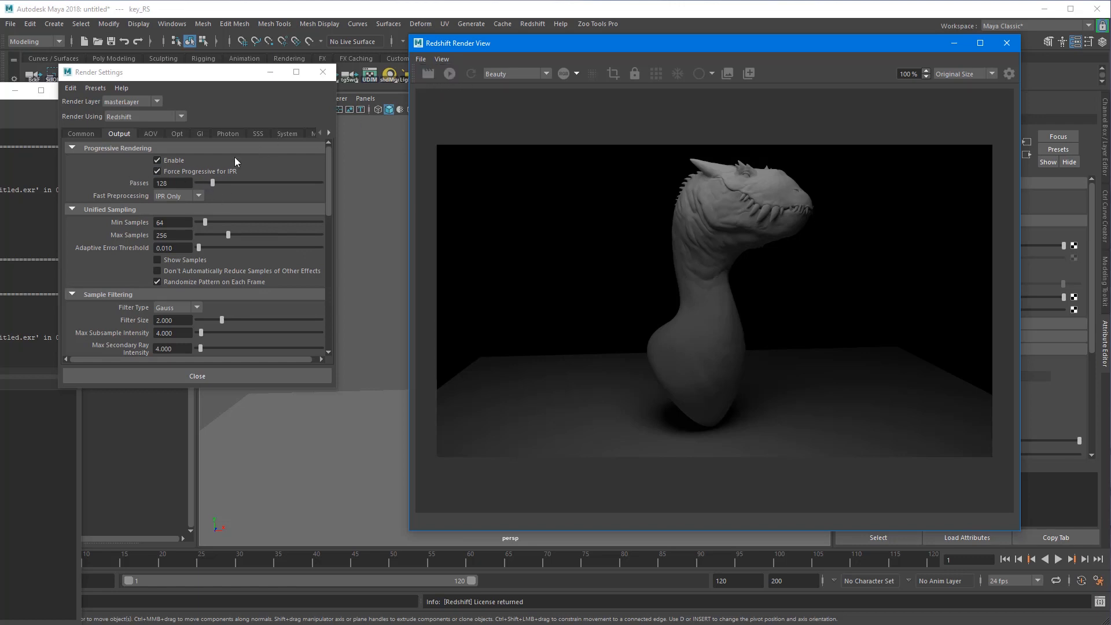
Disable progressive rendering for final frames, render the frame again, and start the IPR render
left_click(157, 160)
left_click(428, 73)
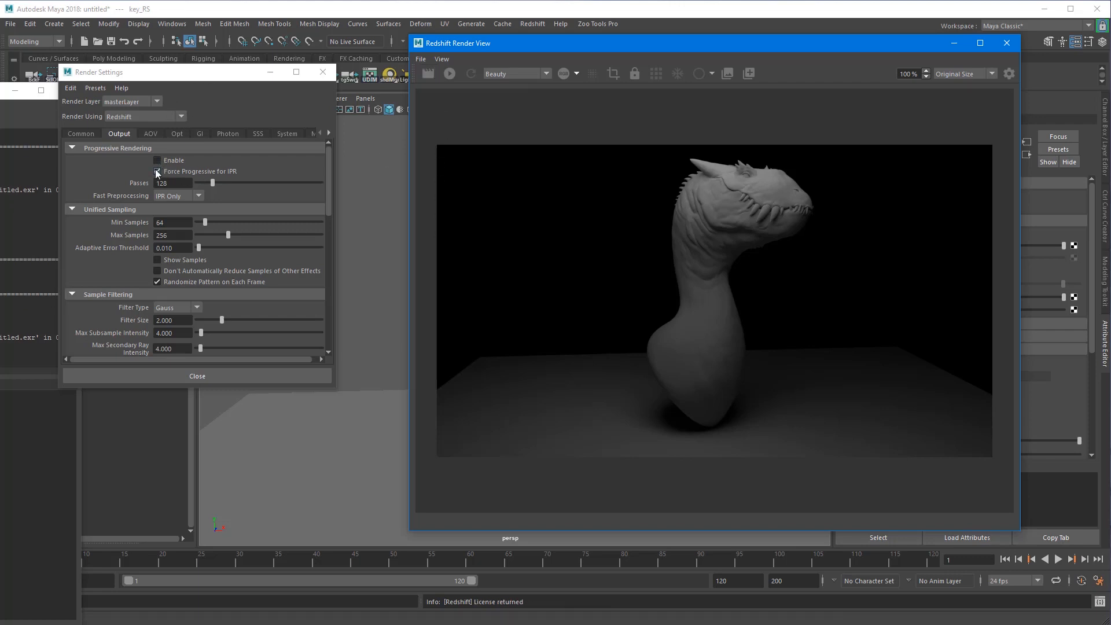
left_click(450, 75)
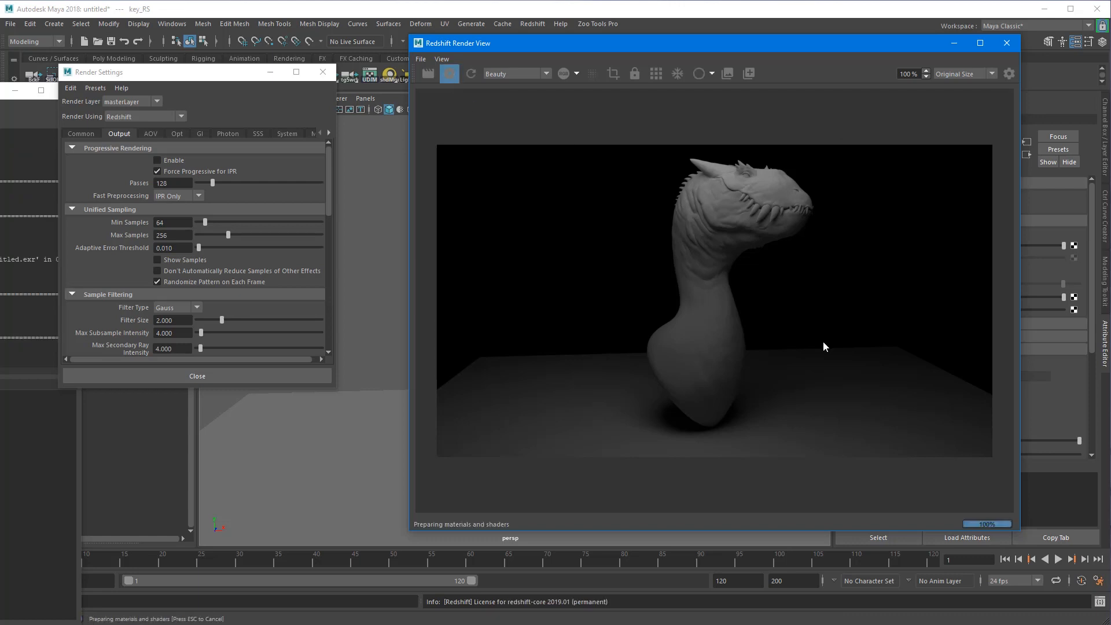
Arrange the render view and render settings windows to review the progressive rendering Passes setting beside the IPR render
left_click_drag(736, 55, 233, 67)
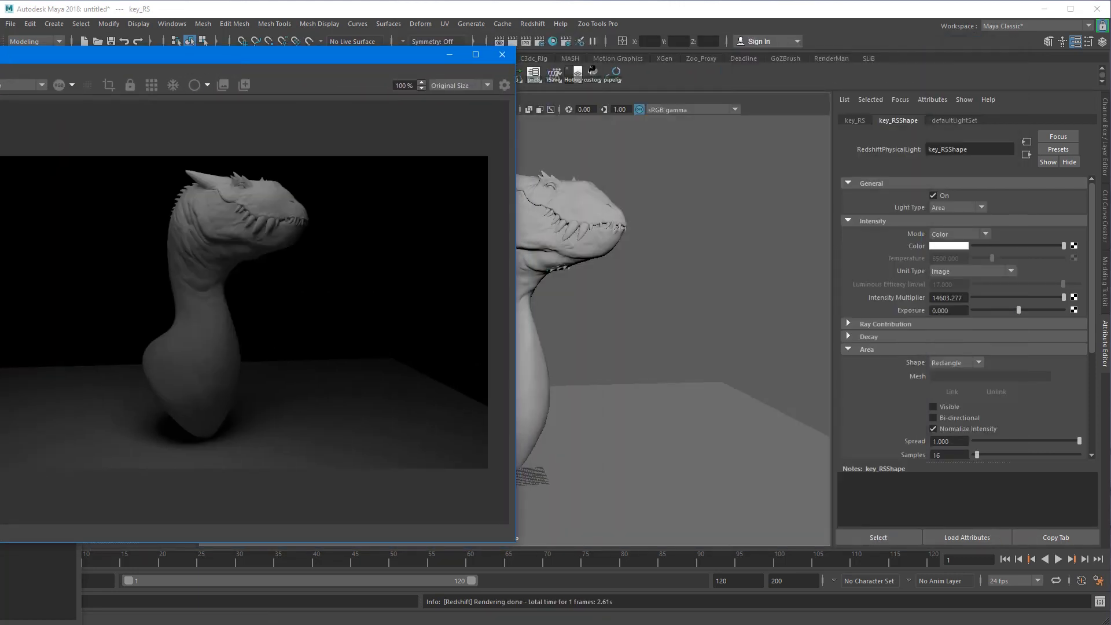
left_click_drag(202, 56, 303, 288)
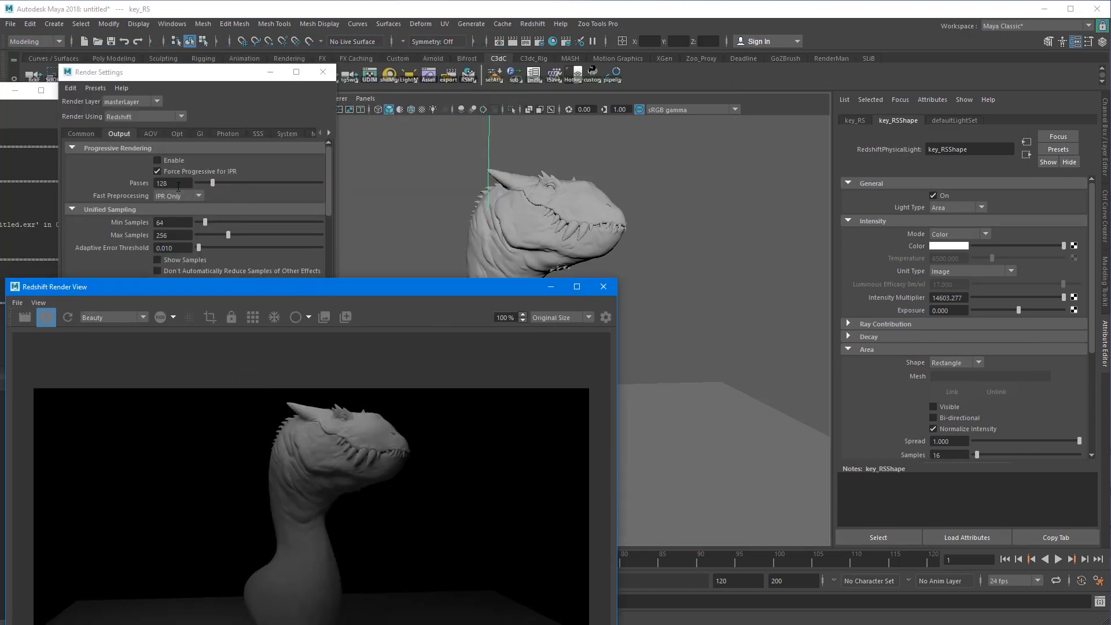
left_click(184, 183)
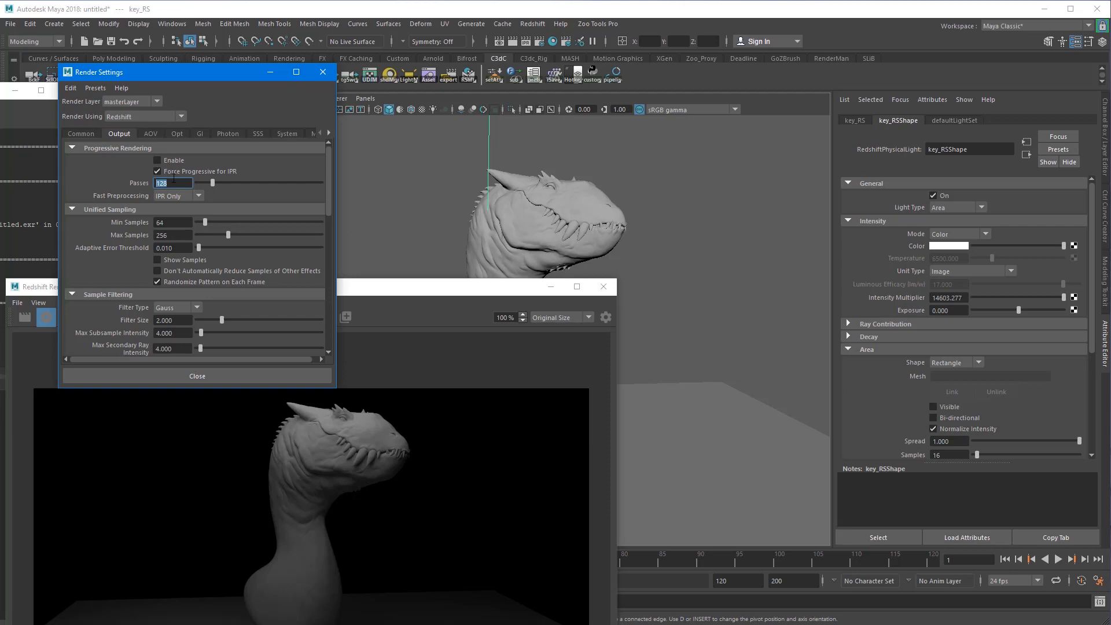
left_click(173, 182)
left_click_drag(394, 283, 453, 135)
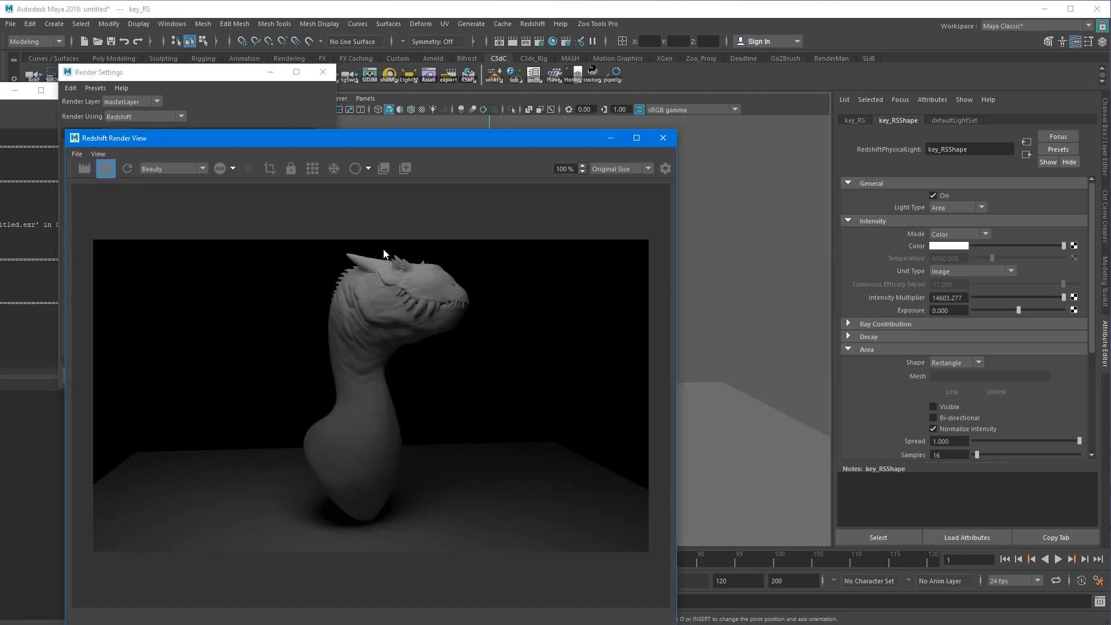
left_click_drag(203, 78, 163, 49)
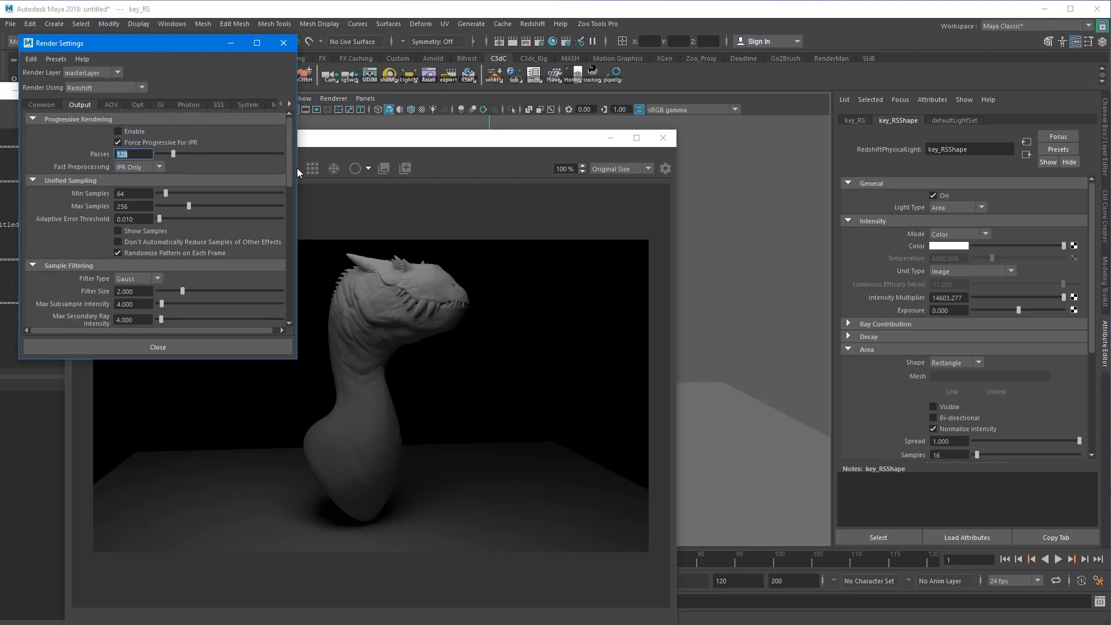
Review the Sampling Overrides in the Redshift output settings, switching the refraction sample override on and off again
left_click_drag(291, 144, 287, 193)
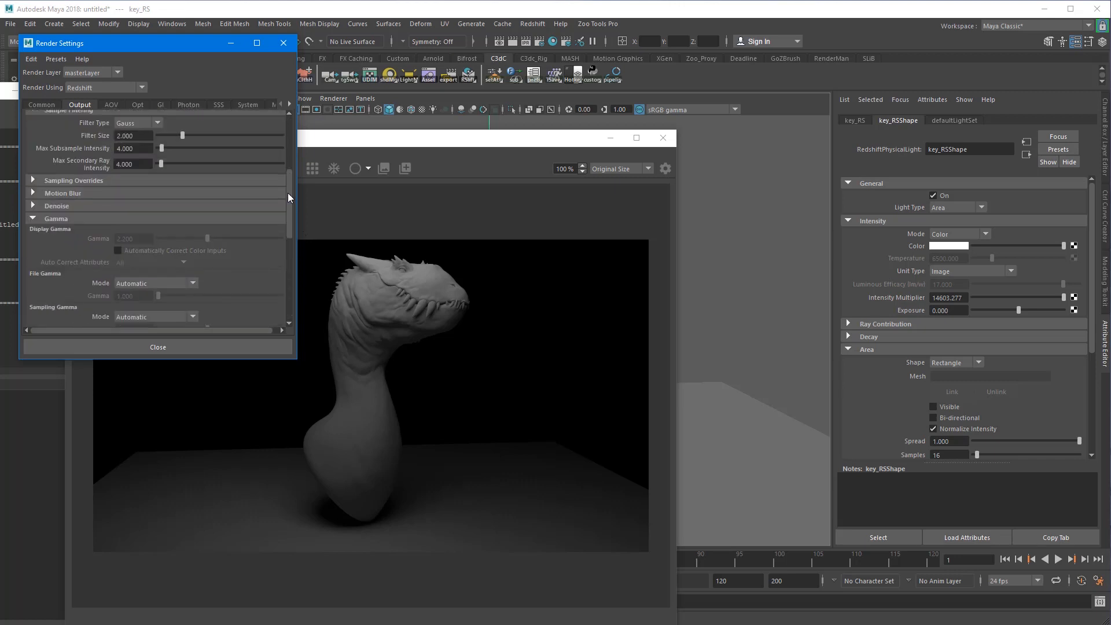
left_click(58, 219)
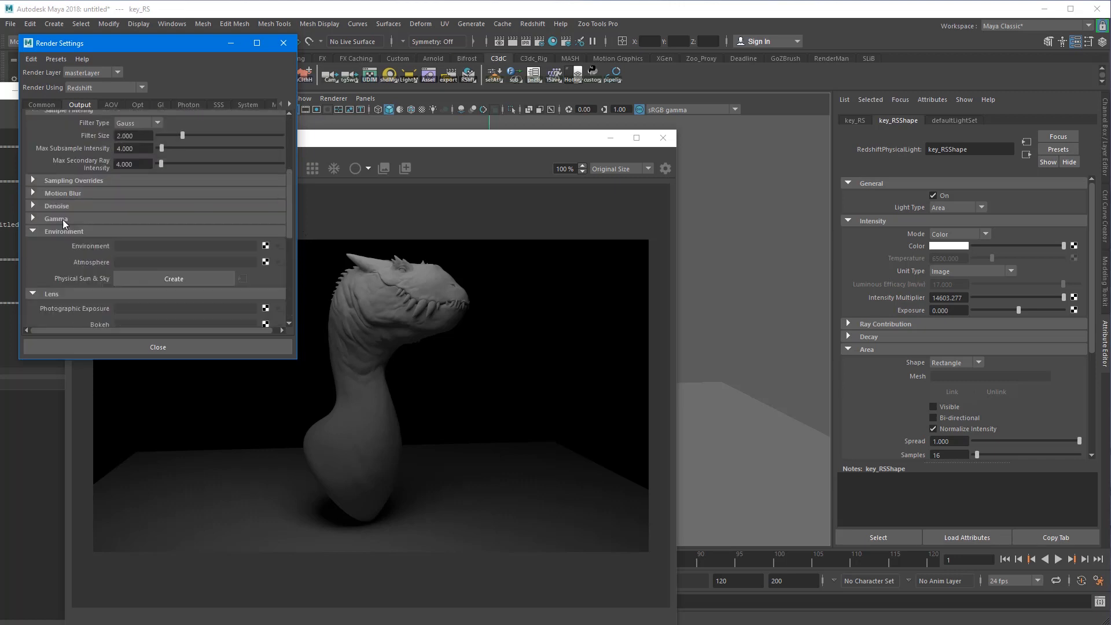
left_click(69, 181)
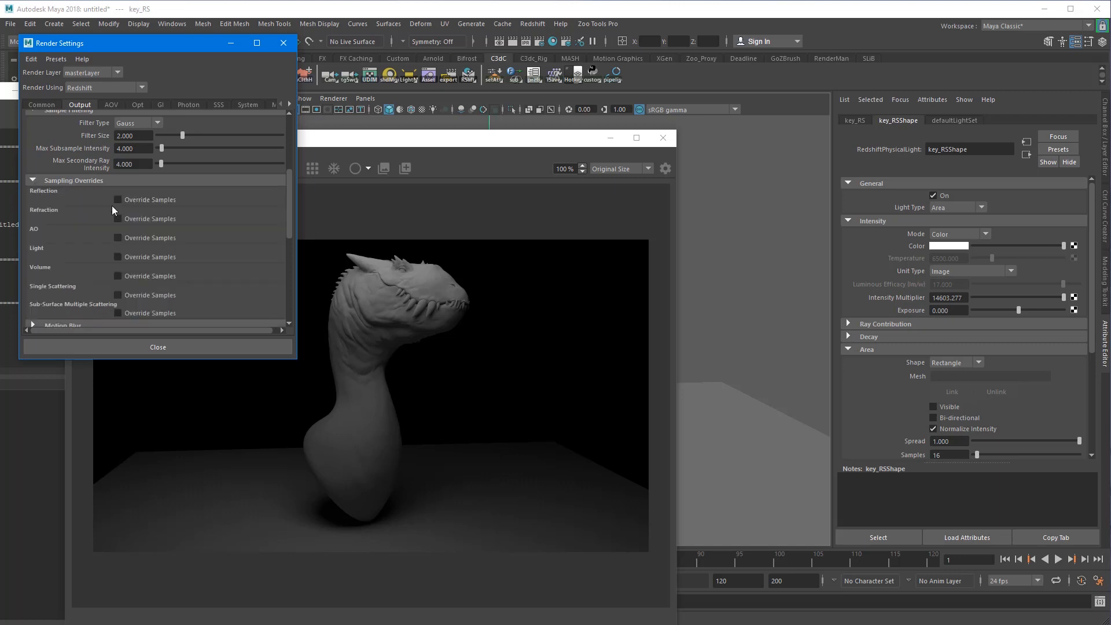
scroll(158, 287, "down", 2)
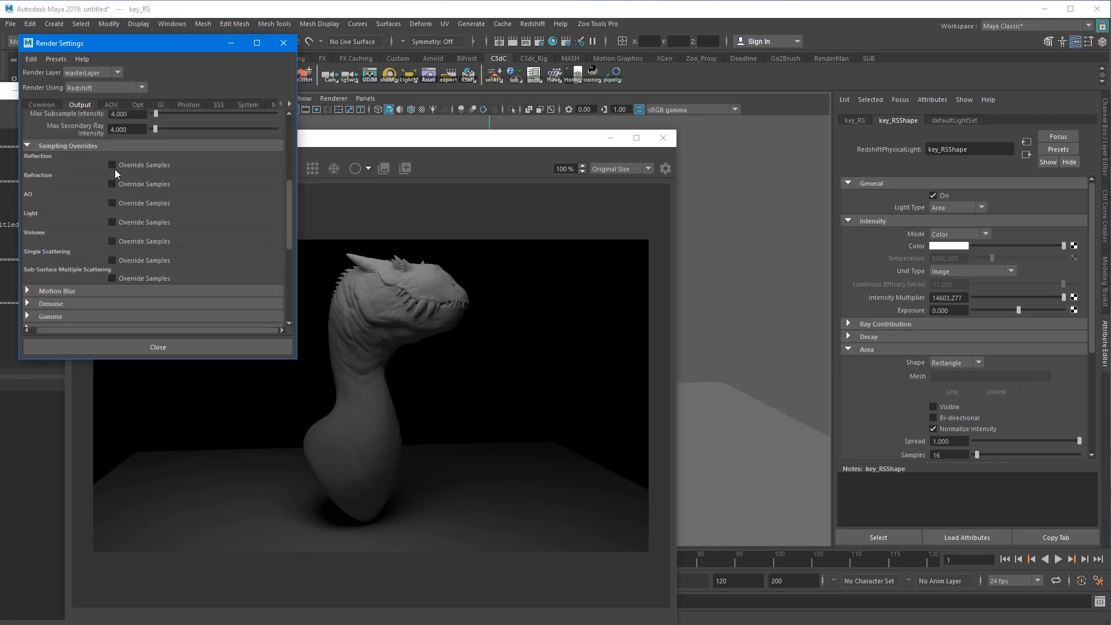
left_click(112, 184)
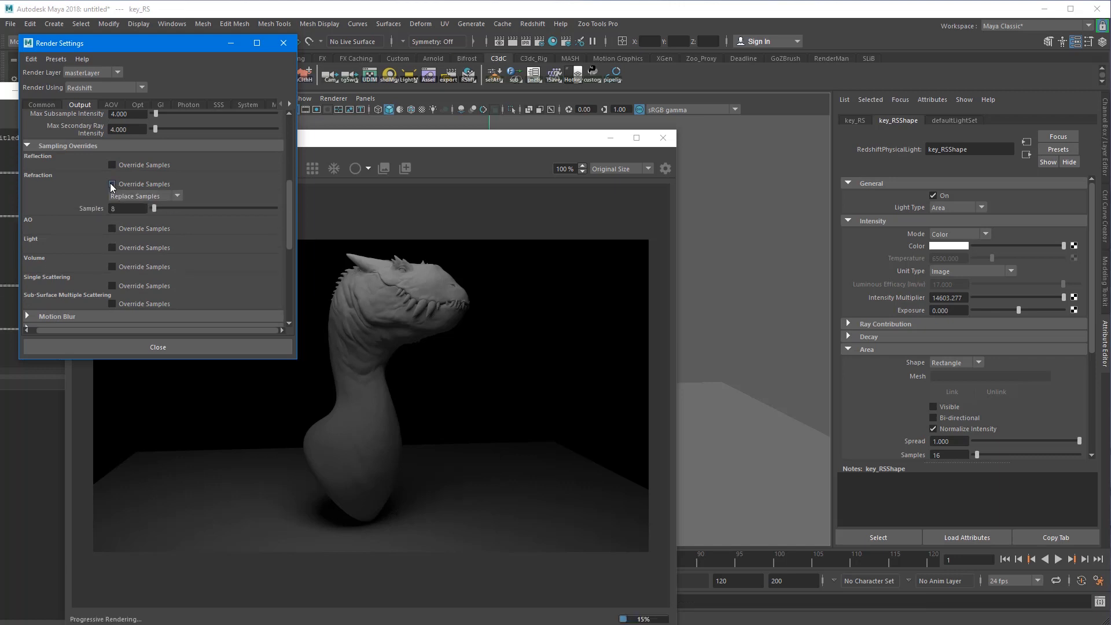
left_click(112, 184)
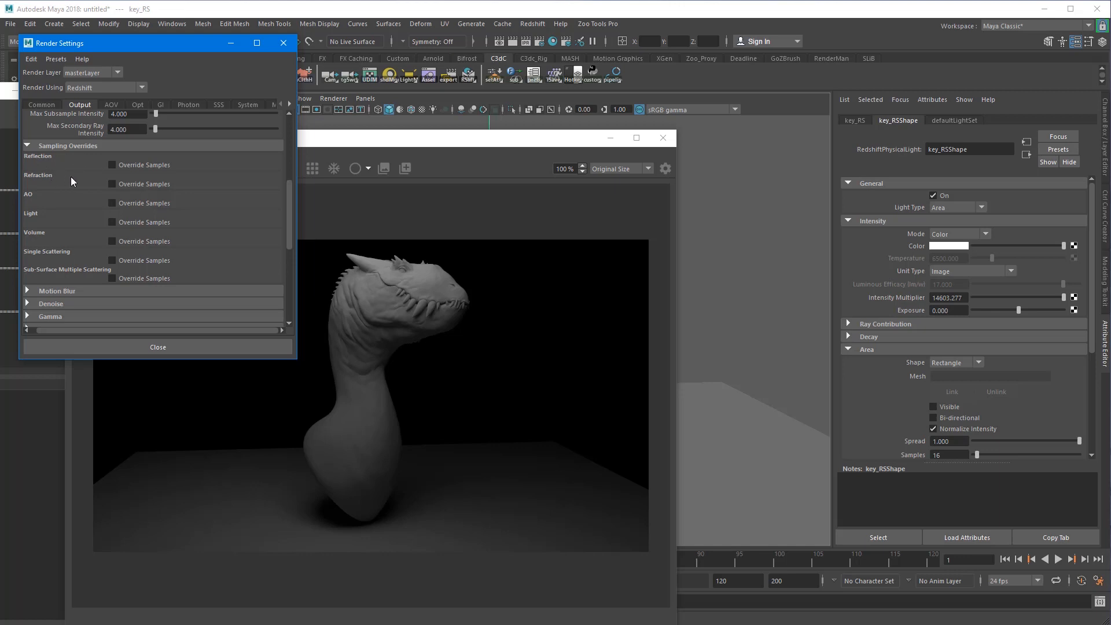
scroll(106, 256, "up", 5)
Select the key light and inspect its Area samples setting alongside the IPR render
left_click_drag(454, 140, 454, 249)
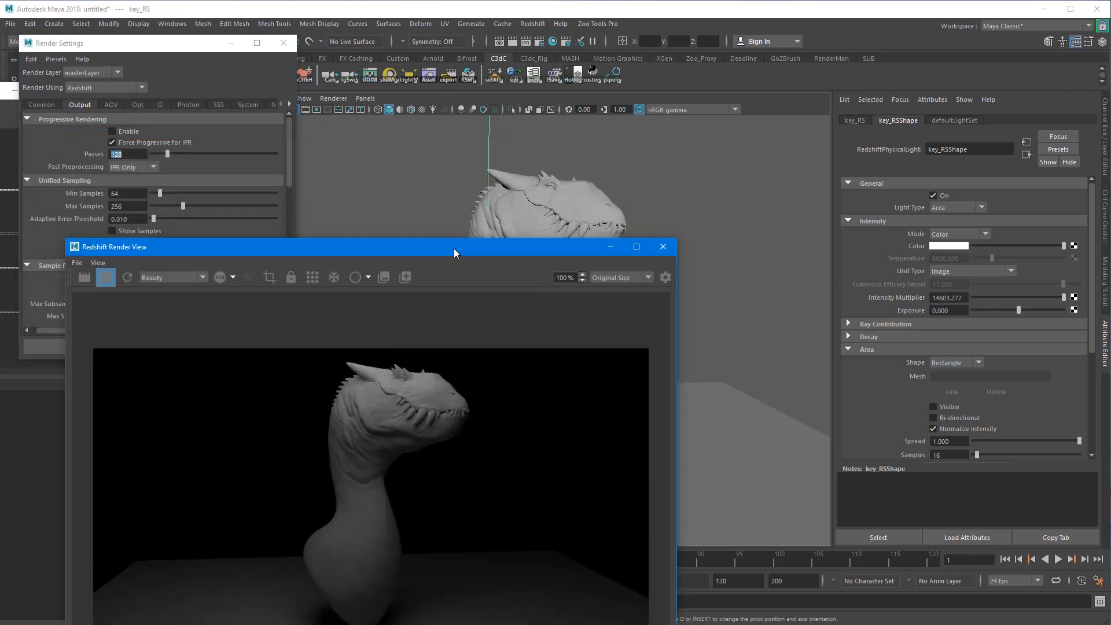
left_click(429, 137)
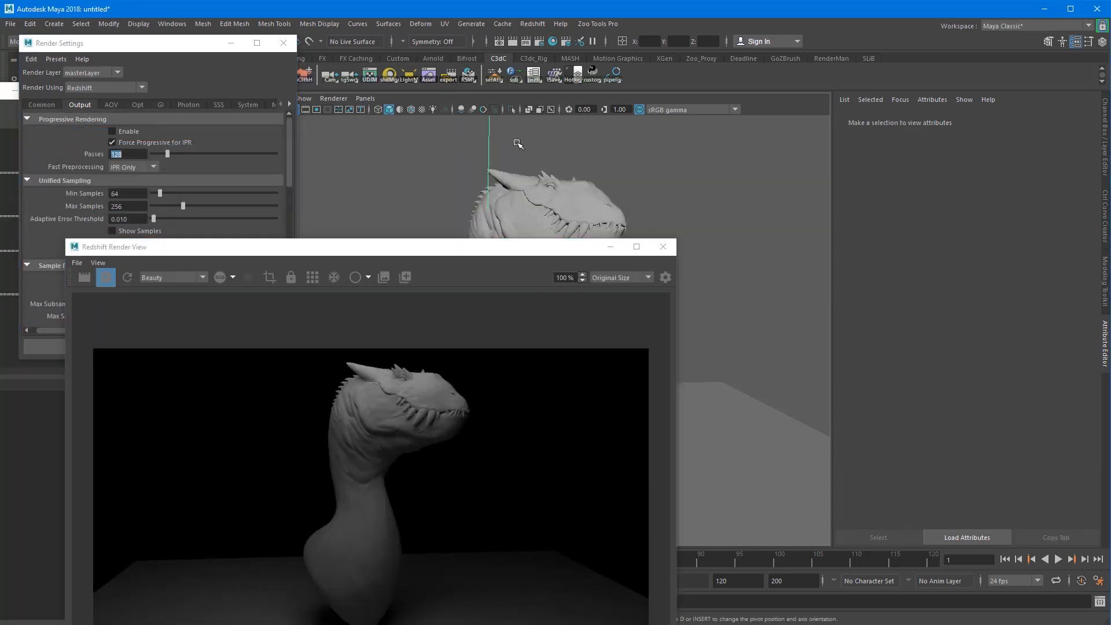
left_click(488, 117)
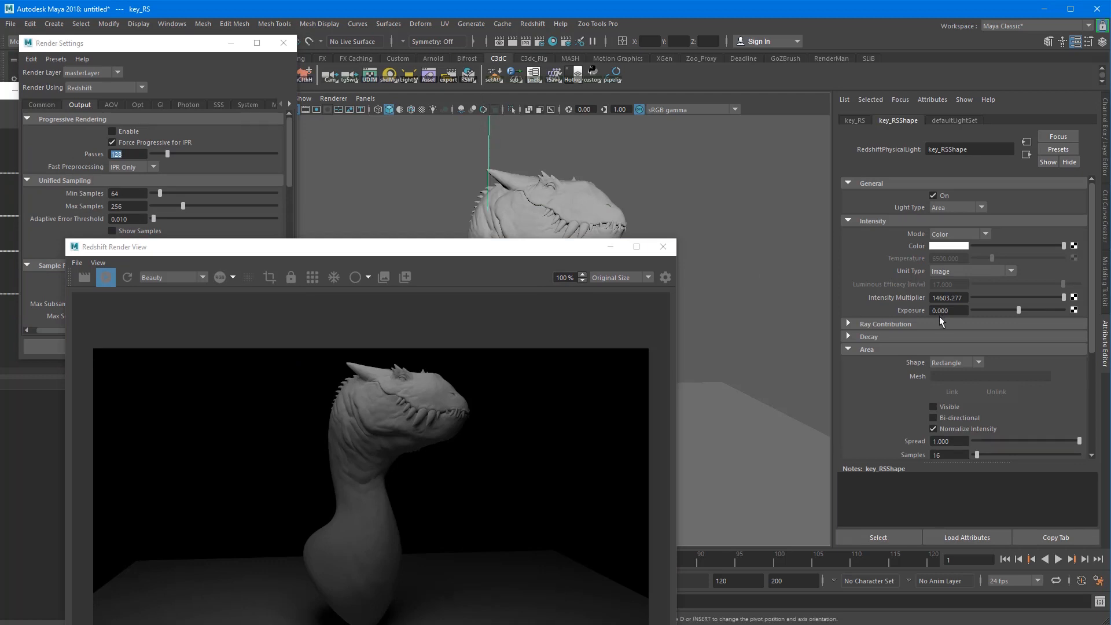
scroll(914, 260, "down", 2)
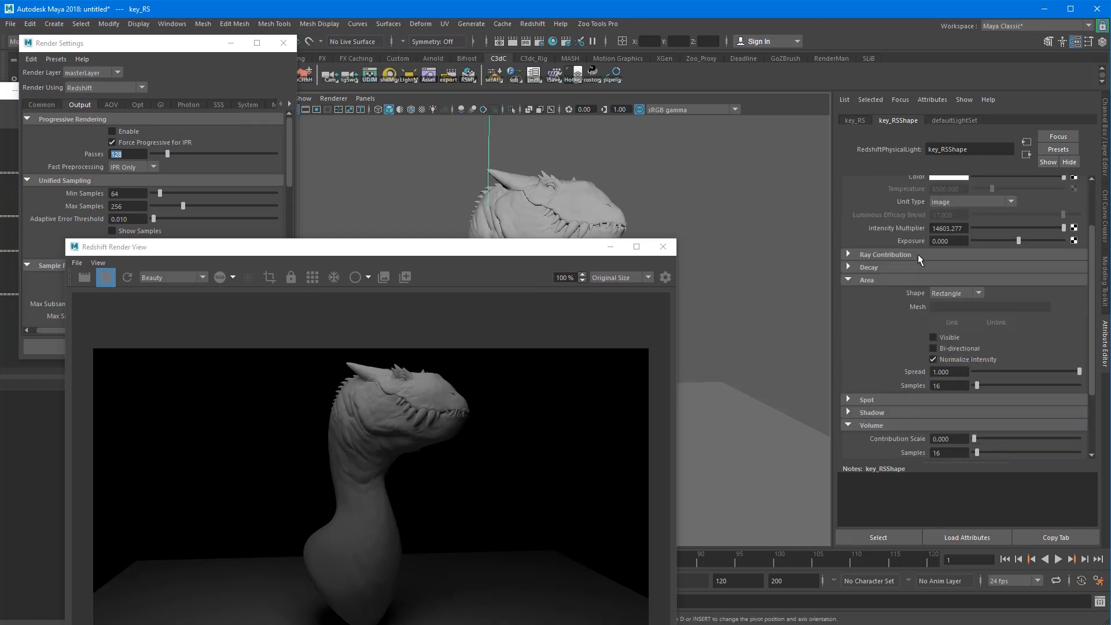
left_click(943, 388)
left_click_drag(502, 248, 509, 221)
left_click(921, 387)
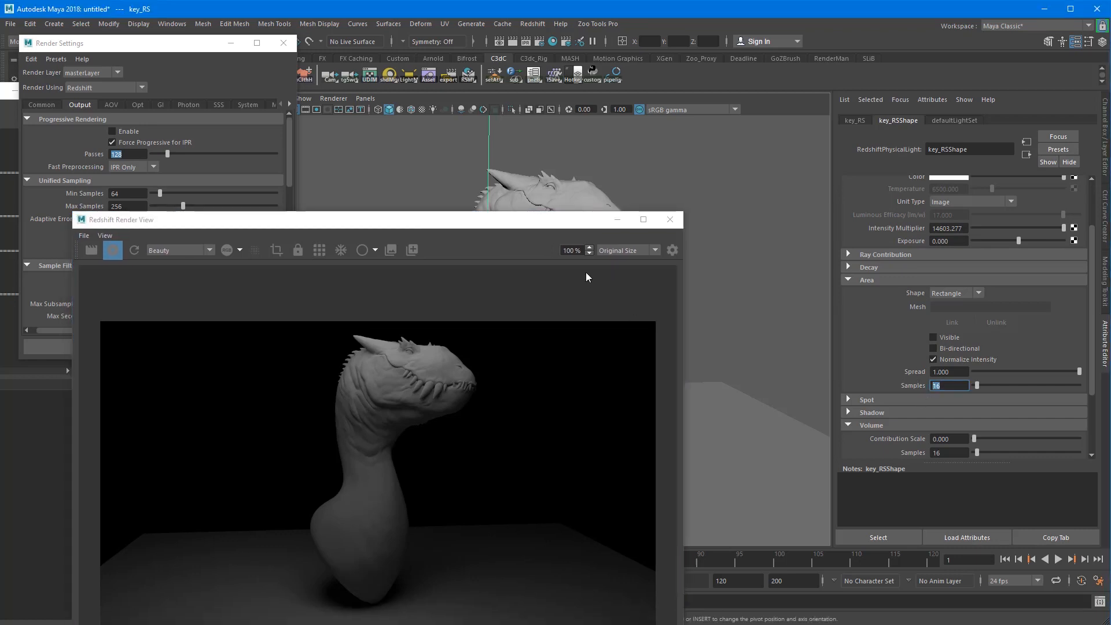
left_click_drag(410, 221, 409, 139)
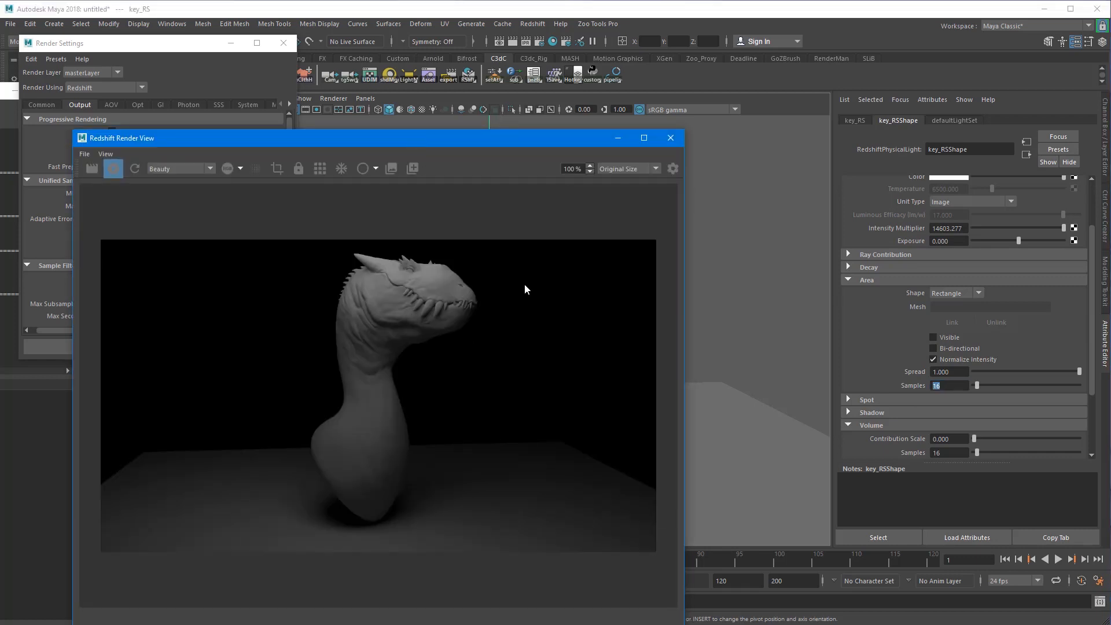
Open the Zoo Shader Manager and inspect the shader type under Create And Manage Shaders
left_click(144, 49)
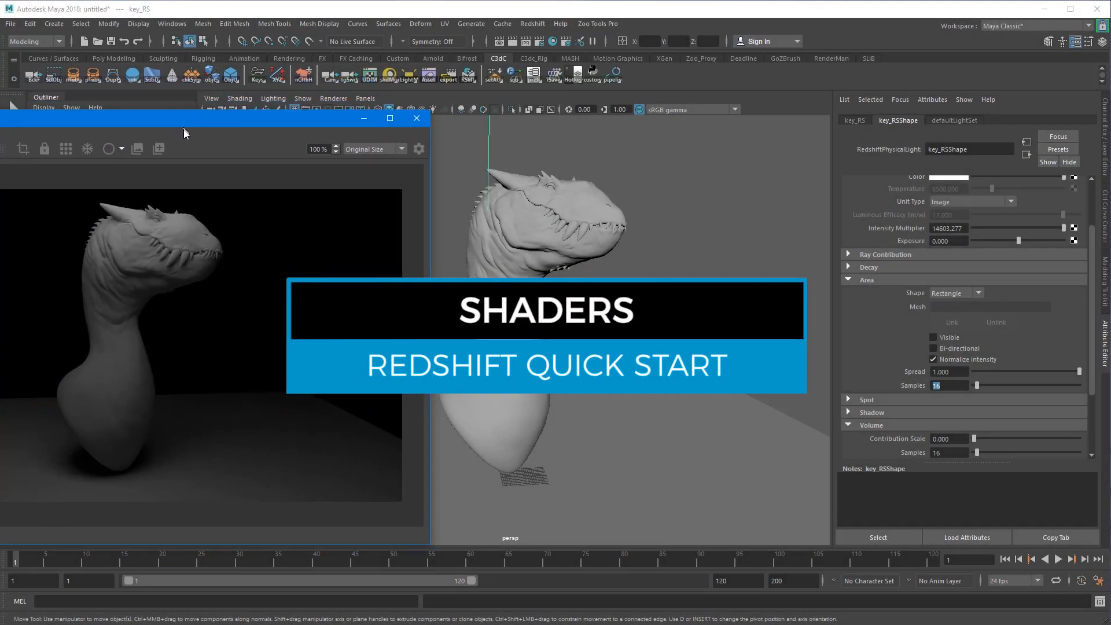
left_click(389, 75)
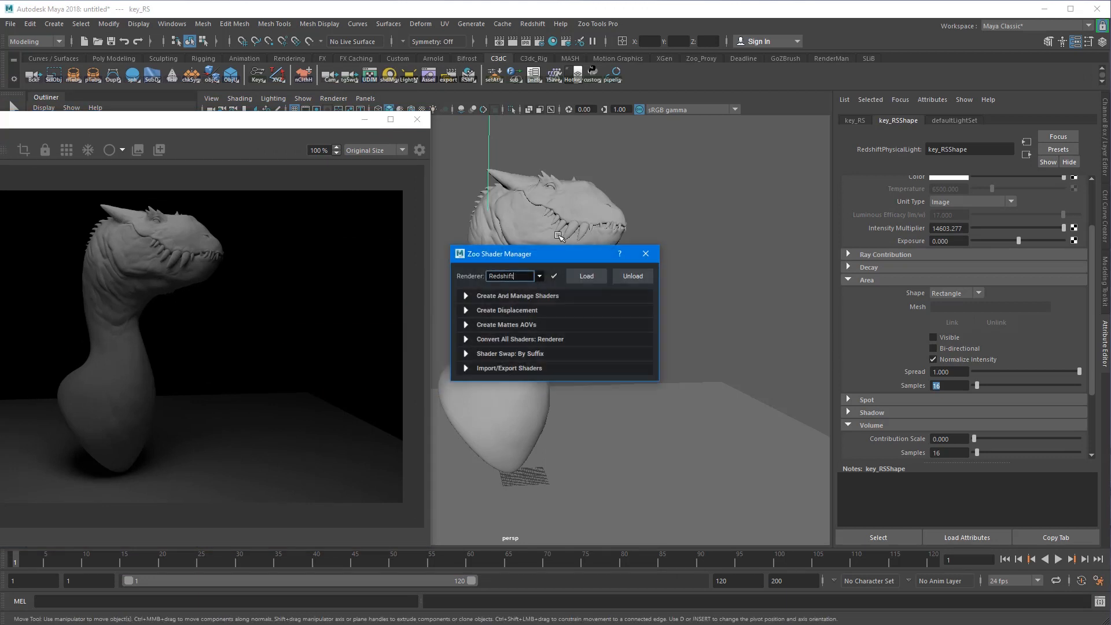
left_click_drag(544, 249, 817, 126)
left_click(660, 313)
left_click(775, 167)
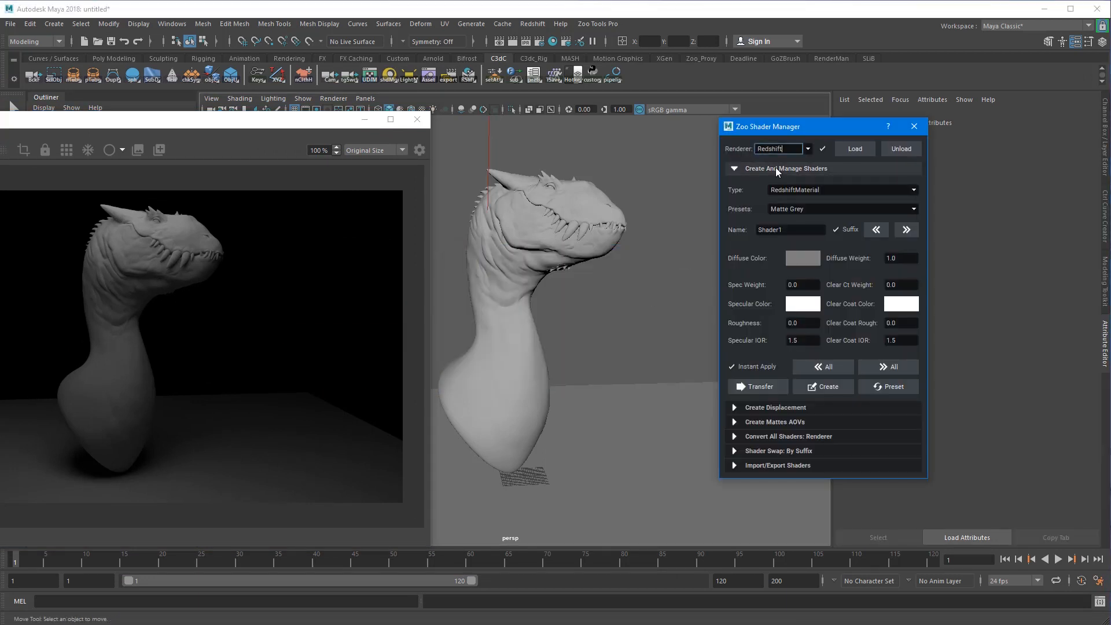
left_click_drag(840, 187, 766, 188)
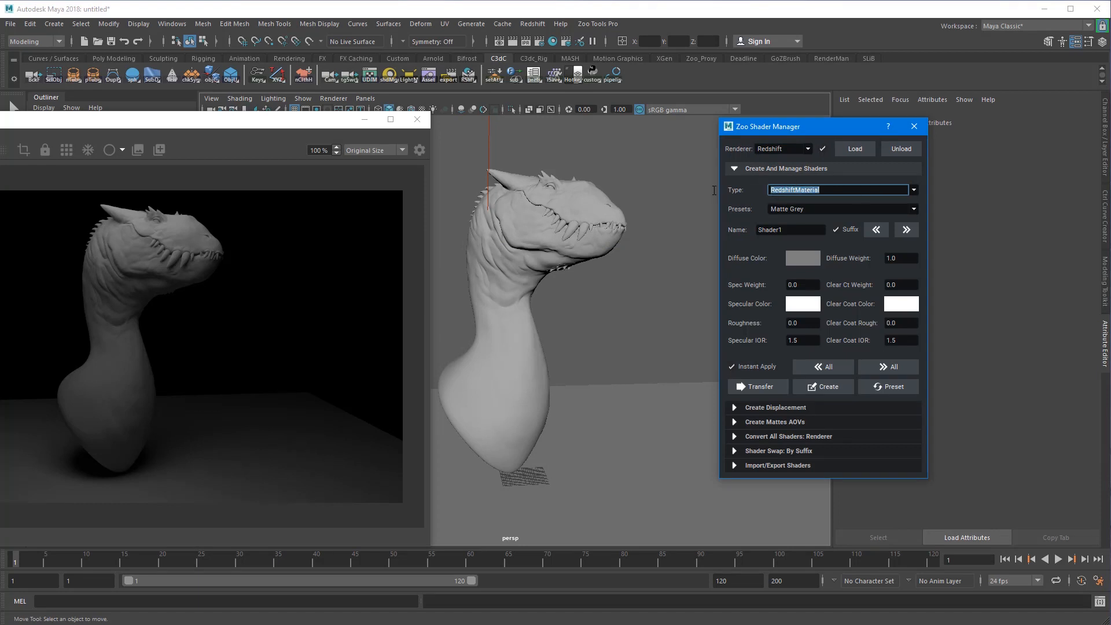
Assign a new RedshiftMaterial to the dragon bust through Maya's own material assignment
left_click(643, 319)
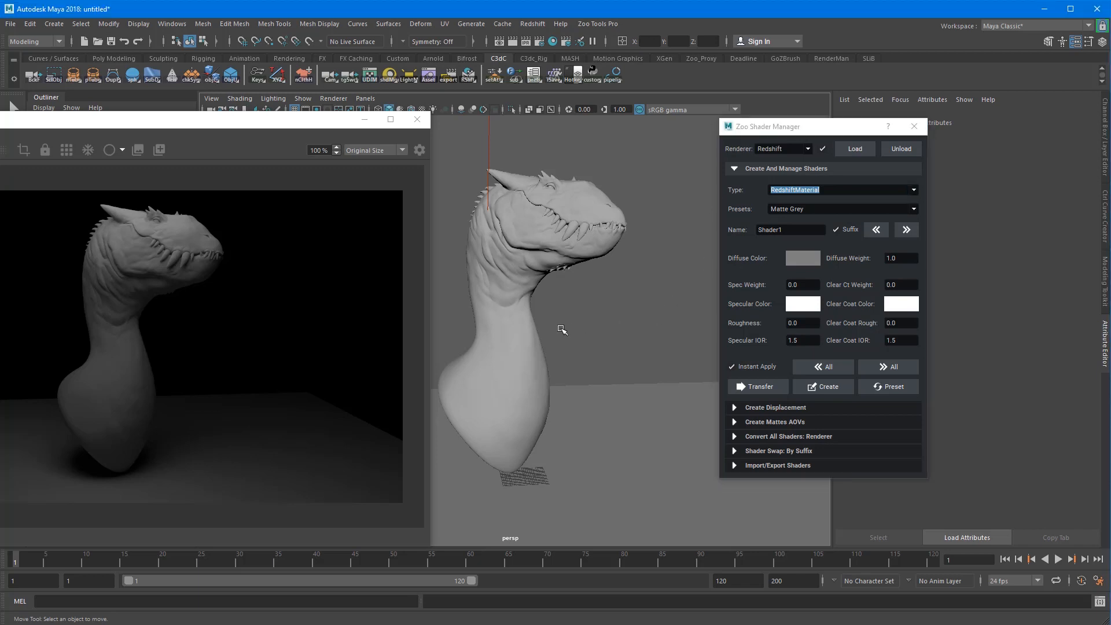
left_click(528, 277)
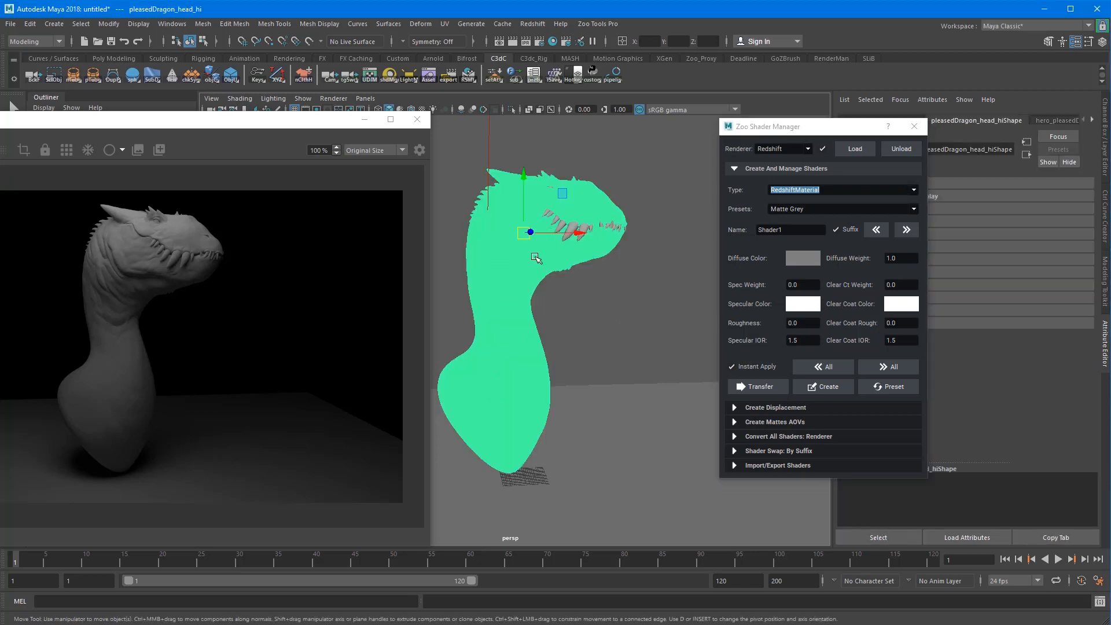
right_click(511, 214)
right_click_drag(509, 278, 511, 579)
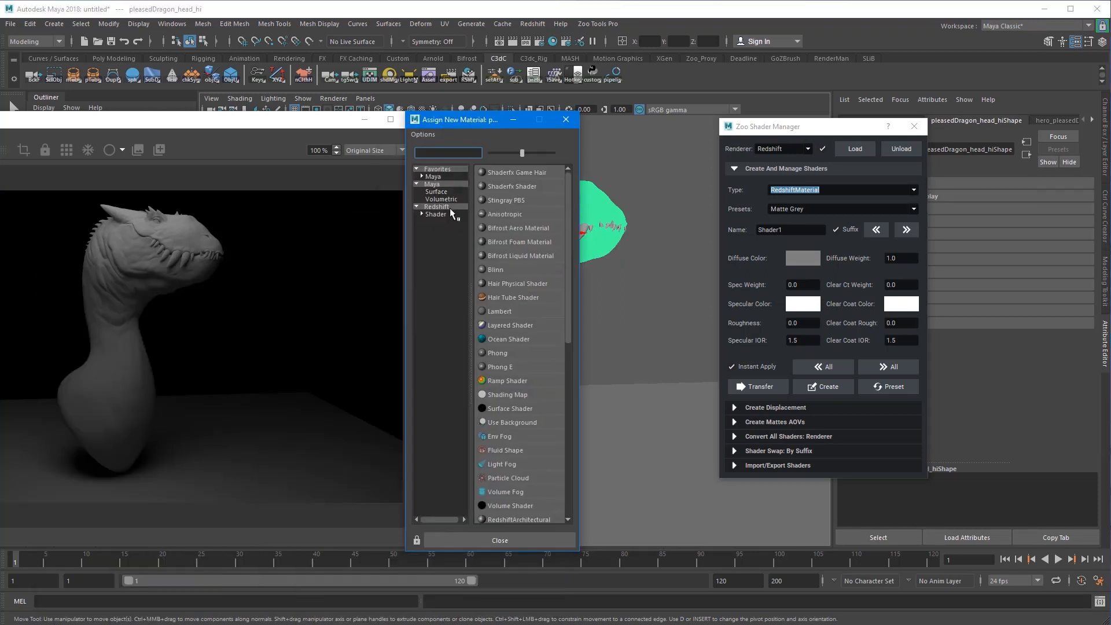
left_click(440, 207)
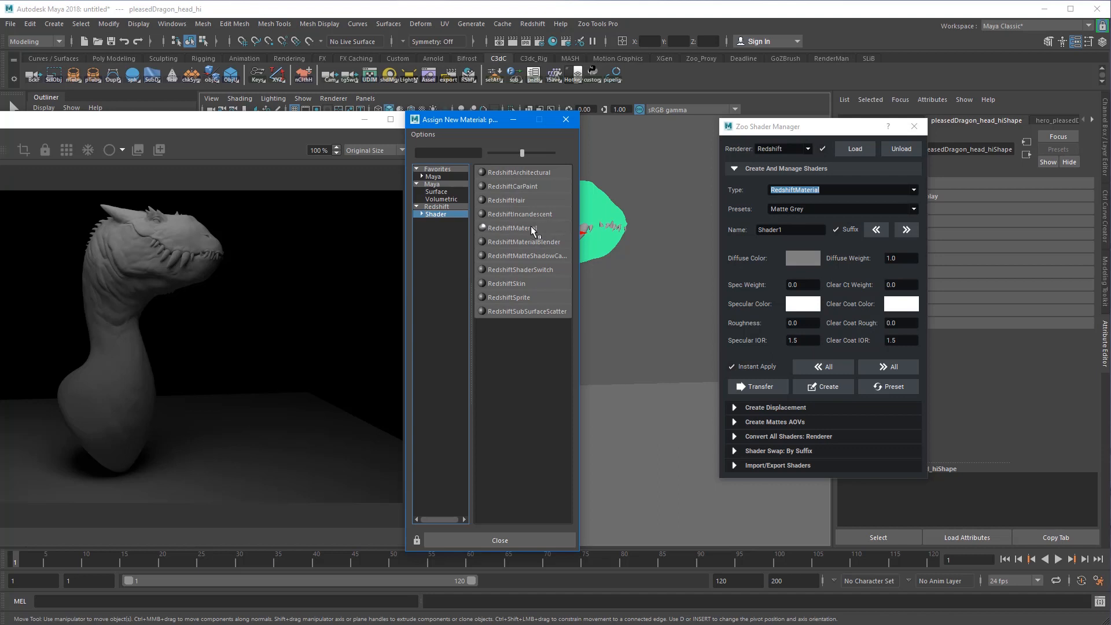
left_click(513, 228)
left_click_drag(846, 132, 750, 133)
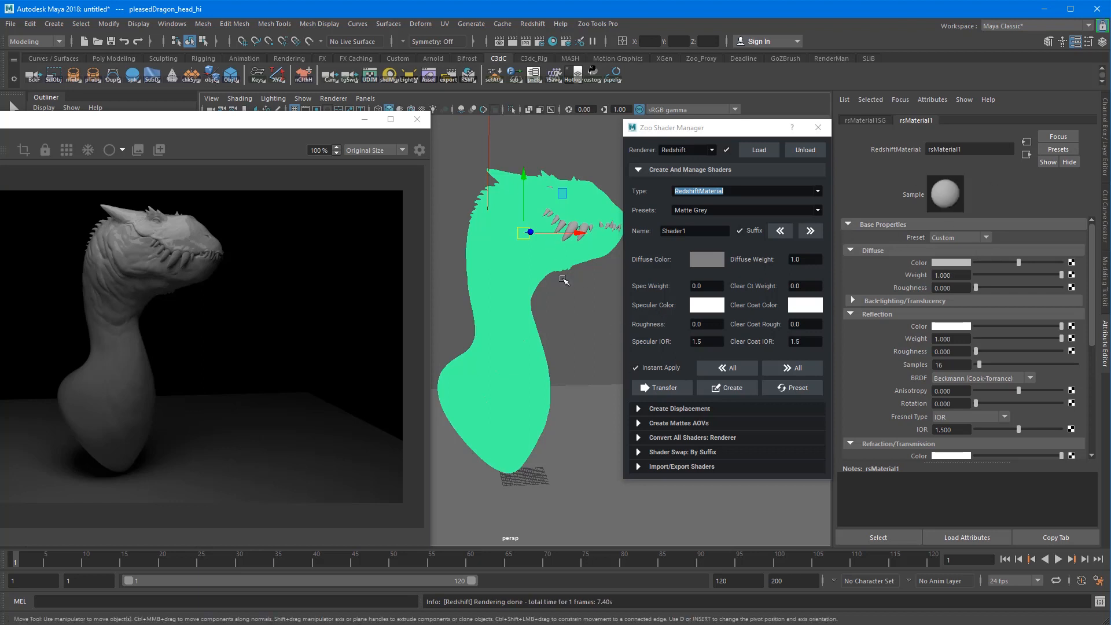
Undo the RedshiftMaterial assignment, deselect the dragon bust and close the Zoo Shader Manager
key("ctrl+z")
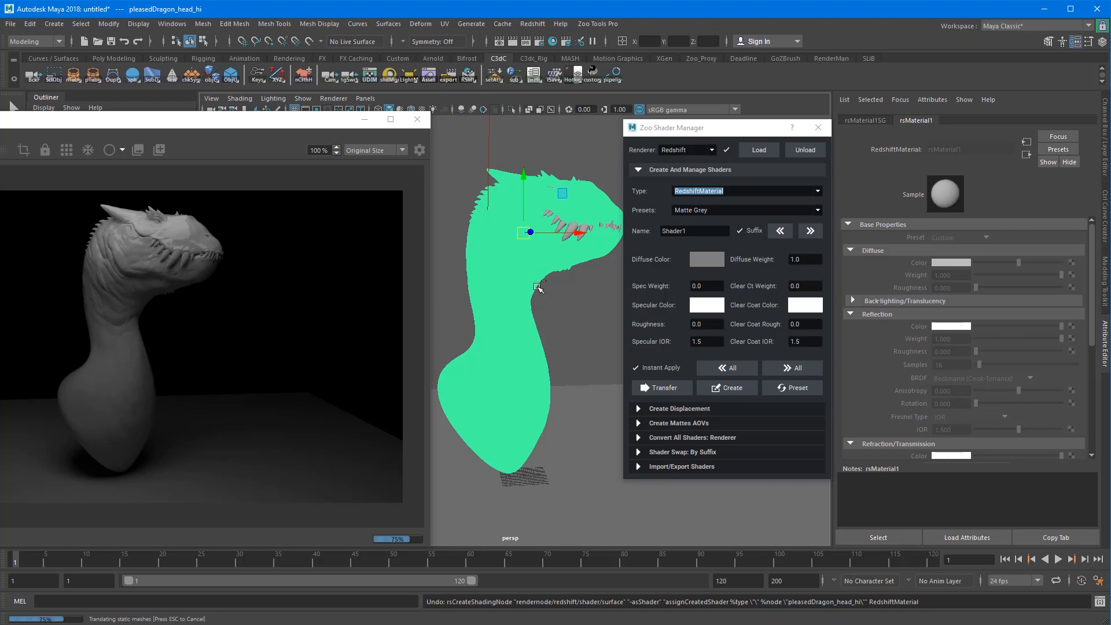
key("ctrl+z")
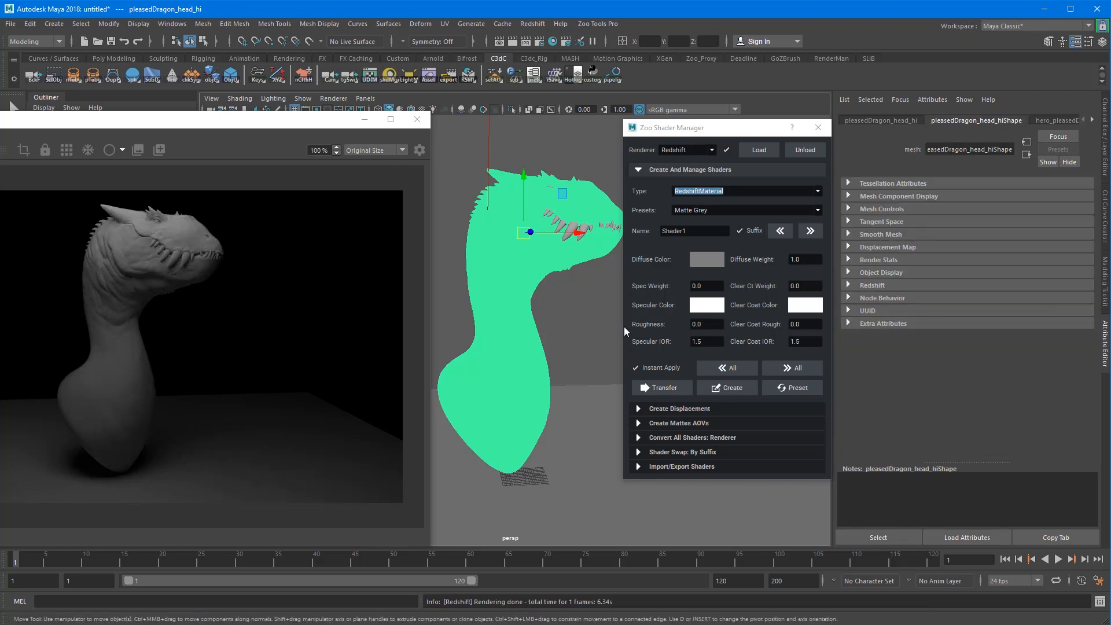
left_click(561, 310)
left_click(818, 127)
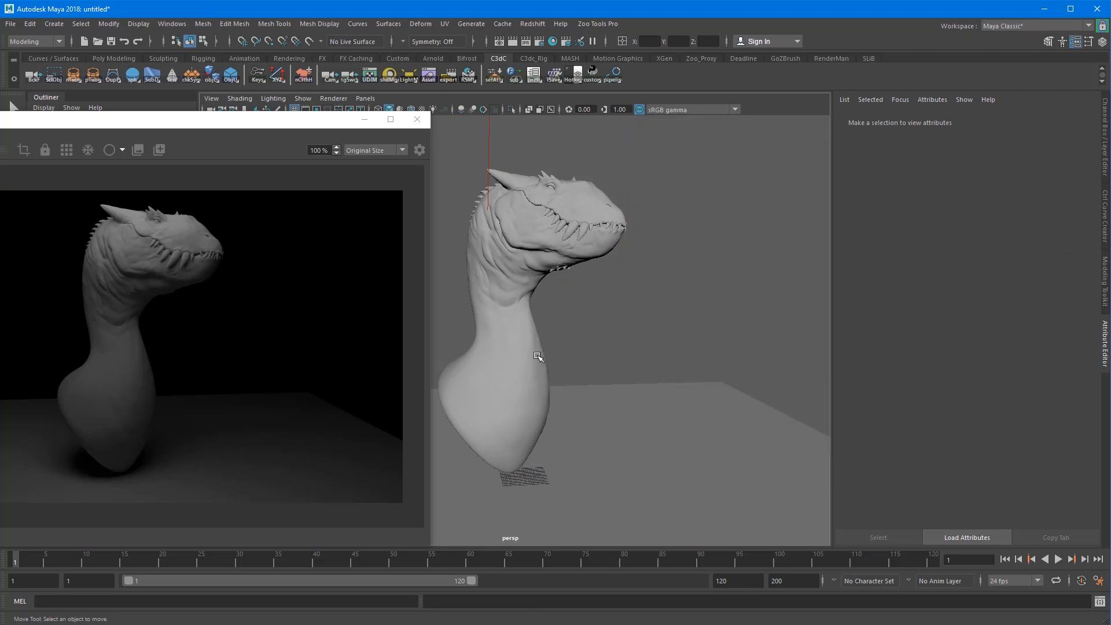
Create a Matte Grey RedshiftMaterial named Shader1 on the dragon bust using the Zoo Shader Manager
left_click(389, 78)
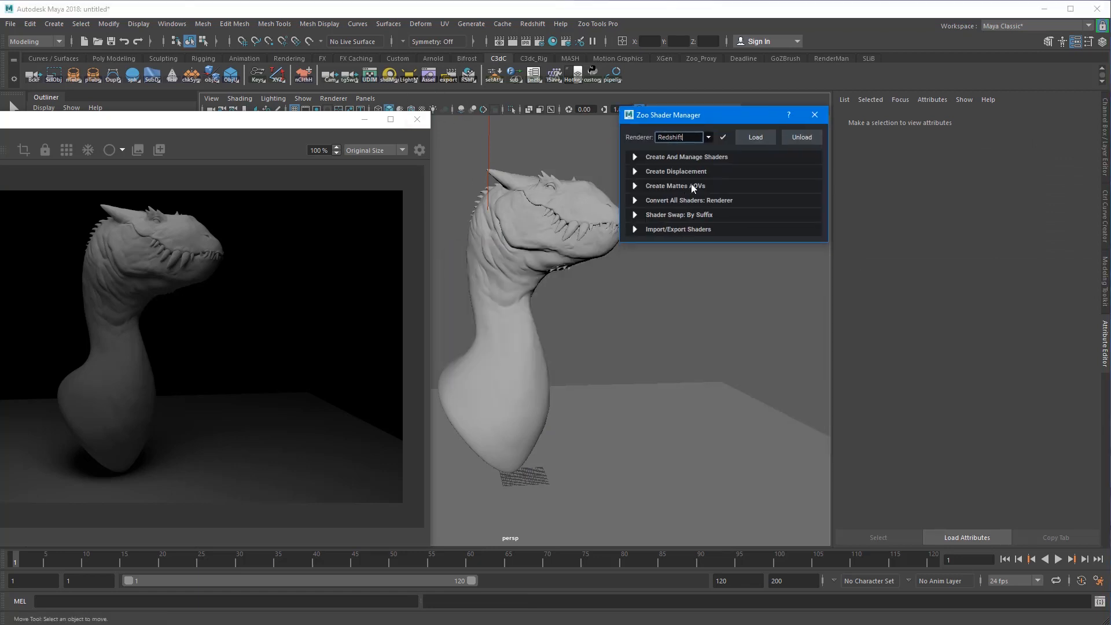
left_click(689, 162)
left_click(536, 343)
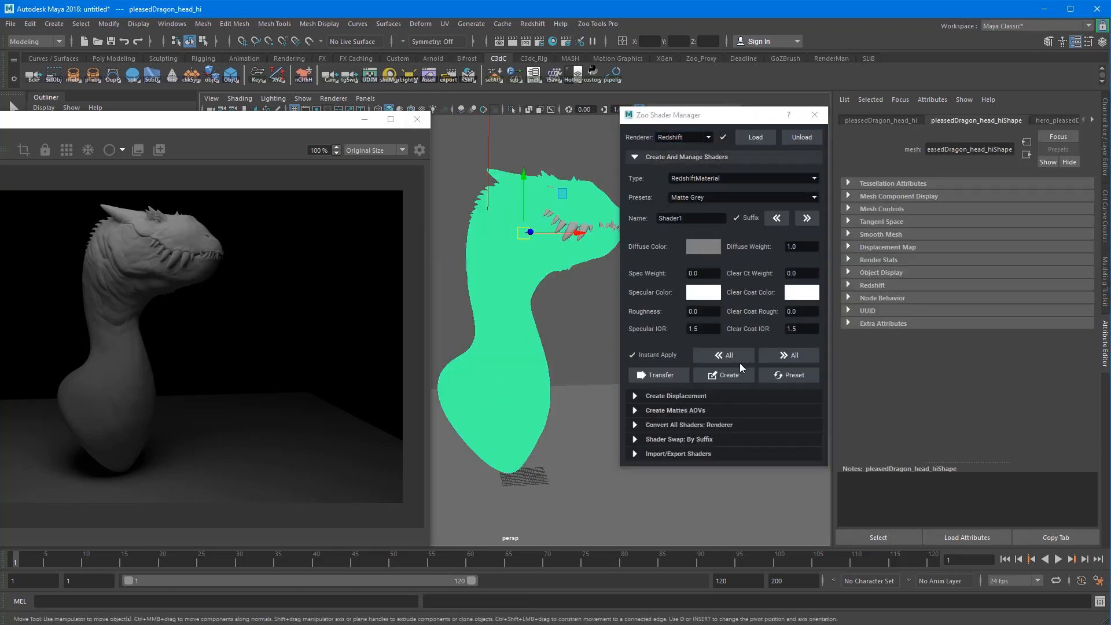
left_click(728, 375)
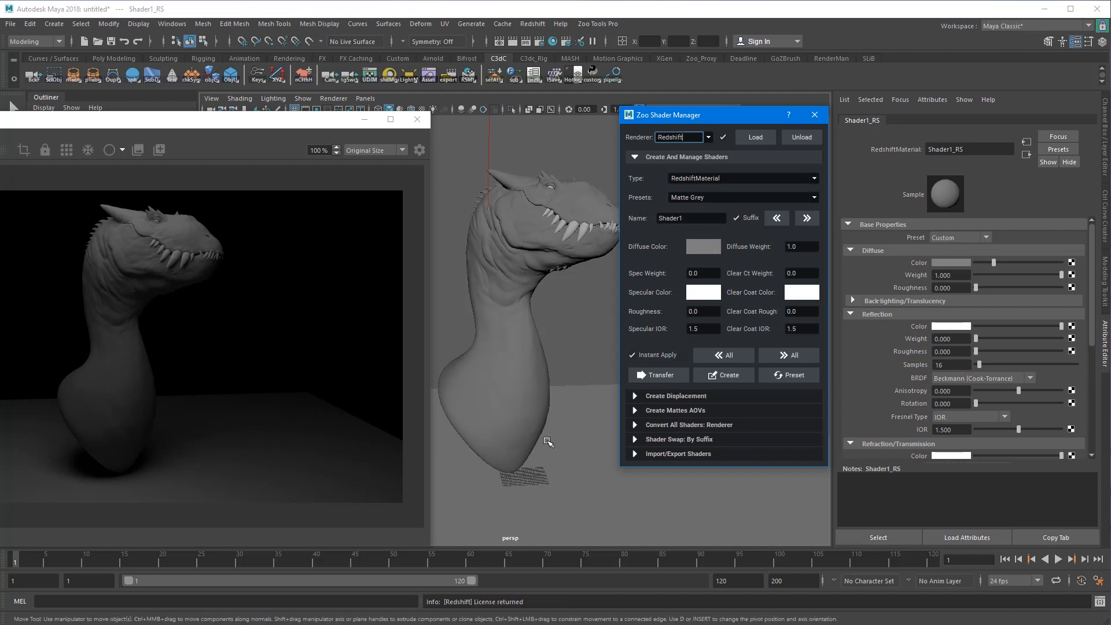
Compare the Zoo specular and clear coat weights with the Reflection and Coating attributes of the new Redshift shader
left_click(692, 274)
left_click(793, 273)
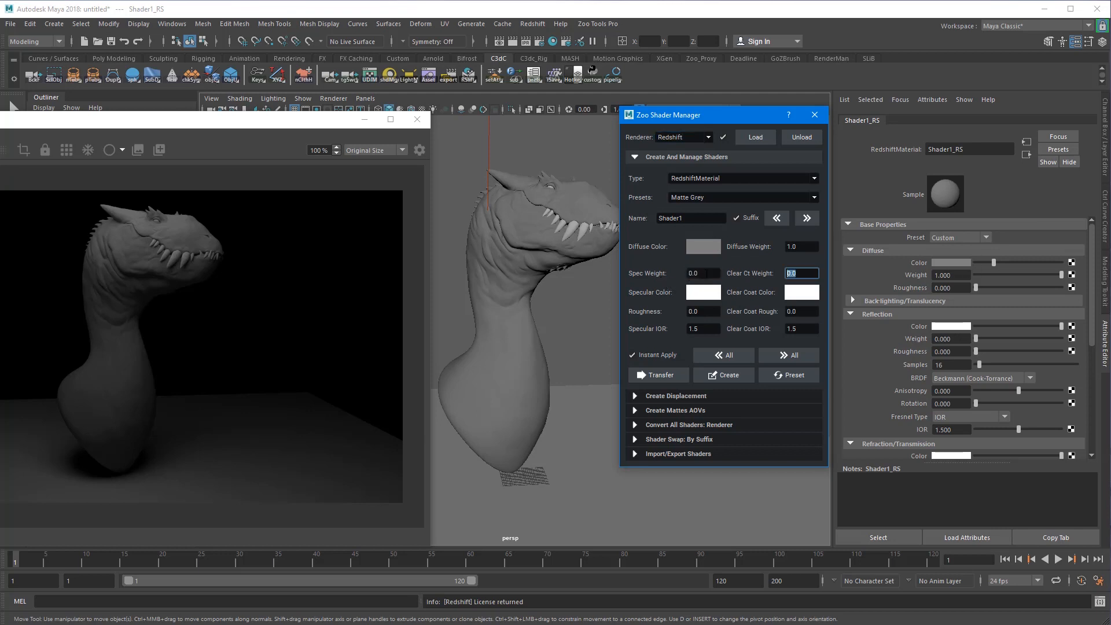
left_click(706, 274)
scroll(1010, 392, "down", 5)
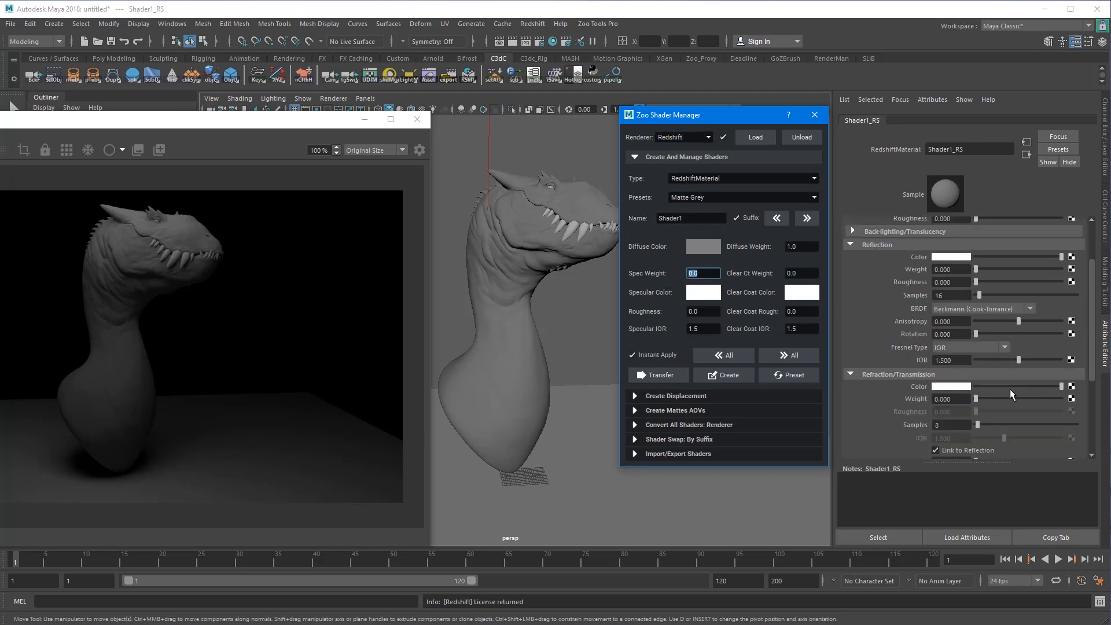
left_click(871, 377)
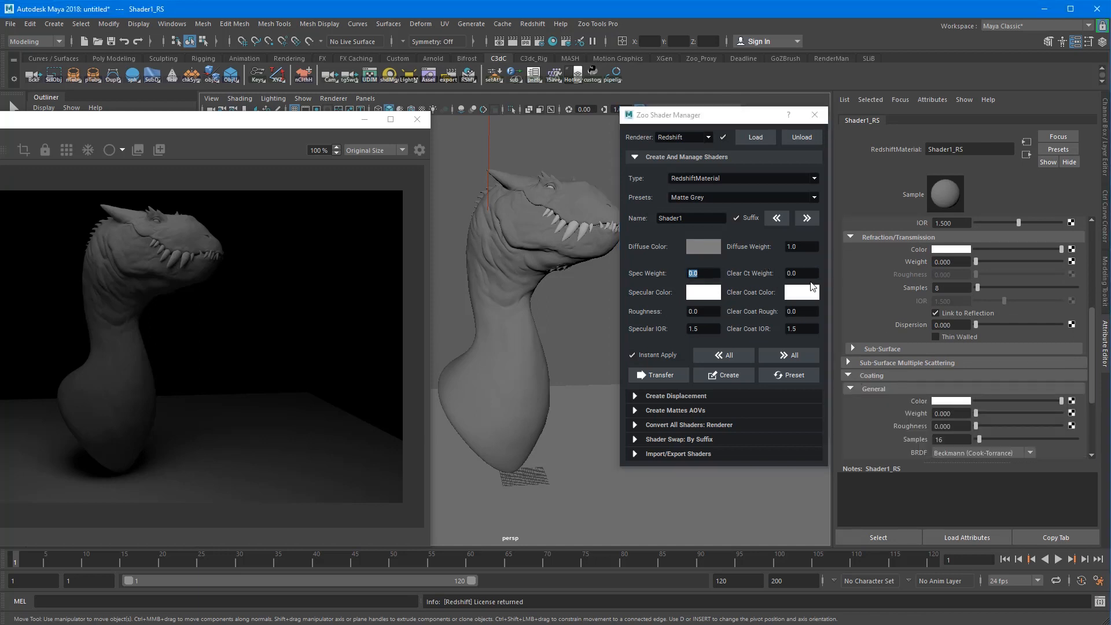
Collapse the General coating attributes of the Redshift shader and clear the selection
left_click(885, 389)
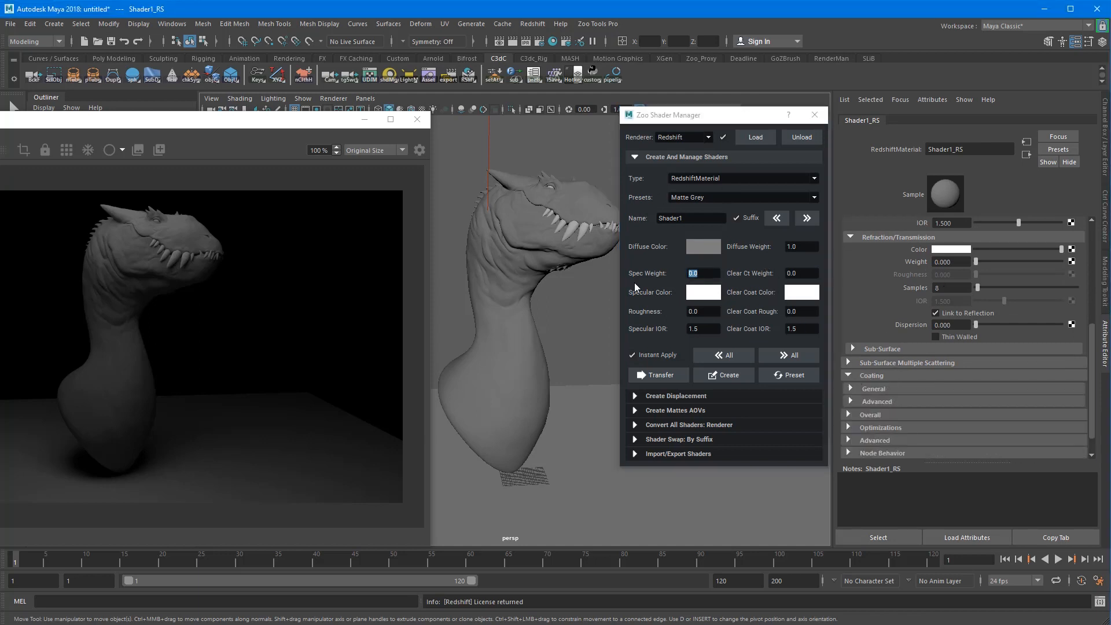
scroll(856, 315, "up", 2)
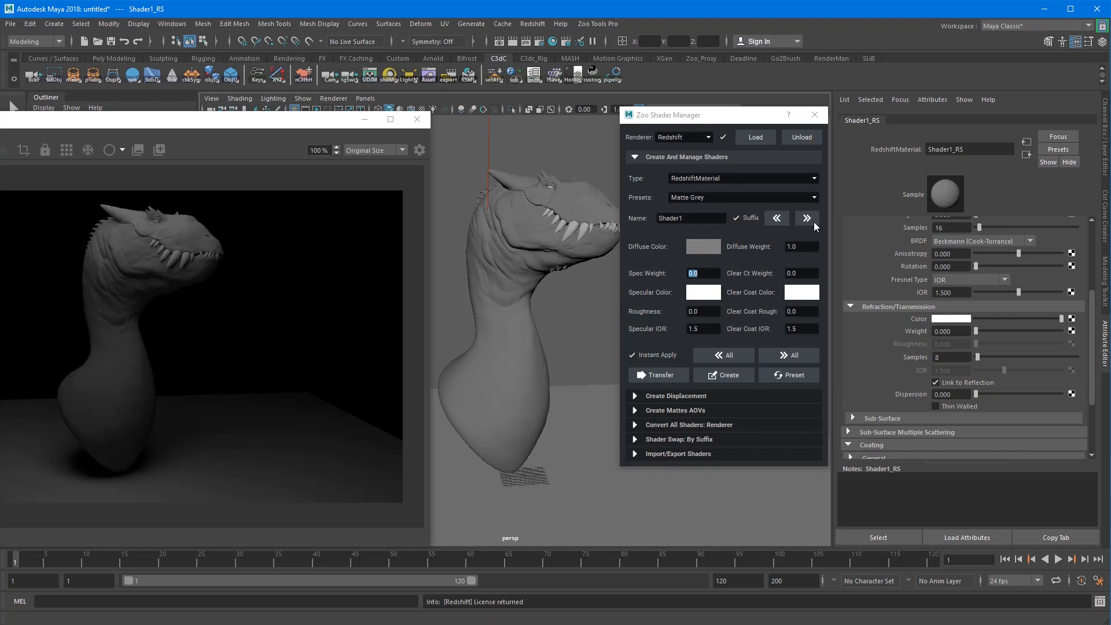
left_click_drag(747, 115, 770, 116)
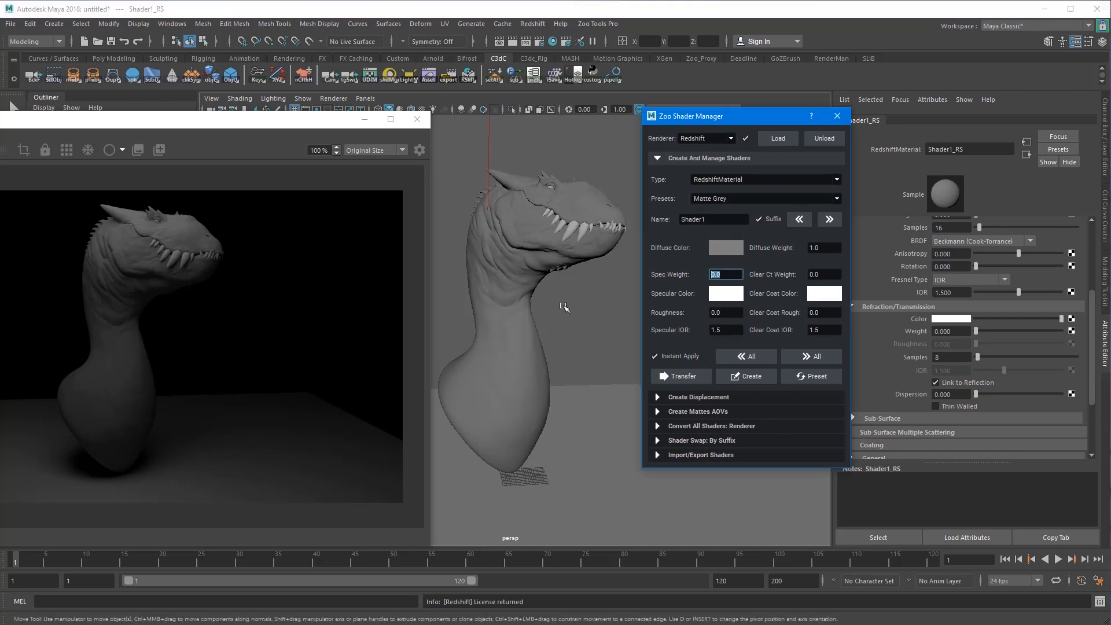
left_click(637, 284)
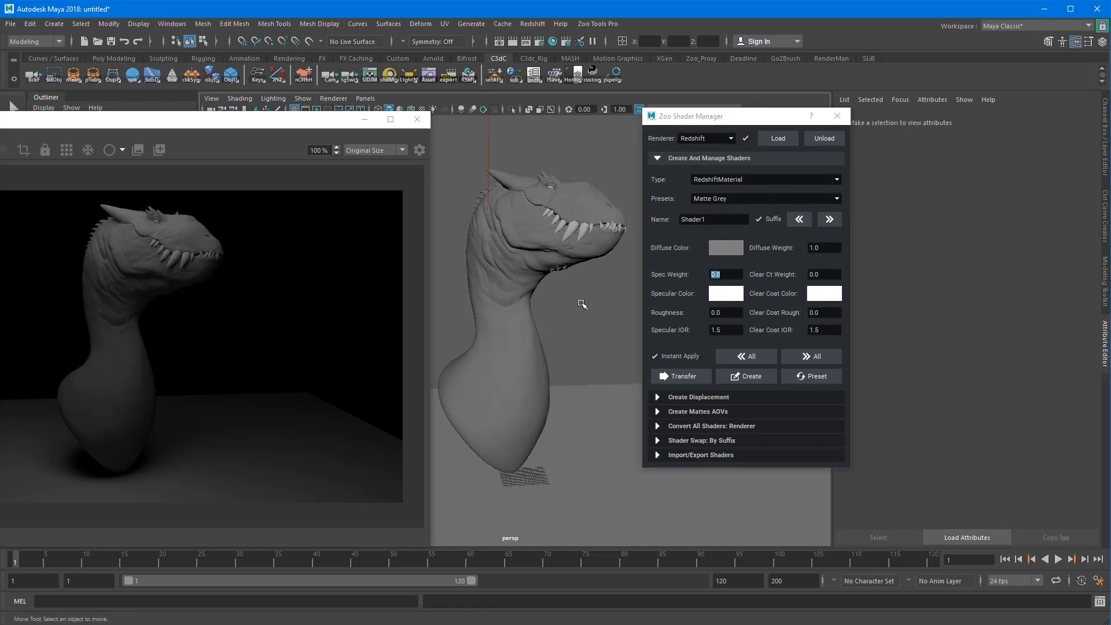
Select the dragon bust and bring up its assigned Shader1_RS material with the Diffuse and Reflection attributes in view
left_click(515, 333)
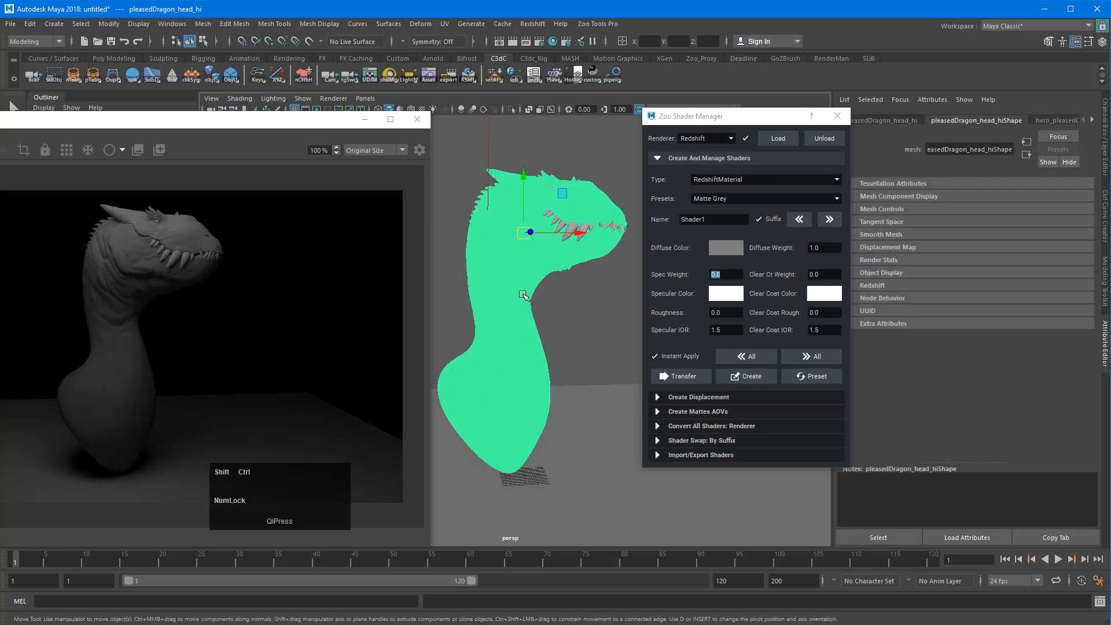
key("ctrl+shift+a")
left_click_drag(784, 115, 721, 104)
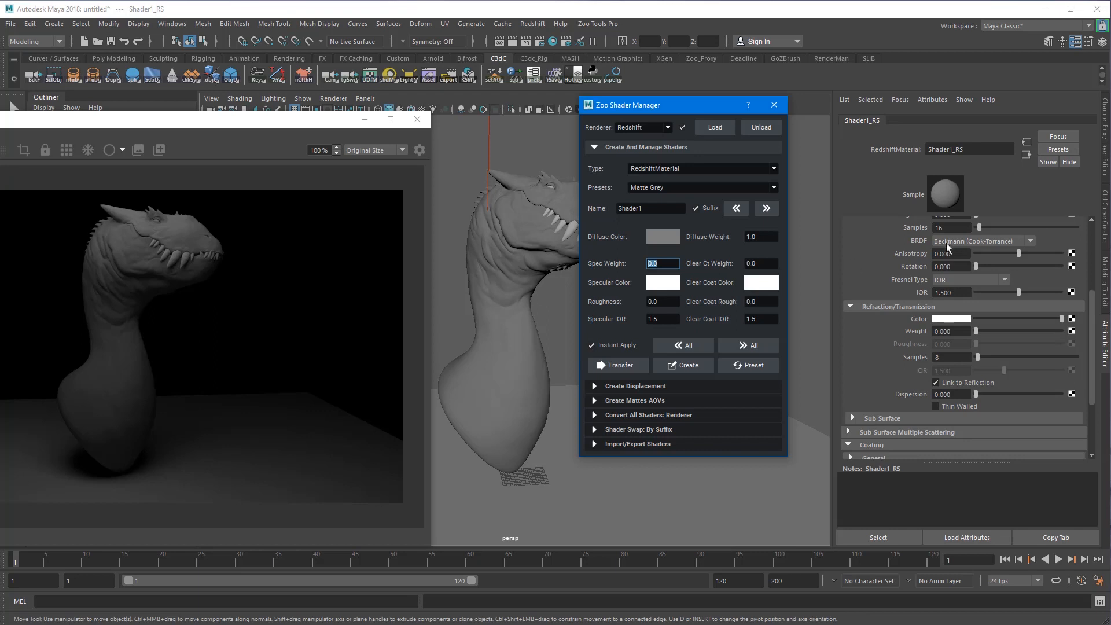
scroll(947, 244, "up", 5)
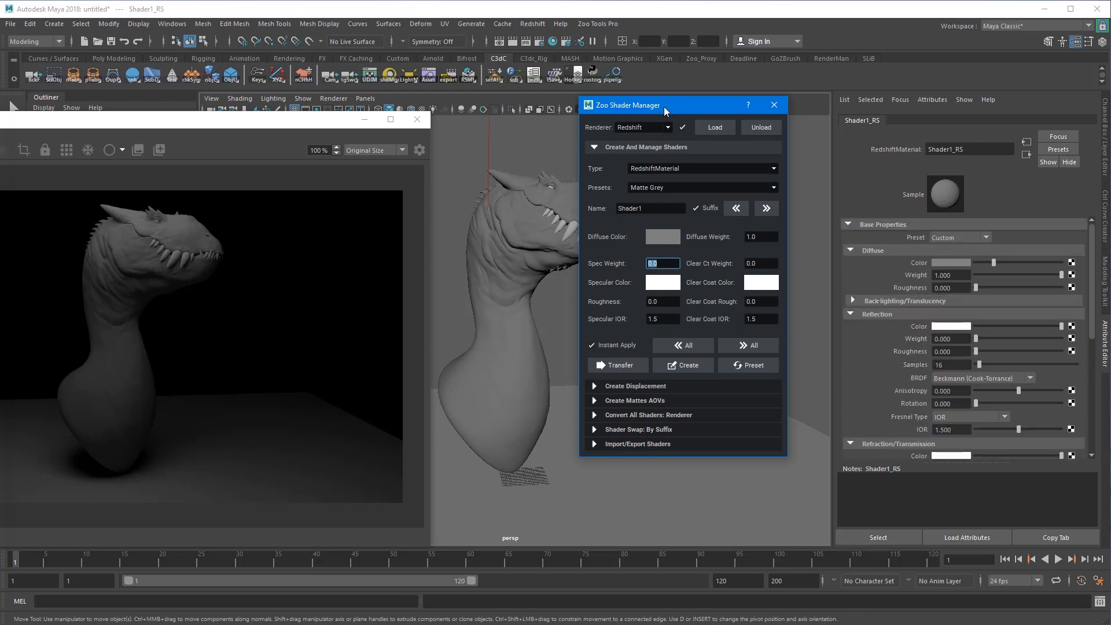
Set the shader's diffuse color to bright red (#e00003) in the Zoo Shader Manager and check the dragon render
left_click_drag(665, 108, 799, 84)
left_click(797, 214)
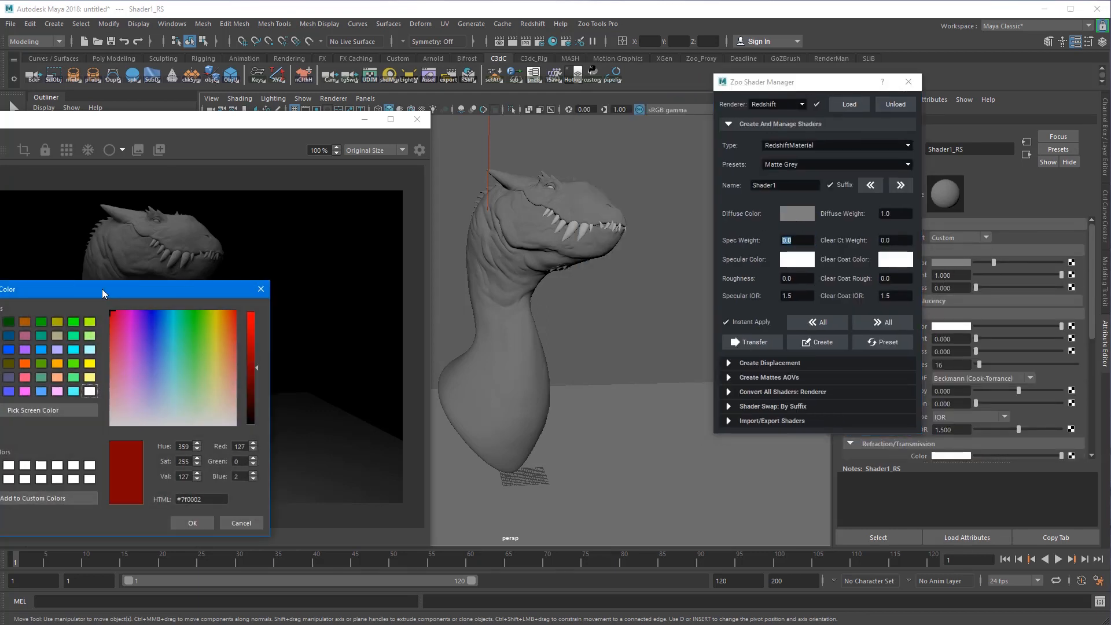
left_click_drag(254, 375, 255, 314)
left_click(192, 523)
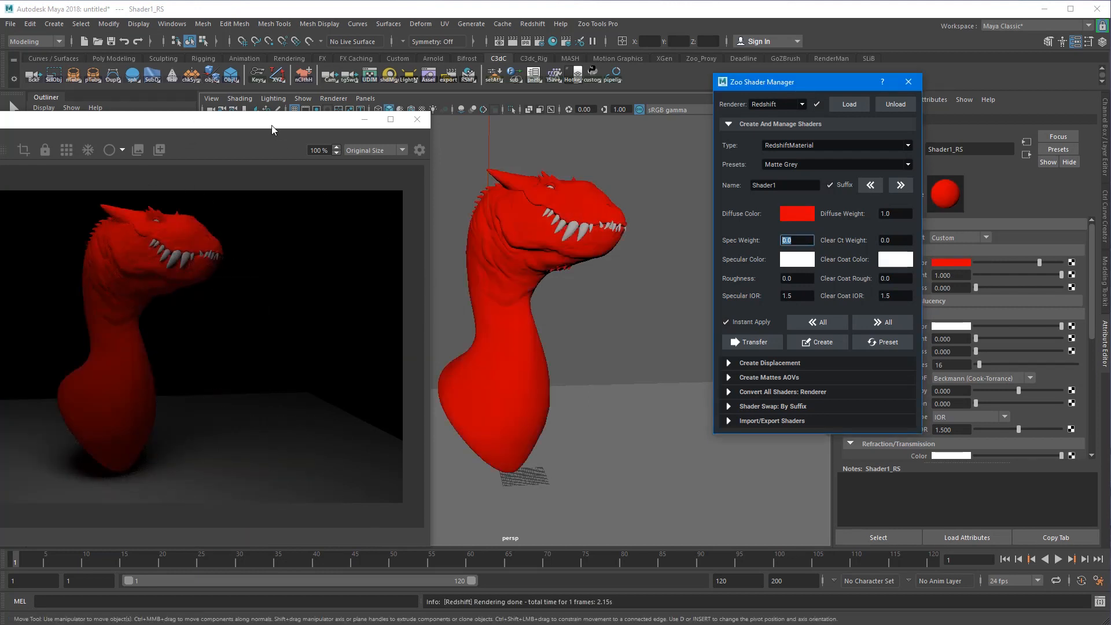
left_click_drag(272, 128, 322, 119)
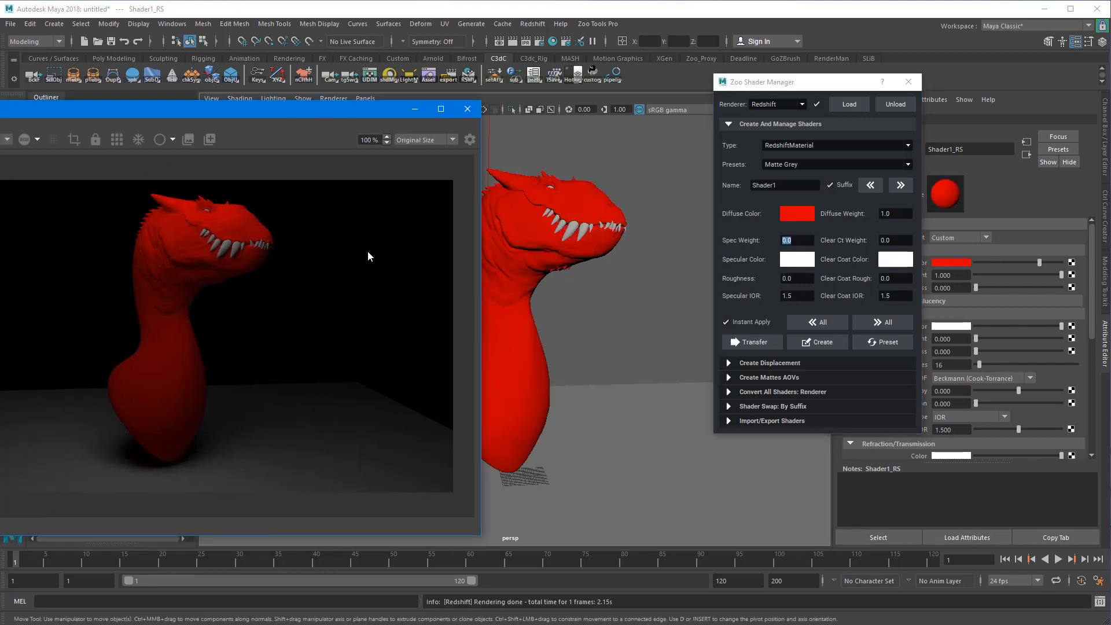
Set the shader's diffuse color to dark grey (#2c2c2c) in the Zoo Shader Manager
left_click_drag(804, 86, 760, 117)
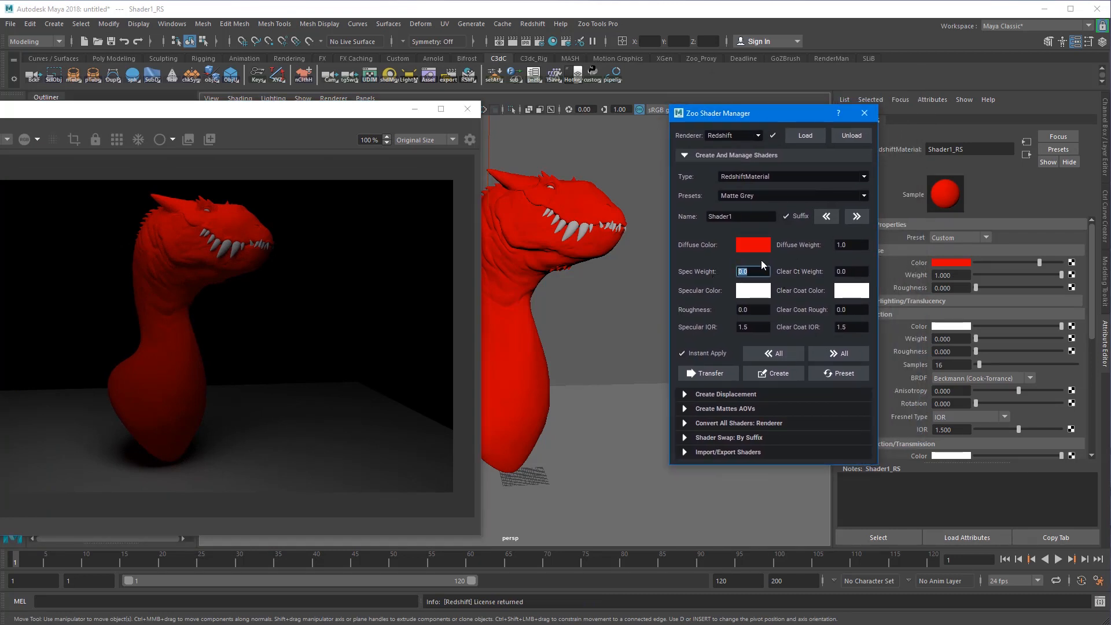
left_click(758, 241)
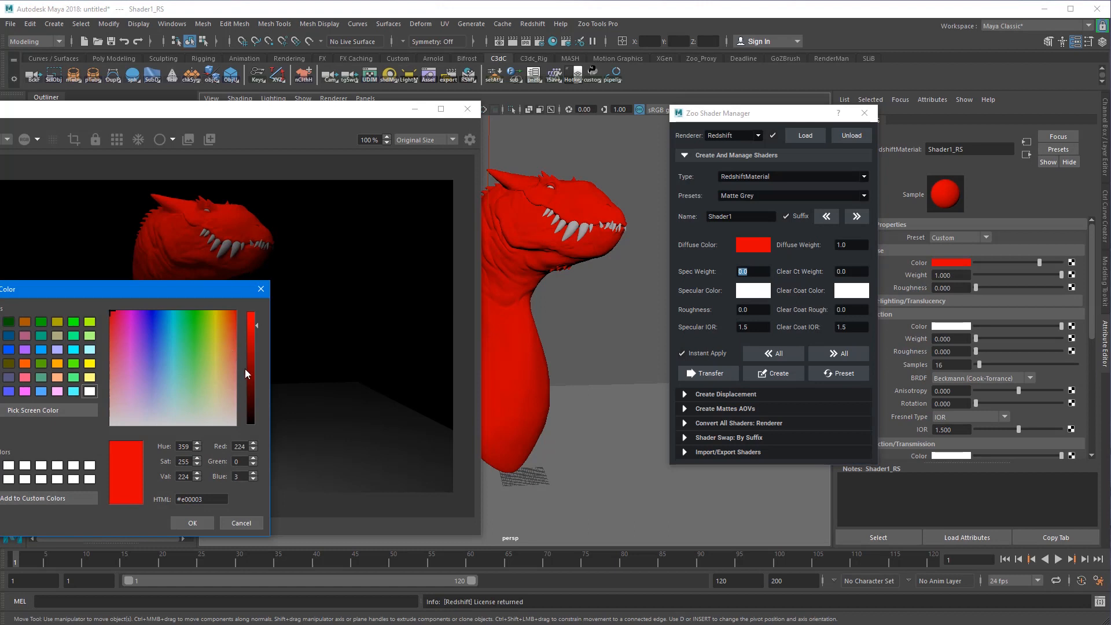
left_click_drag(245, 369, 255, 405)
left_click_drag(165, 349, 134, 449)
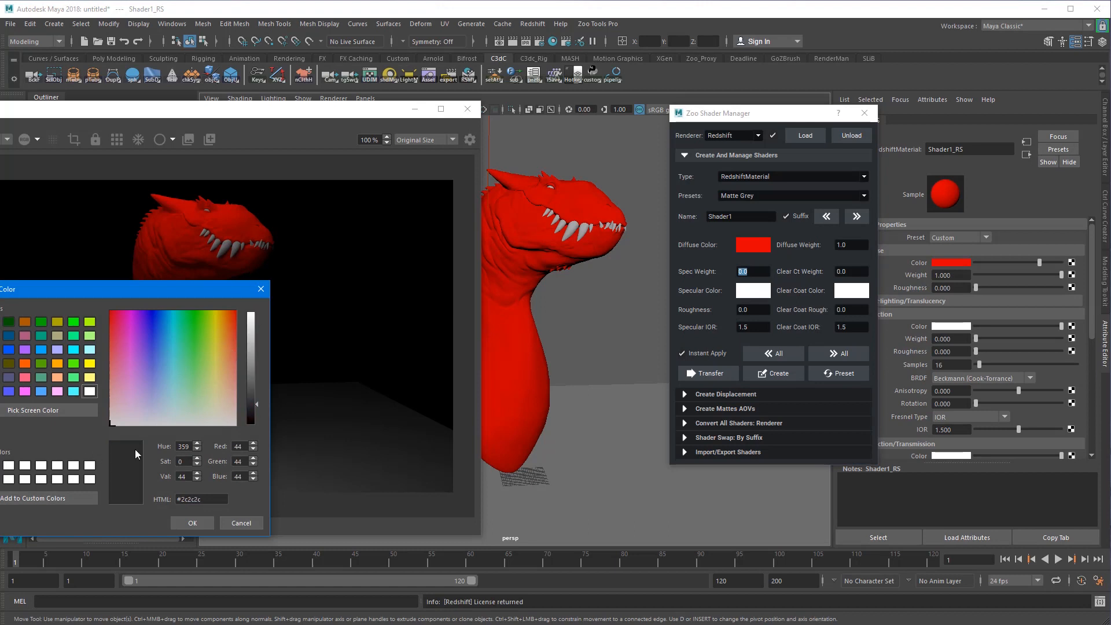
left_click(205, 520)
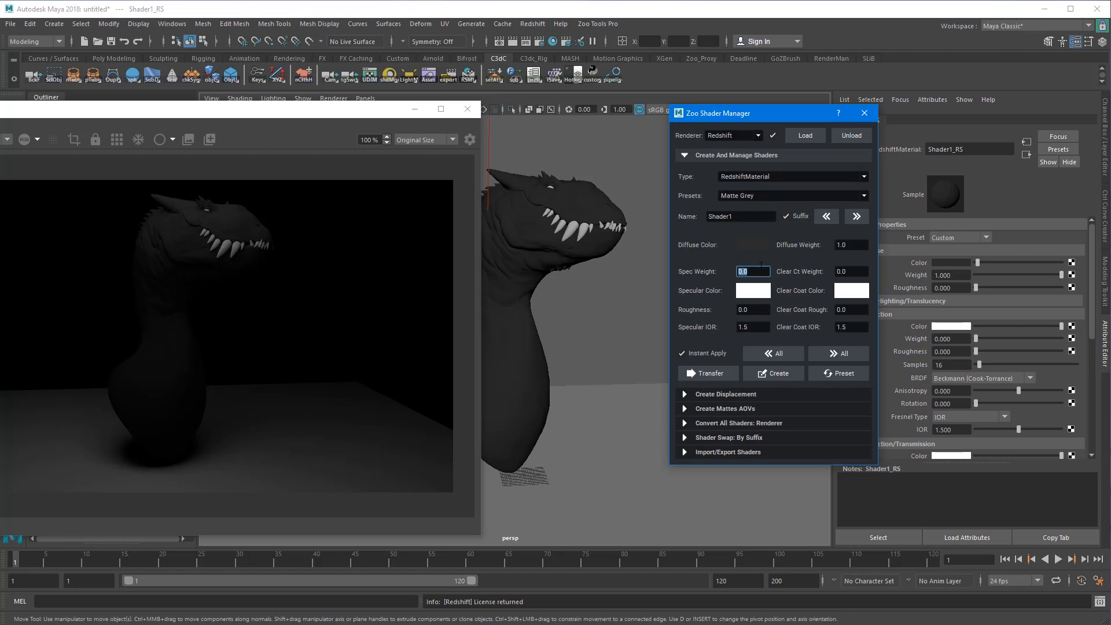
Set the shader's specular weight to 1 and its specular roughness to 0.4
type("1")
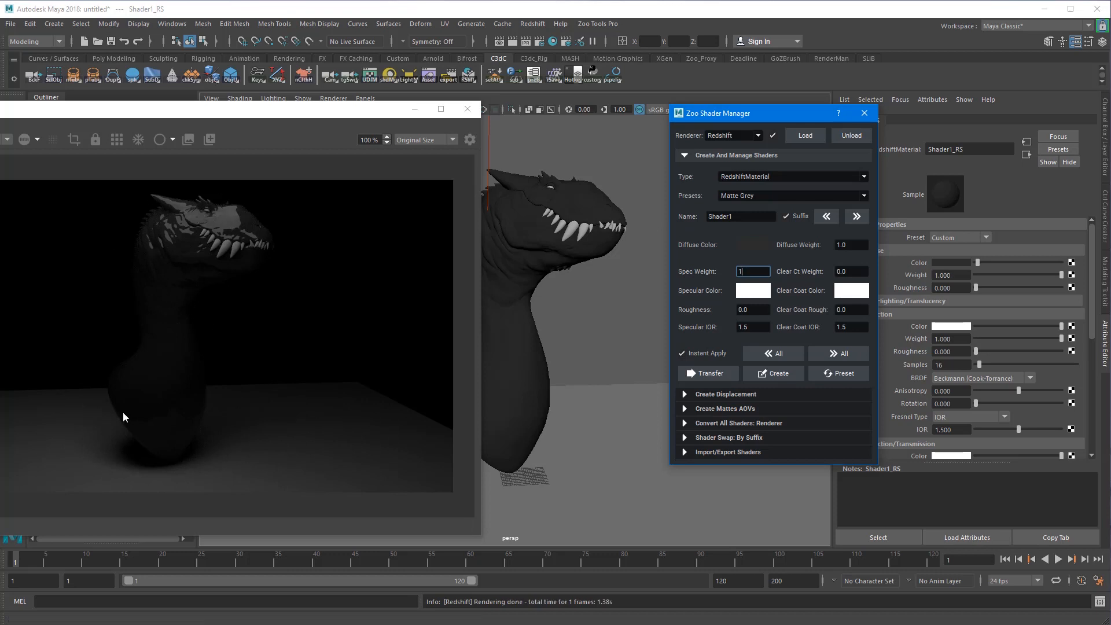
key("Tab")
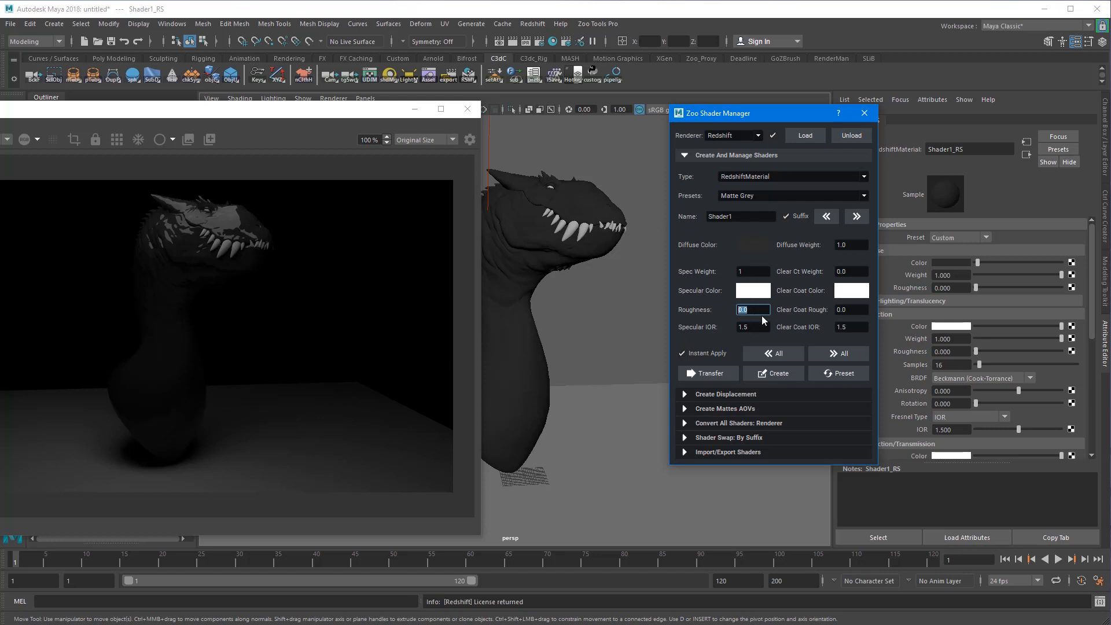
key("Return")
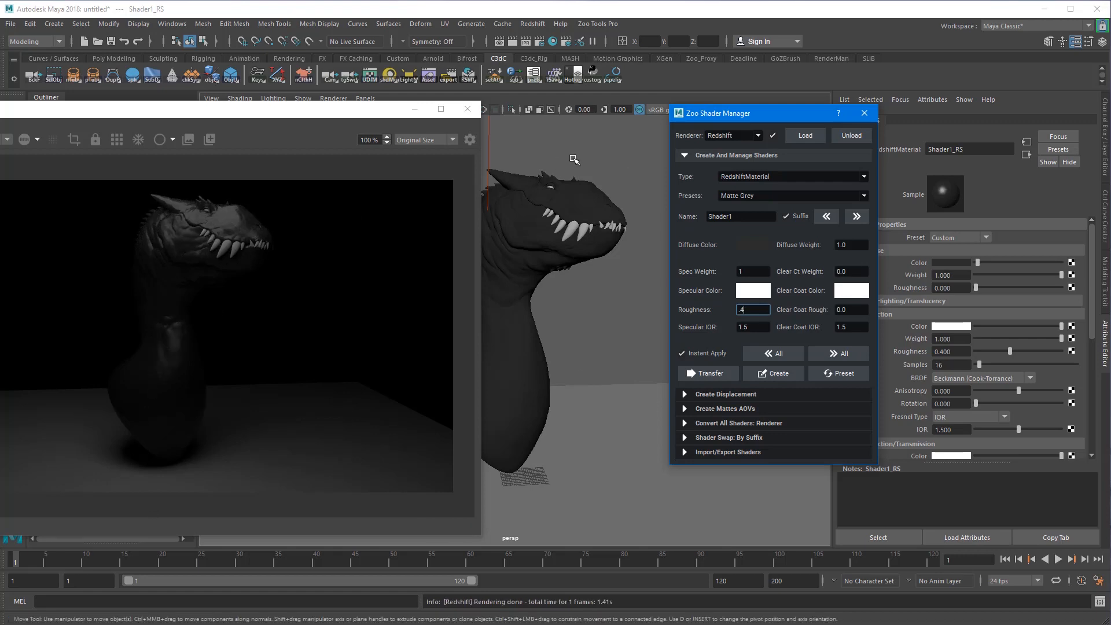
Select the key light near the dragon's head and try to set the shader's diffuse color to bright red
left_click_drag(574, 162, 589, 210, "alt")
left_click(514, 212)
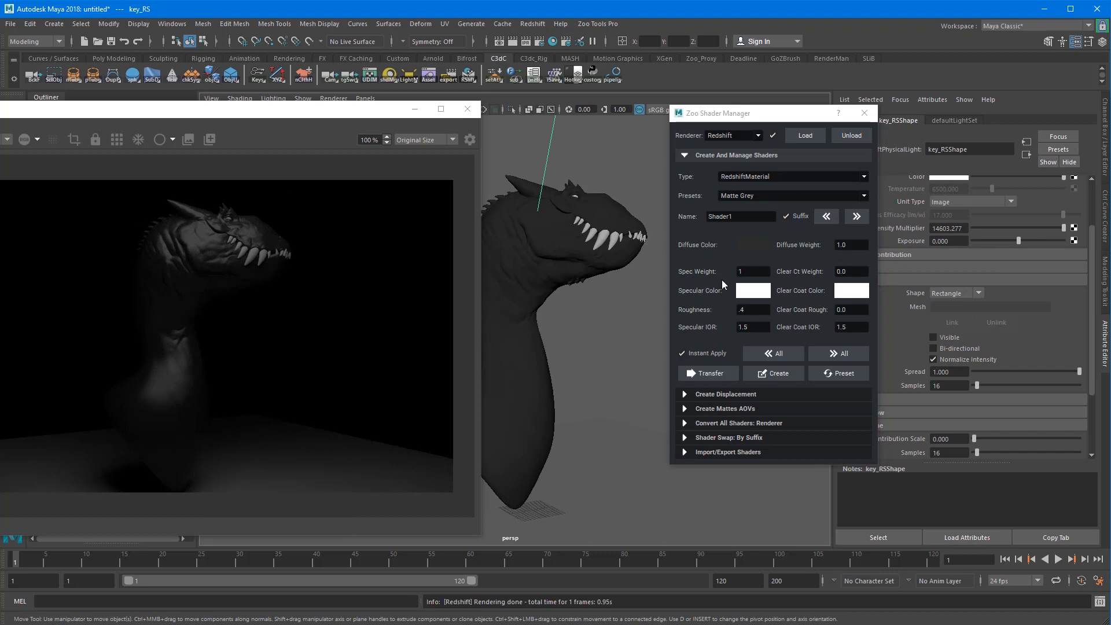
left_click(752, 245)
left_click(111, 312)
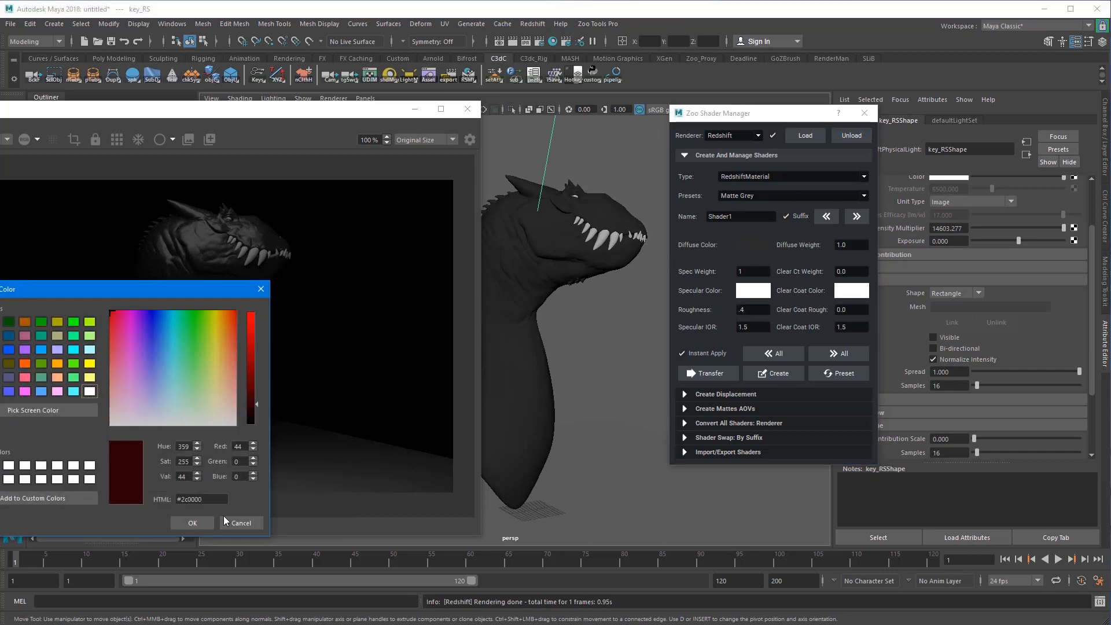
left_click_drag(251, 400, 251, 311)
left_click(192, 523)
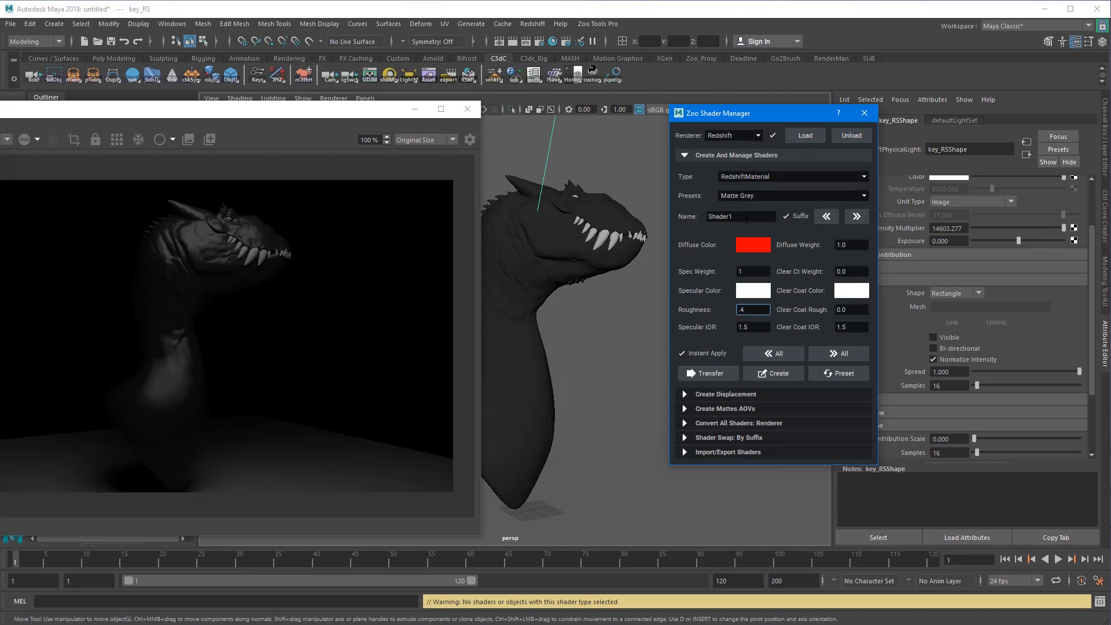
Apply the current shader settings, with red diffuse color and .4 roughness, to the dragon head mesh
left_click(523, 301)
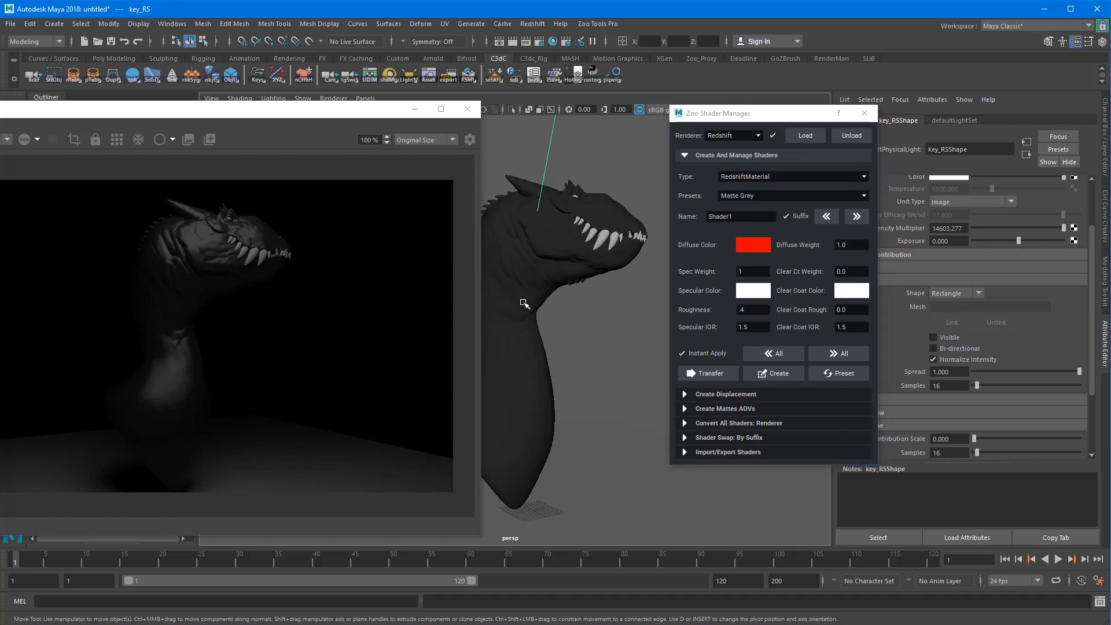
left_click(848, 354)
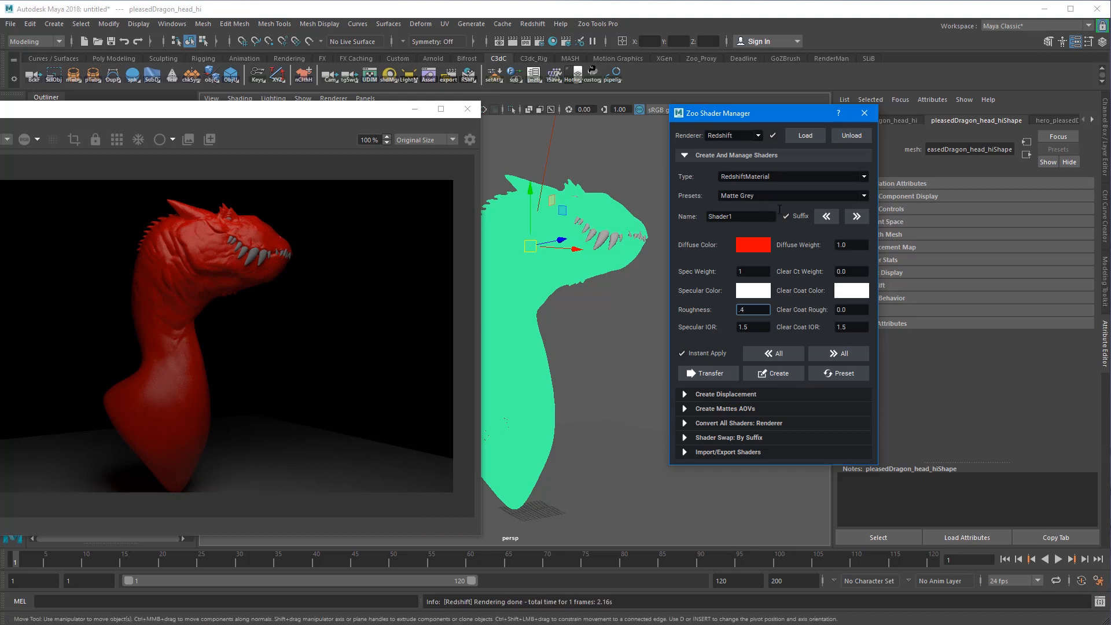
Change the dragon shader's diffuse color to blue #2243ff
left_click(756, 247)
left_click(154, 325)
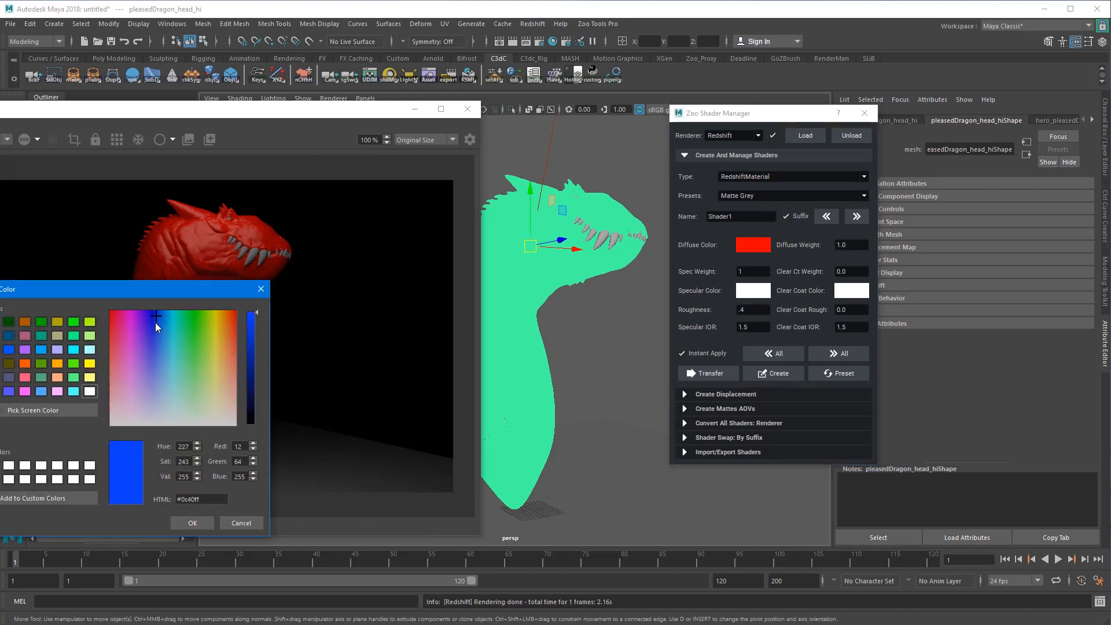
left_click(192, 523)
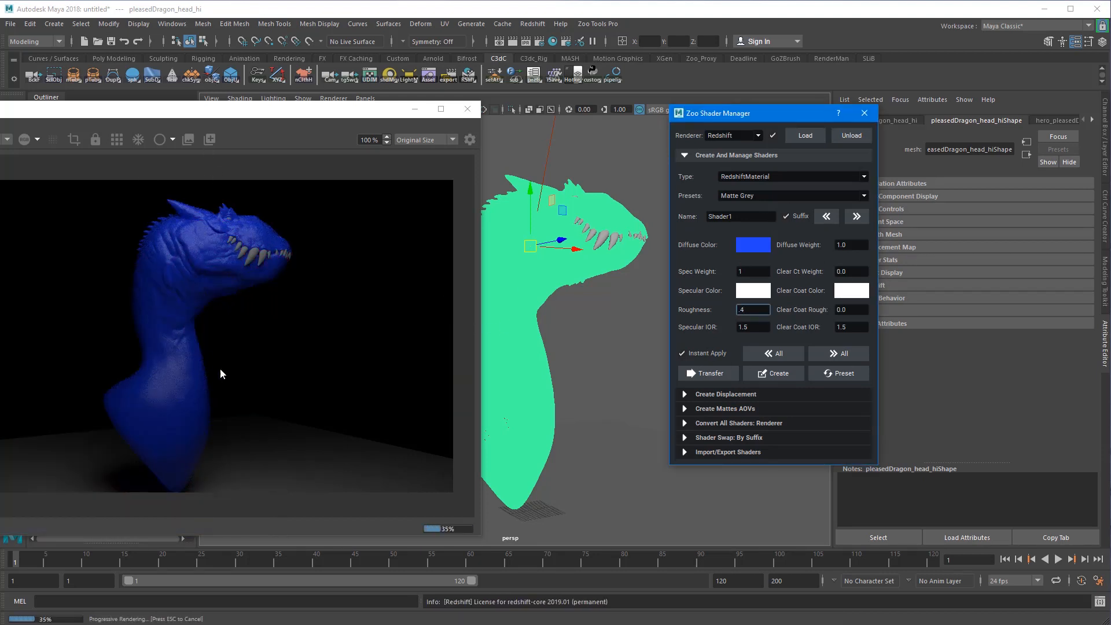
left_click_drag(746, 309, 719, 310)
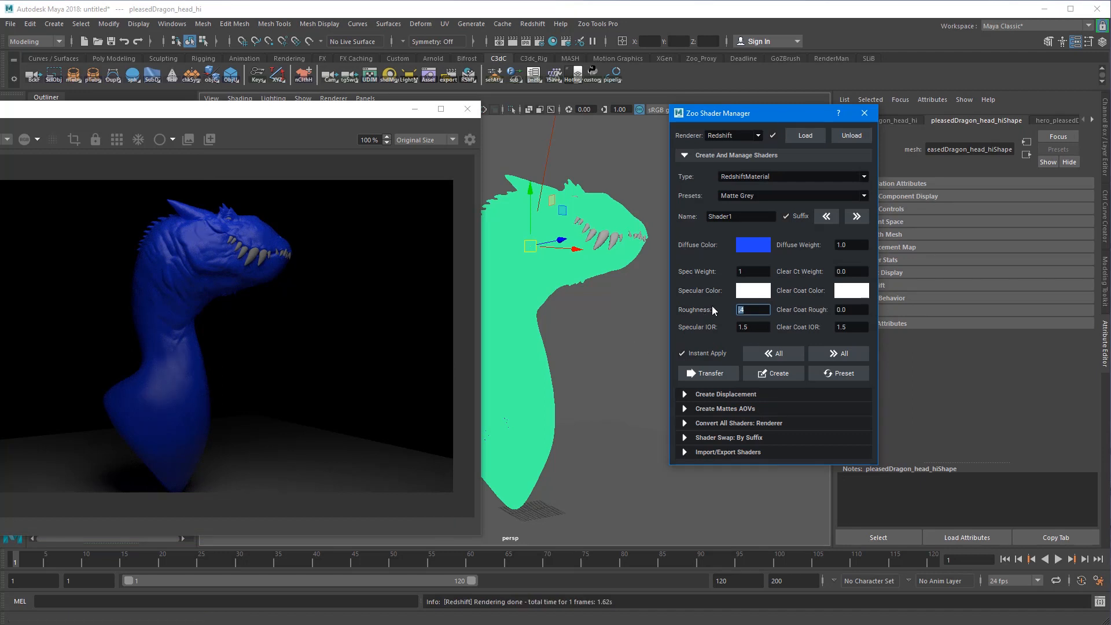
key("Tab")
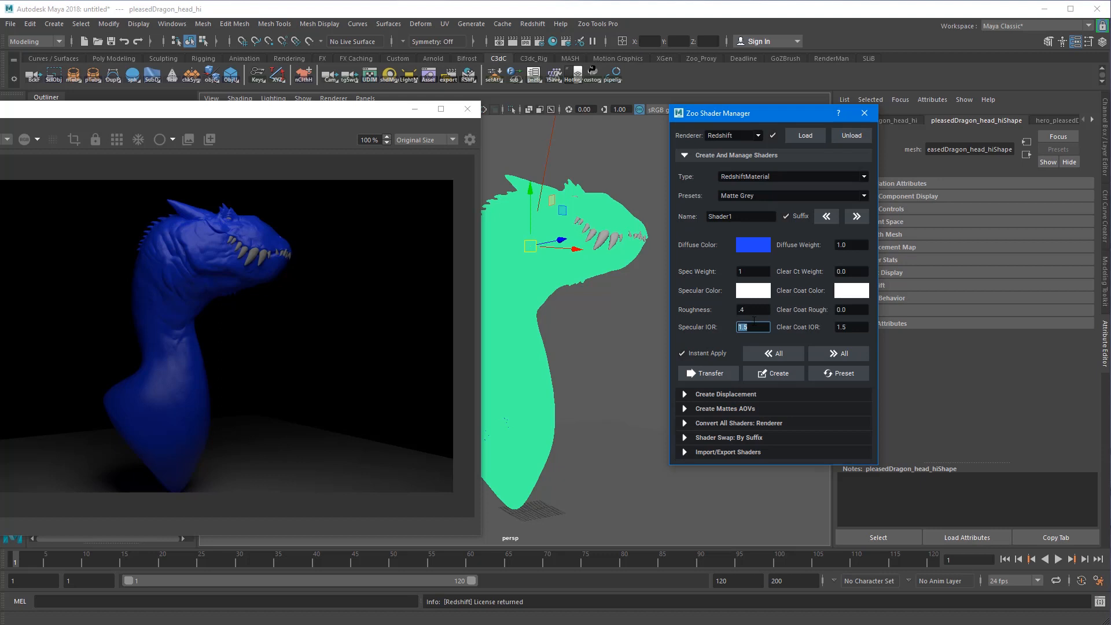
Set the dragon shader's diffuse color to black #000000
left_click(756, 248)
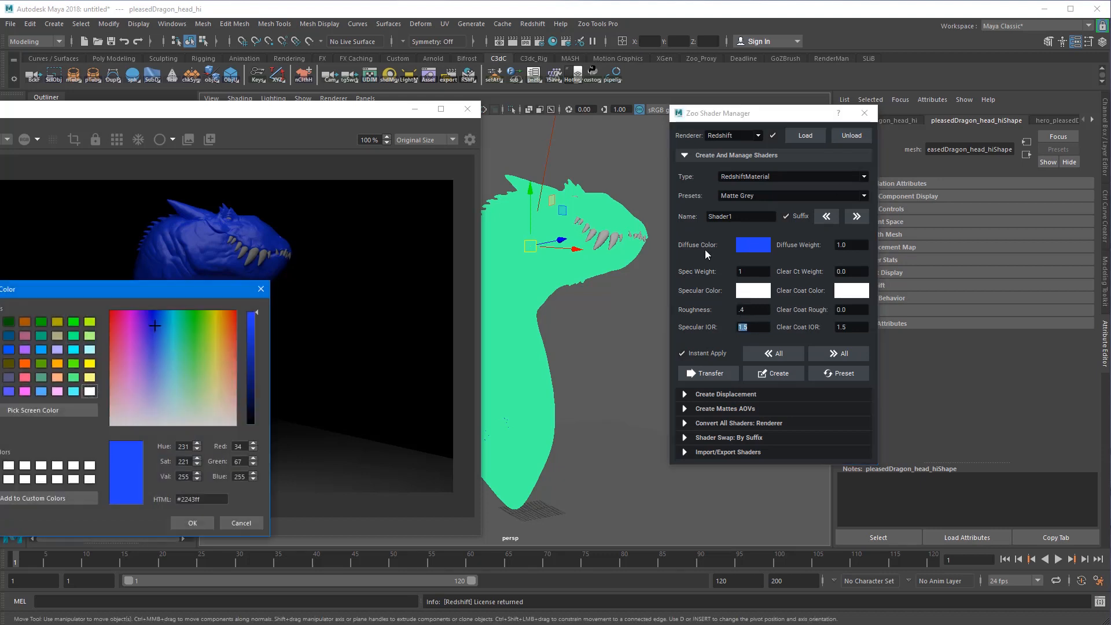
left_click_drag(254, 359, 254, 435)
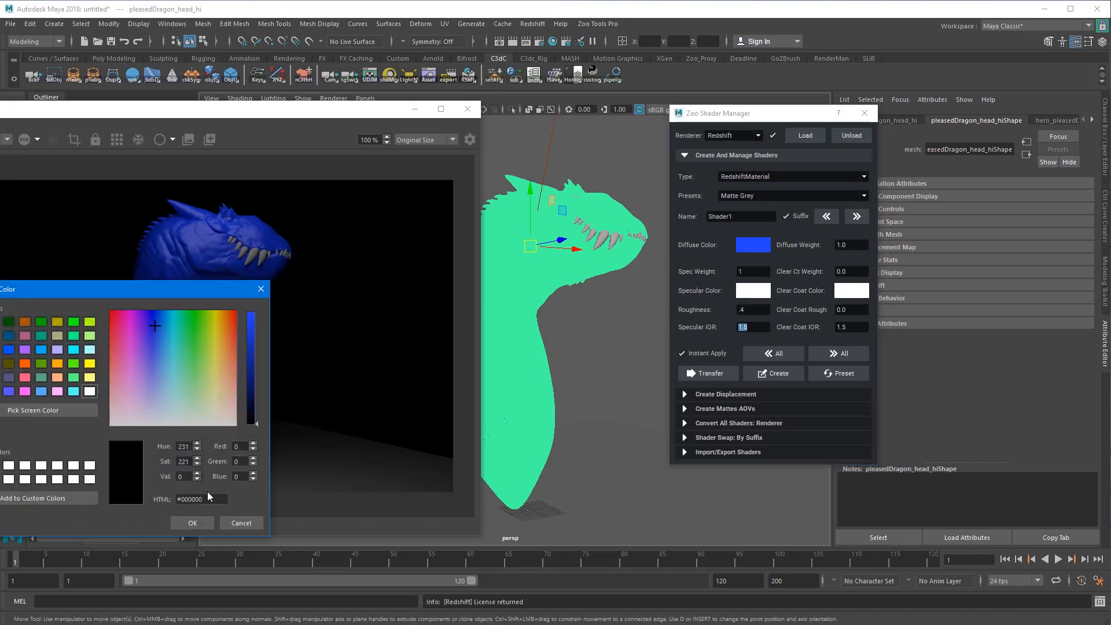
left_click(192, 522)
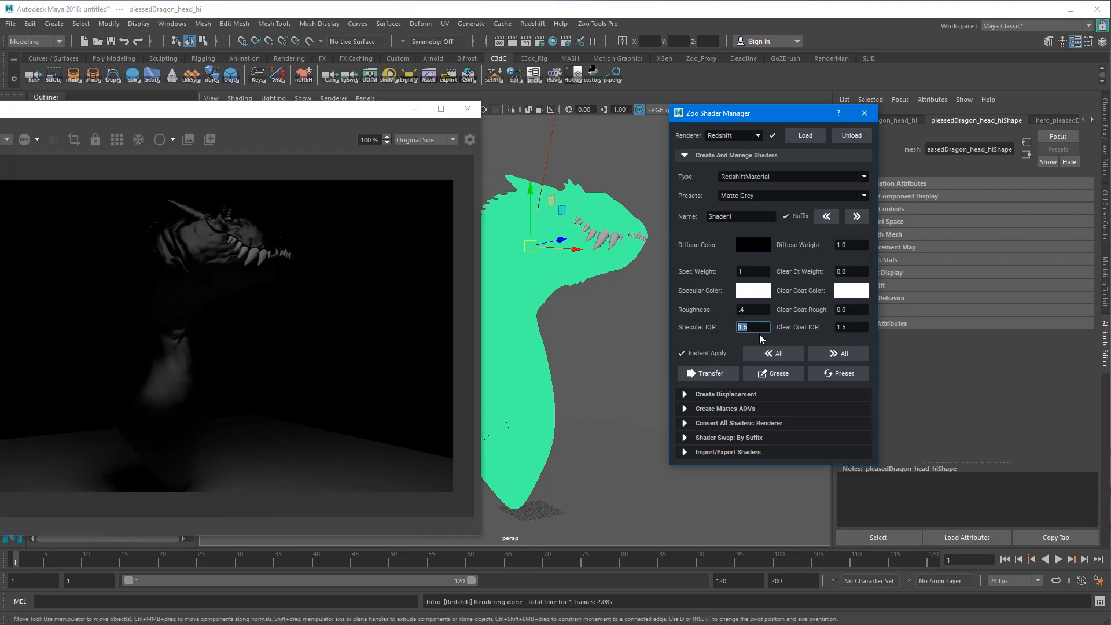
Set the shader's specular IOR to 20 and its roughness to 0 for a chrome look
key("Return")
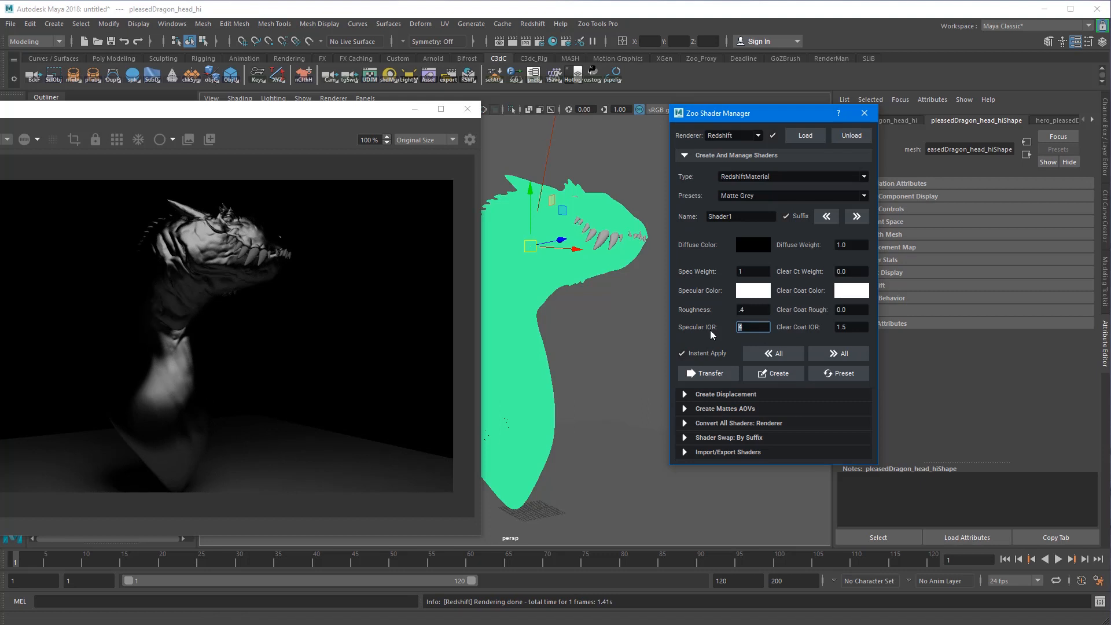
type("20")
key("Return")
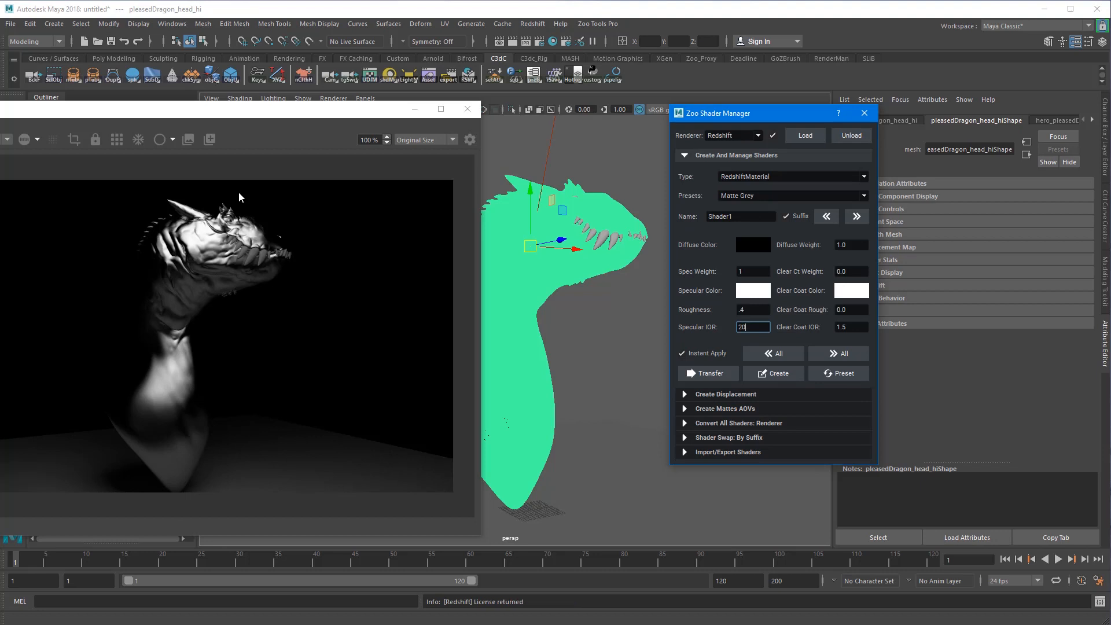
double_click(746, 311)
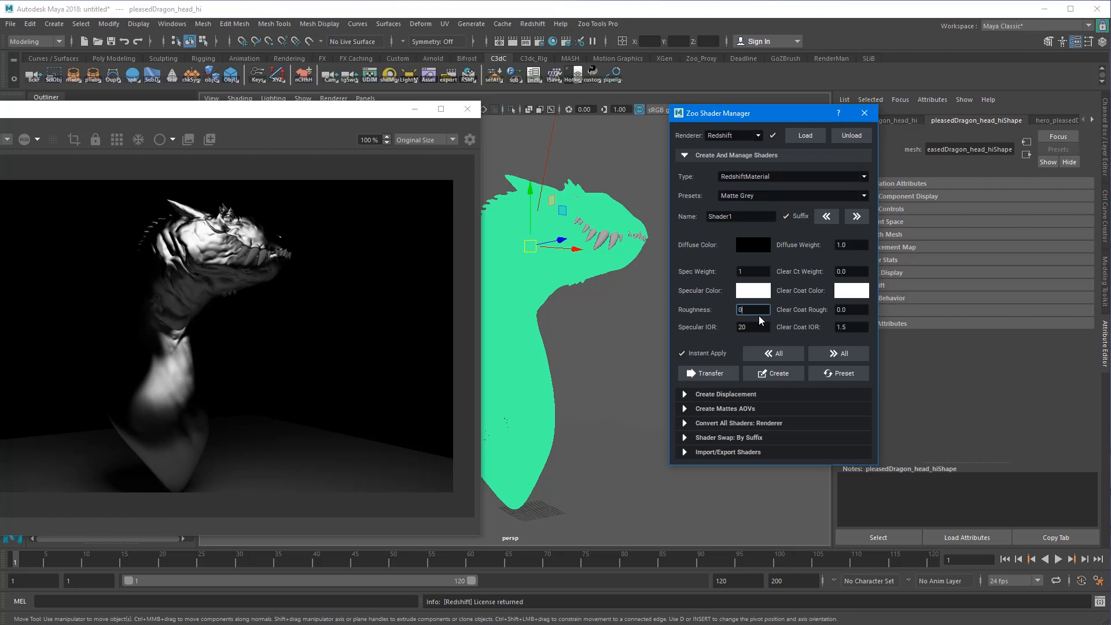
type("0")
key("Return")
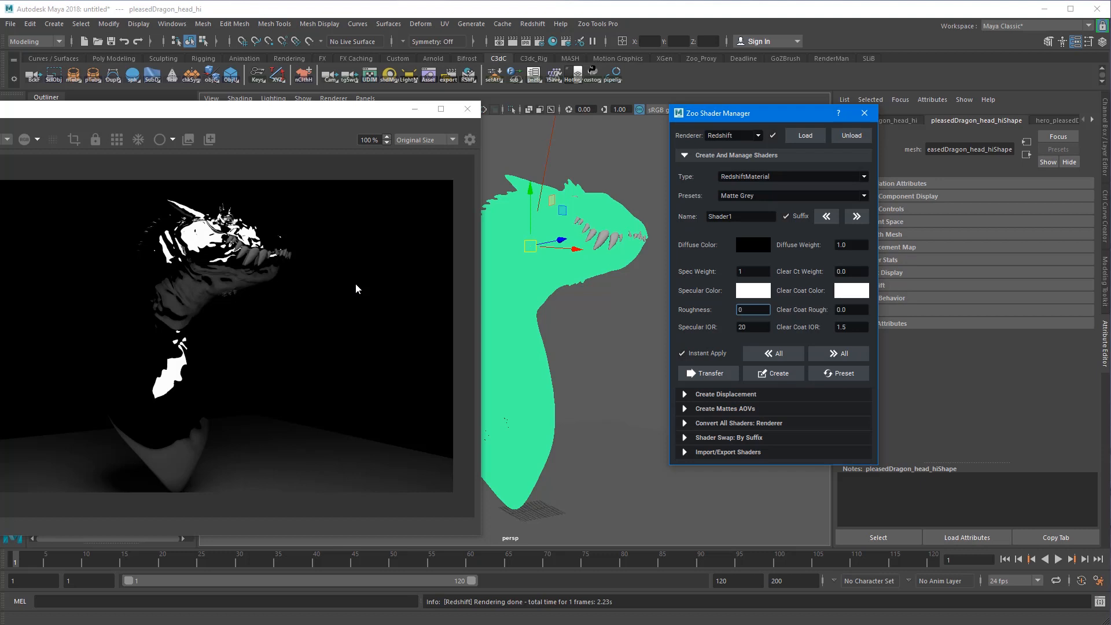
Open the Zoo Light Manager and create an IBL sky dome light using the HDRI-SKIES_Sky196 image
left_click_drag(251, 118, 302, 270)
left_click(407, 75)
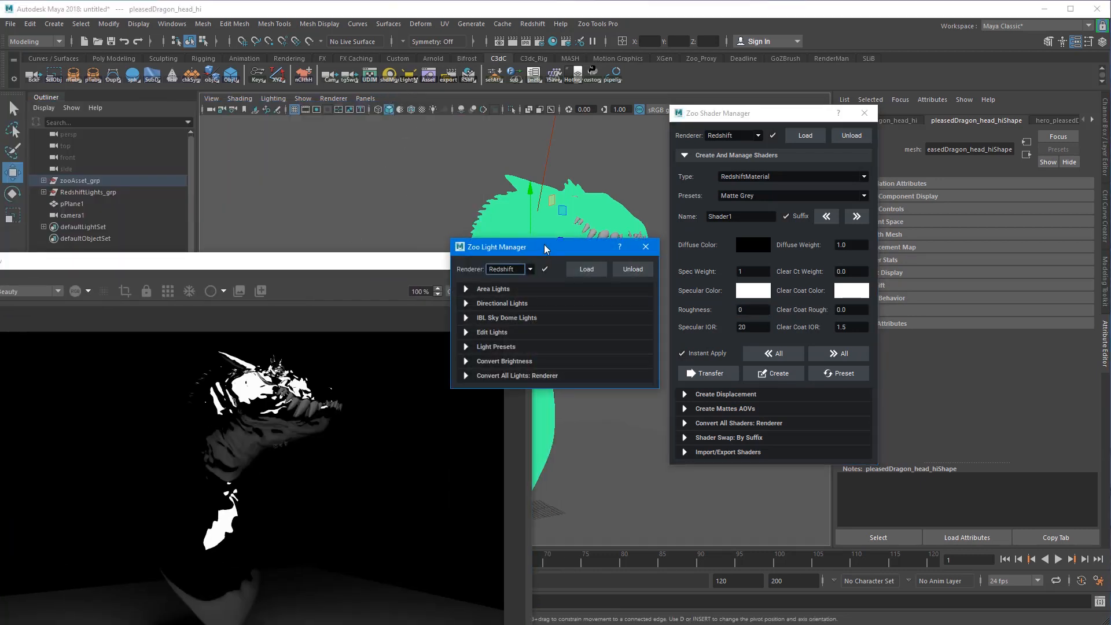
left_click_drag(544, 245, 476, 116)
left_click(445, 189)
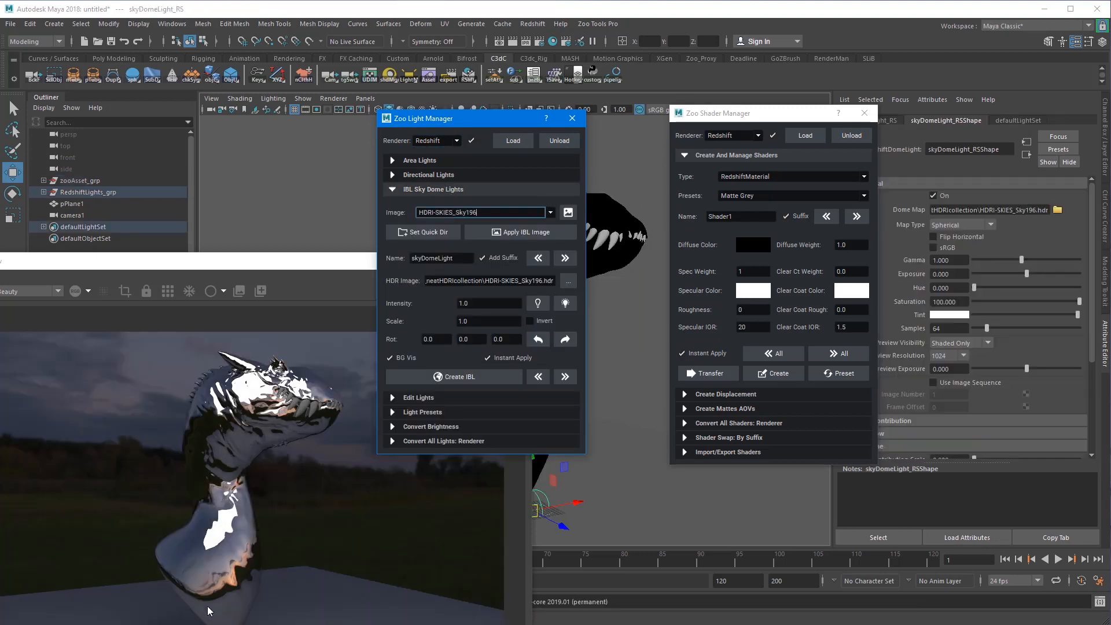
key("Down")
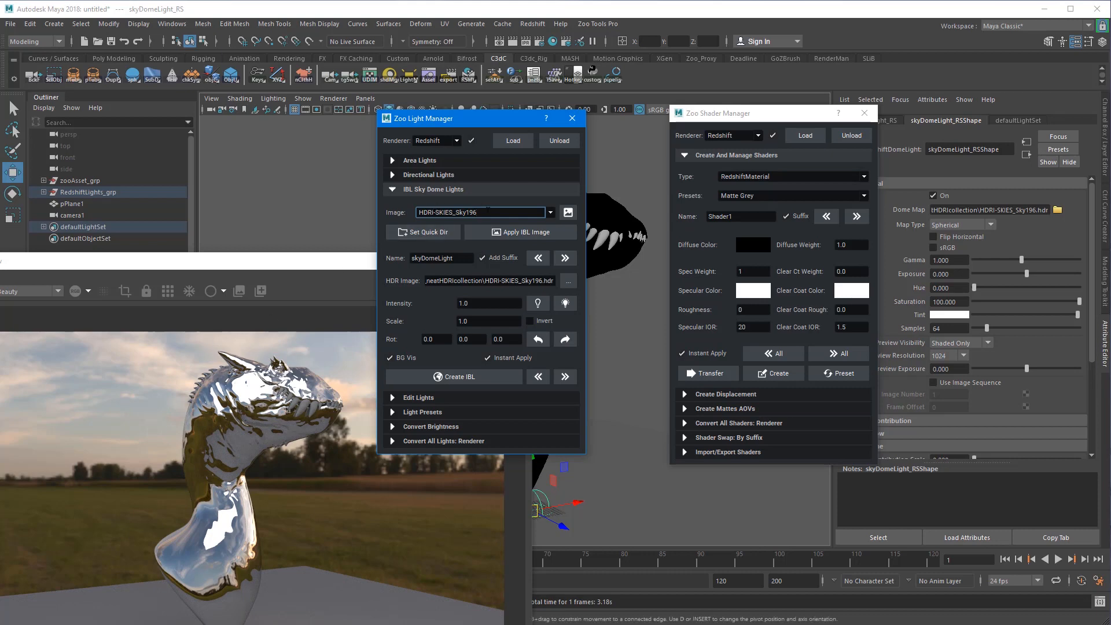
Delete the sky dome light and move the render view and Light Manager windows upward
left_click(545, 480)
key("Delete")
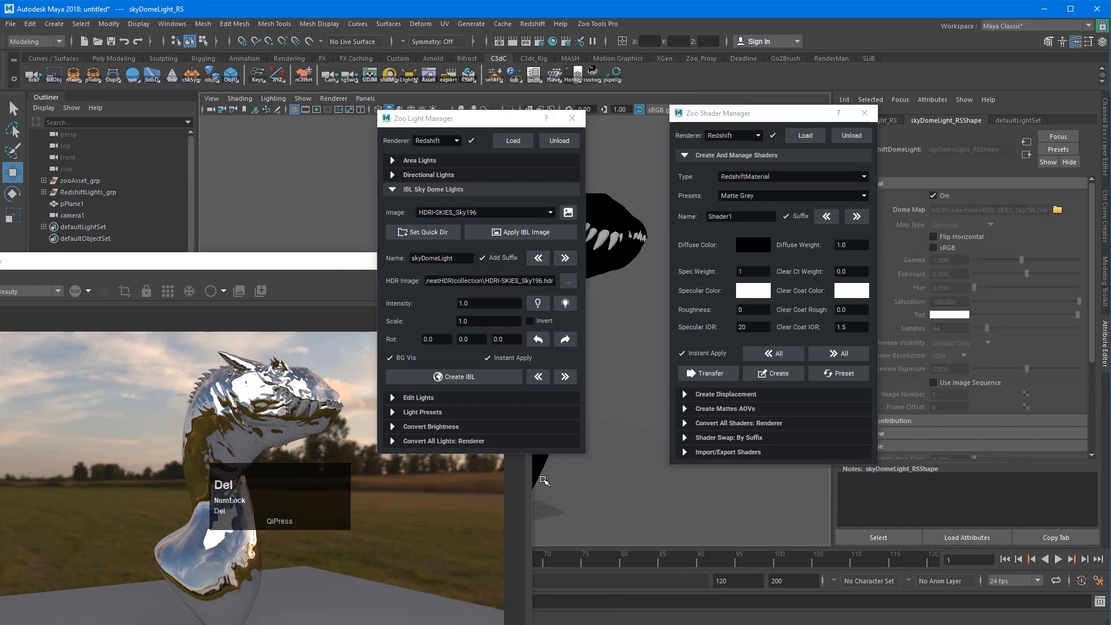
left_click_drag(297, 258, 300, 126)
left_click_drag(493, 123, 515, 77)
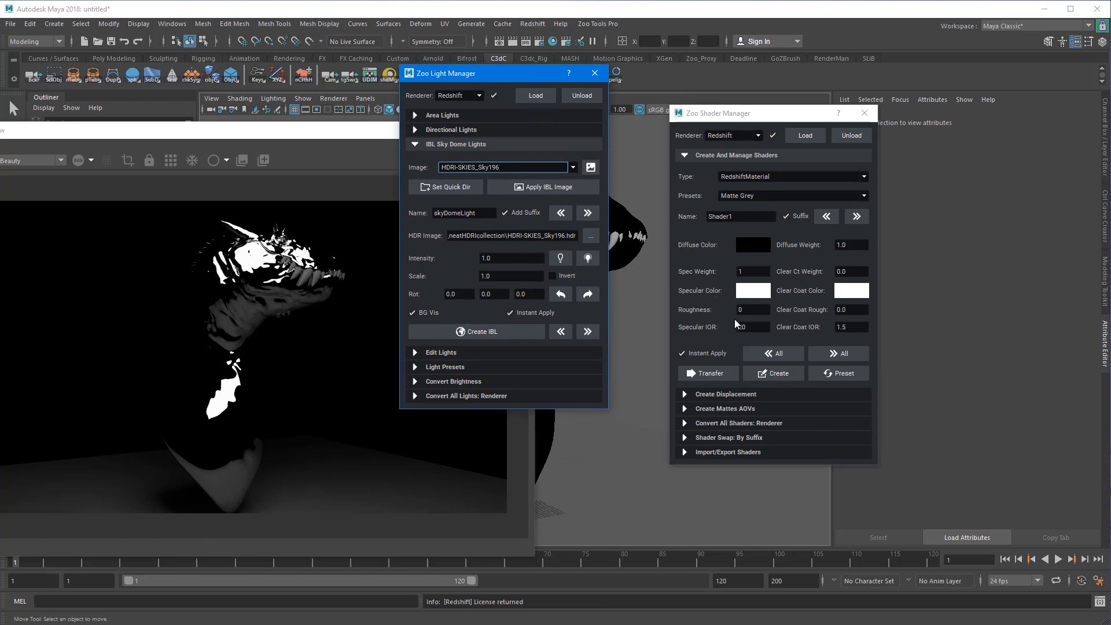
Set the shader's specular color to golden yellow #ffe979
left_click(763, 296)
left_click_drag(197, 285, 327, 284)
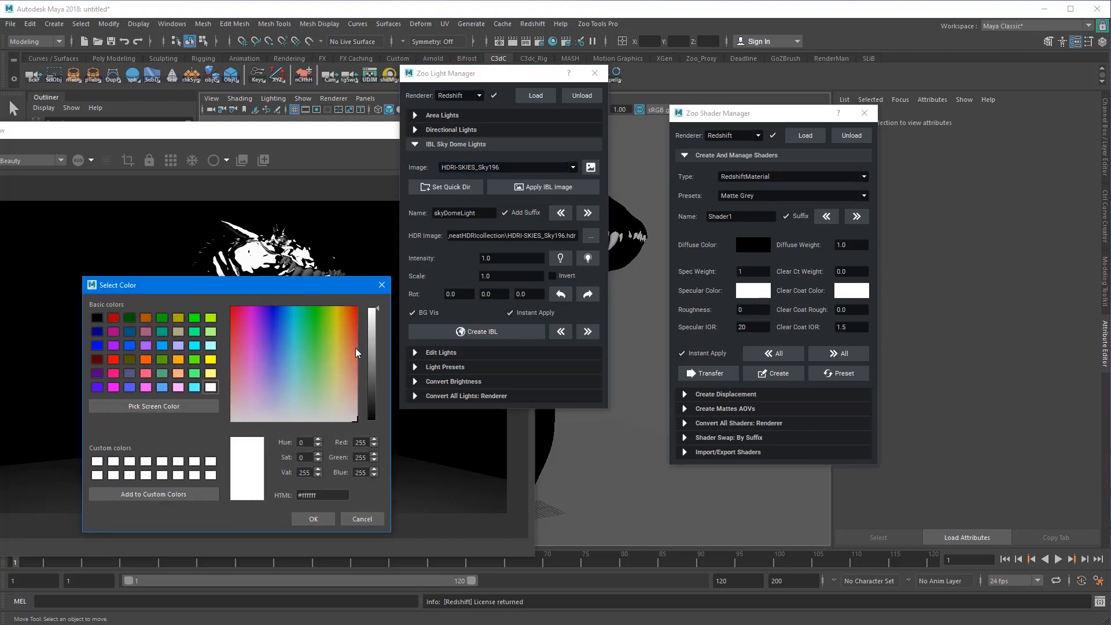
left_click(340, 367)
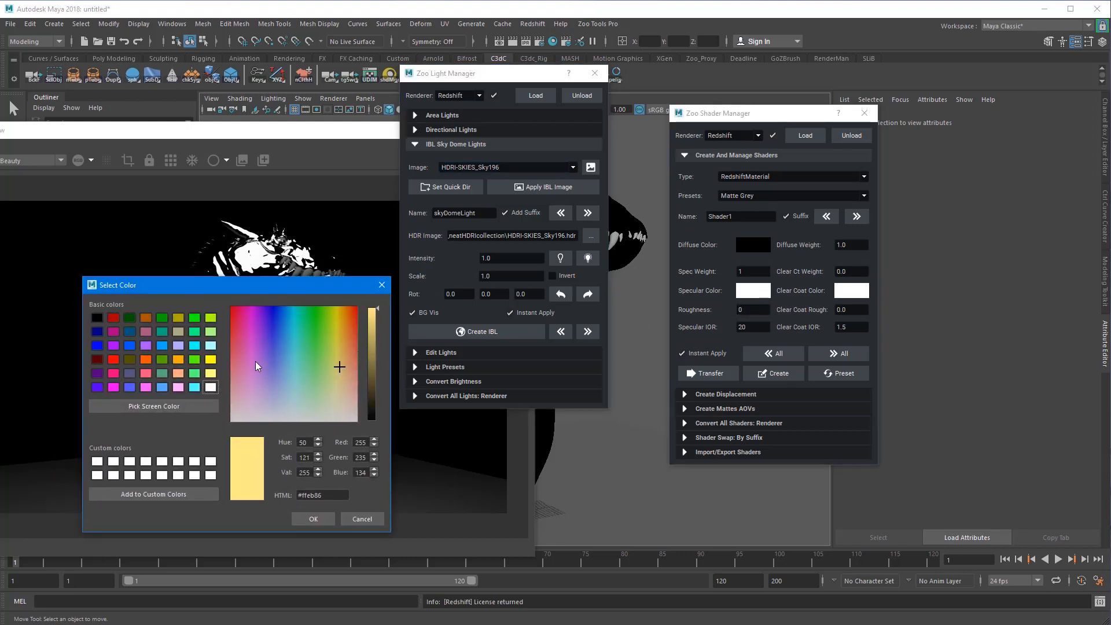
left_click(341, 364)
left_click(322, 520)
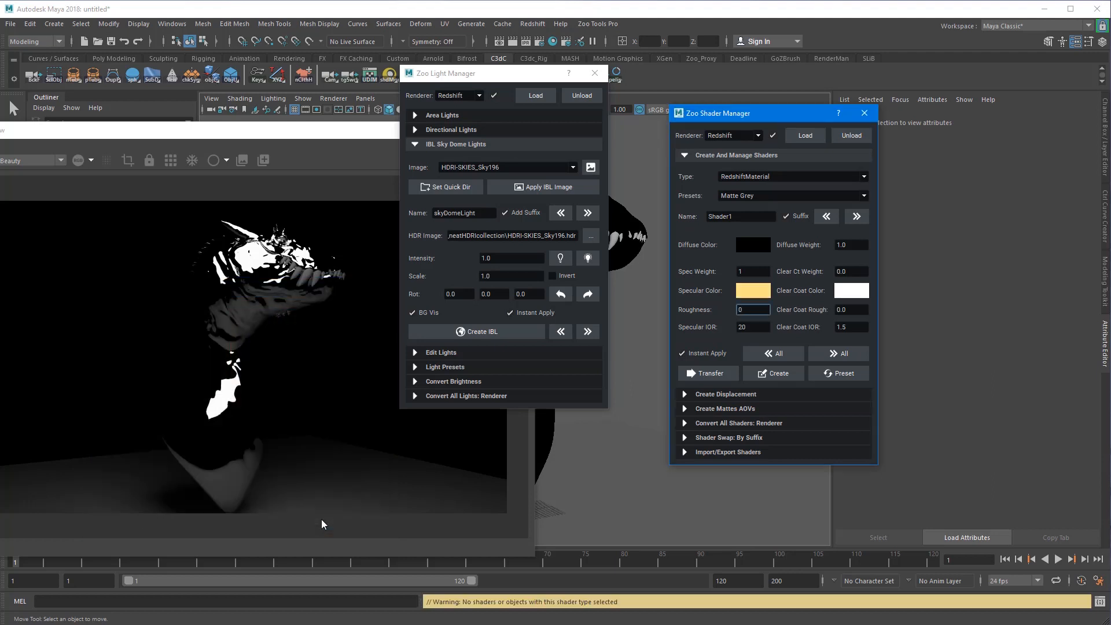
Restore the dragon mesh selection and apply all the current shader settings to it
left_click(576, 447)
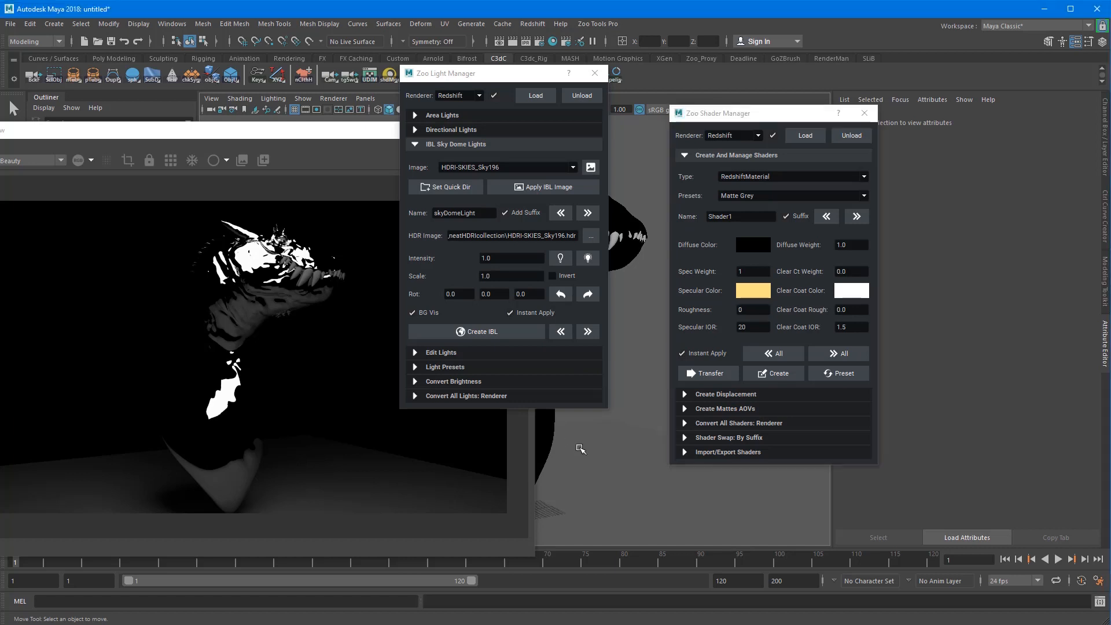
key("ctrl+z")
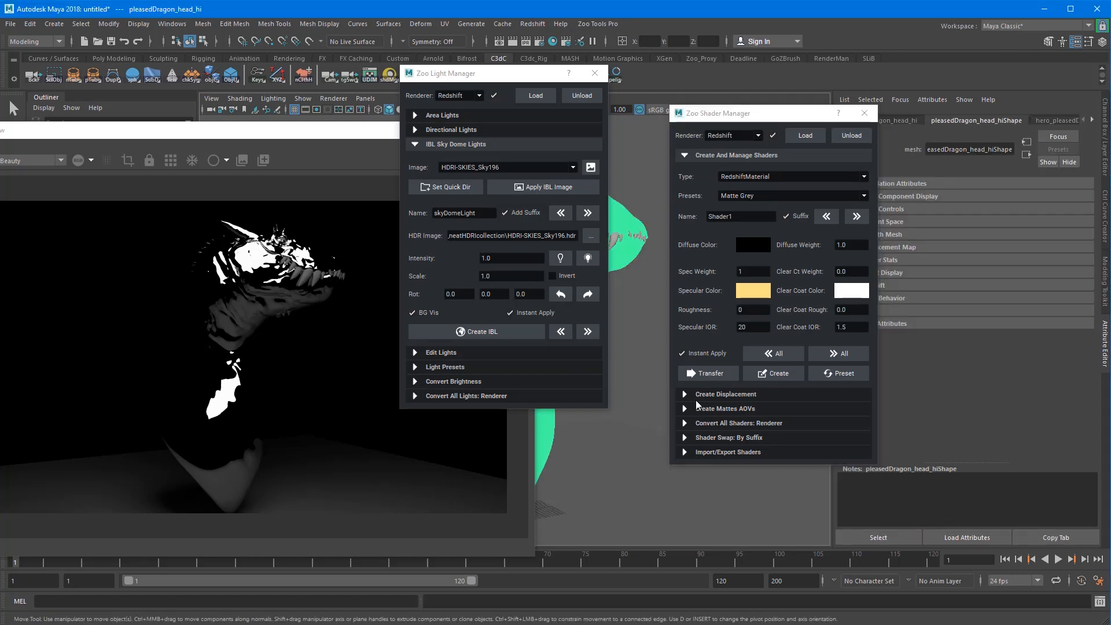
left_click(839, 355)
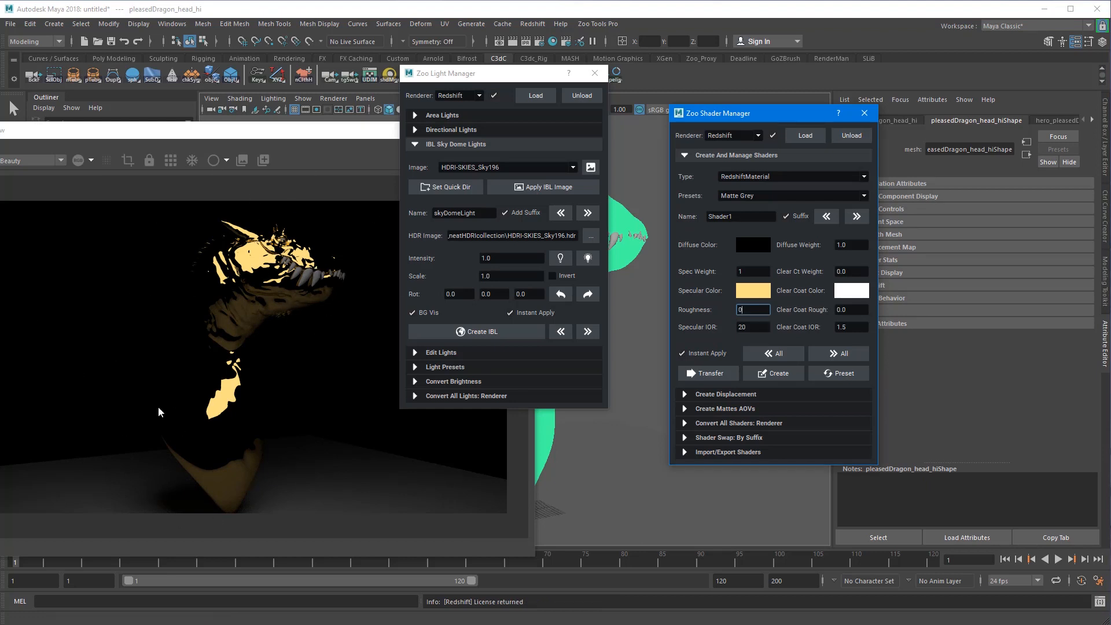
Set the dragon shader's roughness to .5 and its specular IOR to 4
left_click_drag(750, 312, 700, 300)
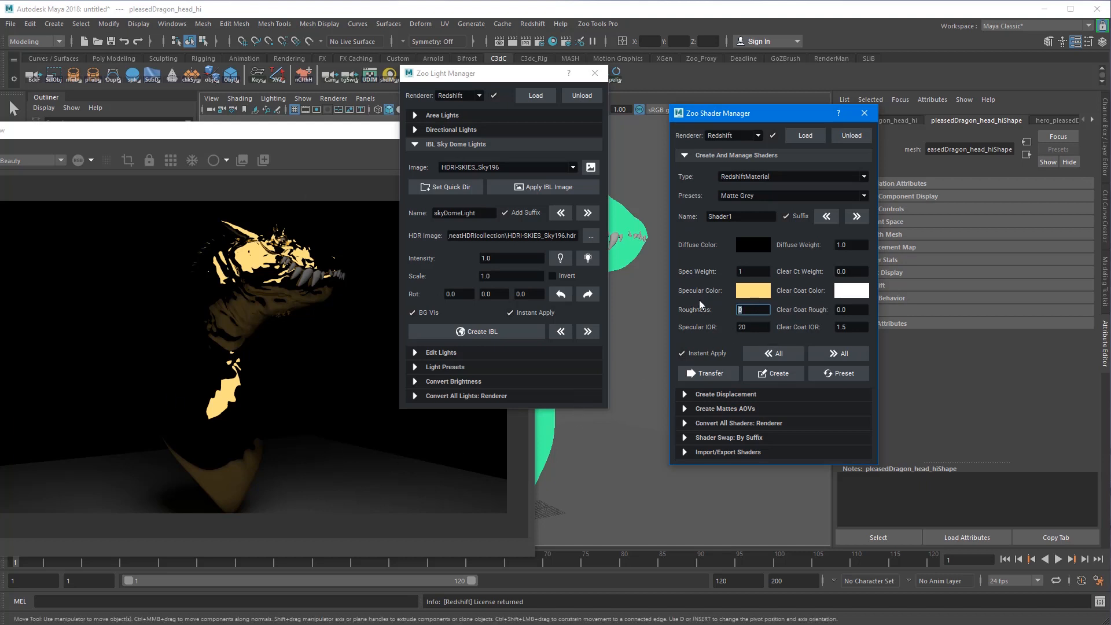
type(".5")
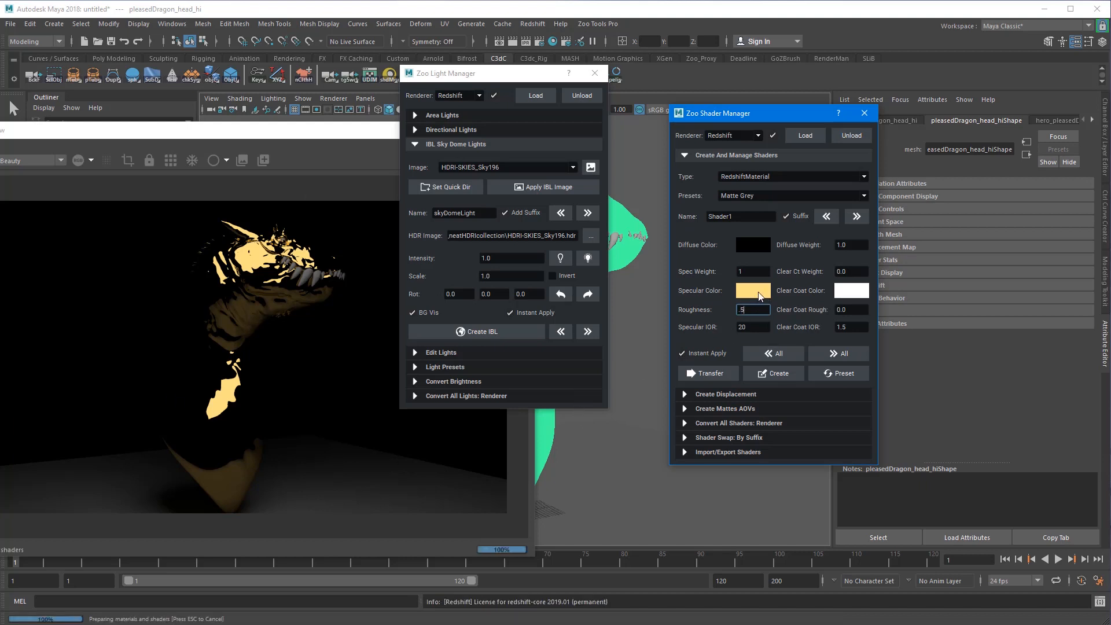
key("Return")
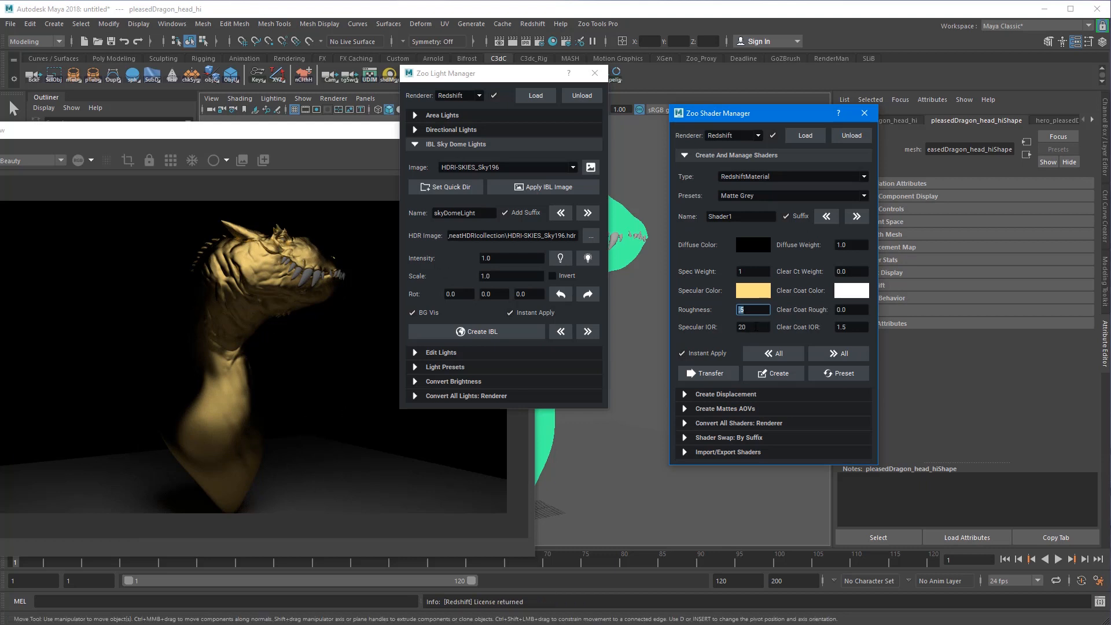
left_click_drag(753, 327, 732, 327)
type("4")
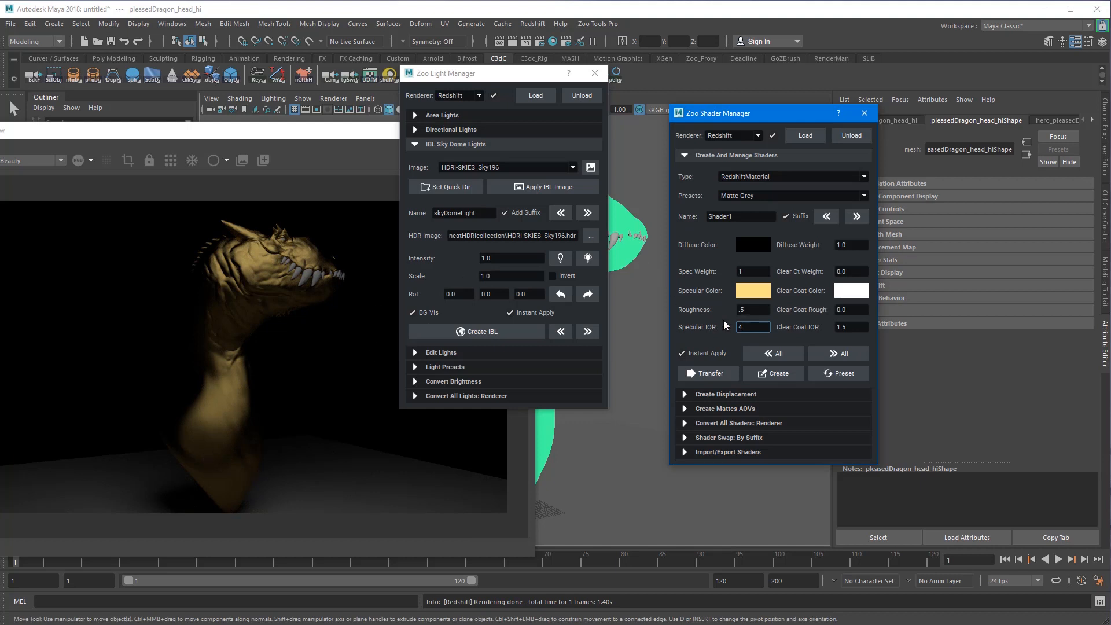
Change the dragon shader's specular color to red and set its specular IOR to 12
double_click(741, 328)
left_click(759, 287)
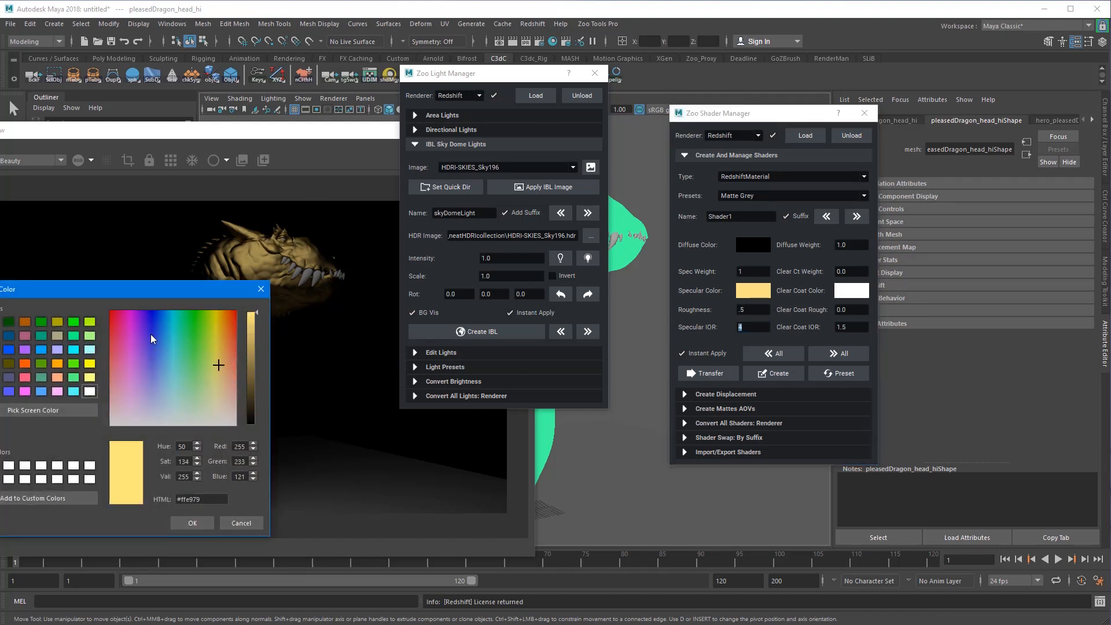
left_click_drag(151, 334, 102, 308)
left_click(192, 523)
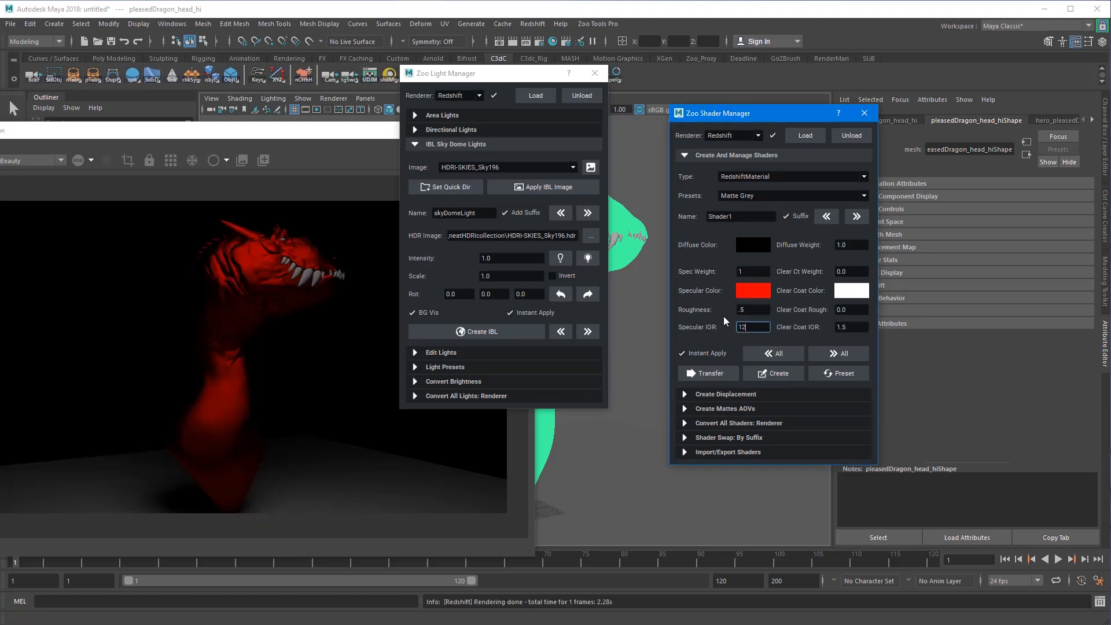
type("12")
key("Return")
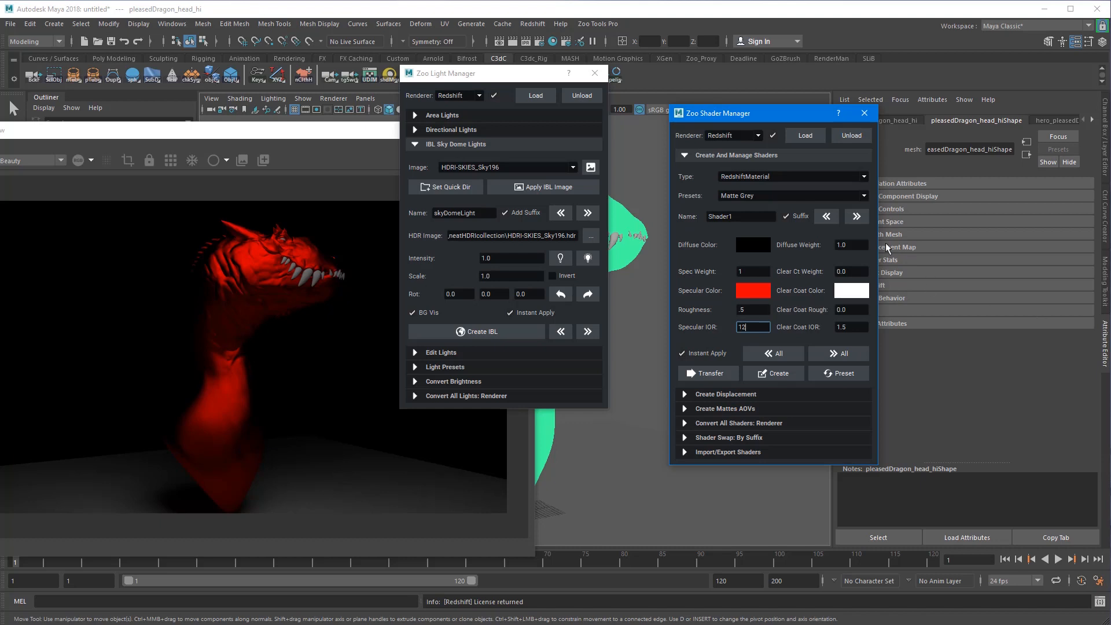
Set the shader's specular weight to 0 to test the render, and return it to 1
left_click(843, 272)
left_click(859, 275)
left_click(747, 271)
type("0")
key("Return")
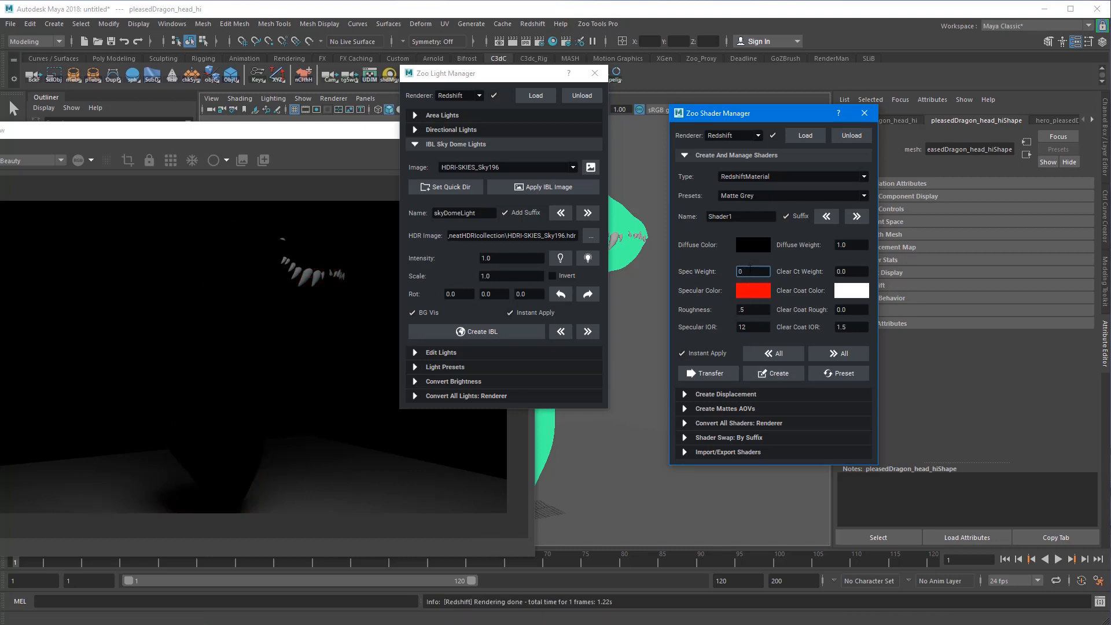
type("1")
key("Tab")
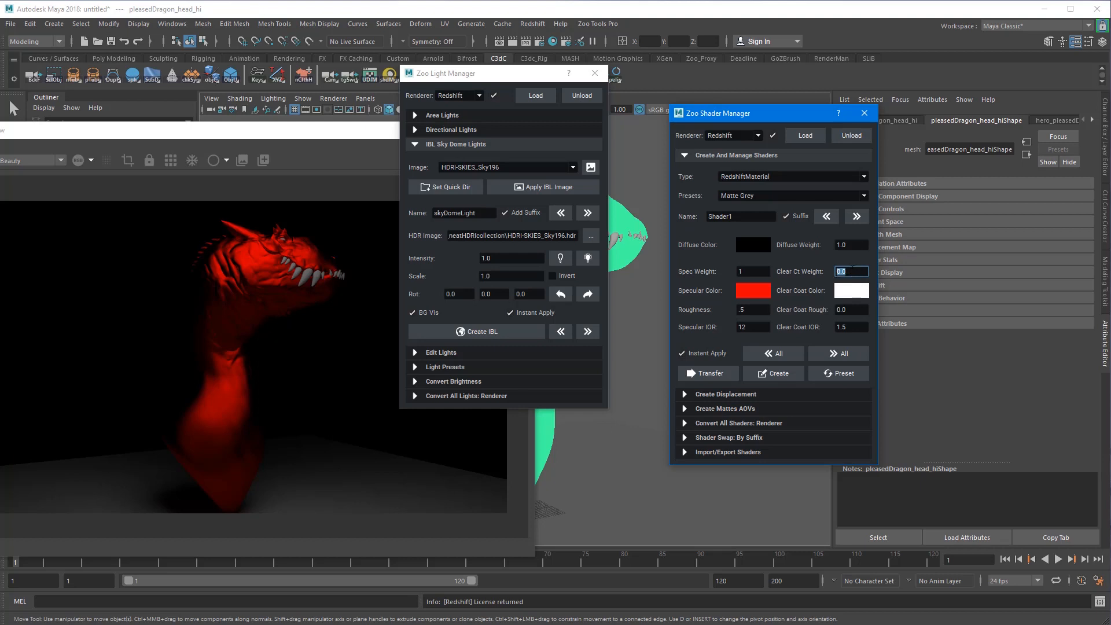
Set the shader's clear coat weight to 1 and its clear coat roughness to .1
type("1")
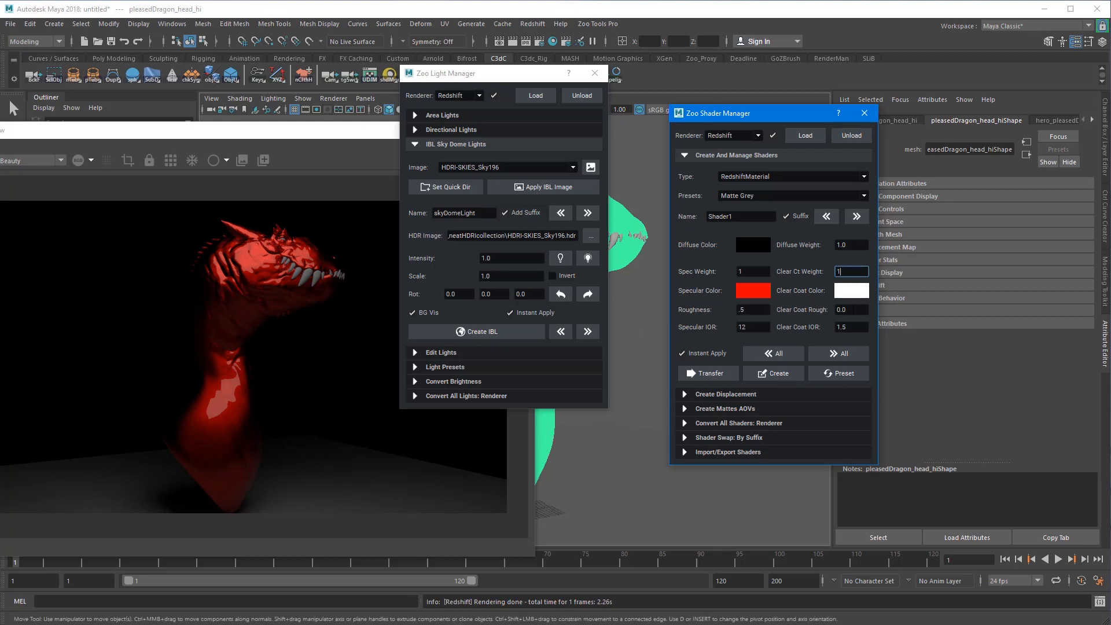
key("Tab")
type(".1")
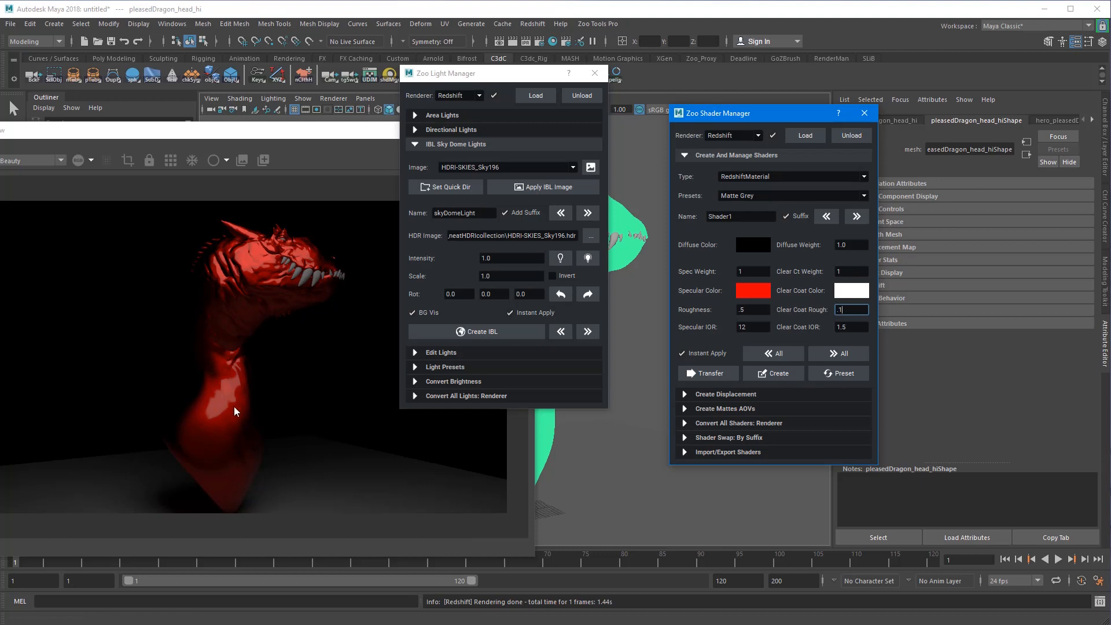
Move the Zoo Light Manager and render window aside, select the key light above the dragon and scale it down
left_click_drag(849, 310, 814, 314)
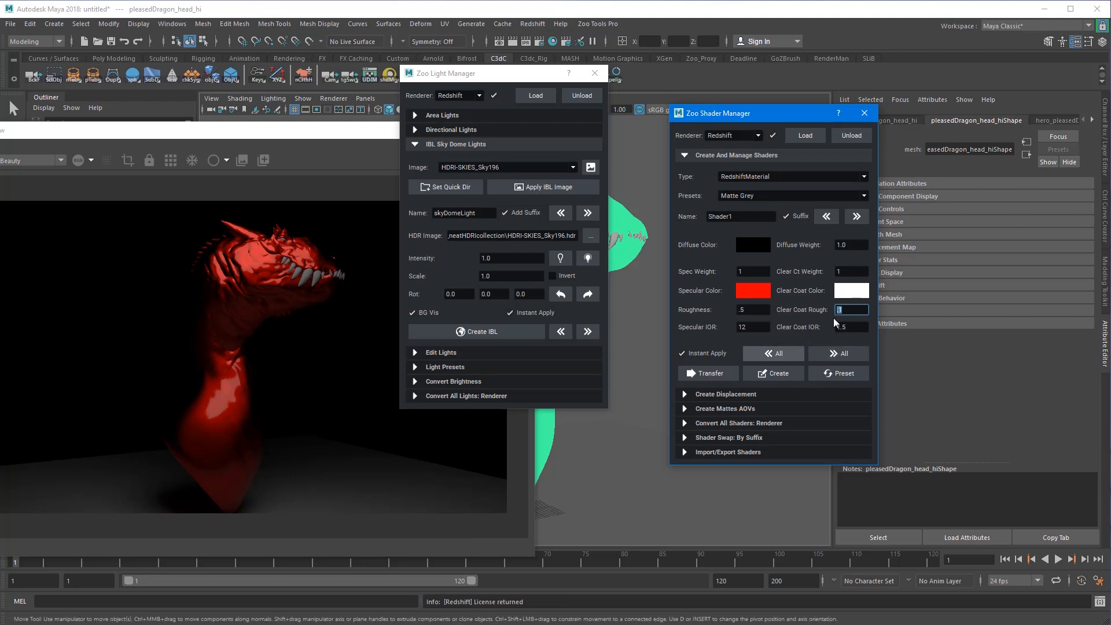
left_click_drag(480, 73, 439, 285)
right_click_drag(594, 195, 565, 171, "alt")
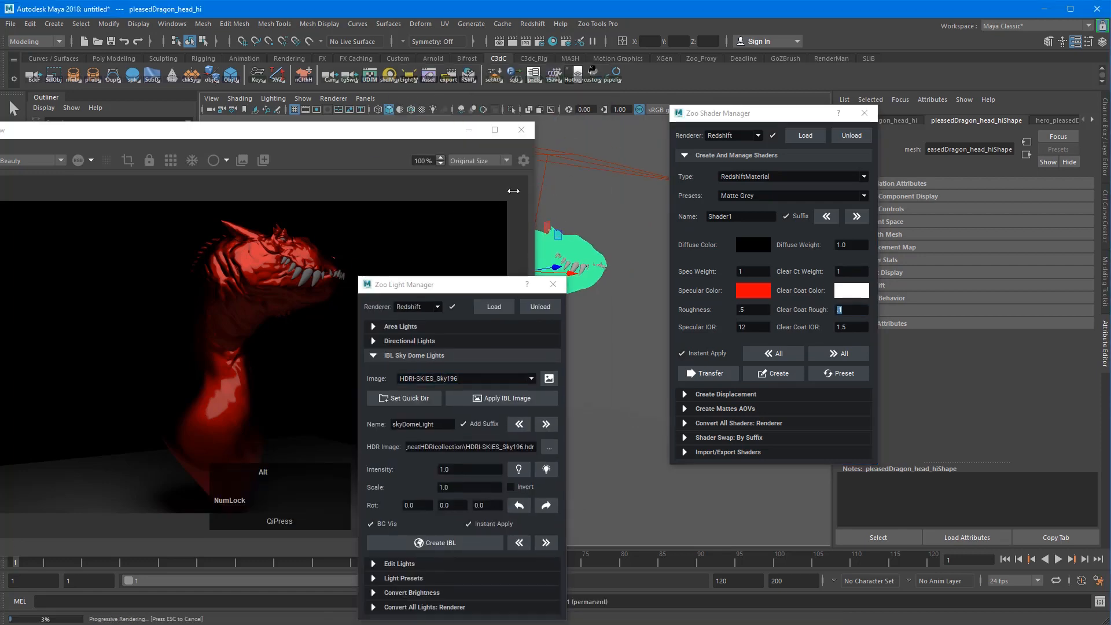
left_click(565, 164)
key("r")
left_click_drag(409, 131, 351, 131)
key("w")
left_click_drag(561, 155, 544, 171)
key("r")
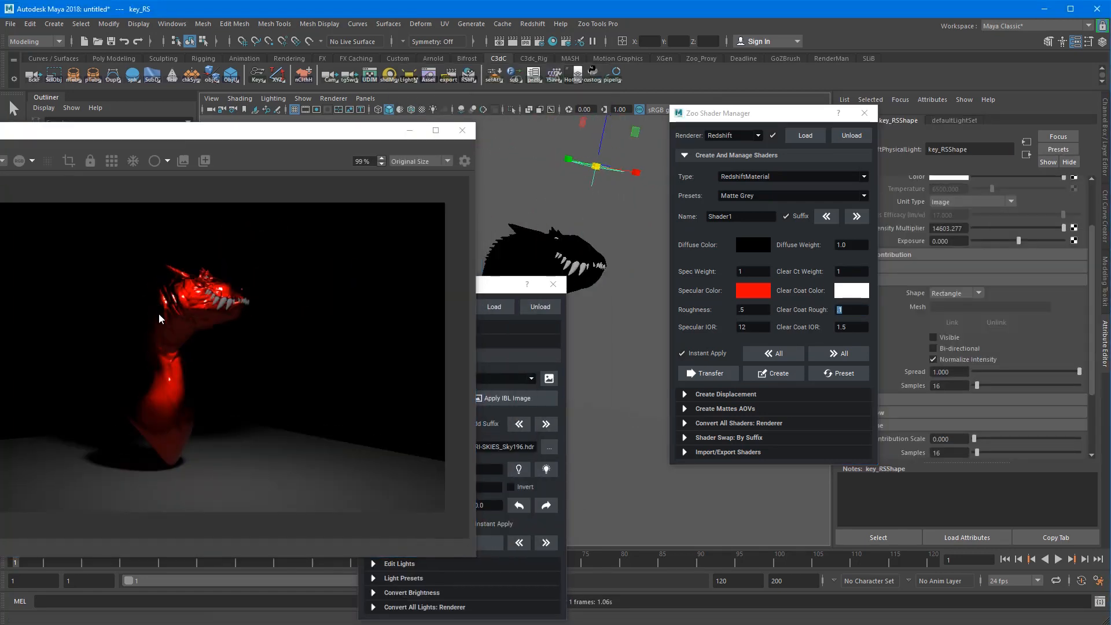
left_click(534, 284)
right_click_drag(602, 263, 647, 245, "alt")
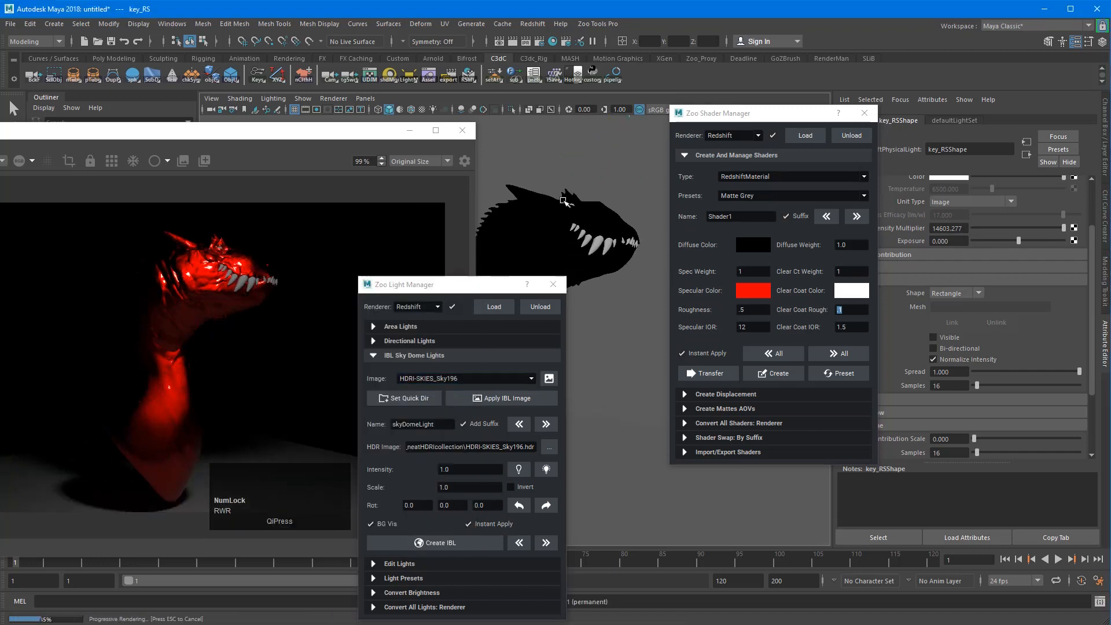
Scale the key light up to broaden the highlights on the dragon
right_click_drag(569, 202, 549, 183, "alt")
key("r")
left_click_drag(611, 154, 723, 152)
key("w")
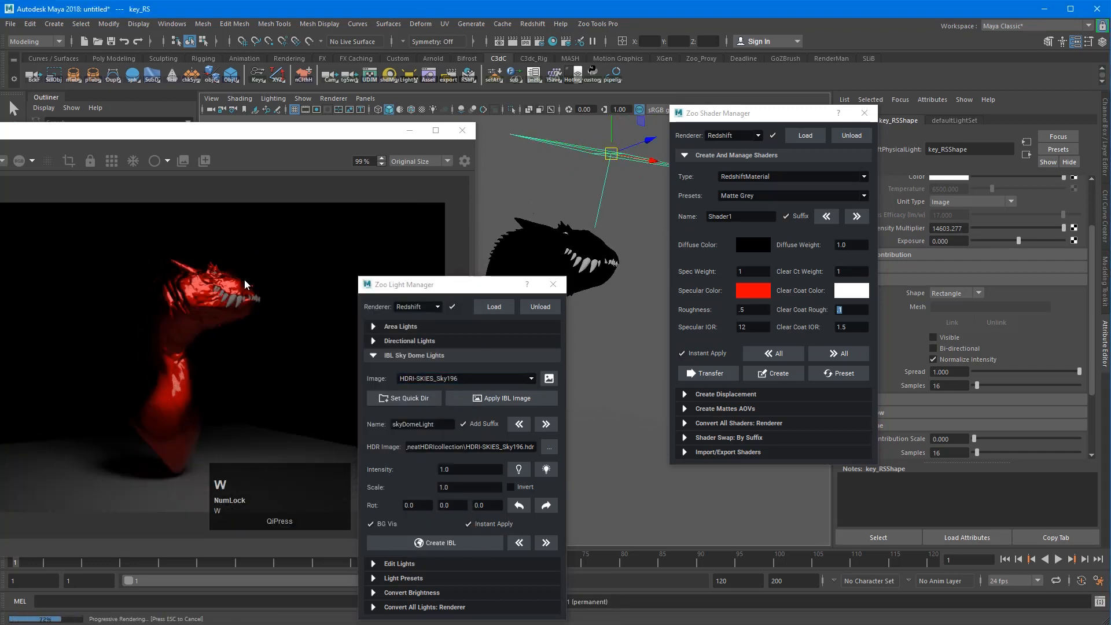
right_click_drag(628, 198, 672, 189, "alt")
middle_click_drag(621, 194, 617, 177, "alt")
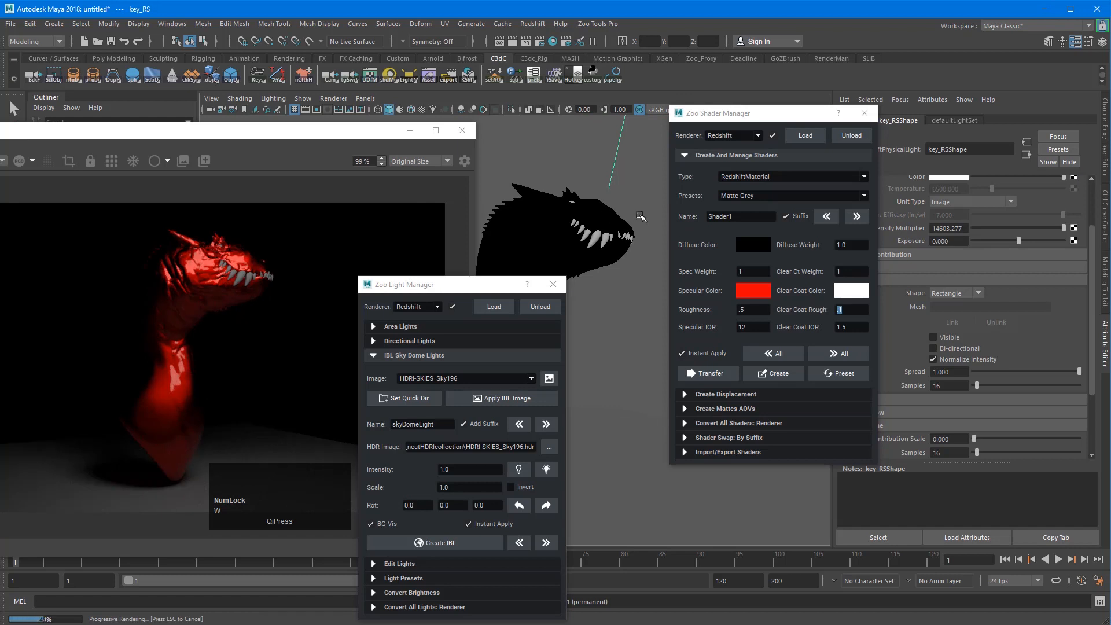
Change the specular color to green and apply all shader settings to the selected dragon head
left_click(756, 296)
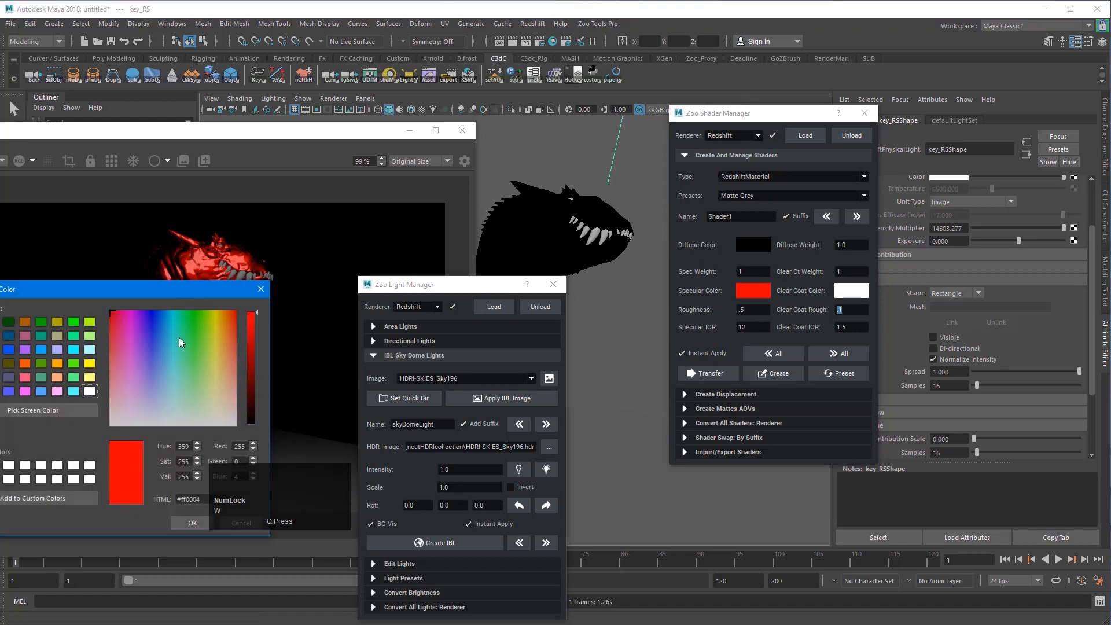
left_click(195, 325)
left_click(191, 524)
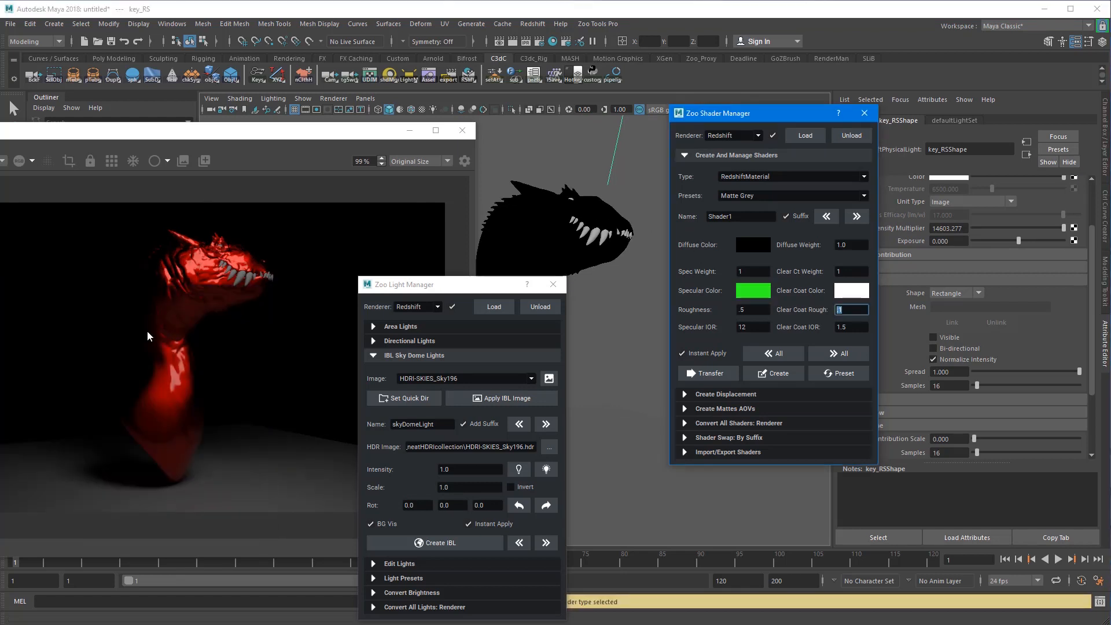
left_click(608, 276)
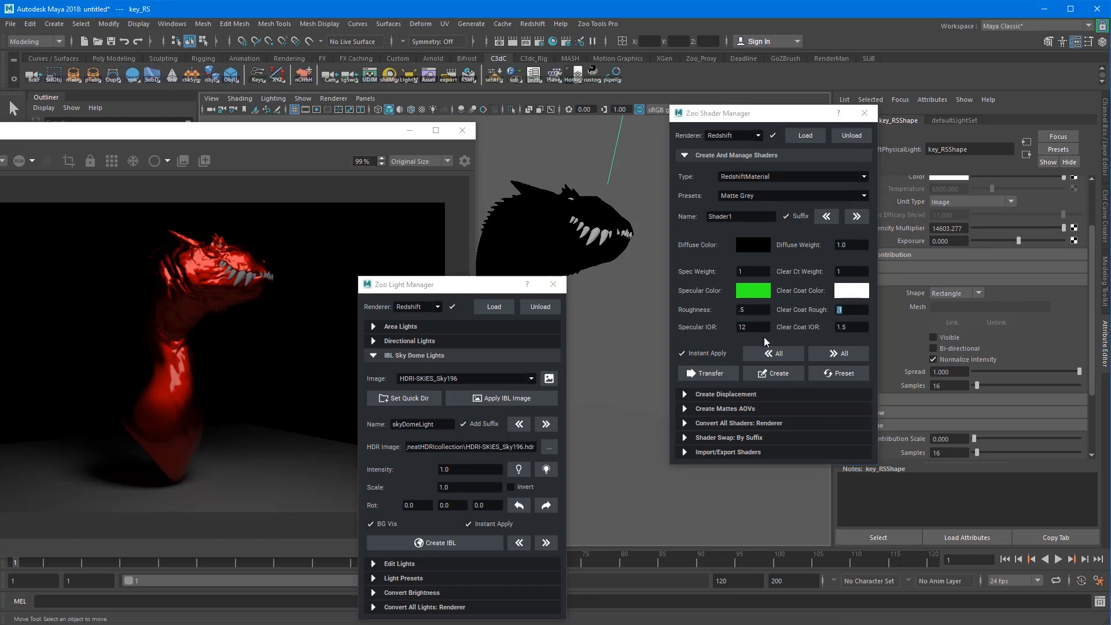
left_click(846, 355)
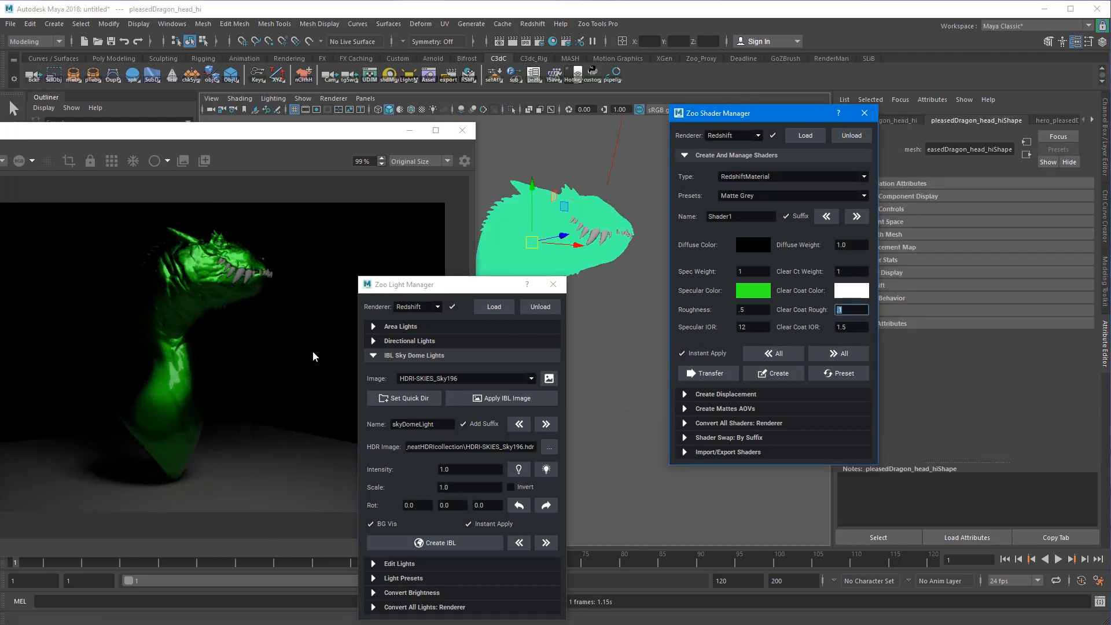
Set the dragon shader's clear coat weight to 0 and move the Zoo Light Manager clear of the model
key("shift+Tab")
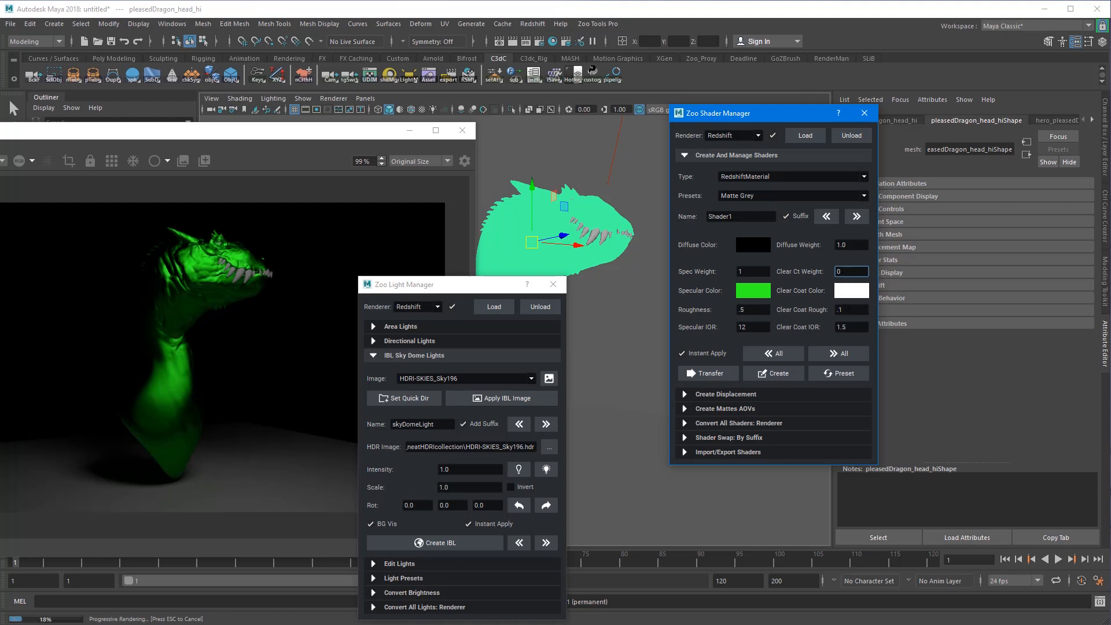
double_click(845, 327)
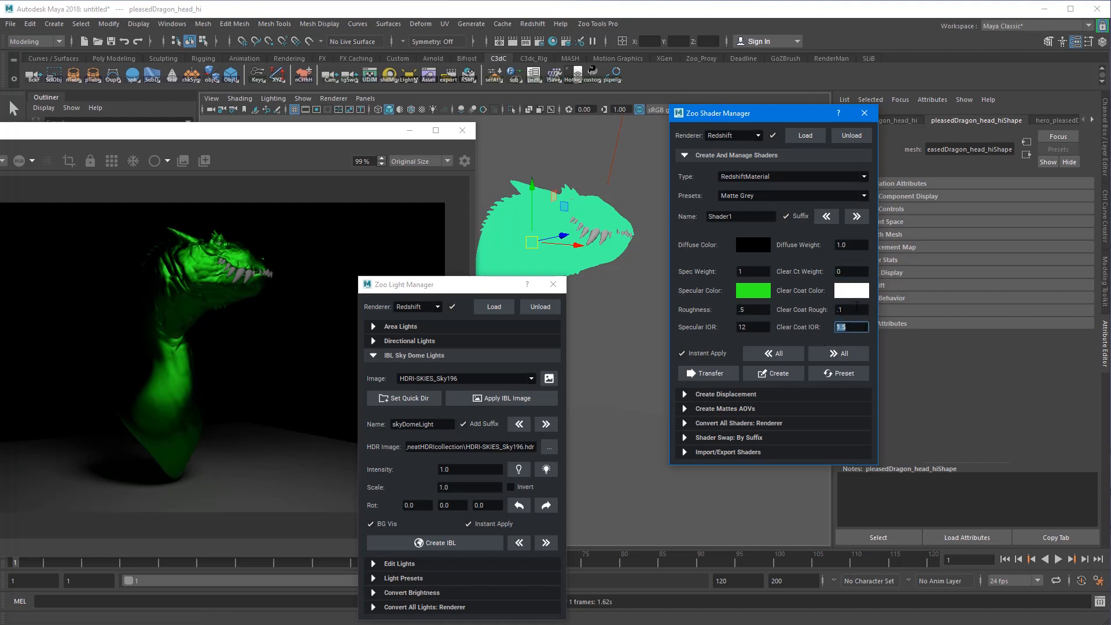
double_click(857, 308)
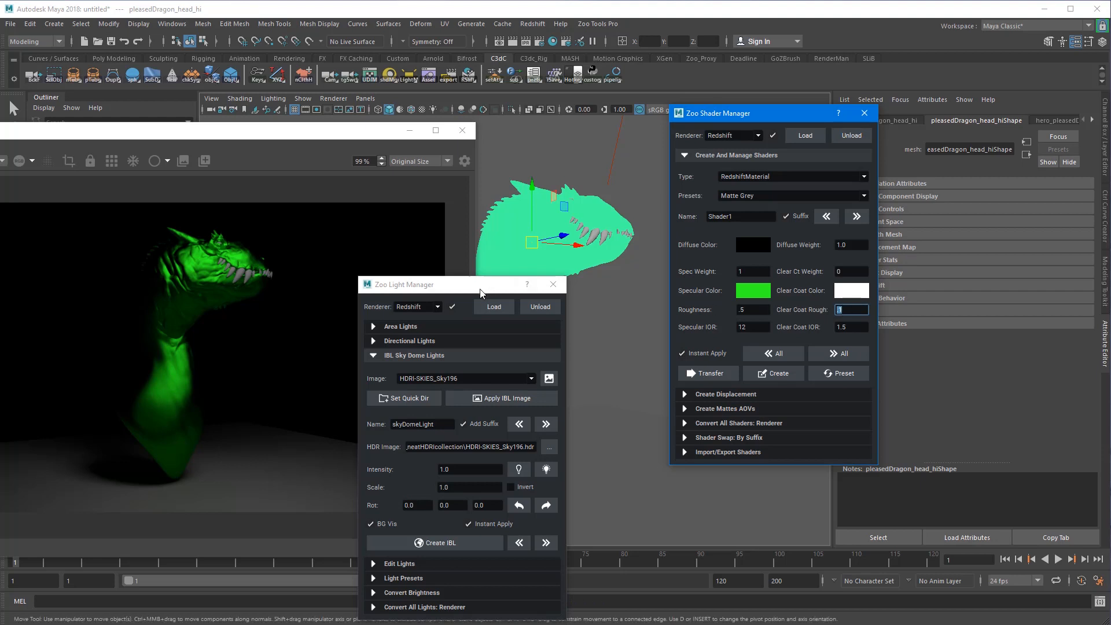
left_click_drag(469, 284, 500, 315)
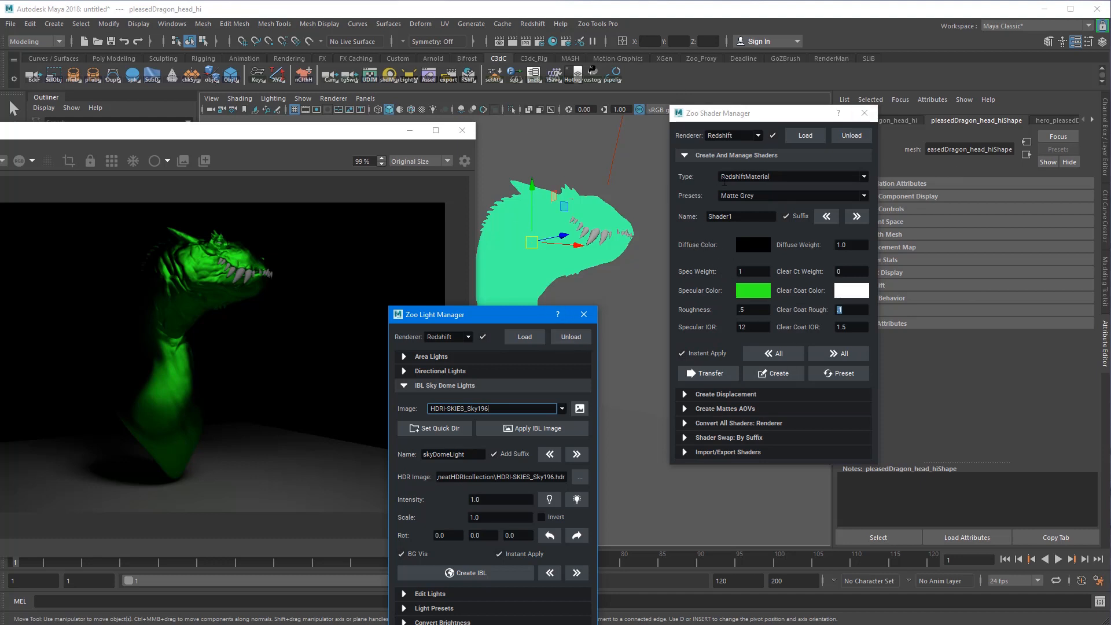
Select the dragon's shader node and cycle its presets through Backlit Skin and Chrome to Chrome Rough
left_click(752, 195)
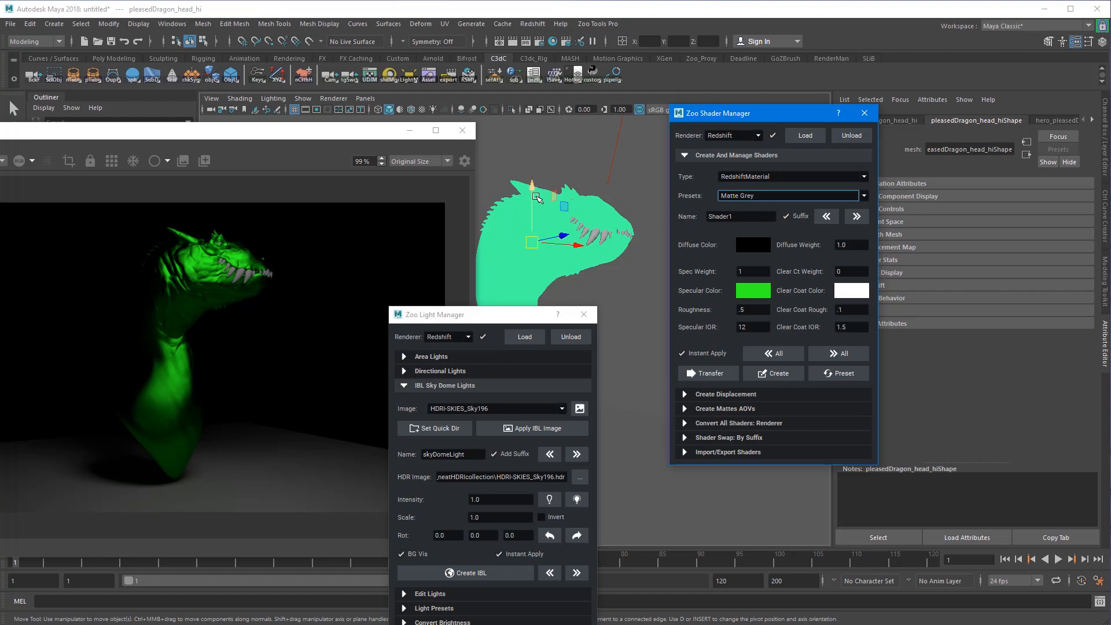
key("shift+n")
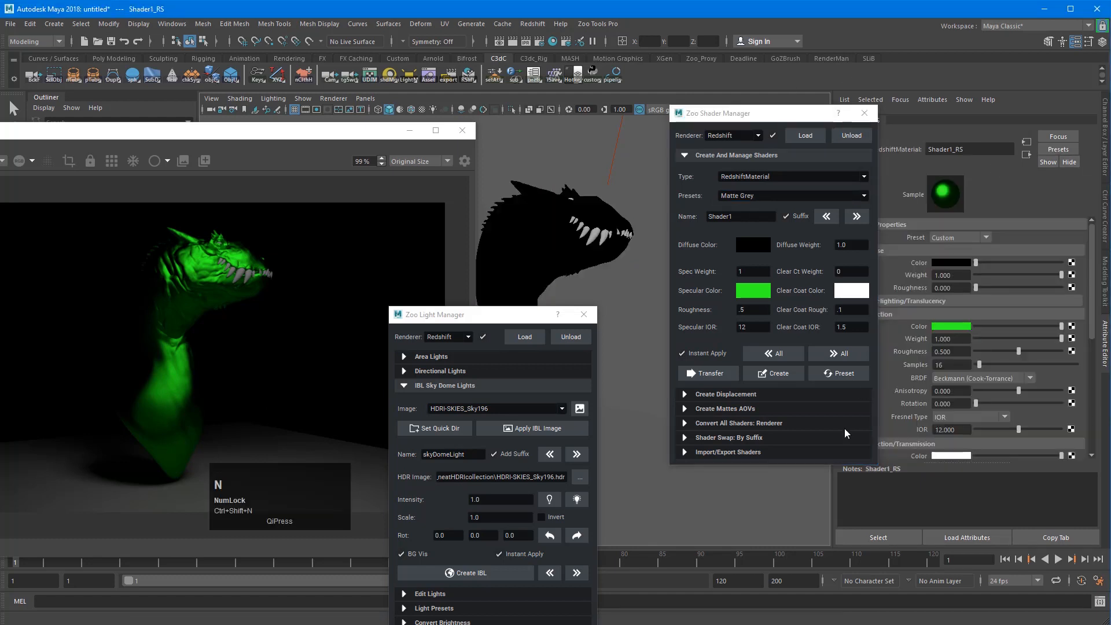
left_click(783, 195)
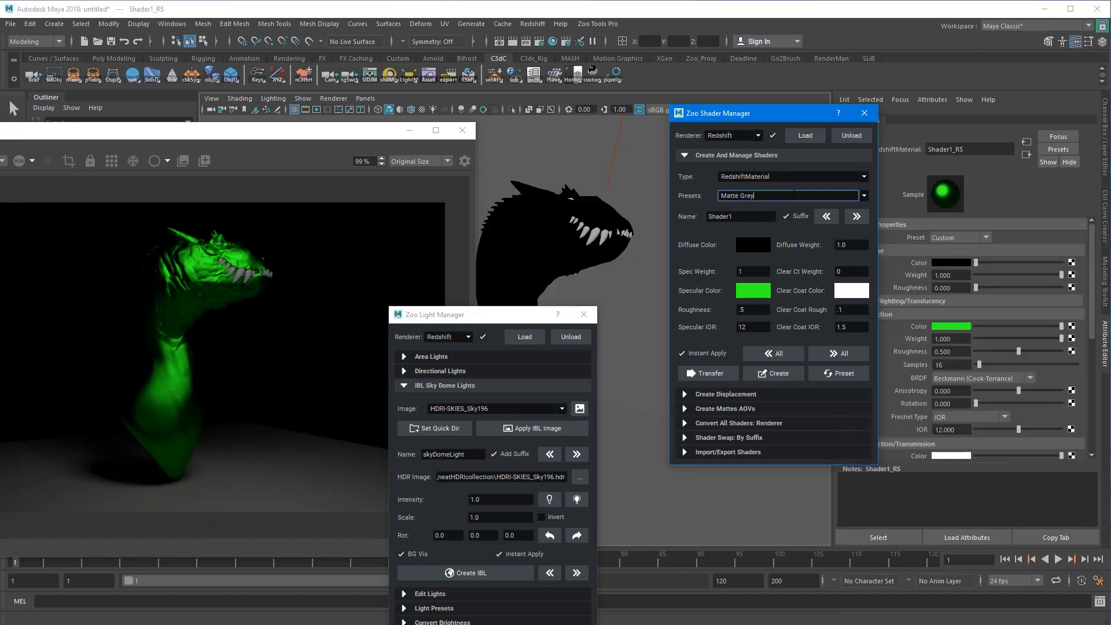
key("Down")
key("Down")
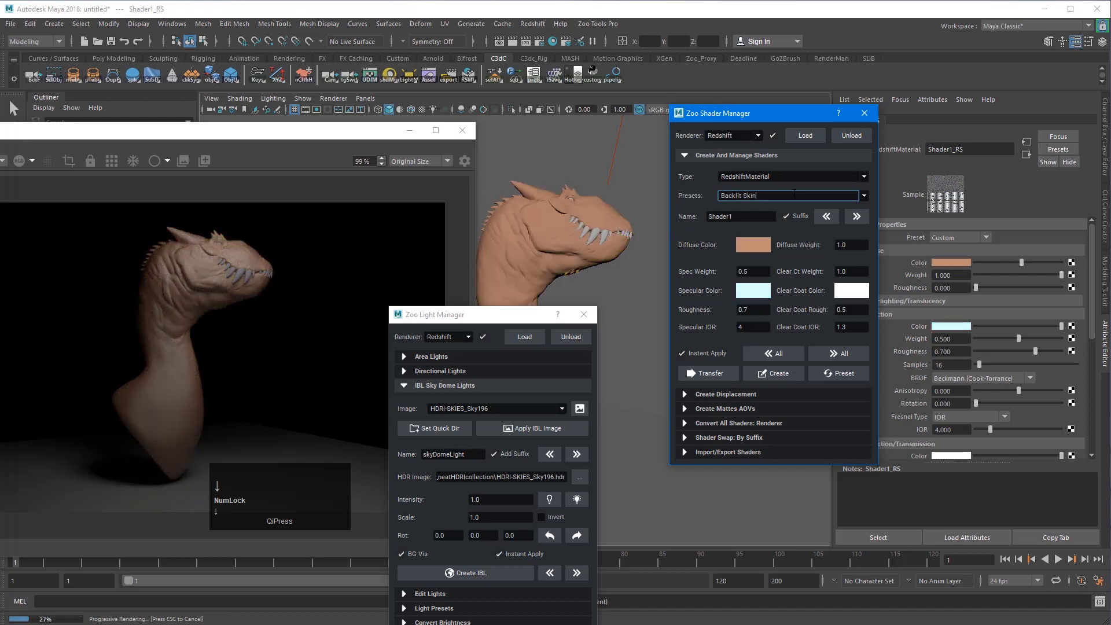
key("Down")
key("Down")
key("Down")
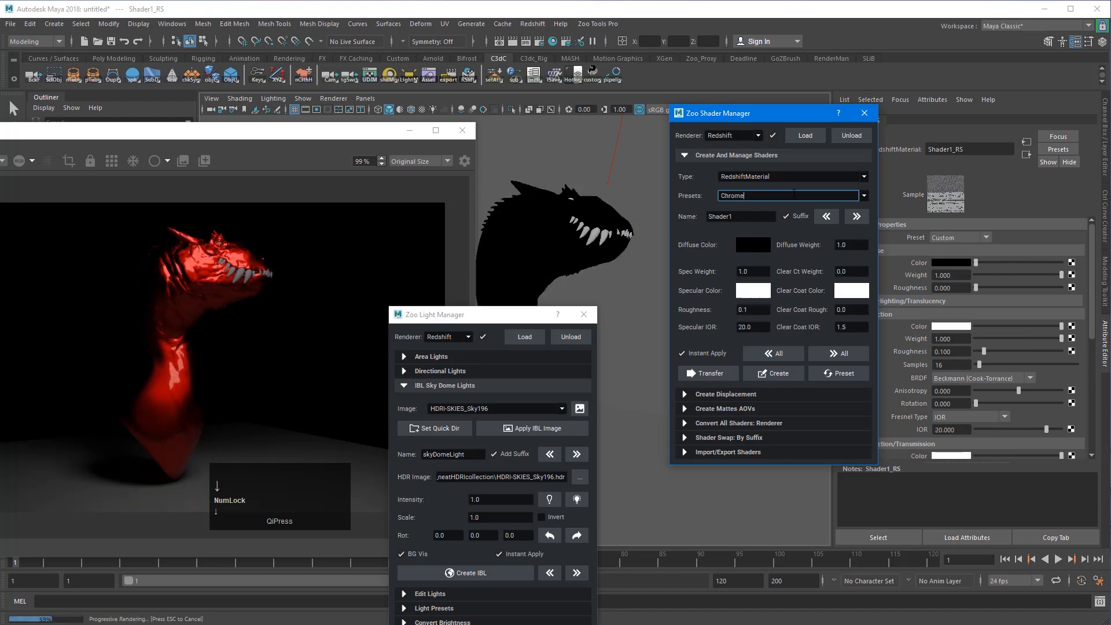
key("Down")
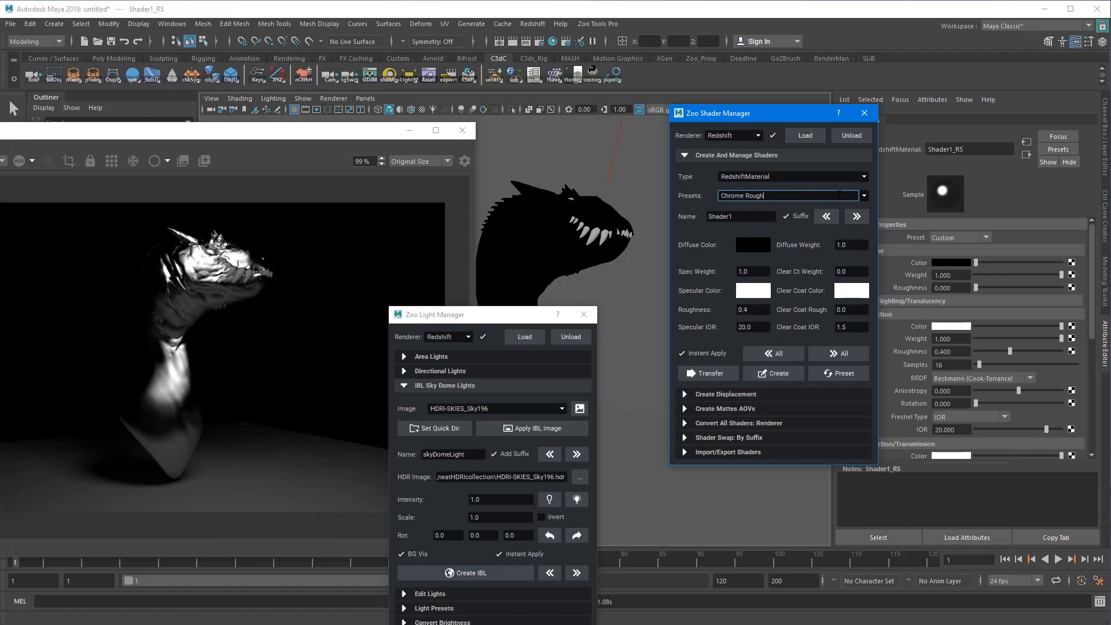
Apply the Gold preset to the dragon's shader and set its specular color to pale gold #efd981
key("Down")
key("Down")
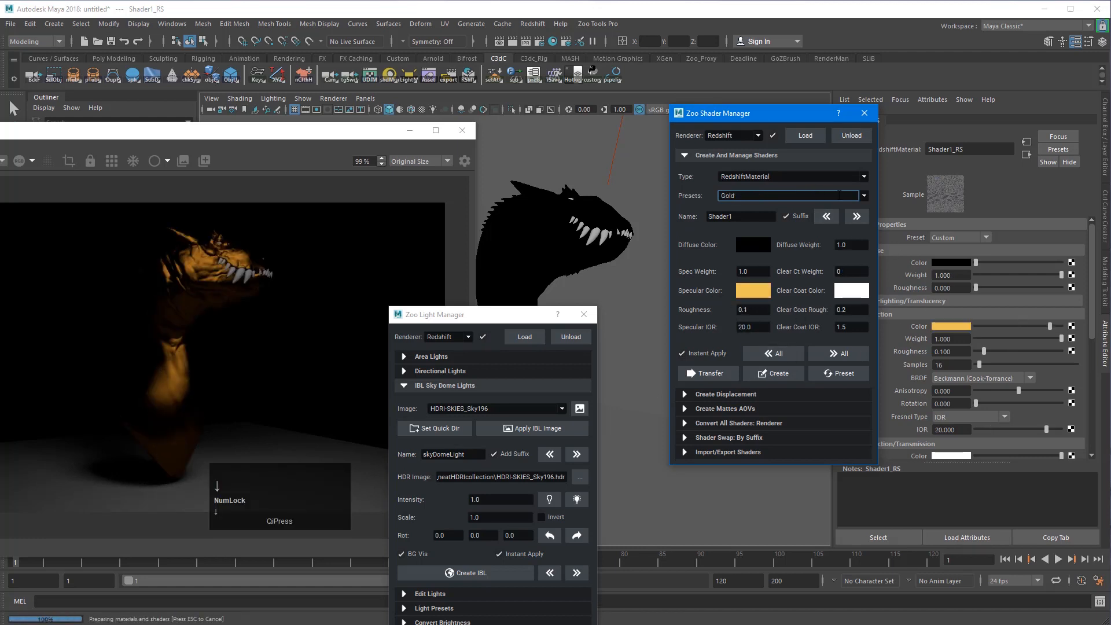
left_click(754, 291)
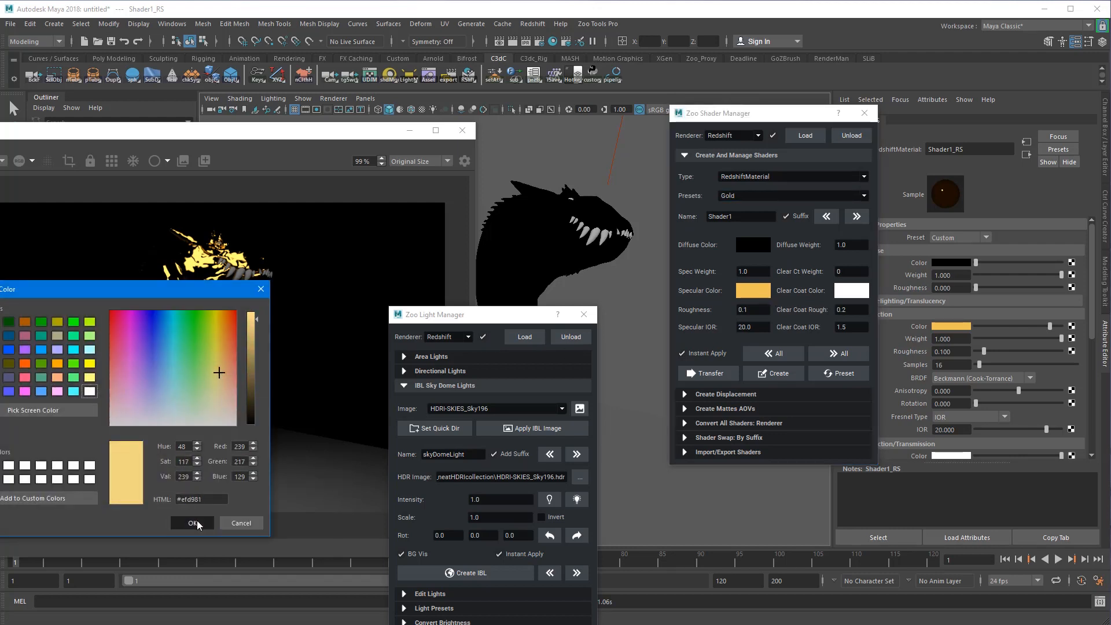
left_click(192, 523)
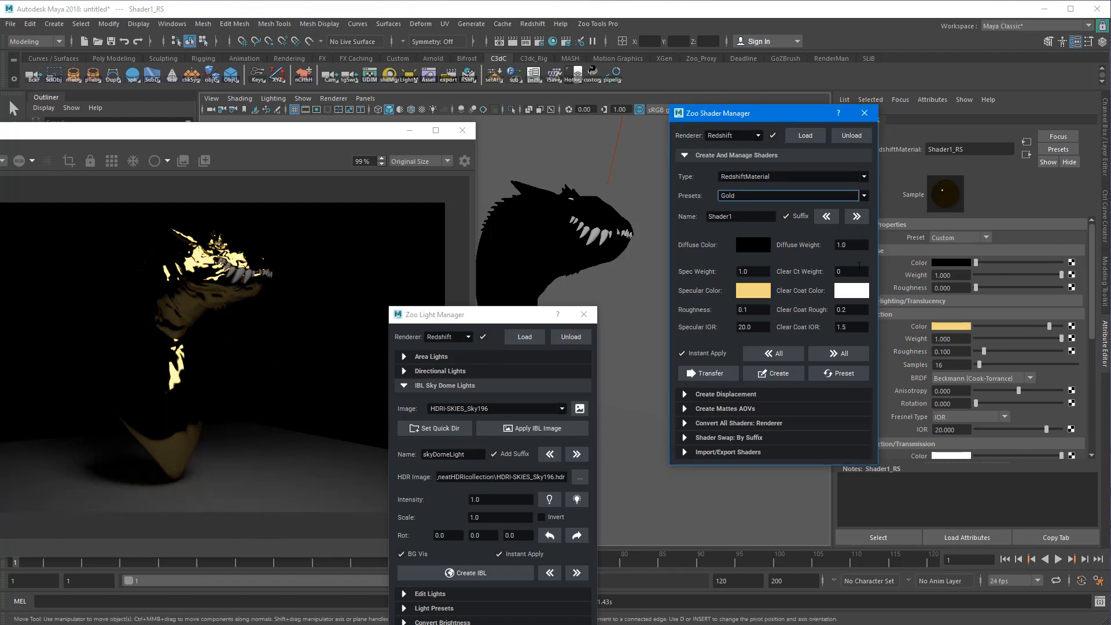
Try the presets Metal Dull, Plastic Mid Black, Plastic Mid Red and Plastic Rough Red, ending on Plastic Shiny Black
key("Down")
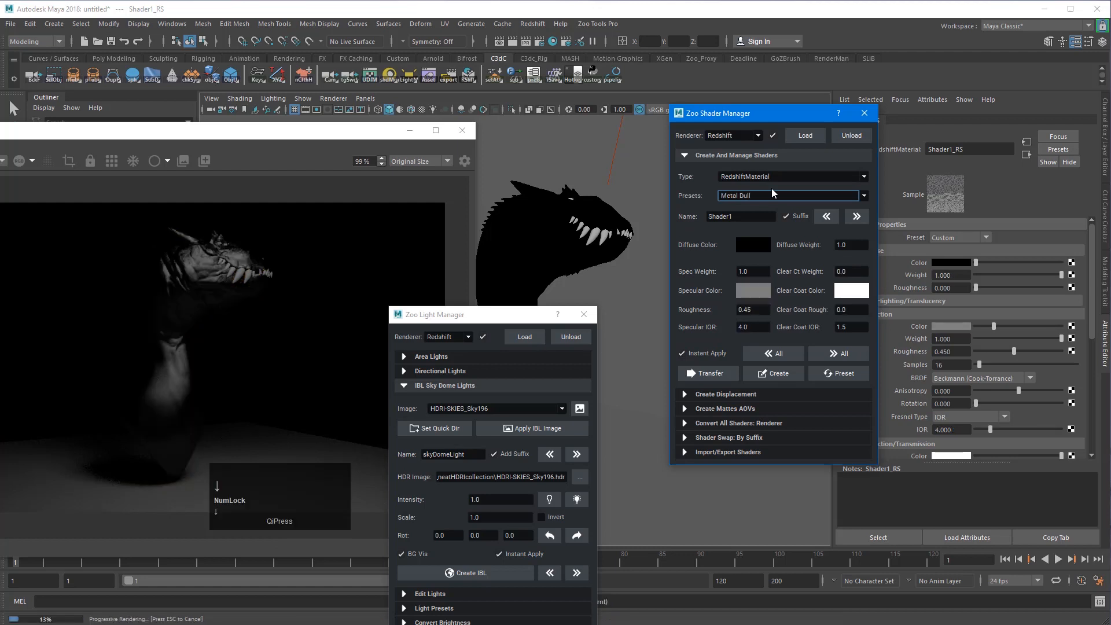
key("Down")
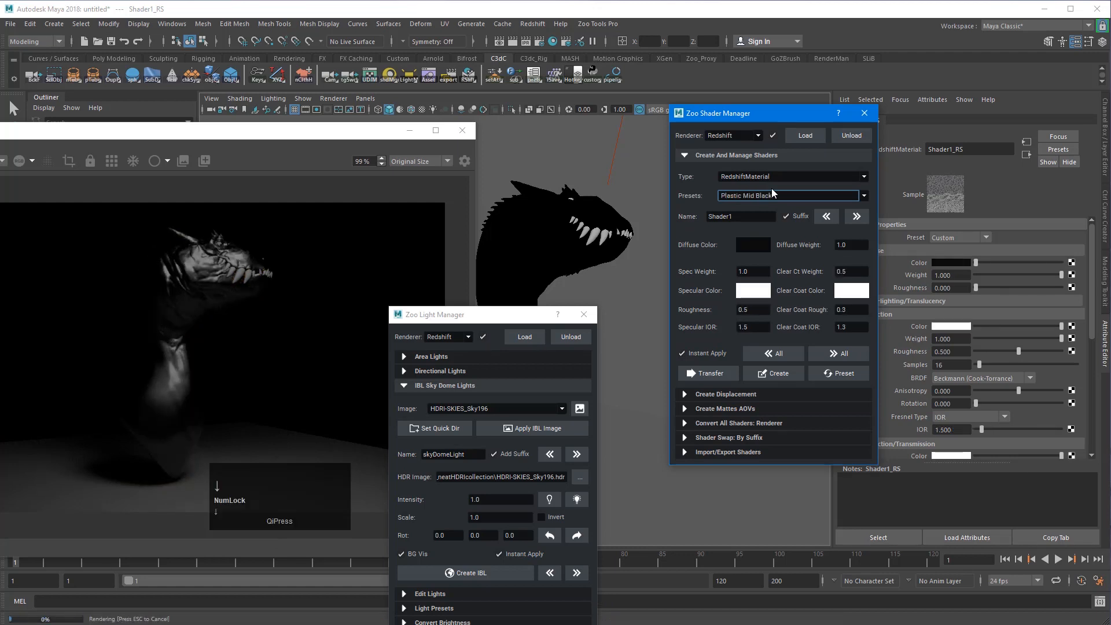
key("Down")
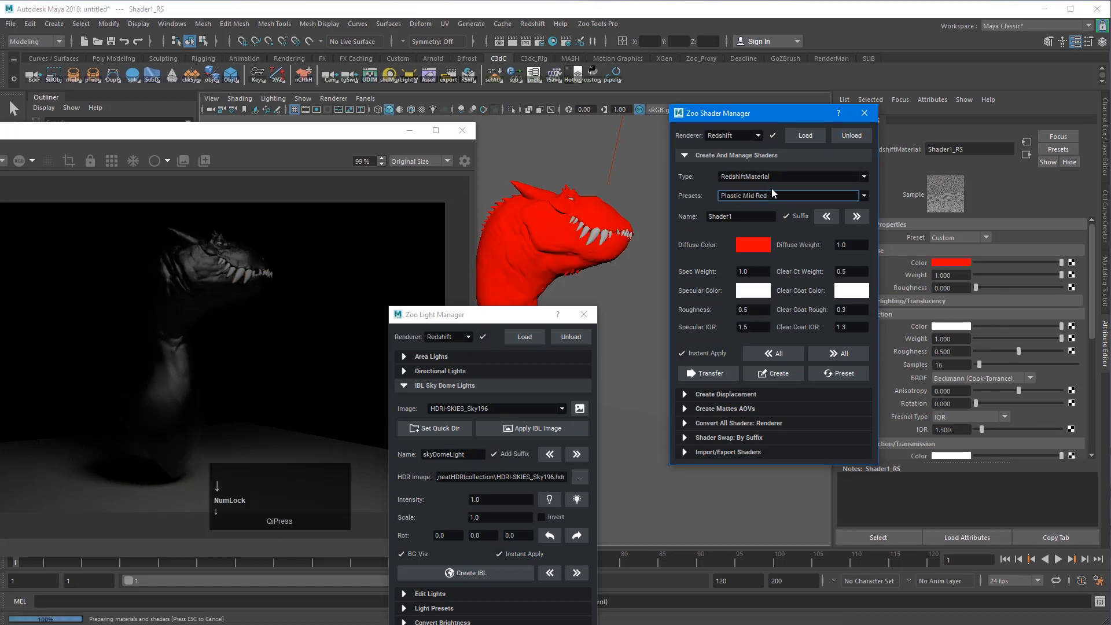
key("Down")
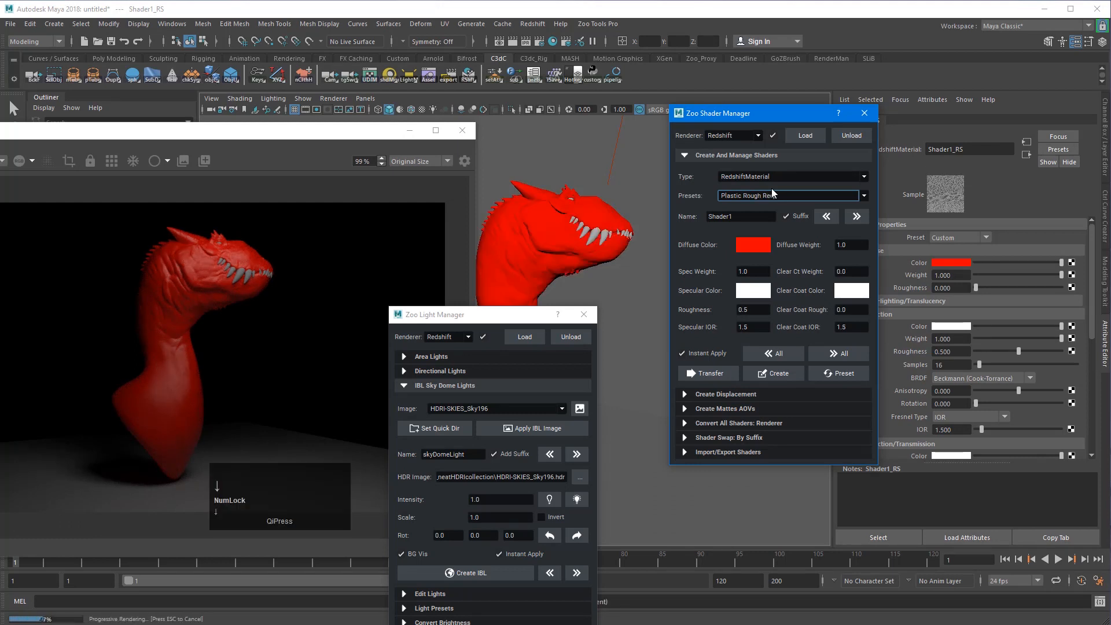
key("Down")
key("Down")
key("Down")
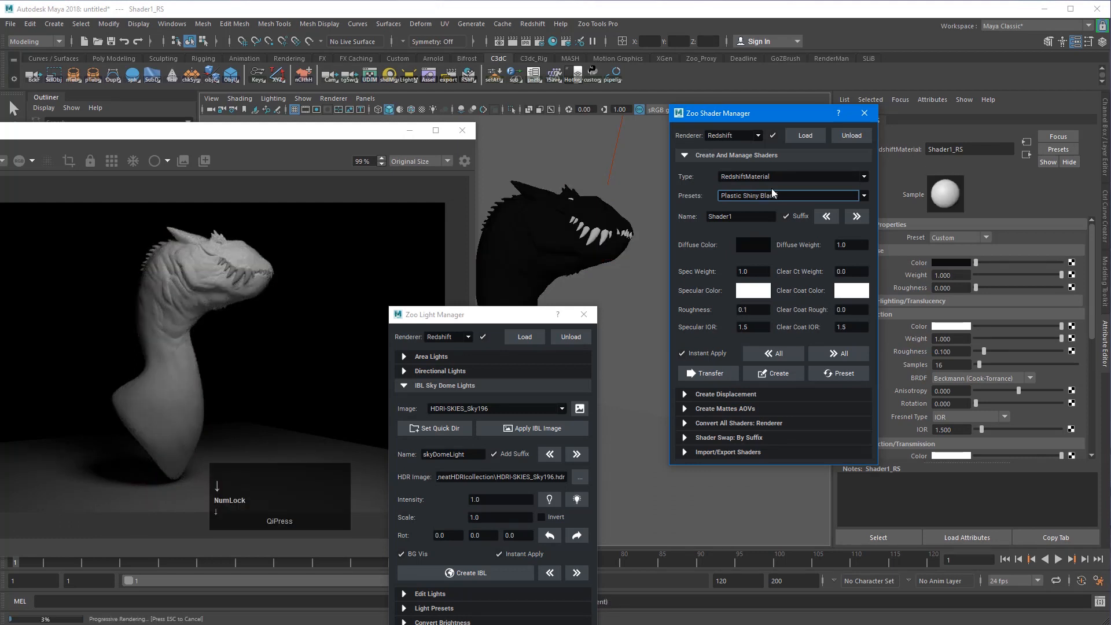
Step back through the plastic presets to Copper and choose another preset for the dragon's shader
key("Up")
key("Up")
key("Up")
key("Up")
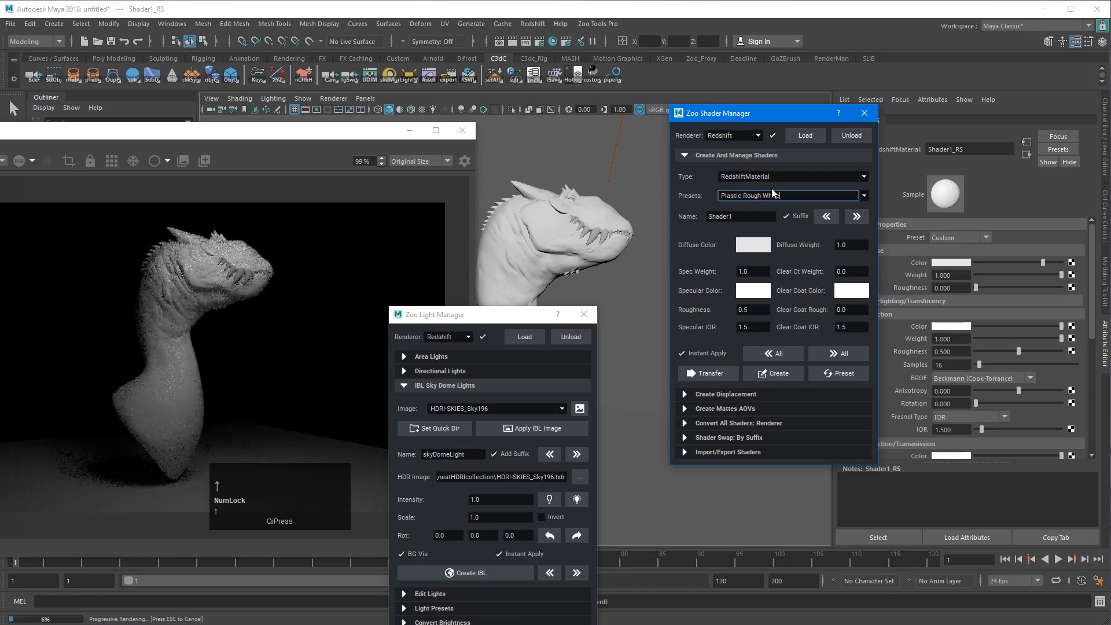
key("Up")
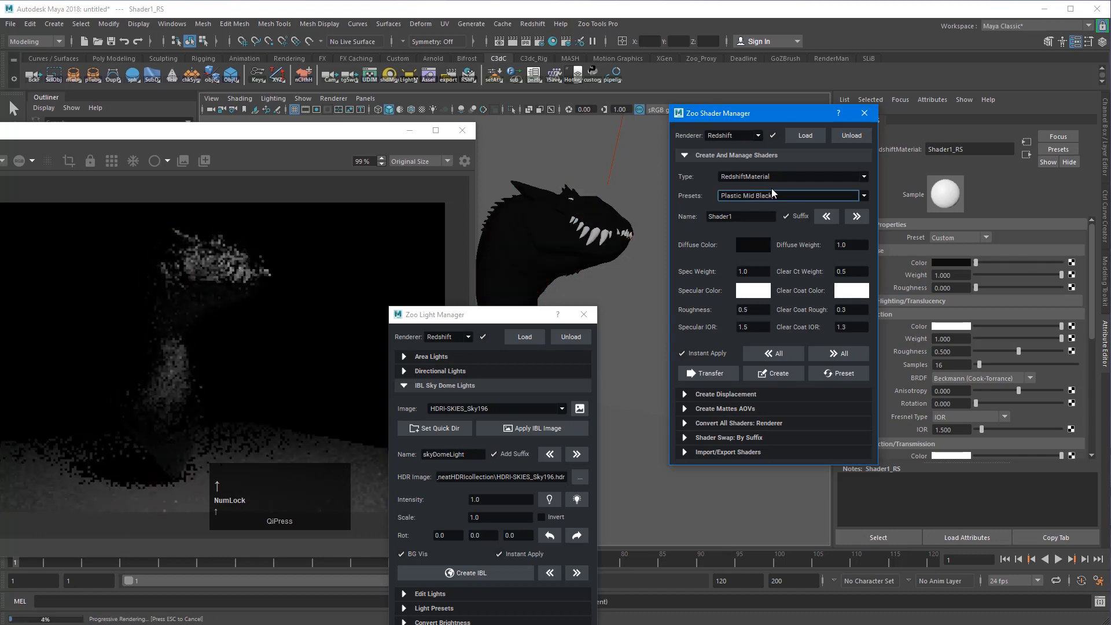
key("Up")
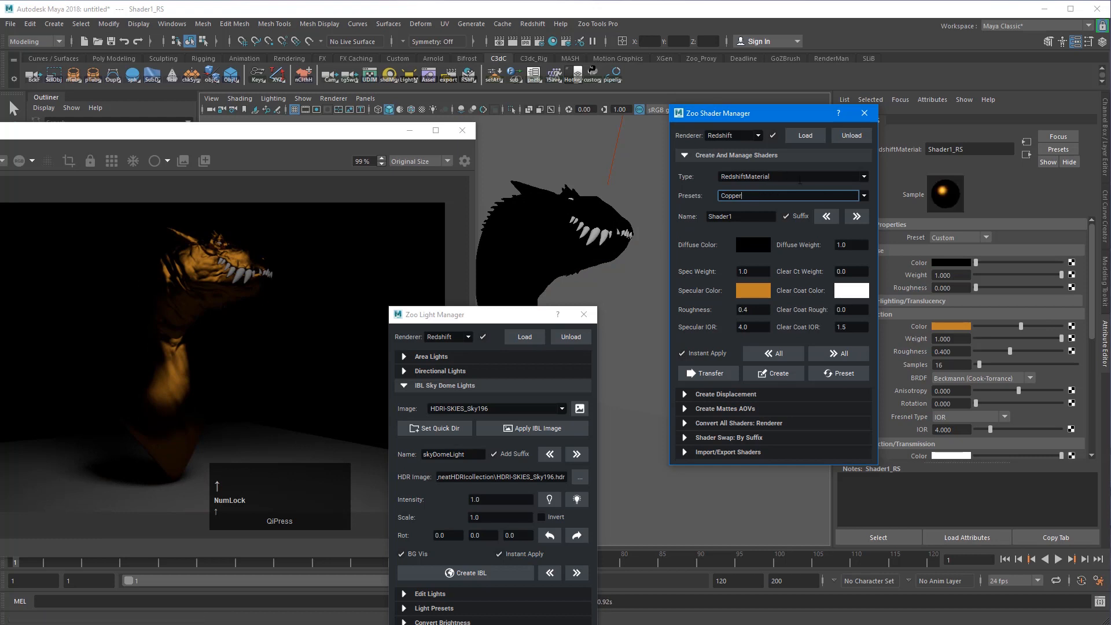
left_click(865, 195)
left_click(812, 211)
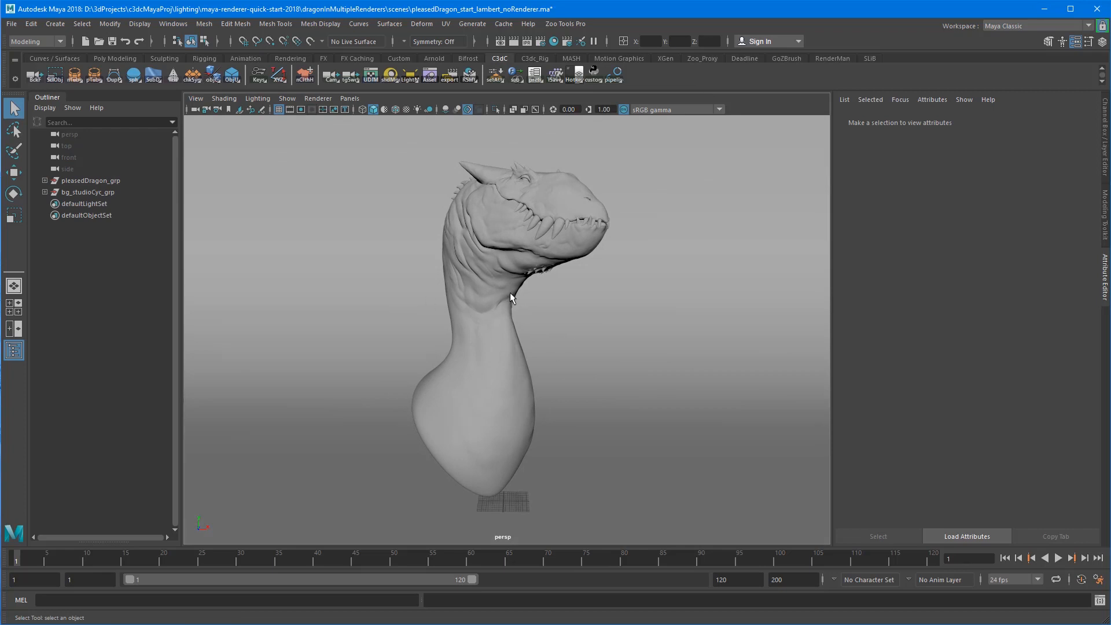
Open the Zoo Light Manager in the unlit Lambert dragon scene and set its renderer to Redshift
mouse_move(545, 323)
left_mouse_down("alt")
mouse_move(558, 315)
mouse_move(540, 318)
left_mouse_up("alt")
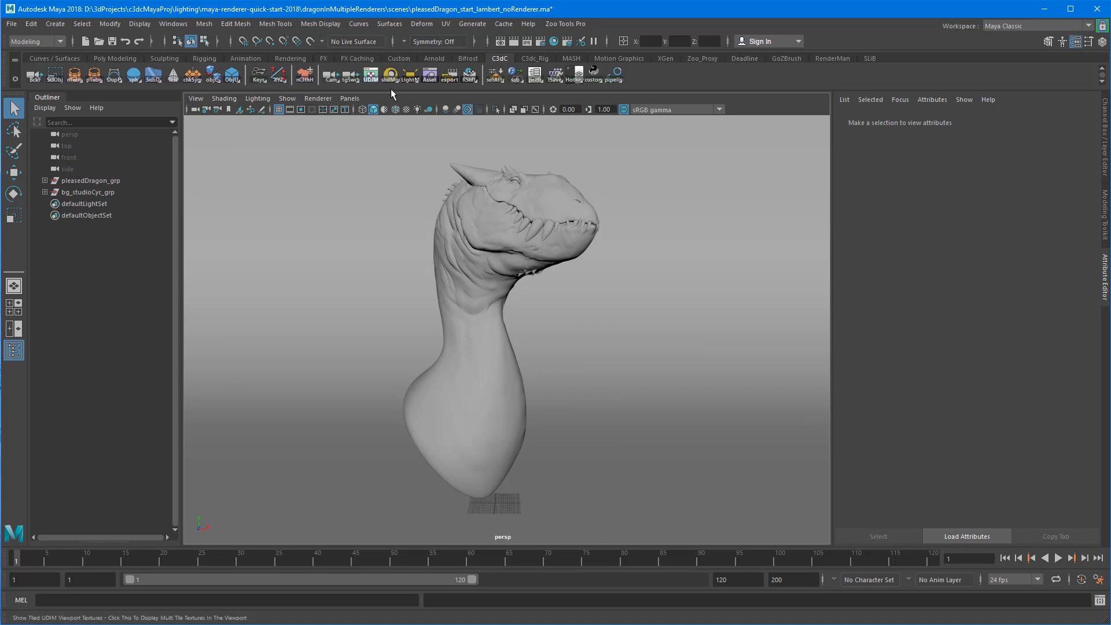
left_click(410, 74)
left_click_drag(576, 246, 617, 207)
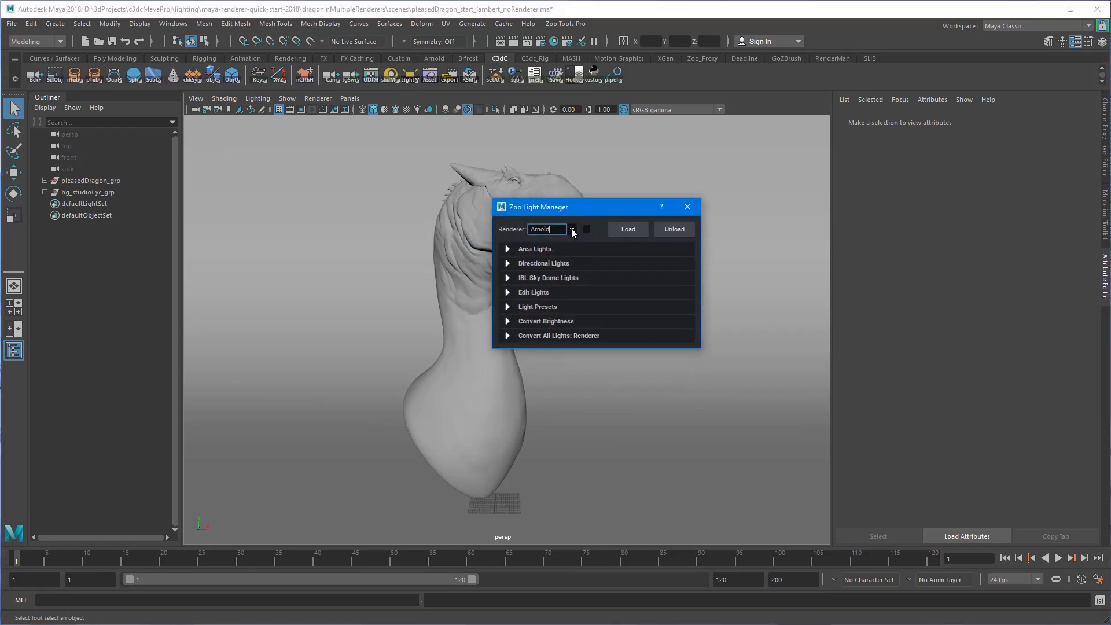
left_click(572, 229)
left_click(544, 237)
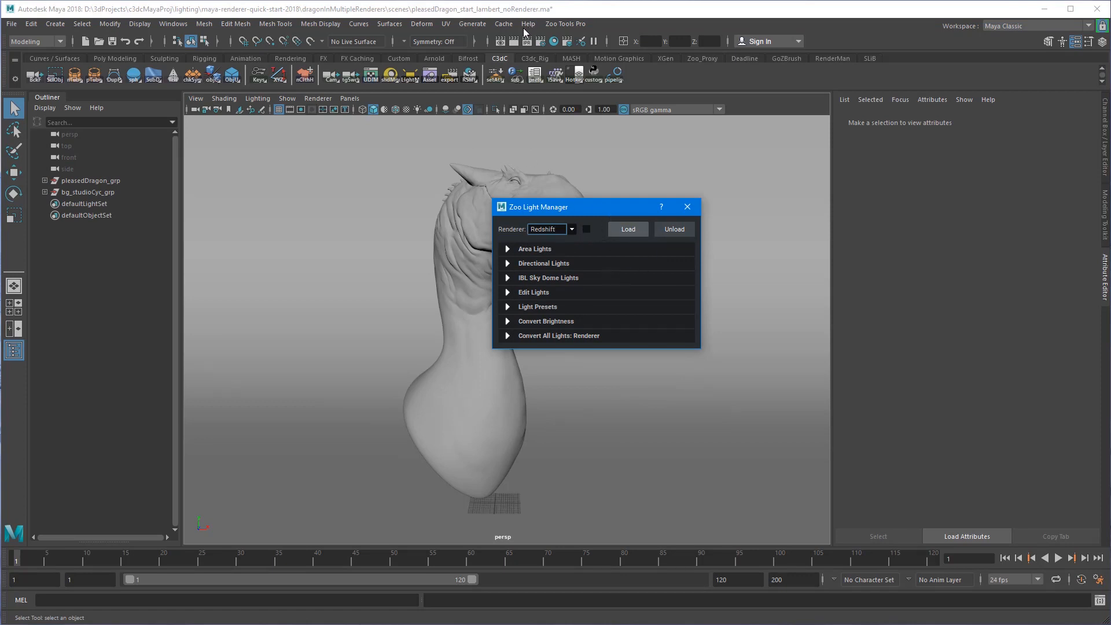
Load the Redshift plugin from the Zoo Light Manager, place its window beside the dragon and show the area light settings
left_click(628, 229)
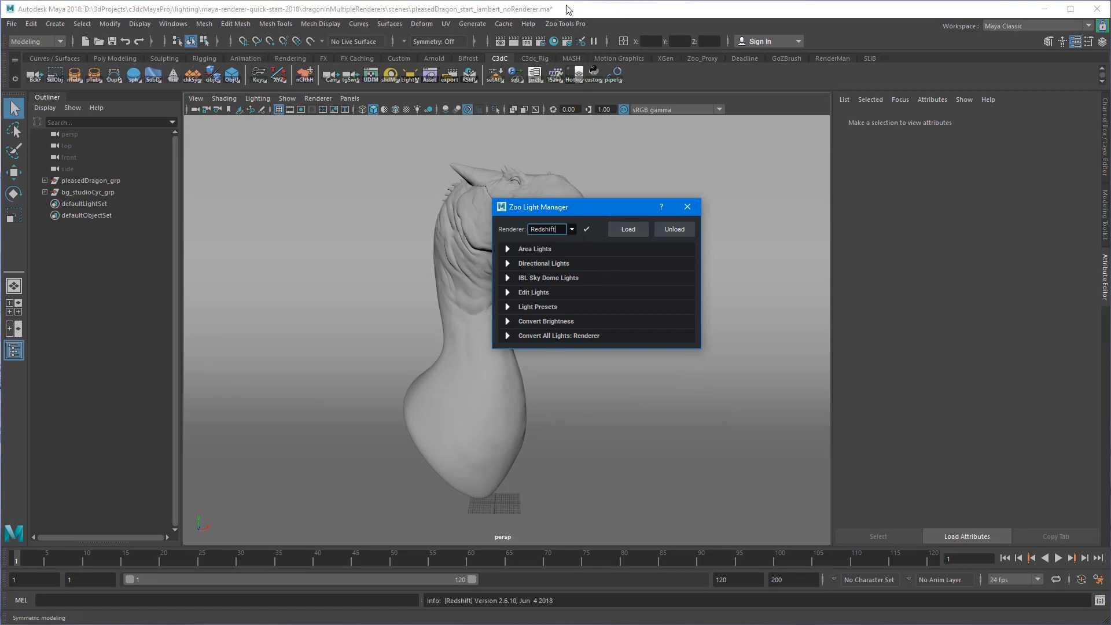
left_click_drag(625, 208, 863, 136)
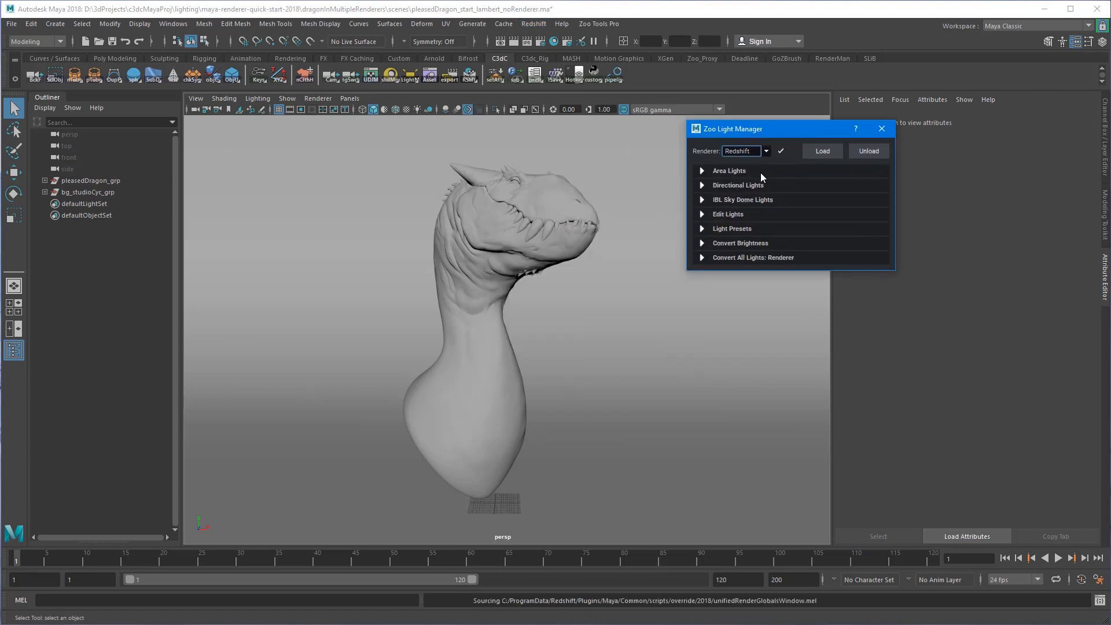
left_click(760, 174)
Create a Redshift rectangle area light named key at the camera position, viewing the dragon's head from above
left_click_drag(517, 180, 519, 235, "alt")
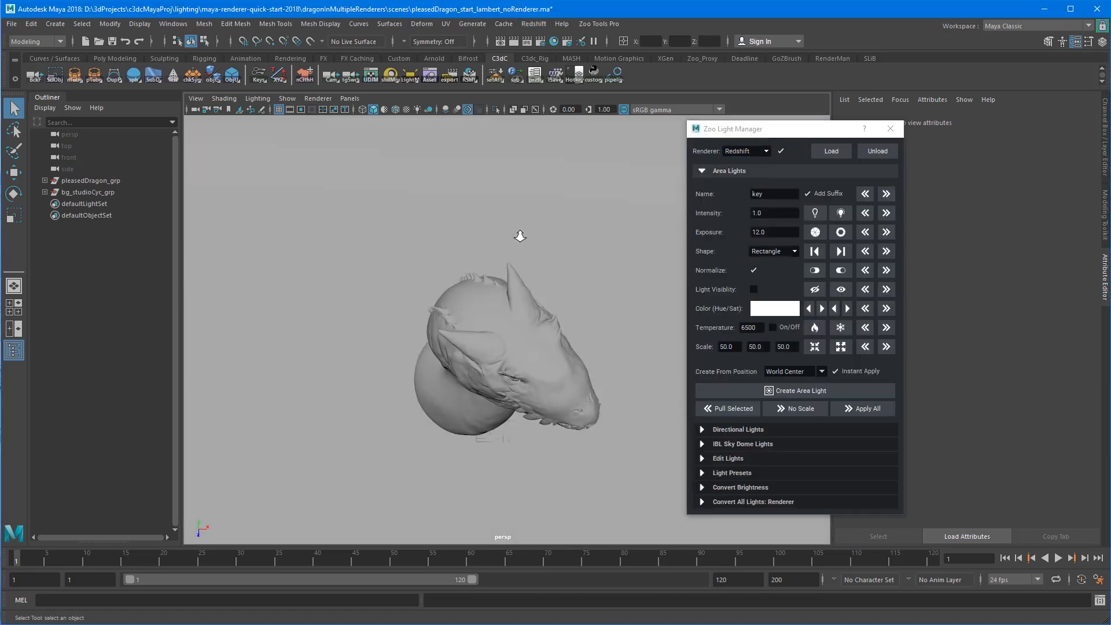
right_click_drag(519, 236, 685, 193, "alt")
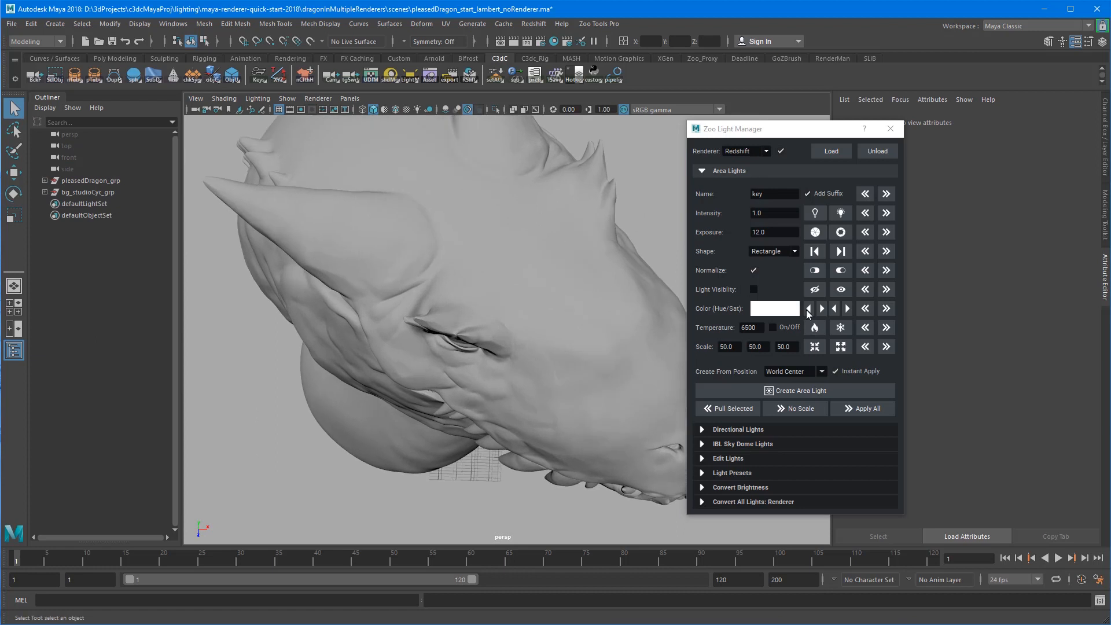
left_click(792, 372)
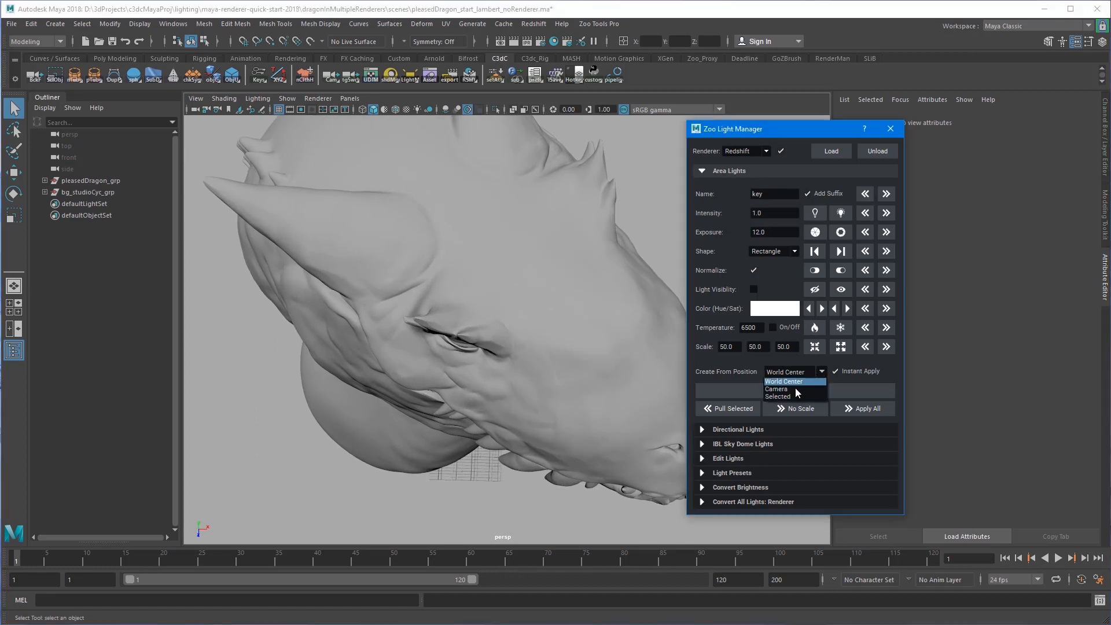
left_click(790, 393)
left_click(800, 392)
Move the key light above the dragon to about -5.7, 198.8, 78.8 and angle it down at the head
right_click_drag(665, 391, 394, 324, "alt")
left_click_drag(394, 324, 452, 283, "alt")
middle_click_drag(451, 283, 414, 344, "alt")
right_click_drag(415, 344, 579, 310, "alt")
mouse_move(582, 310)
left_mouse_down("alt")
mouse_move(565, 303)
mouse_move(595, 298)
left_mouse_up("alt")
key("w")
left_click_drag(521, 191, 571, 218)
key("e")
left_click_drag(593, 256, 425, 224)
key("w")
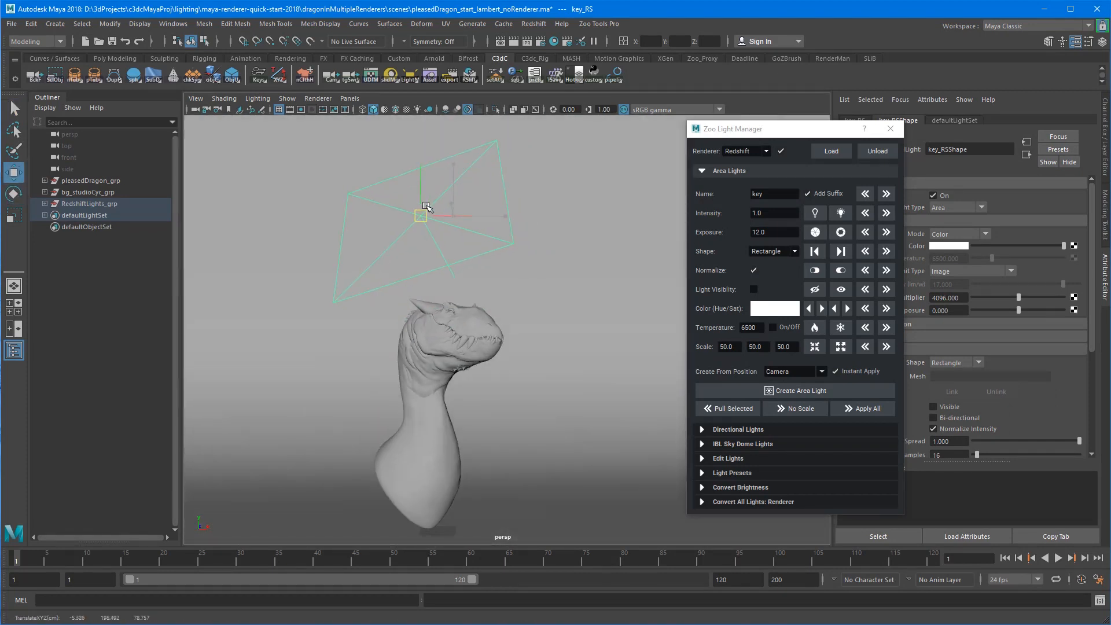
key("e")
key("q")
Set the key light's X, Y and Z scale to 40
left_click_drag(471, 268, 679, 266, "alt")
key("ctrl+a")
left_click_drag(1071, 186, 1075, 205)
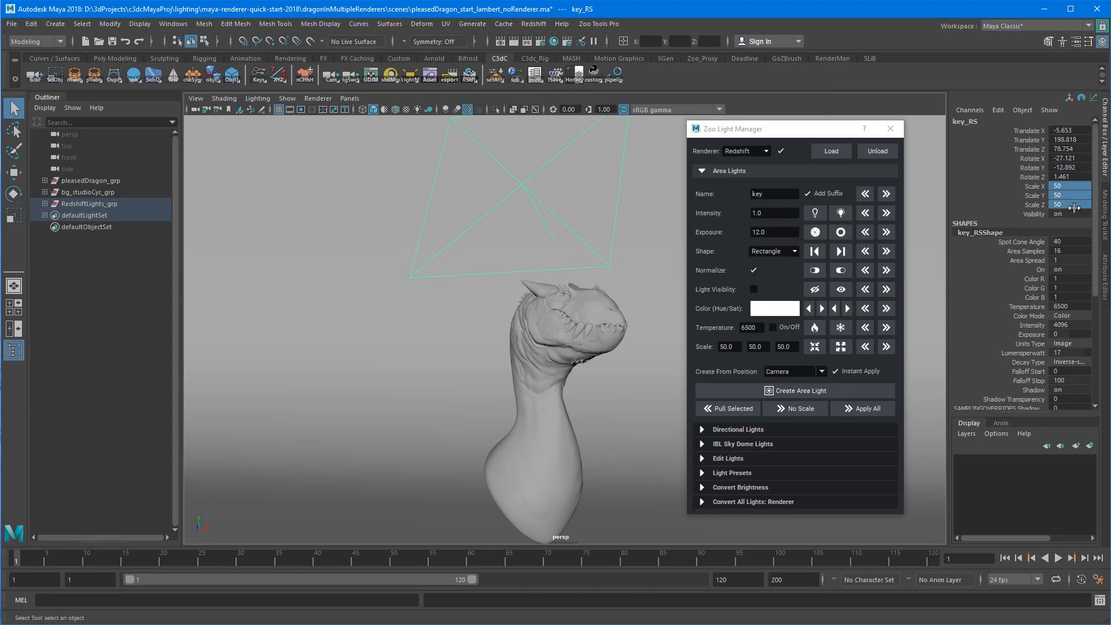
type("40")
key("Return")
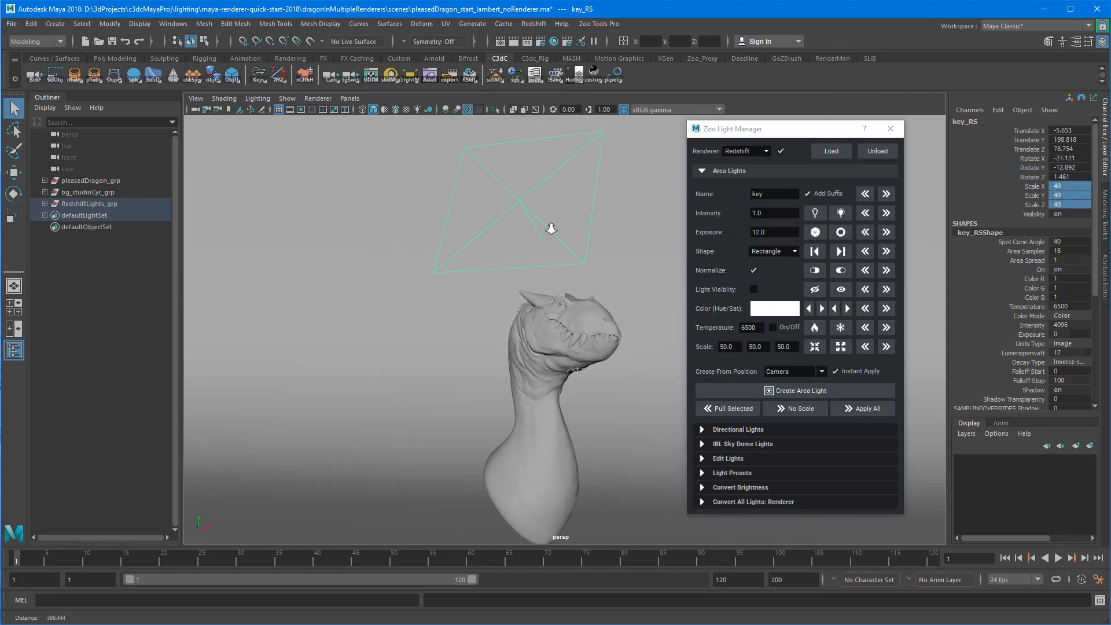
Rotate the key light further down to about -31.5, -17.5, 2.1 and deselect it
left_click_drag(551, 231, 526, 228, "alt")
key("e")
key("q")
mouse_move(556, 251)
middle_mouse_down("alt")
mouse_move(526, 222)
mouse_move(575, 211)
middle_mouse_up("alt")
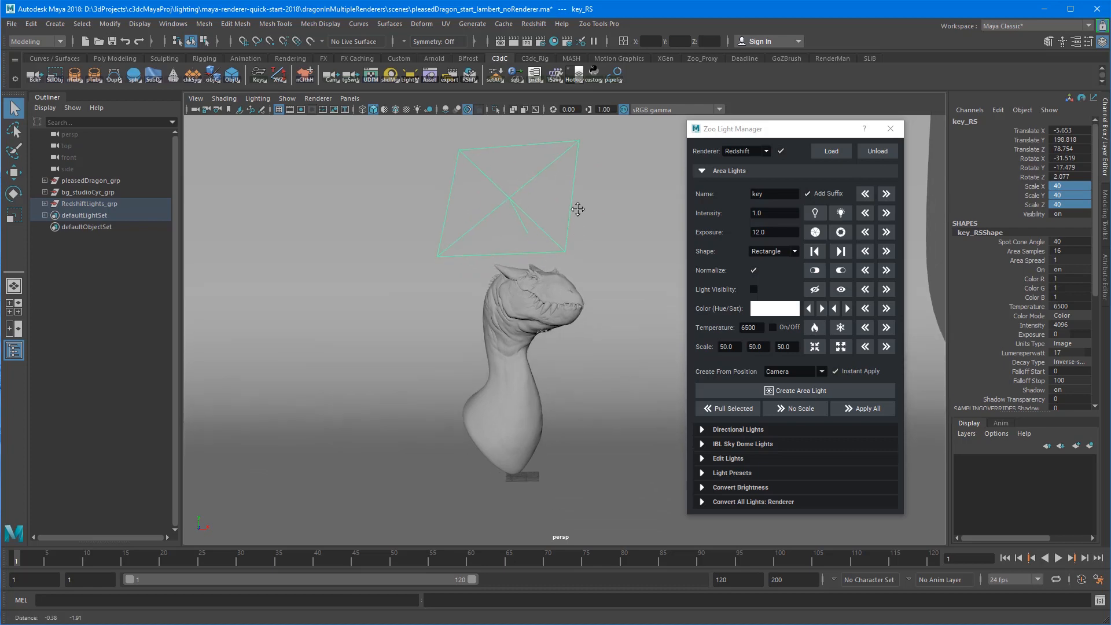
left_click(575, 211)
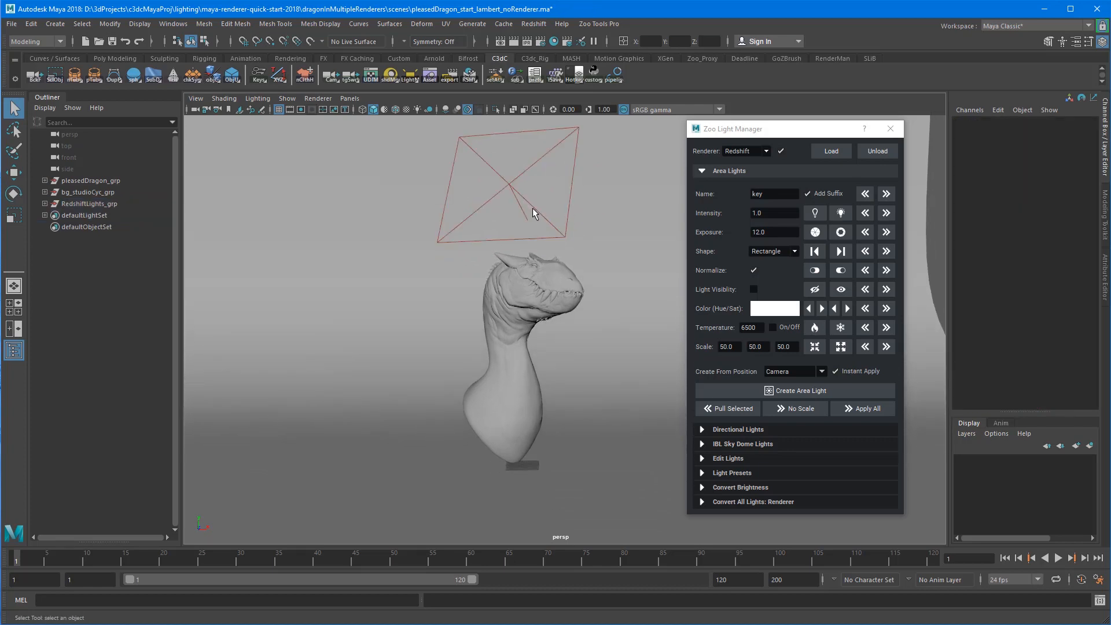
Open the Render Settings and set the scene to render using Redshift
key("alt+r")
left_click_drag(665, 146, 612, 104)
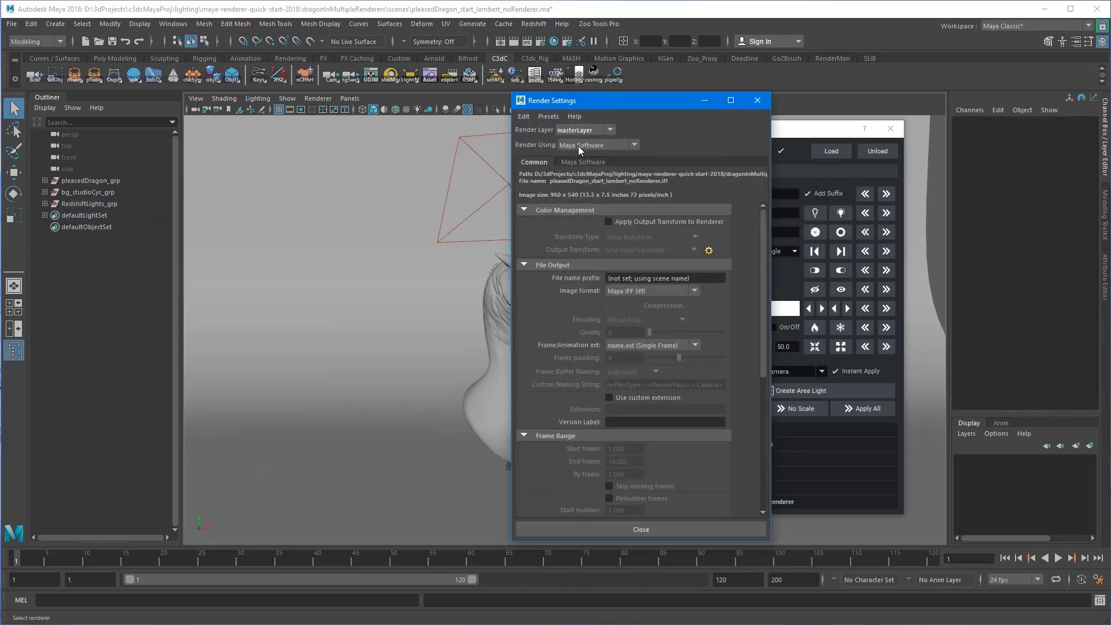
left_click(580, 145)
left_click(584, 193)
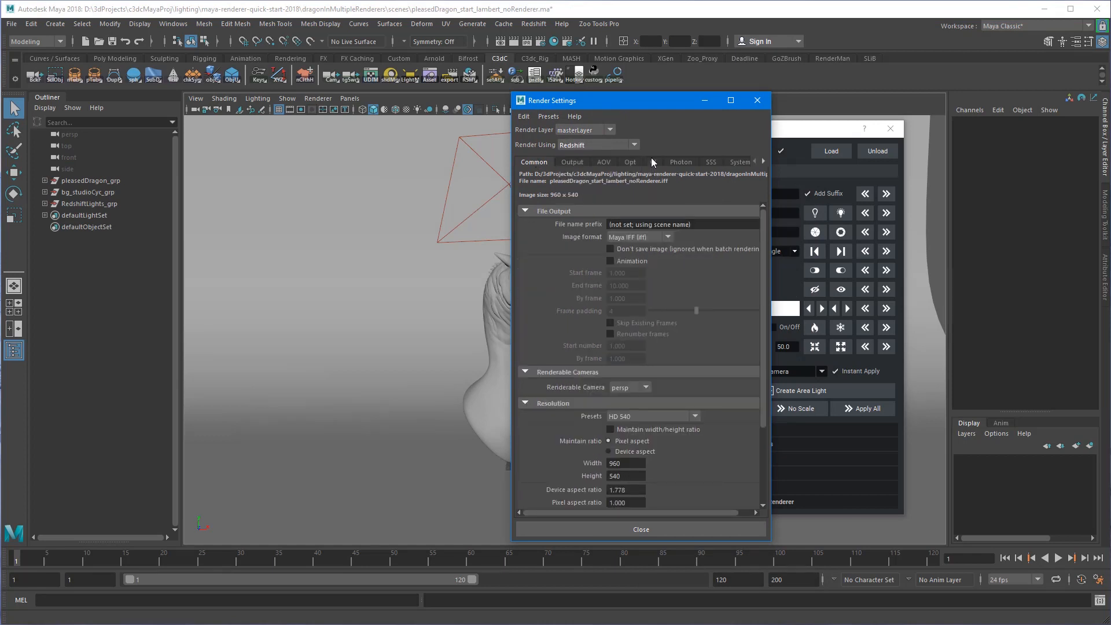
Set both the primary and secondary GI engines to Brute Force
left_click(652, 163)
left_click(652, 190)
left_click(650, 246)
left_click(655, 202)
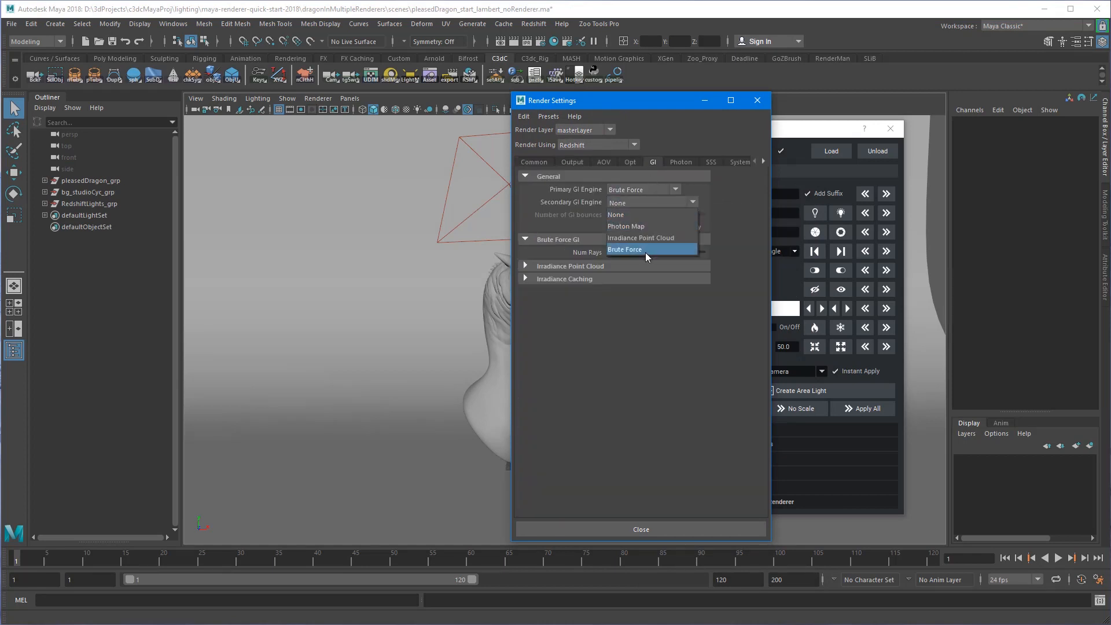
left_click(625, 250)
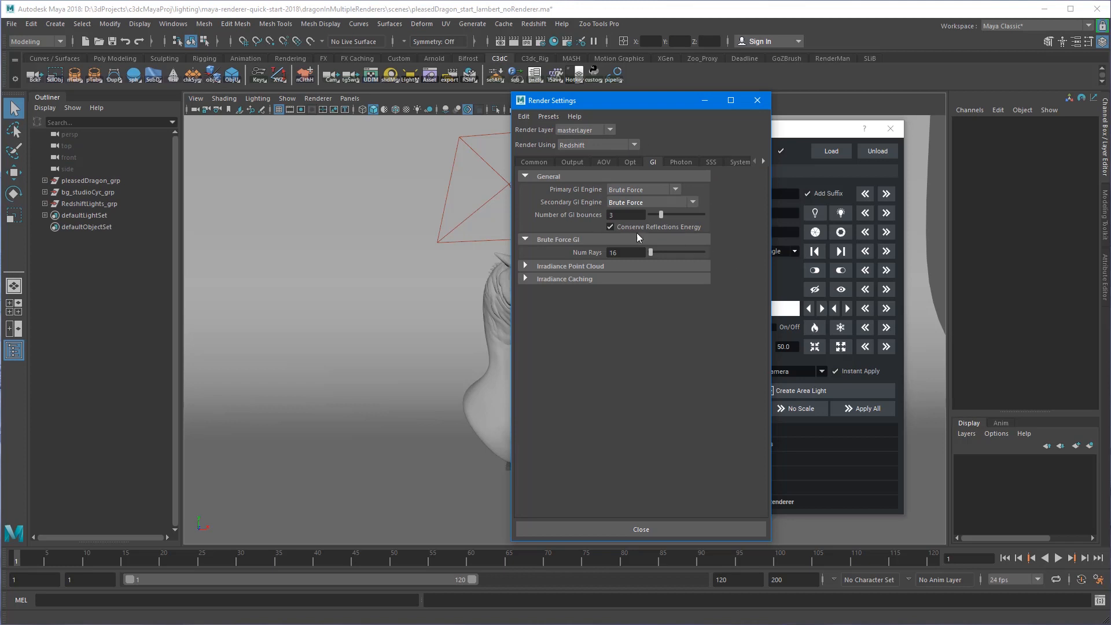
Set the progressive passes to 128 and the unified sampling to 32 min and 128 max samples
left_click(570, 162)
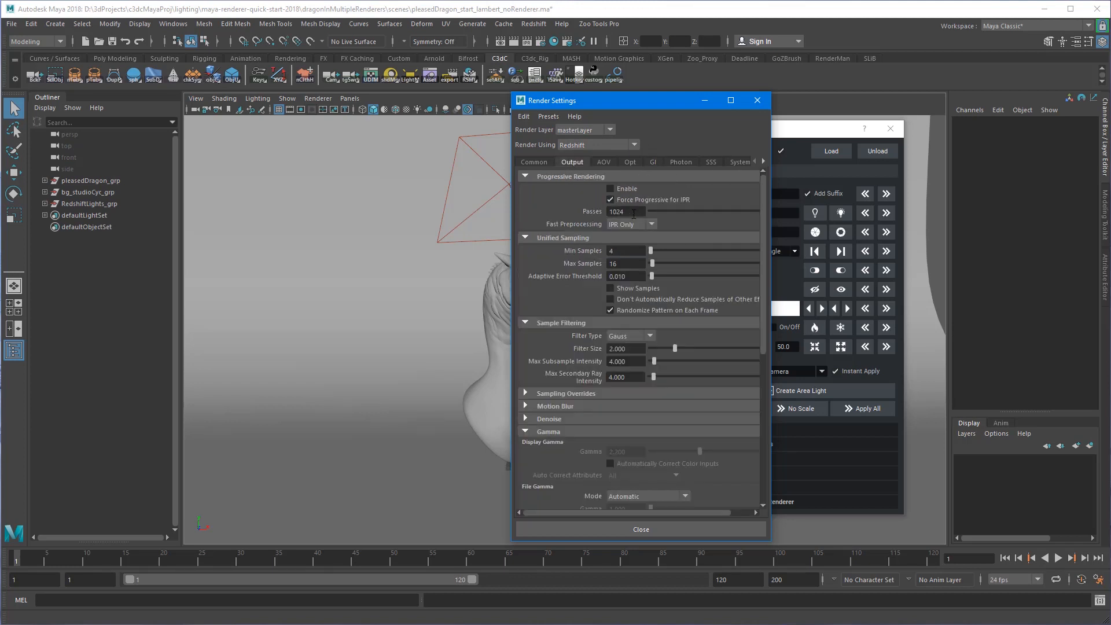
left_click_drag(634, 214, 585, 213)
type("128")
key("Return")
left_click_drag(628, 261, 598, 275)
key("Return")
left_click_drag(621, 252, 573, 255)
type("32")
key("Return")
left_click_drag(679, 99, 797, 71)
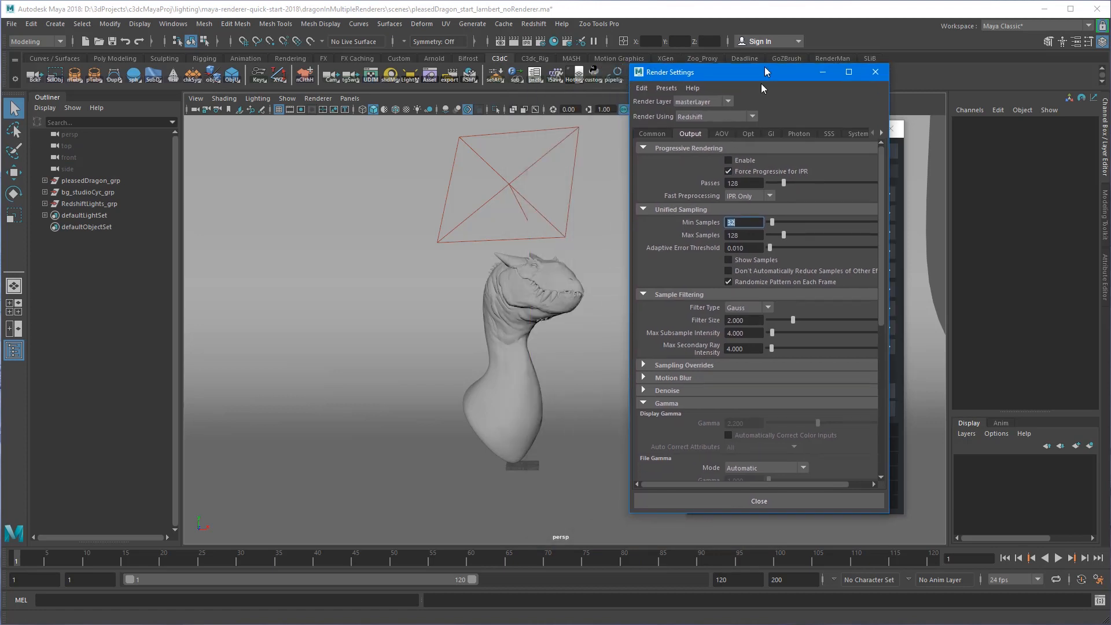
Set the output image format to OpenEXR with piz compression
left_click(653, 134)
left_click(765, 212)
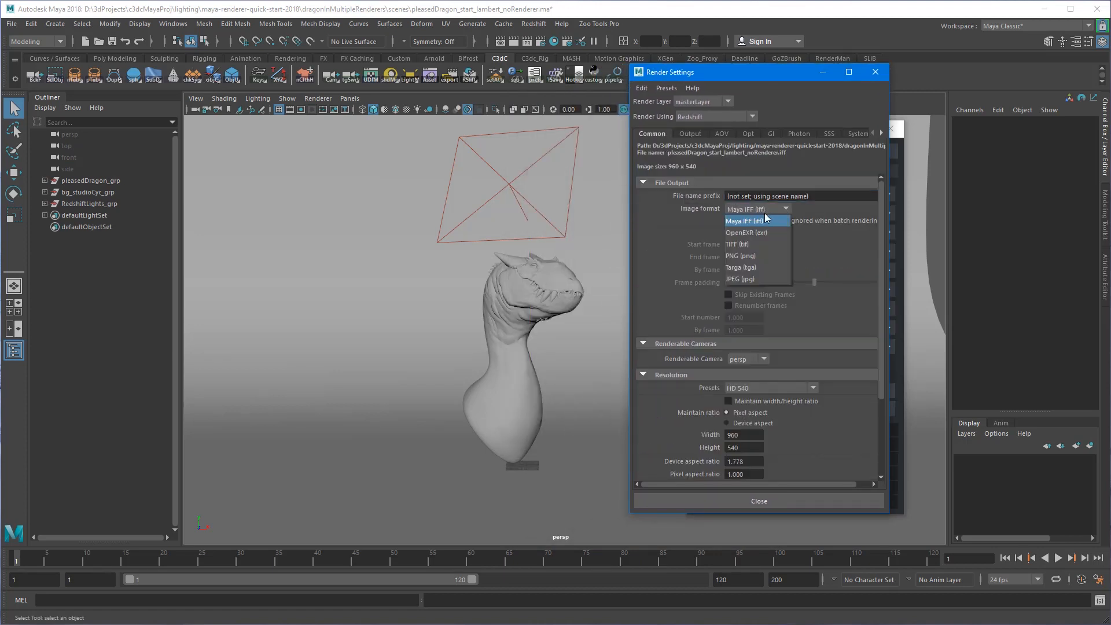
left_click(752, 242)
left_click(756, 235)
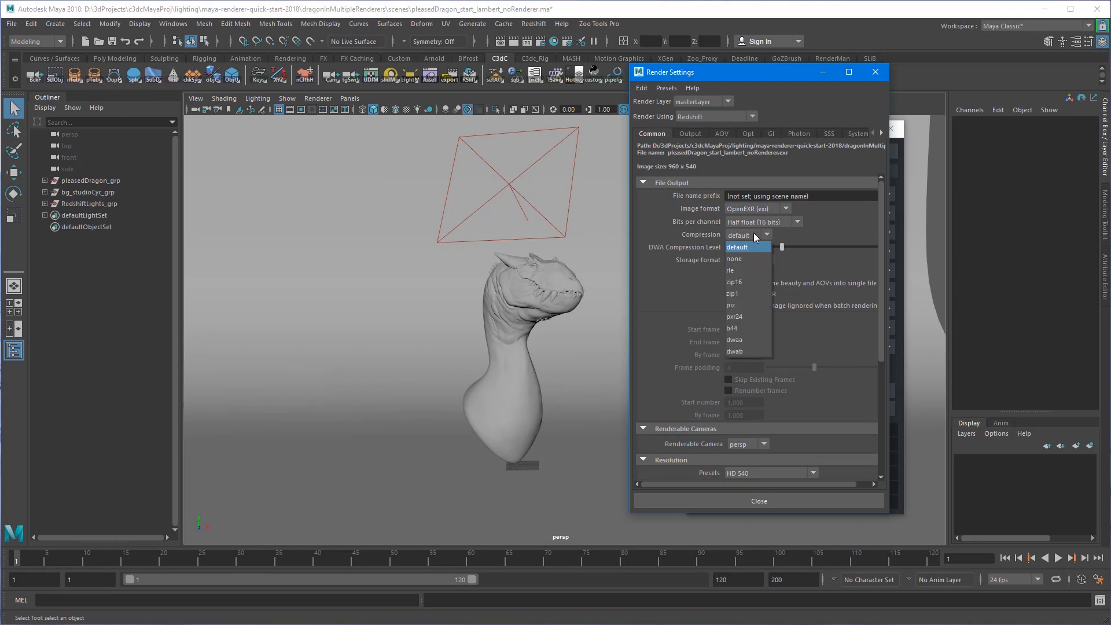
left_click(749, 304)
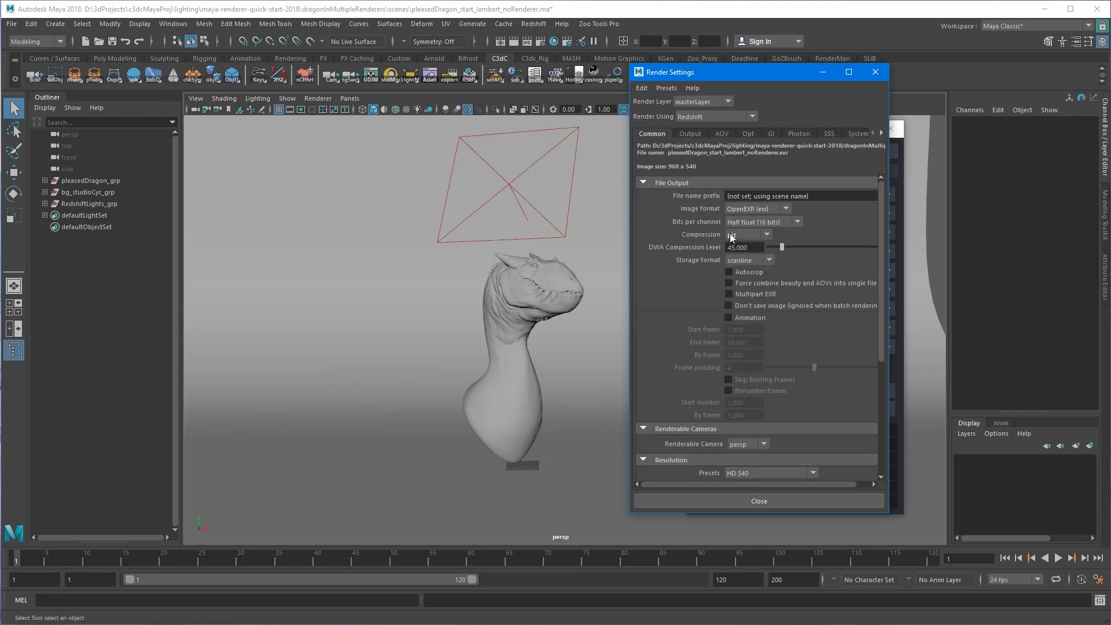
Set the render resolution to 1080p HD (1920x1080) with the shelf's camera resolution preset
scroll(760, 368, "down", 3)
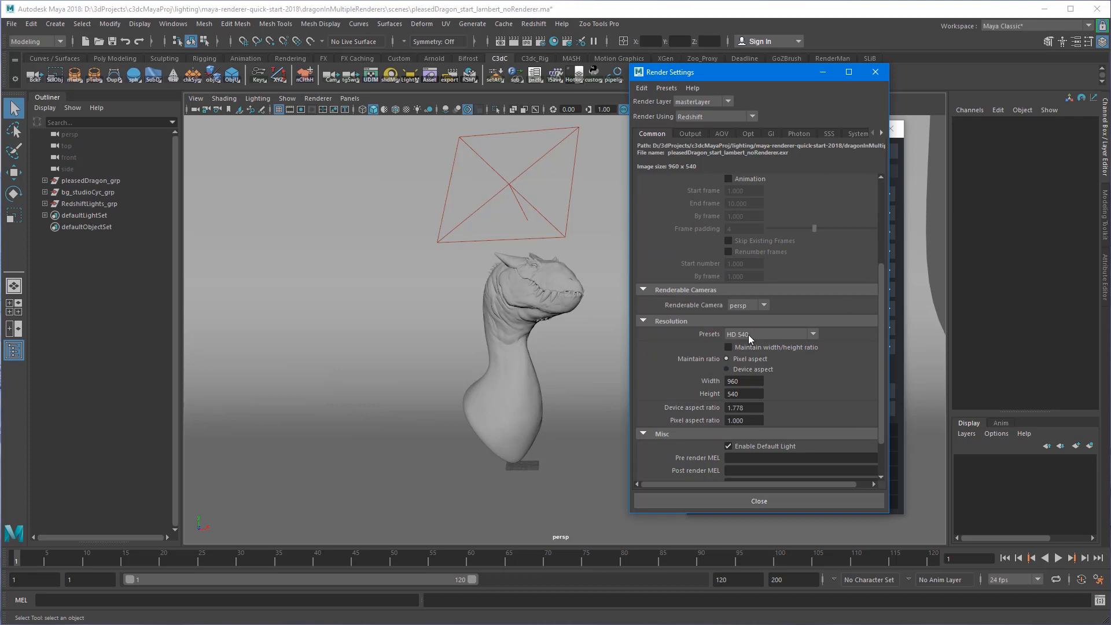
right_click(328, 81)
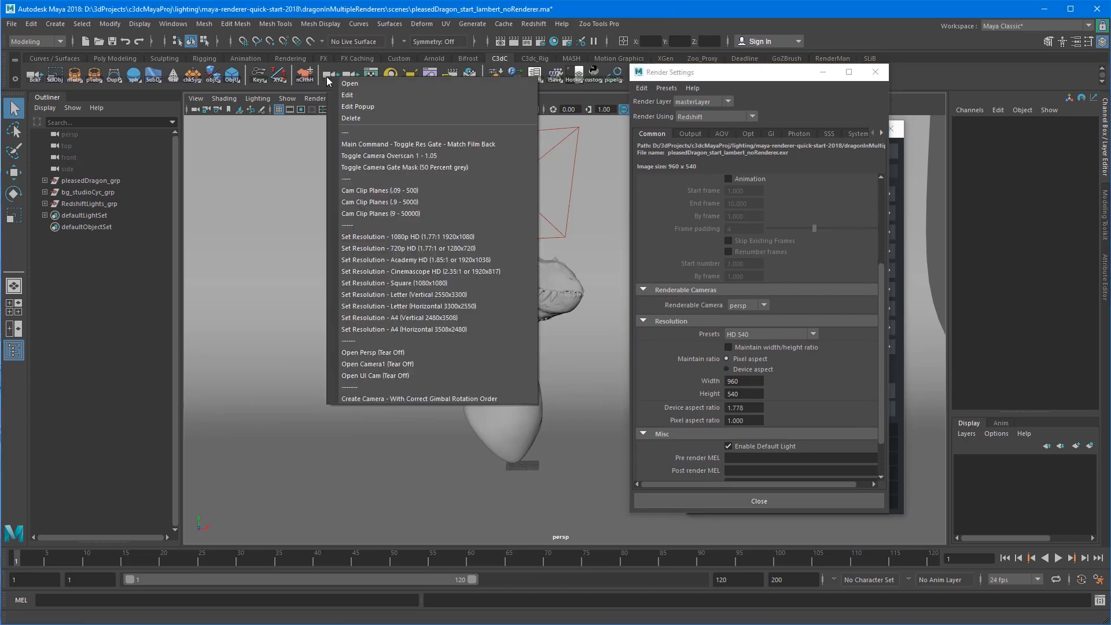
left_click(435, 237)
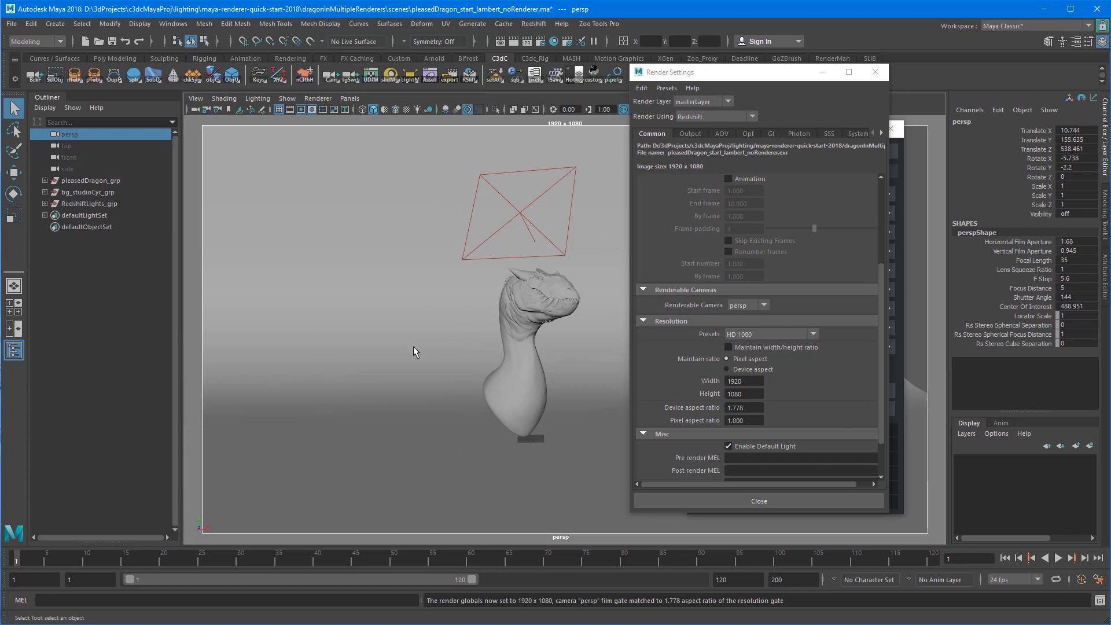
Hide the resolution gate in the perspective view, deselect the camera and close the Render Settings
middle_click_drag(500, 366, 455, 297, "alt")
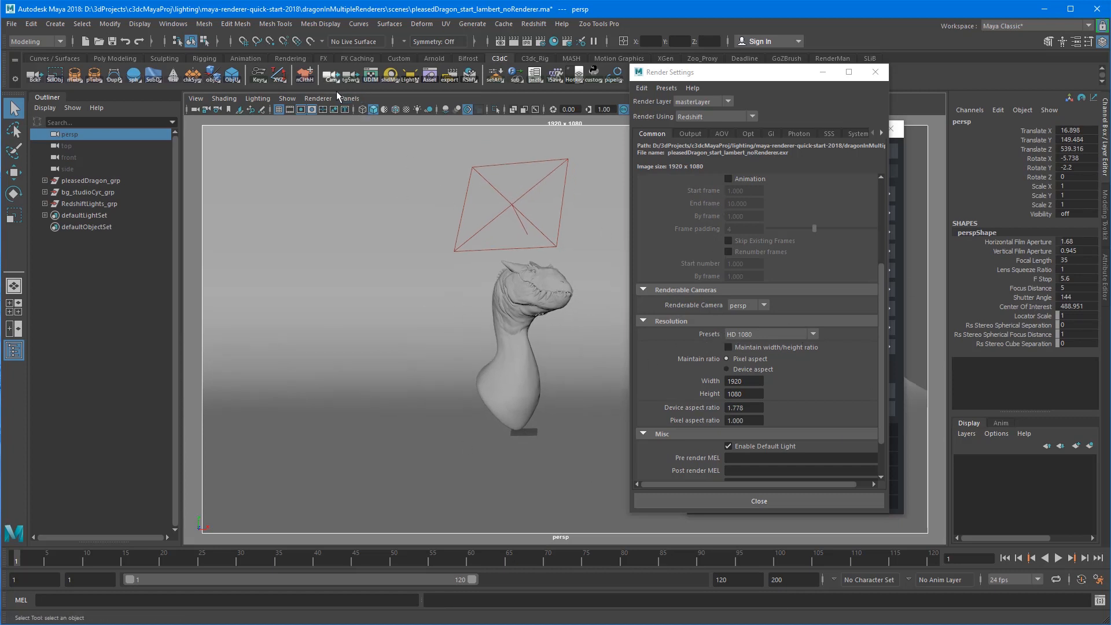
left_click(300, 109)
mouse_move(371, 282)
middle_mouse_down("alt")
mouse_move(379, 280)
mouse_move(359, 274)
middle_mouse_up("alt")
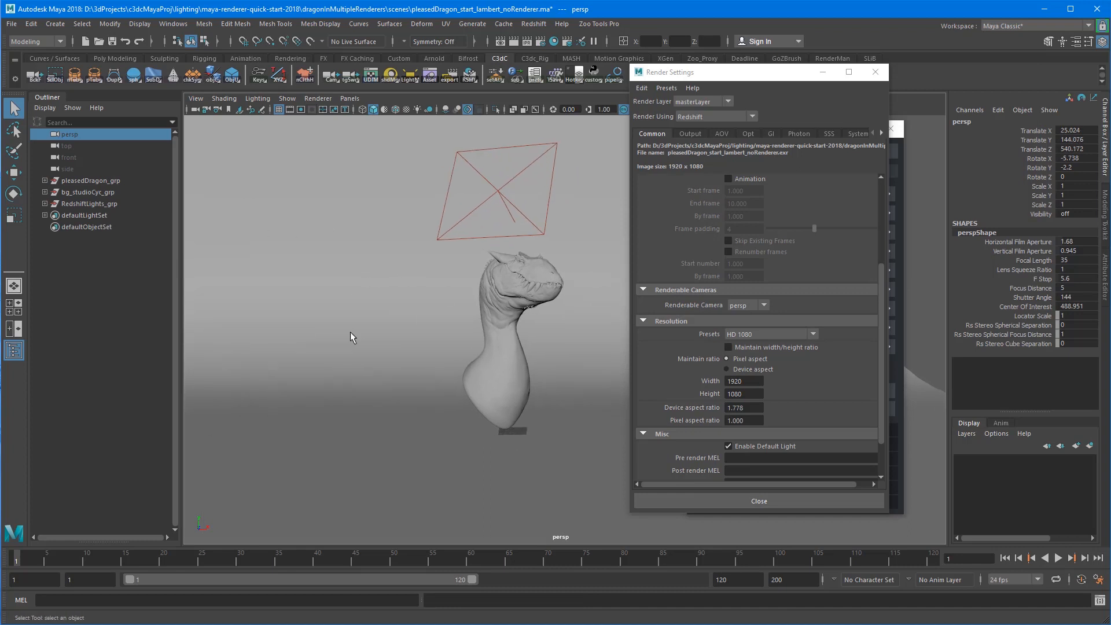
middle_click_drag(402, 324, 430, 323, "alt")
left_click(430, 322)
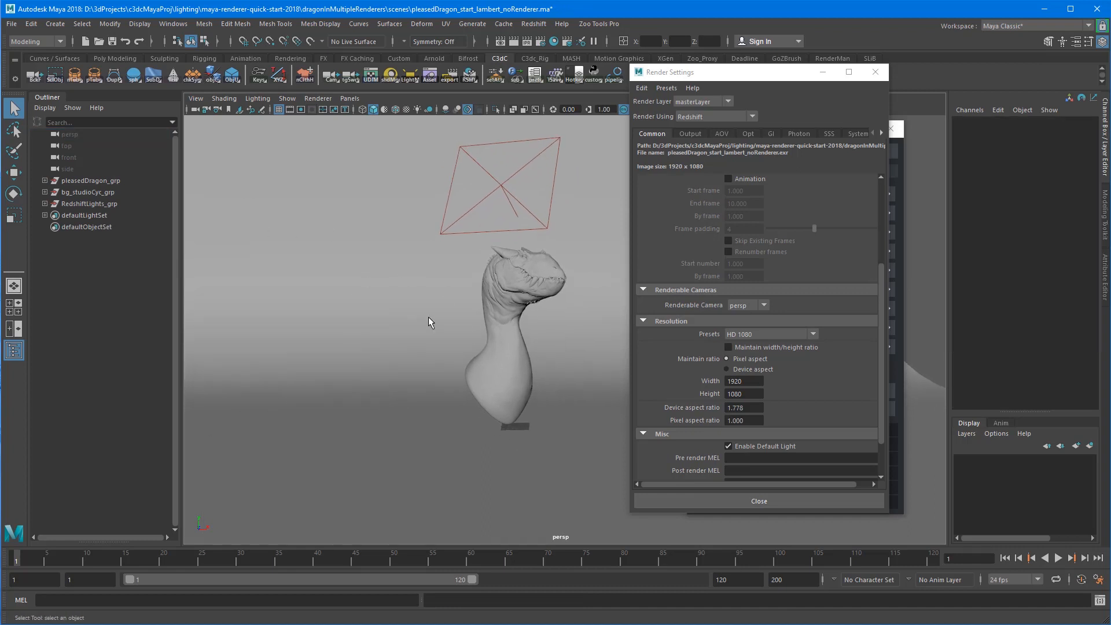
left_click(875, 72)
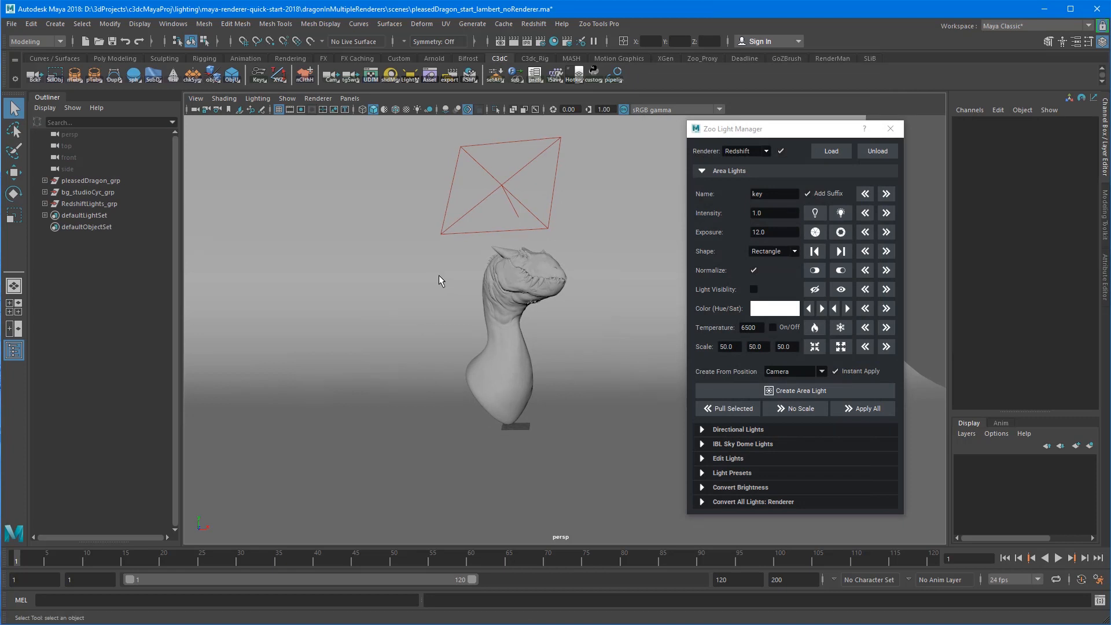
Create a new camera, look through it and frame the dragon bust in its view
key("g")
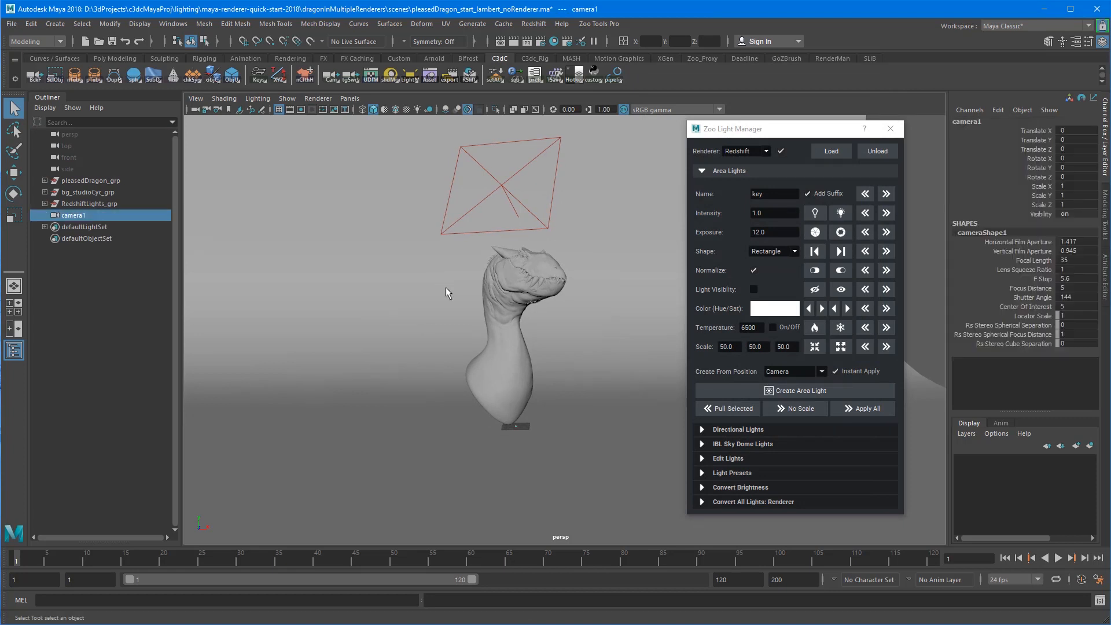
middle_click_drag(62, 214, 591, 315)
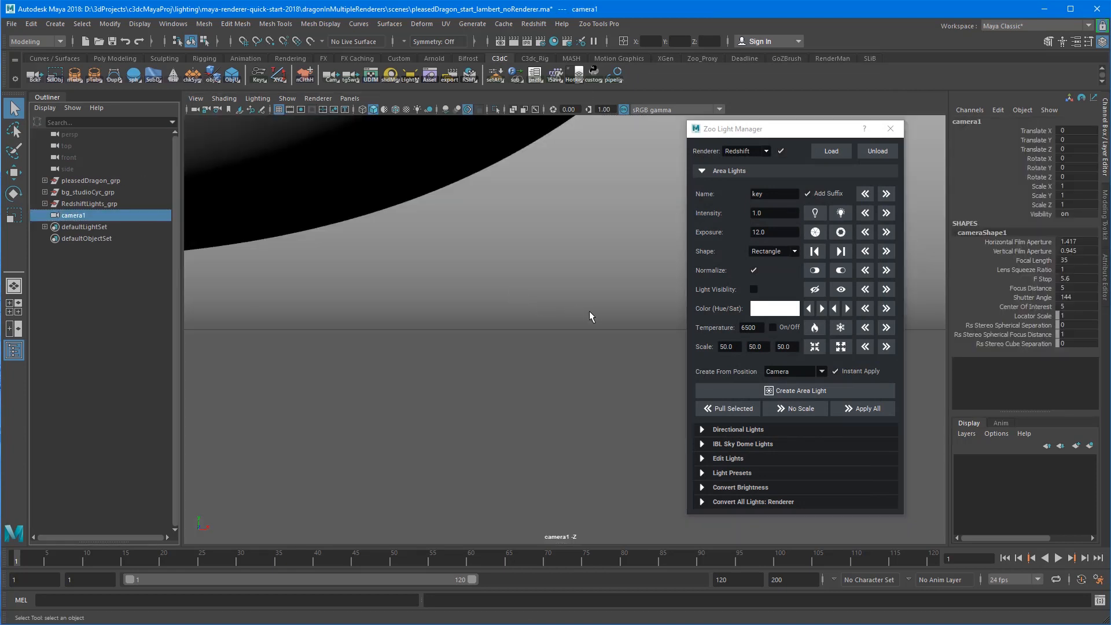
right_click_drag(590, 315, 23, 203, "alt")
middle_click_drag(463, 168, 407, 256, "alt")
left_click_drag(558, 249, 568, 270, "alt")
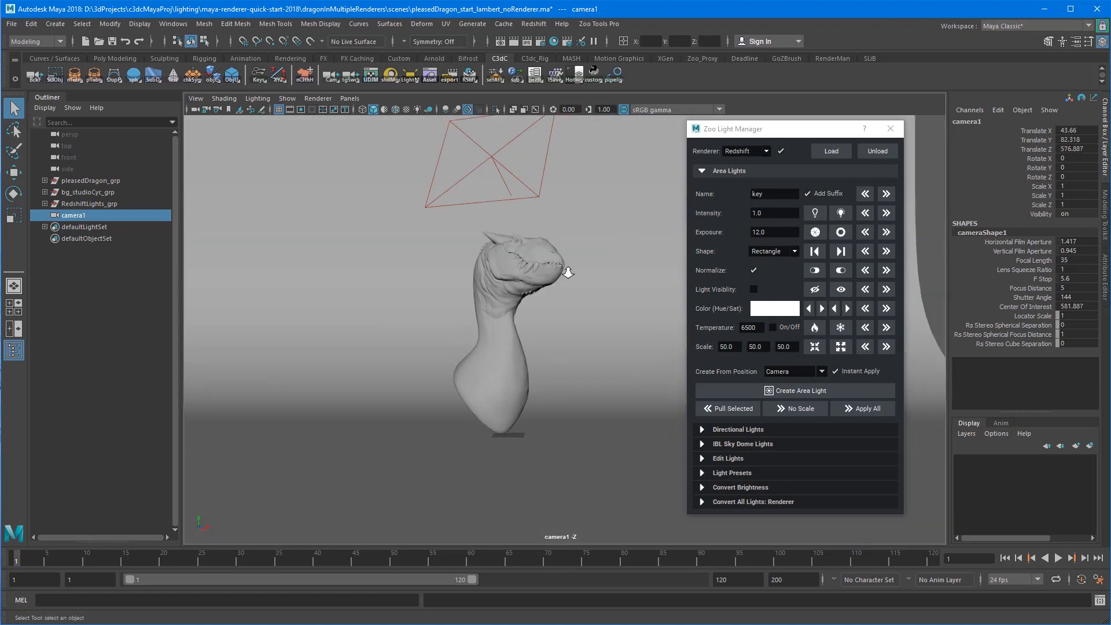
scroll(498, 260, "up", 6)
left_click_drag(498, 261, 490, 244, "alt")
Show the resolution gate in the new camera's view with its film gate matched to the render resolution
left_click(331, 77)
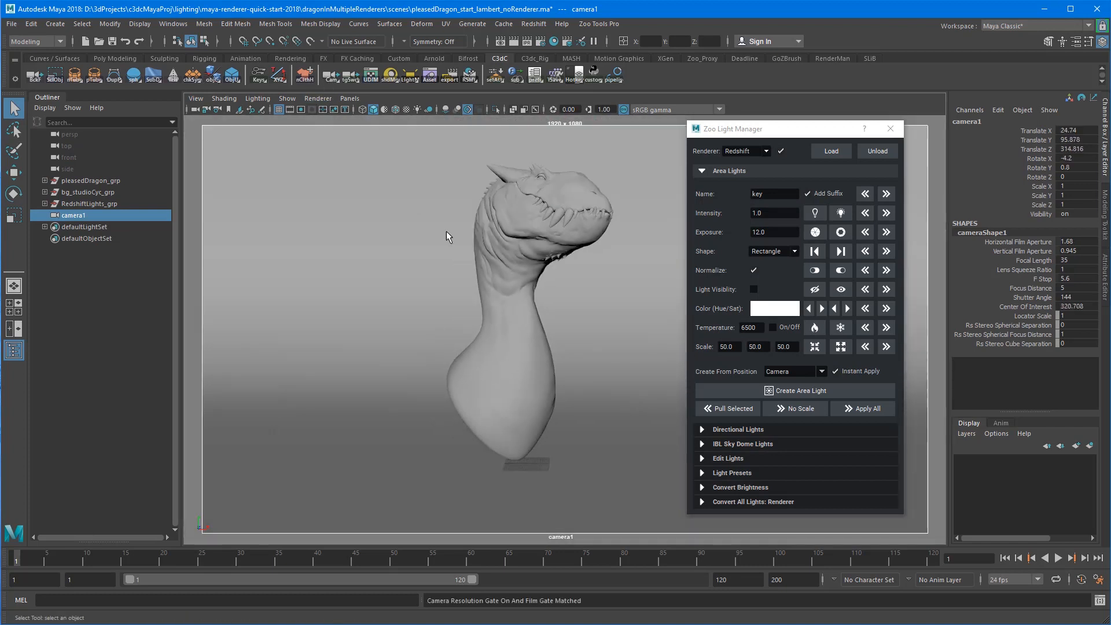
left_click(330, 78)
left_click(331, 78)
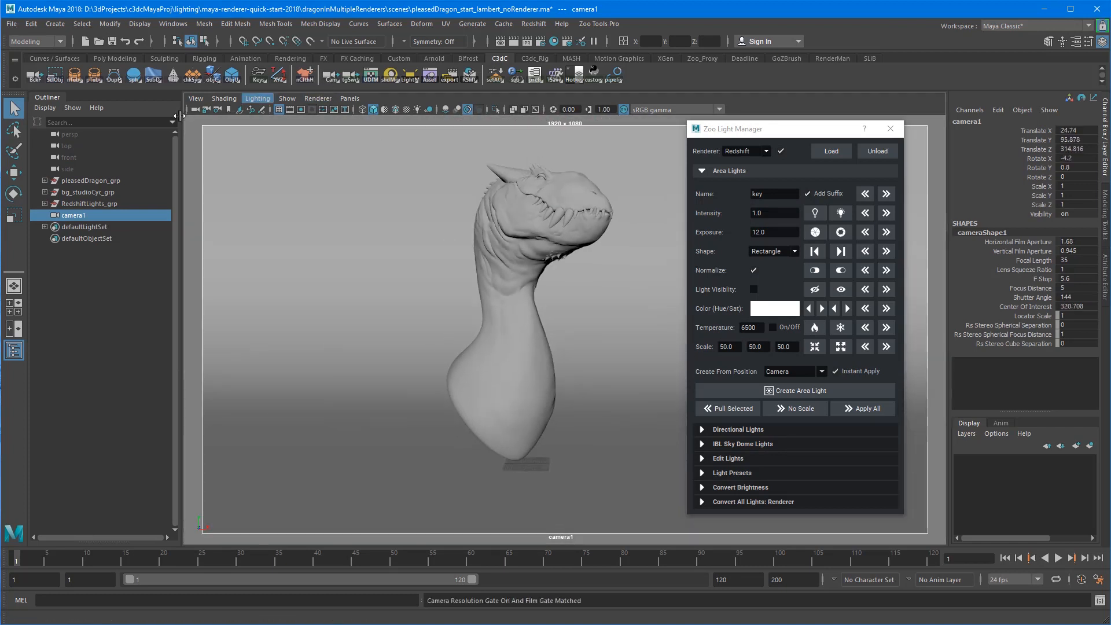
Set camera1's focal length to 80
left_click_drag(807, 129, 815, 136)
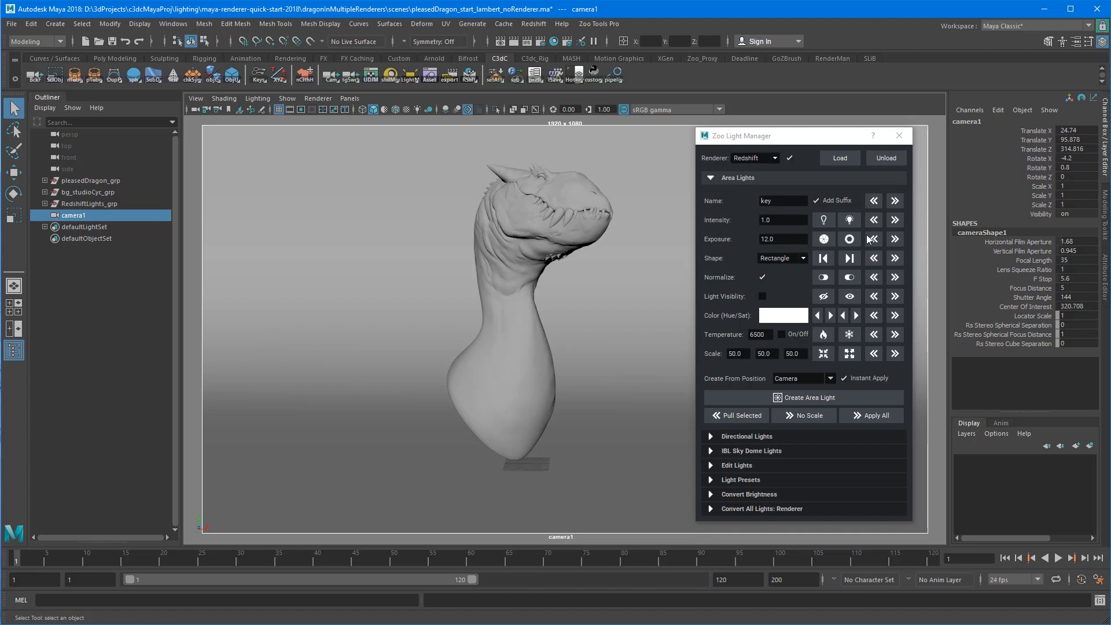
double_click(1076, 260)
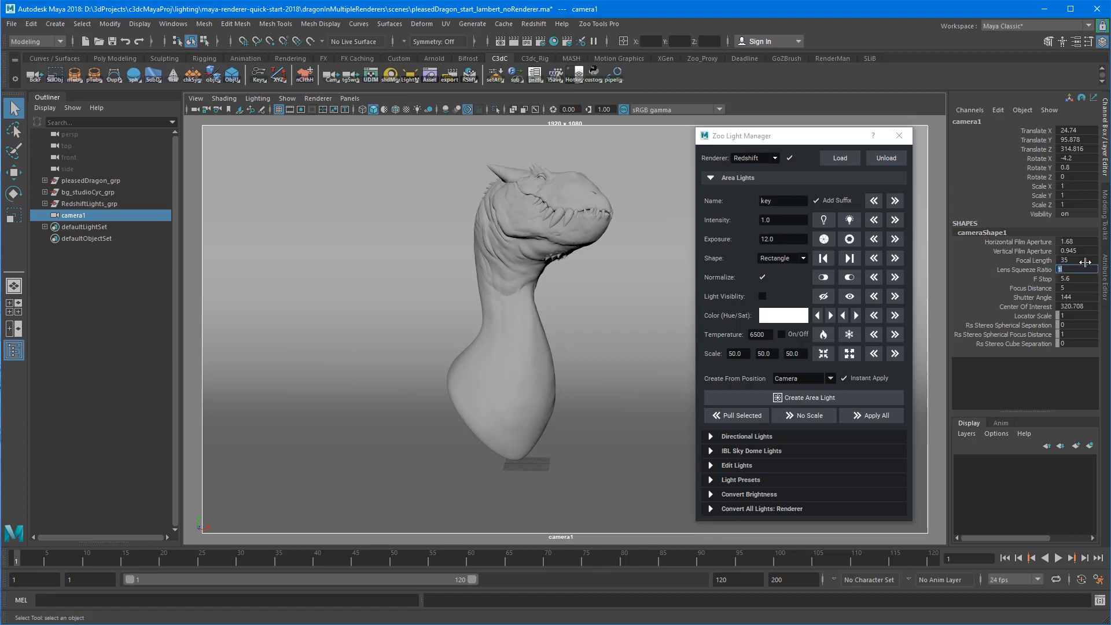
right_click(332, 75)
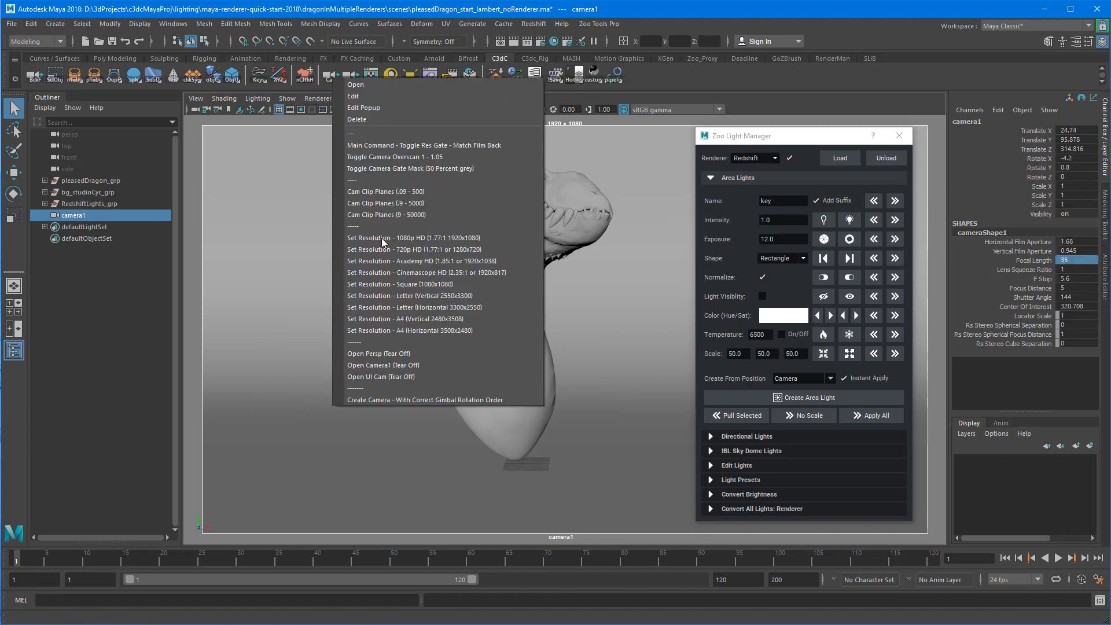
left_click(1050, 269)
double_click(1083, 260)
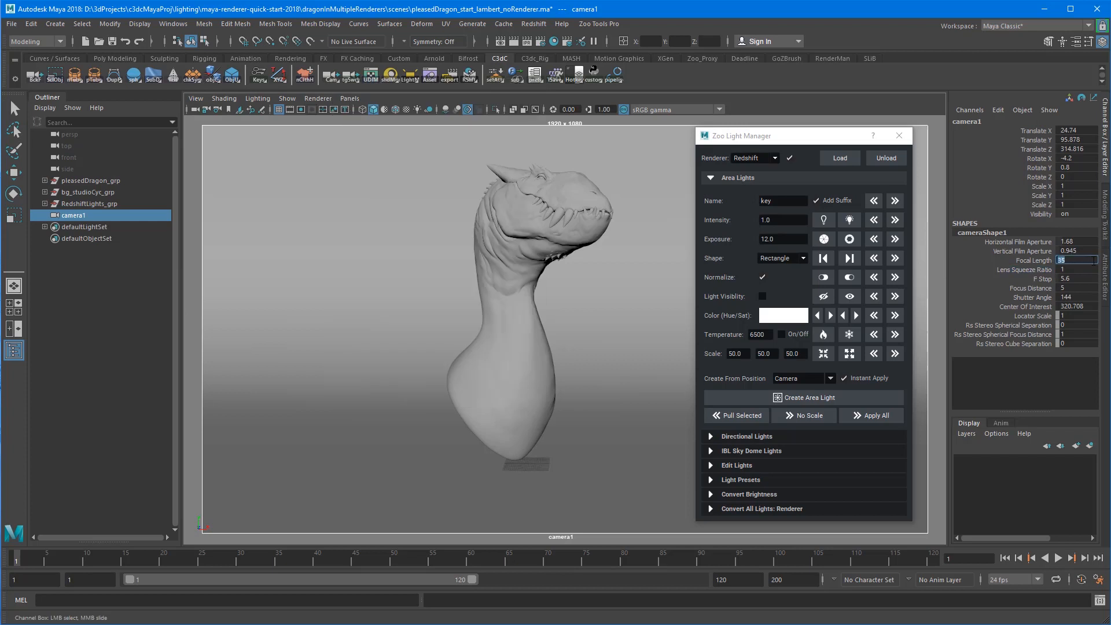
type("80")
key("Return")
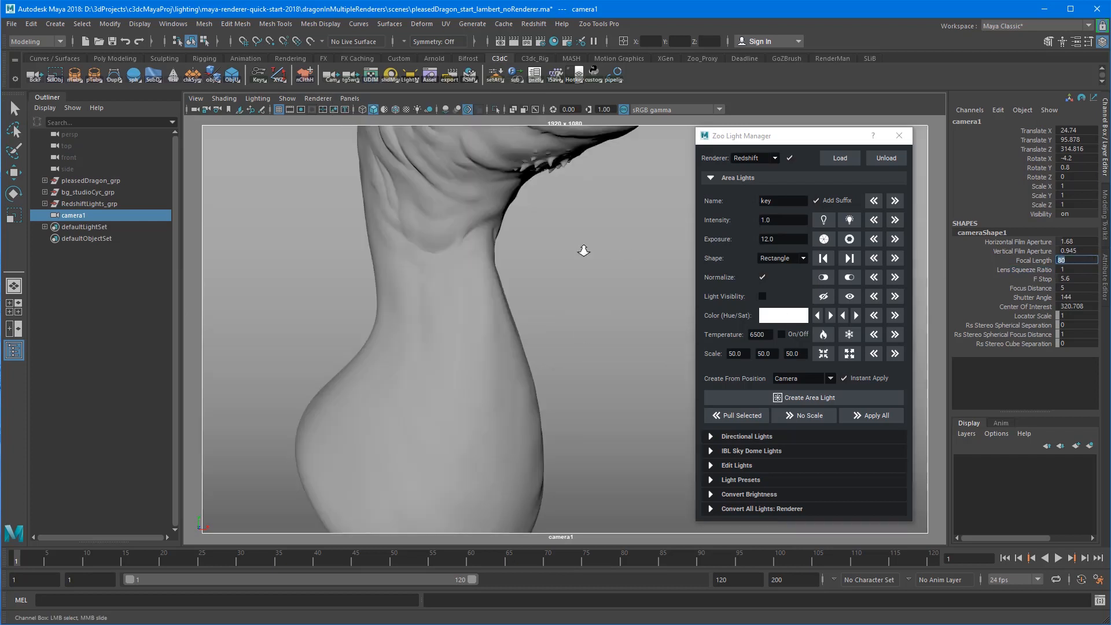
Reframe the dragon bust through camera1, using the field chart overlay as a temporary composition guide and hiding it when done
right_click_drag(584, 251, 521, 235, "alt")
left_click_drag(564, 251, 567, 239, "alt")
middle_click_drag(547, 237, 554, 242, "alt")
left_click_drag(555, 242, 559, 244, "alt")
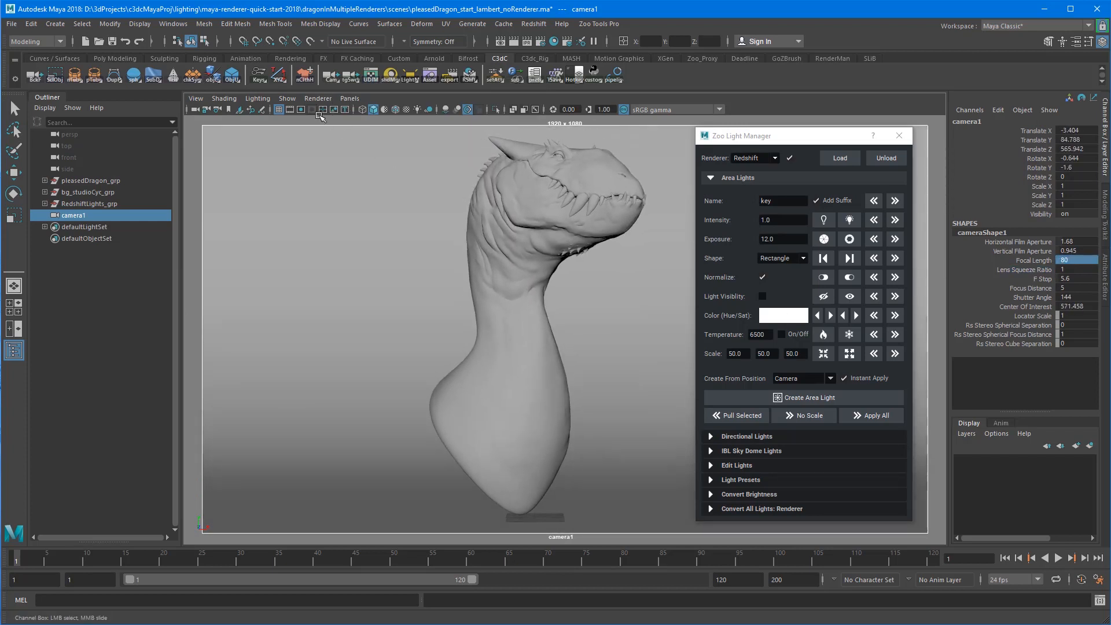
left_click(323, 109)
middle_click_drag(607, 276, 629, 279, "alt")
left_click_drag(816, 138, 1110, 140)
middle_click_drag(575, 218, 575, 213, "alt")
left_click_drag(575, 213, 569, 220, "alt")
right_click_drag(568, 220, 566, 216, "alt")
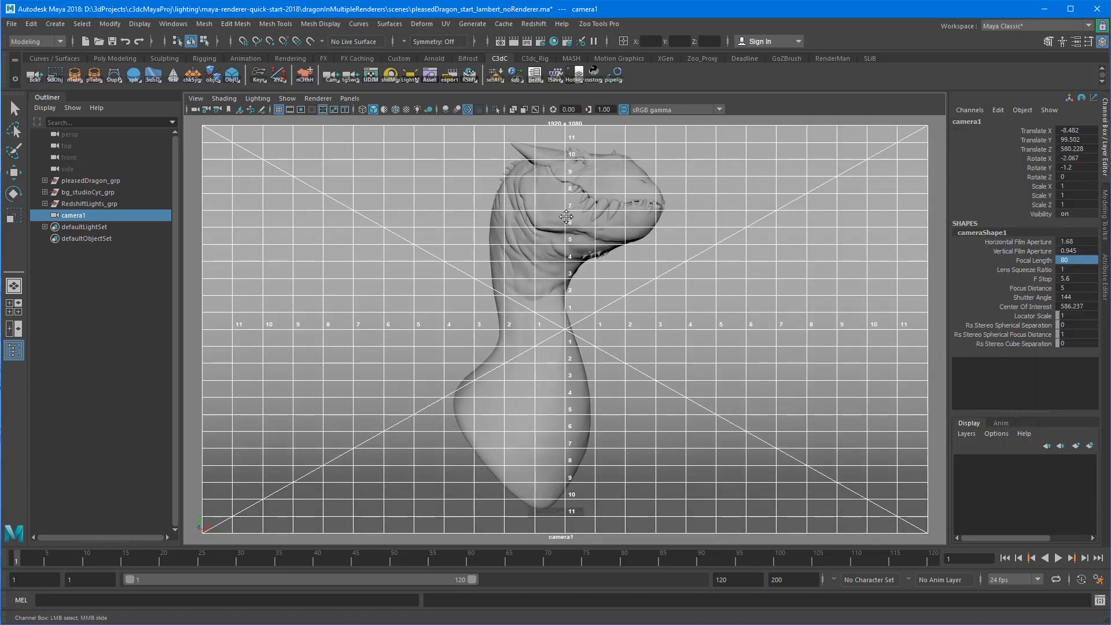
left_click(323, 110)
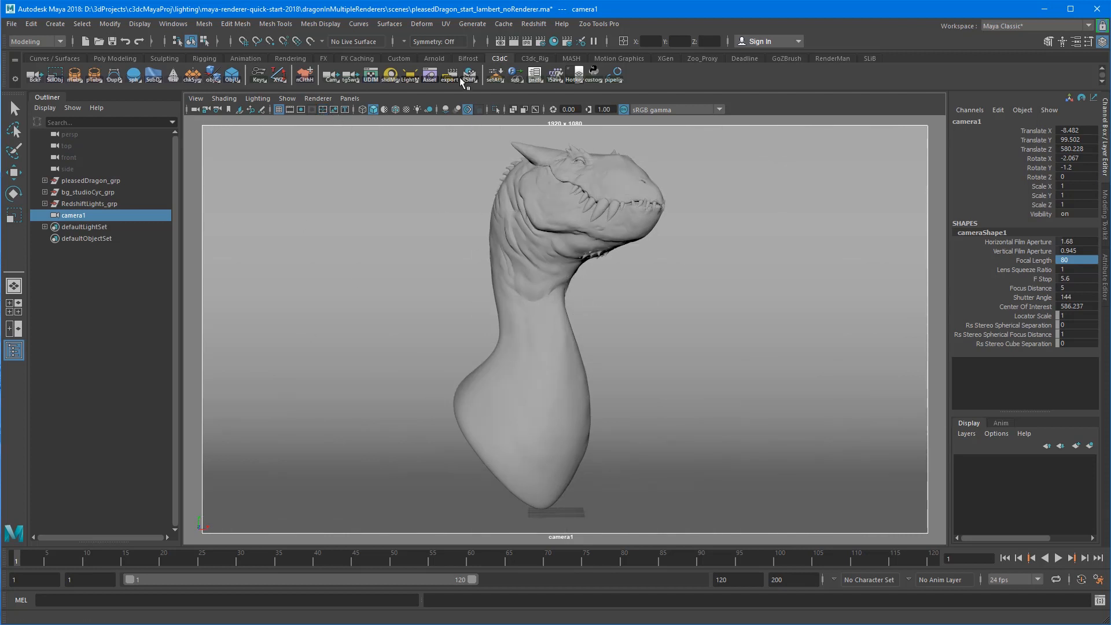
Open the Redshift Render View, start an interactive render, widen the window and set its zoom to 50%
left_click(533, 24)
left_click(554, 45)
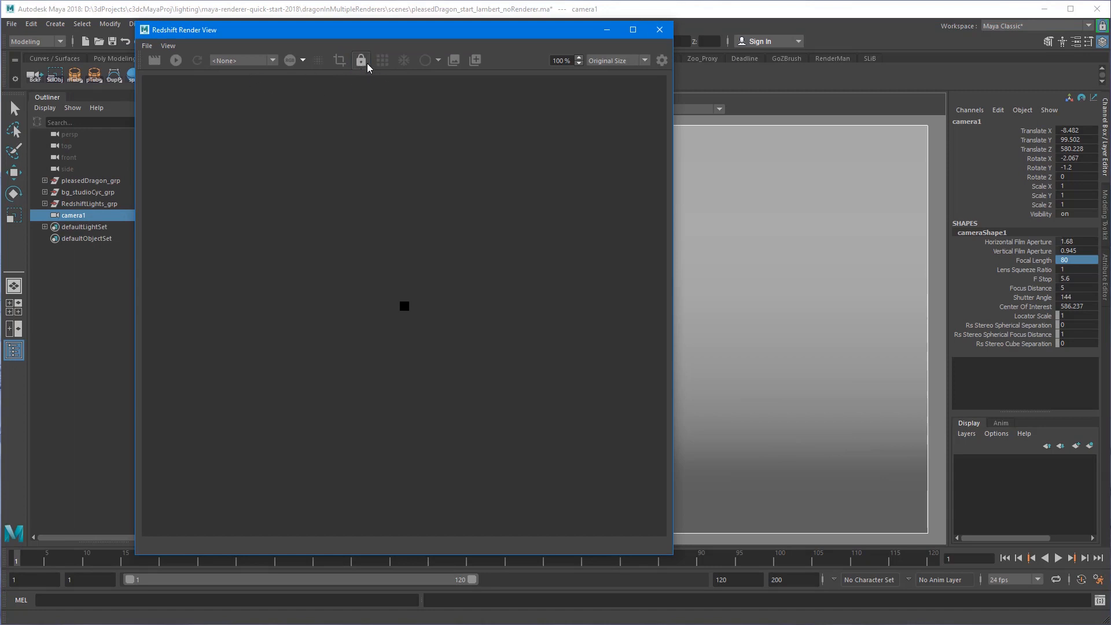
left_click(176, 60)
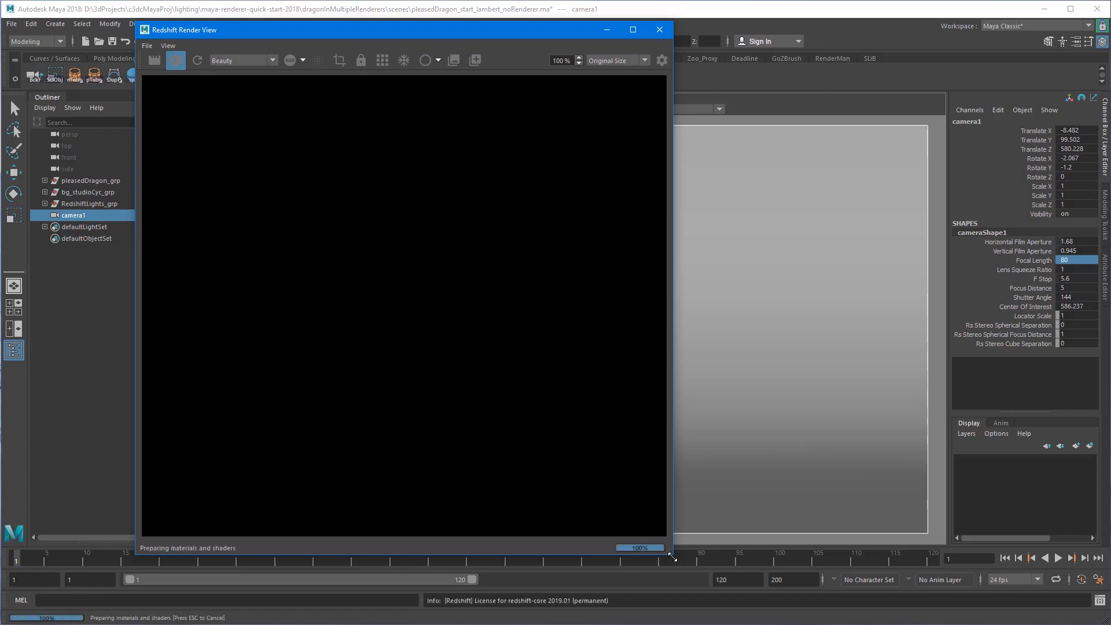
left_click_drag(672, 557, 971, 558)
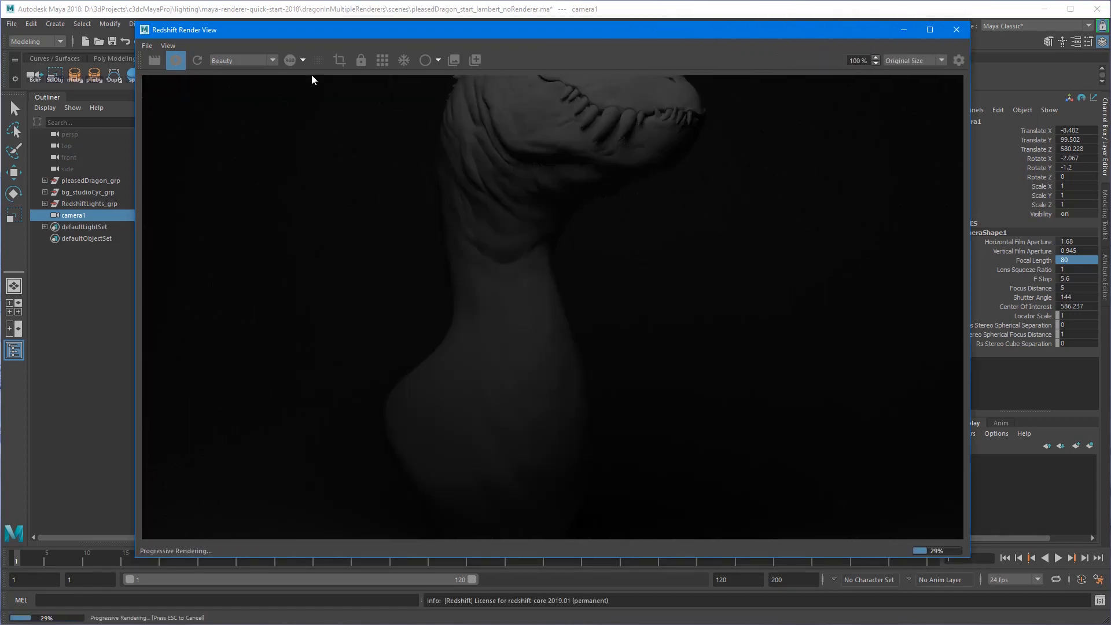
left_click_drag(868, 60, 809, 61)
type("50")
key("Return")
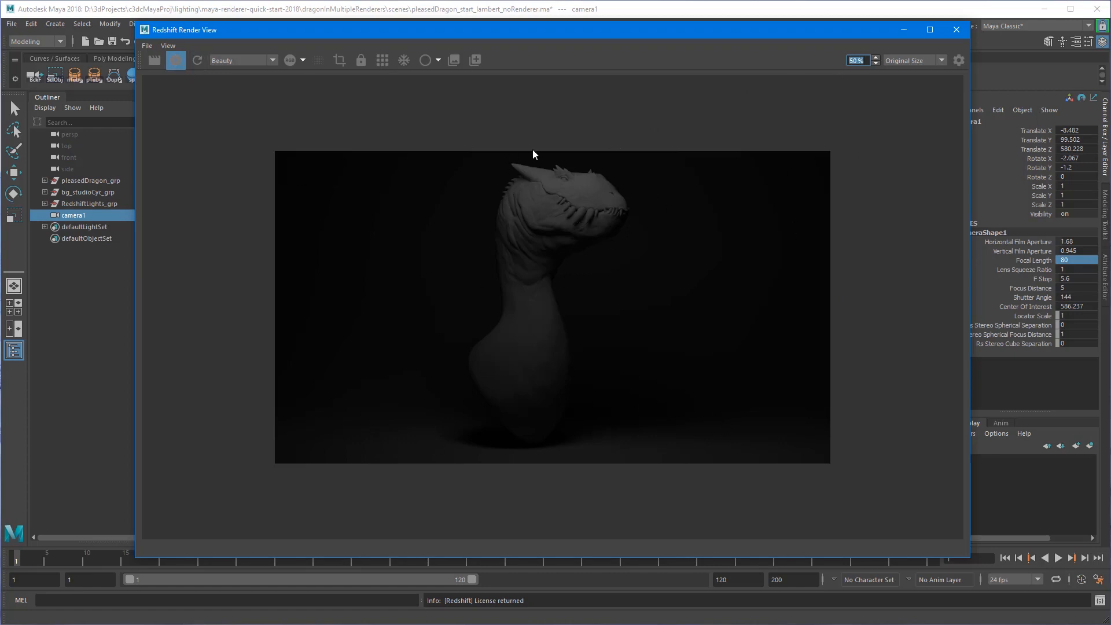
Reopen Zoo Light Manager with its area light settings shown and expand RedshiftLights_grp in the Outliner
left_click_drag(596, 32, 564, 351)
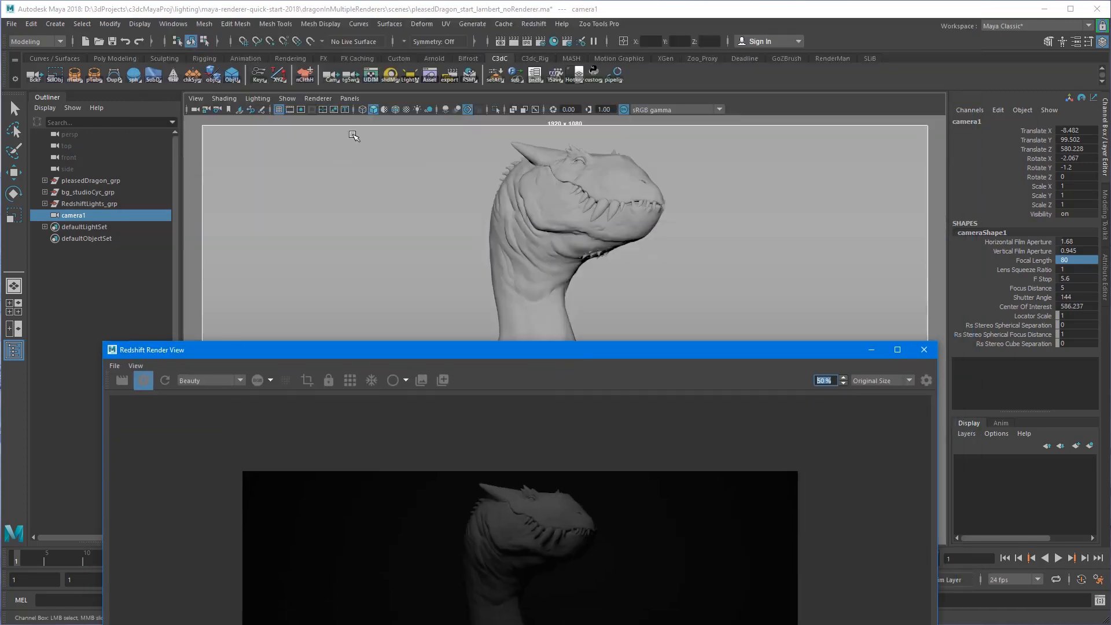
left_click(410, 76)
left_click_drag(593, 259, 408, 140)
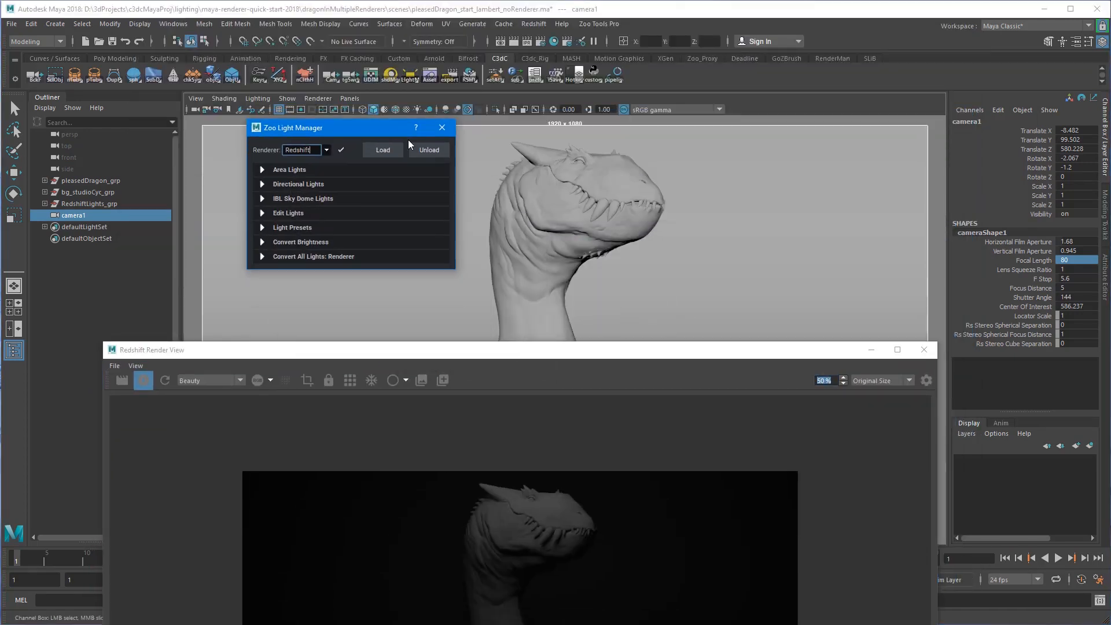
left_click(289, 169)
left_click(45, 204)
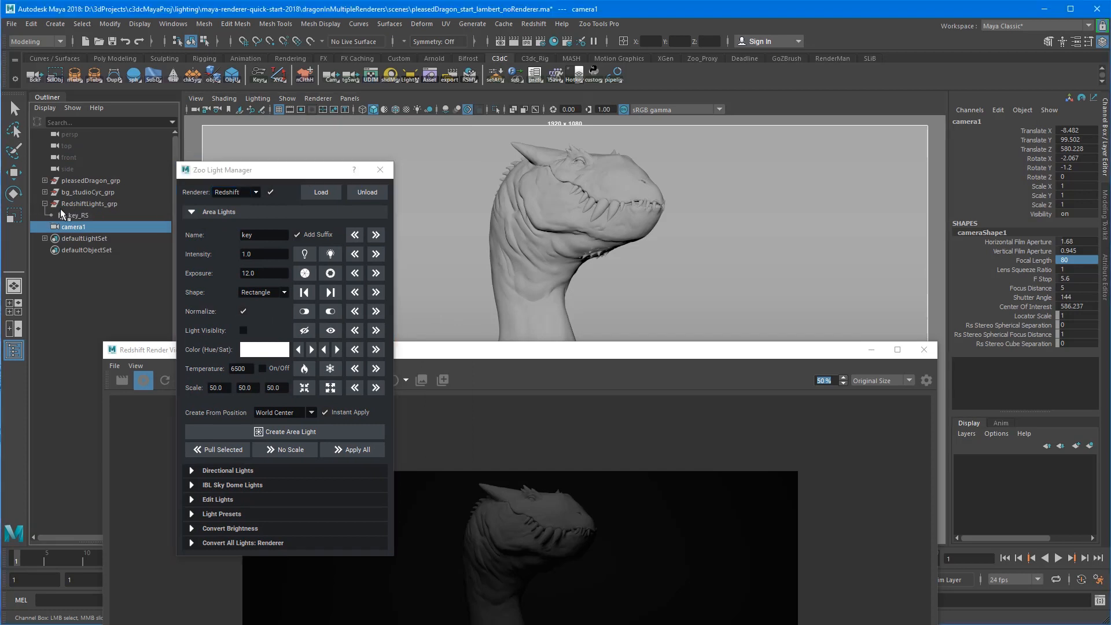
Select the key_RS light and raise its intensity in increments to 15554.590 beside the live render
left_click(78, 216)
left_click_drag(275, 169, 279, 111)
left_click_drag(557, 349, 870, 72)
left_click(334, 196)
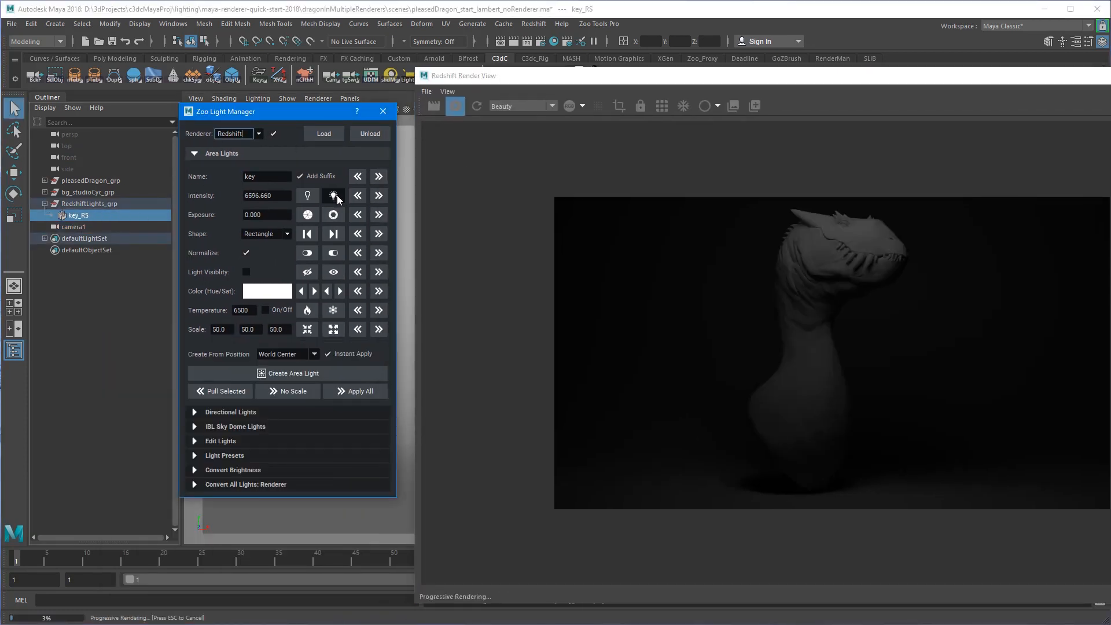
left_click(338, 197)
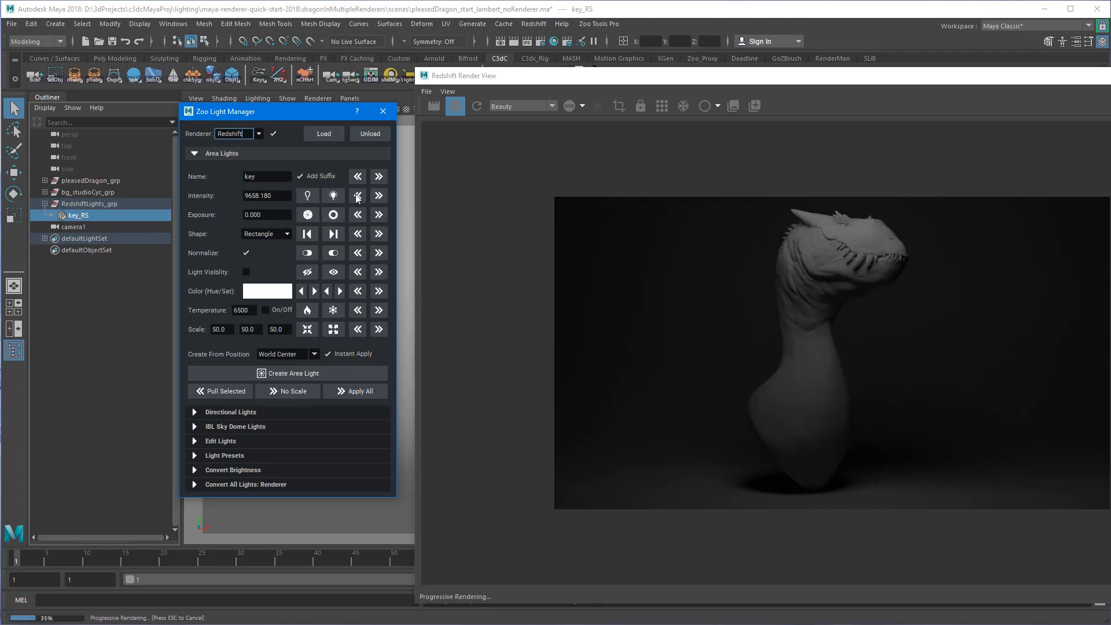
left_click(334, 195)
left_click(333, 195)
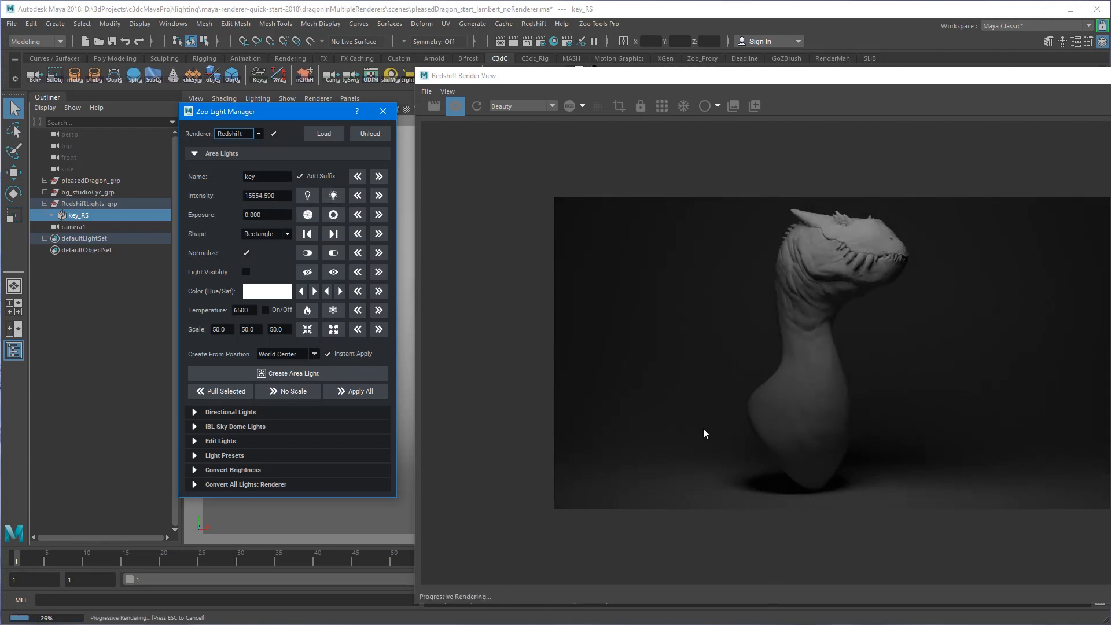
Clear the render and light windows off the viewport and open Zoo Shader Manager with its shader creation settings shown
left_click(776, 84)
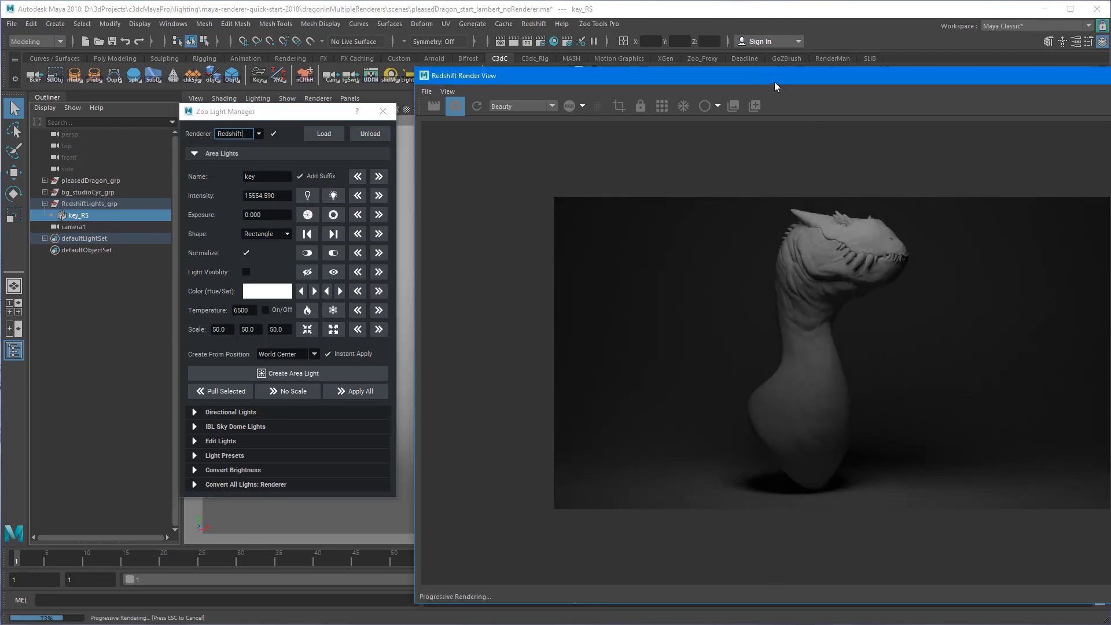
left_click_drag(776, 83, 752, 384)
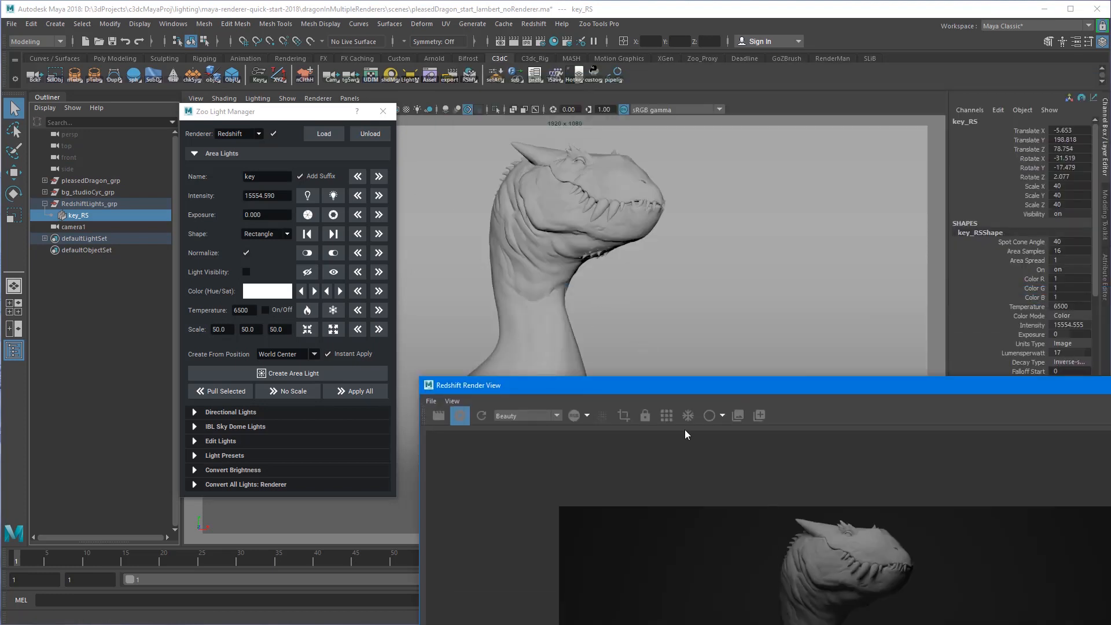
left_click_drag(717, 393, 669, 102)
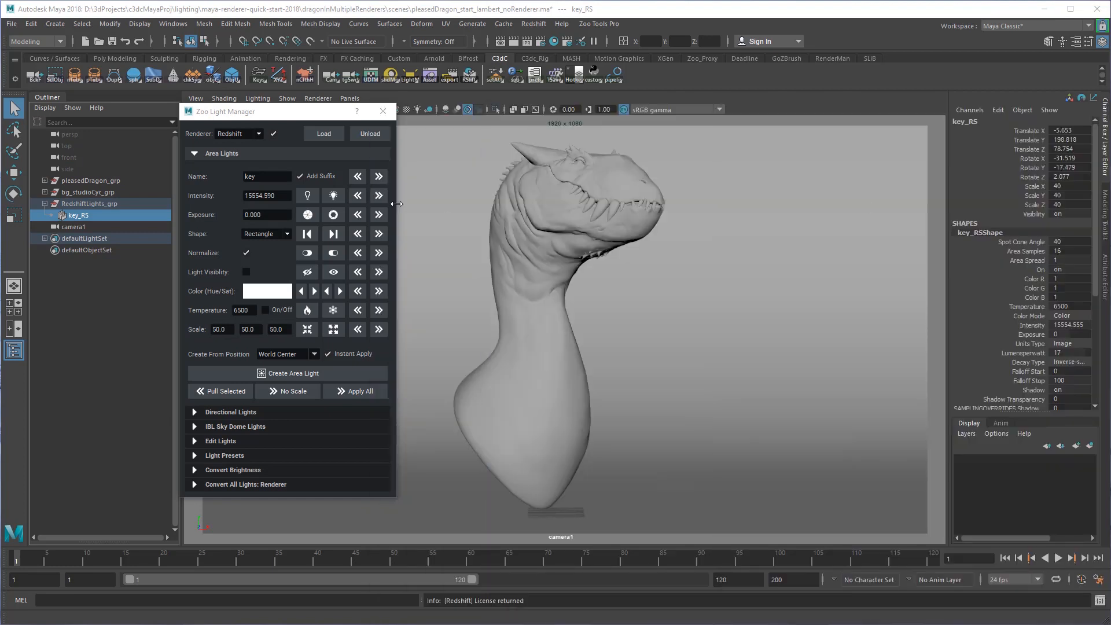
left_click_drag(330, 113, 222, 103)
left_click(390, 74)
left_click_drag(526, 266, 774, 142)
left_click(778, 172)
Create a Matte Grey RedshiftMaterial named bg on the studio cyclorama and check it in the live render
left_click(636, 318)
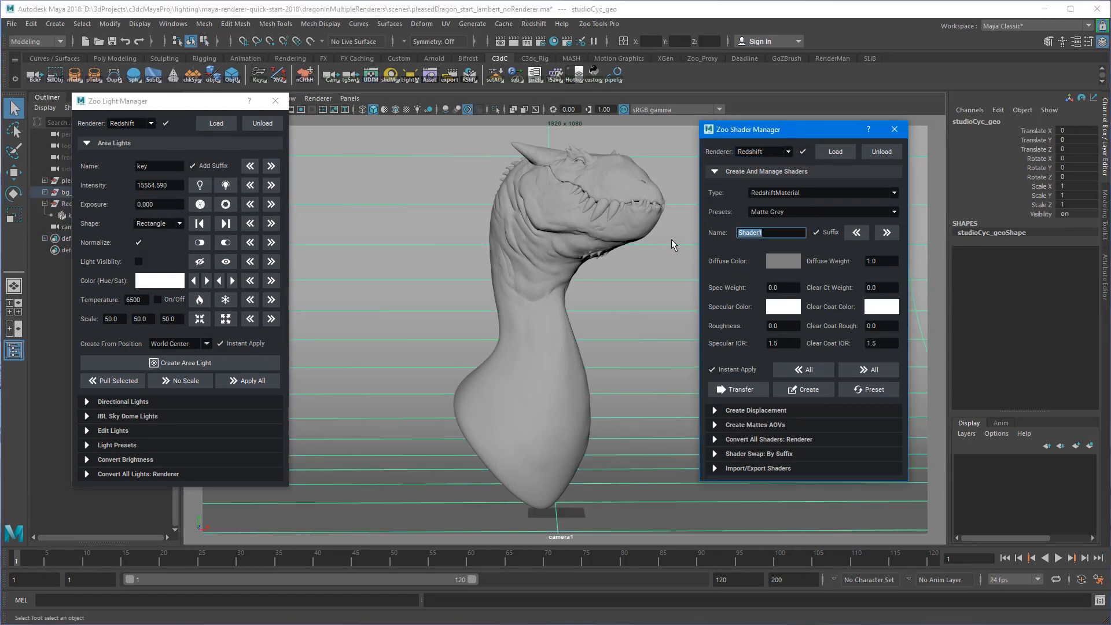
type("bg")
left_click(807, 391)
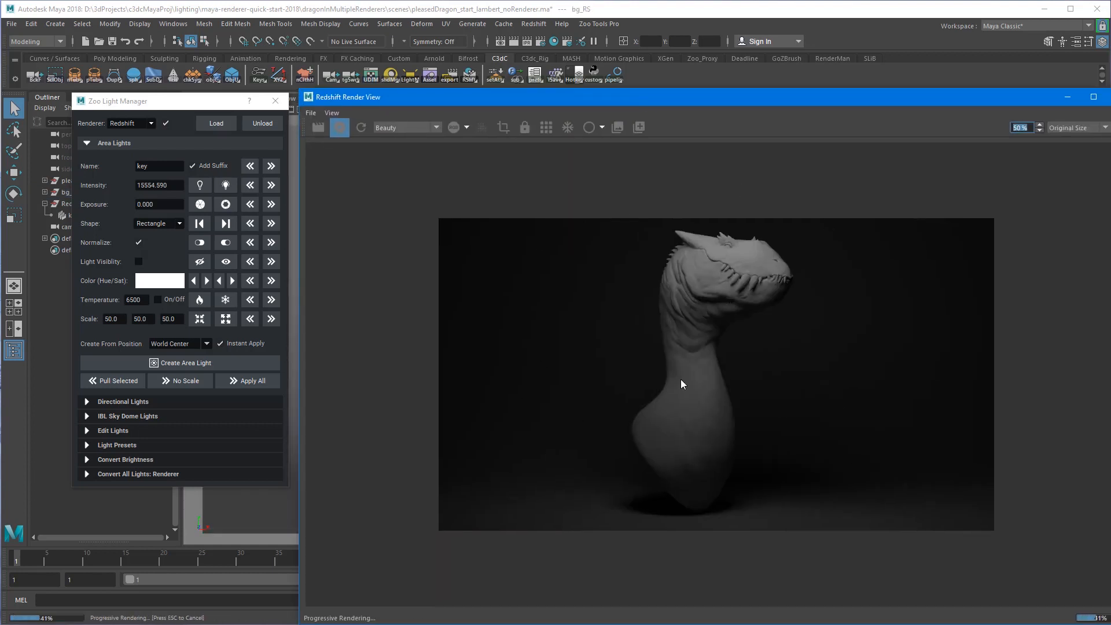
mouse_move(695, 92)
left_mouse_down()
mouse_move(673, 98)
mouse_move(672, 84)
mouse_move(684, 97)
left_mouse_up()
left_click(1097, 101)
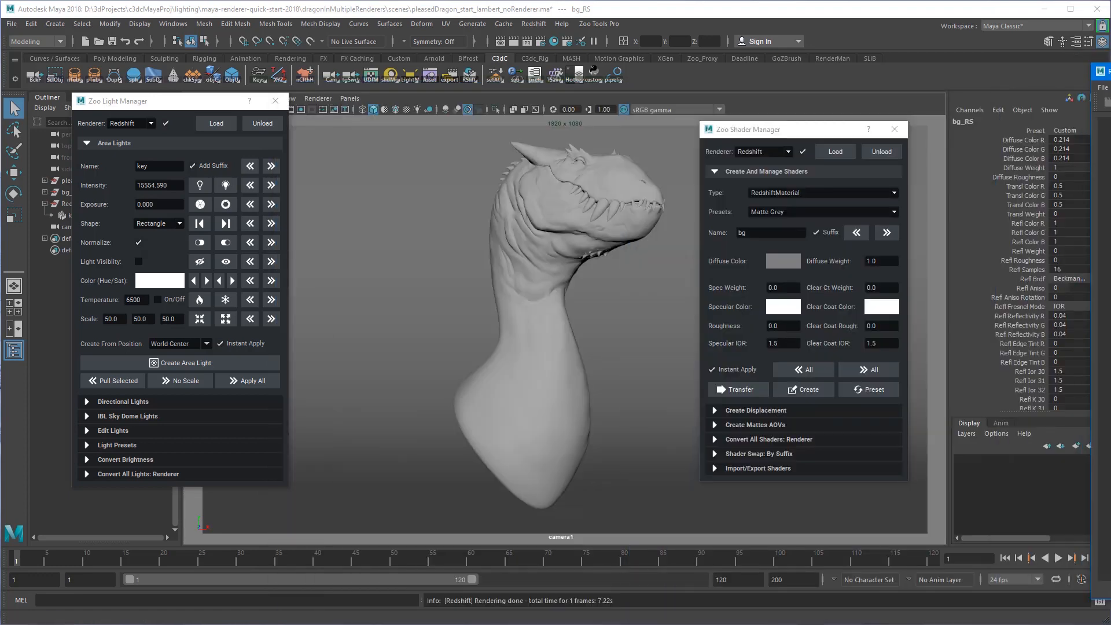
Create a Matte Grey RedshiftMaterial named dragonSkin on the dragon's head mesh and check the render
left_click(561, 333)
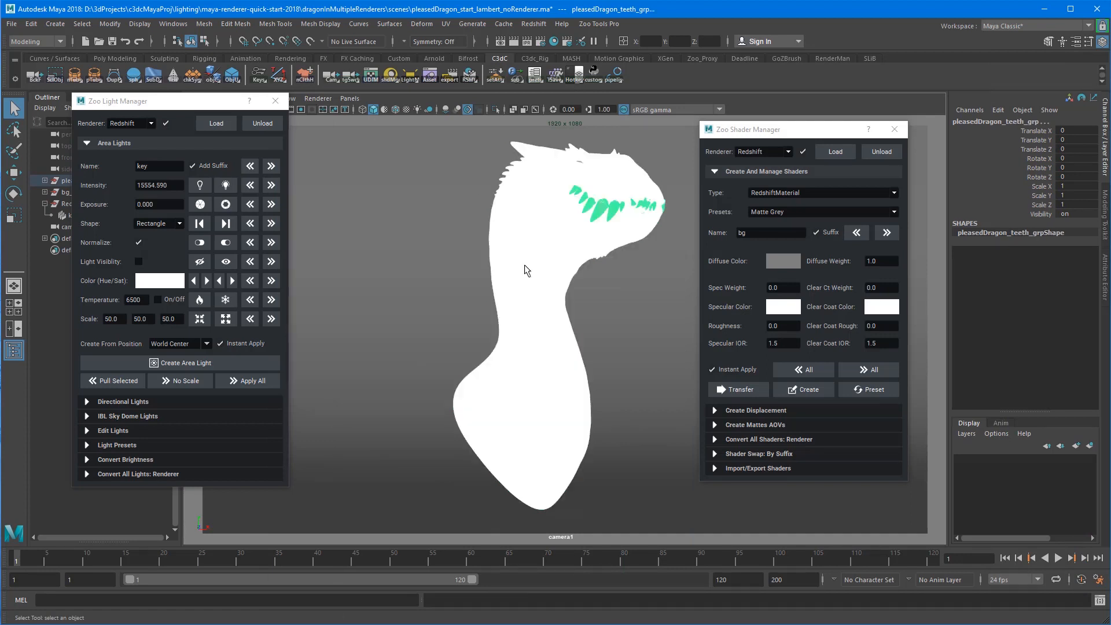
left_click(762, 231)
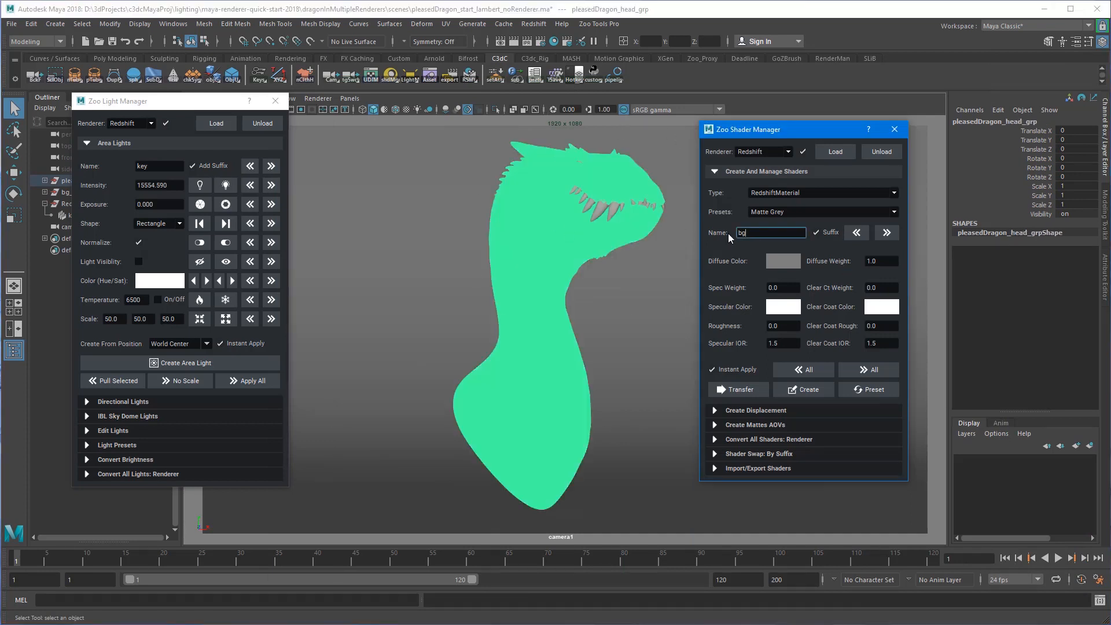
type("dragonSkin")
left_click(802, 389)
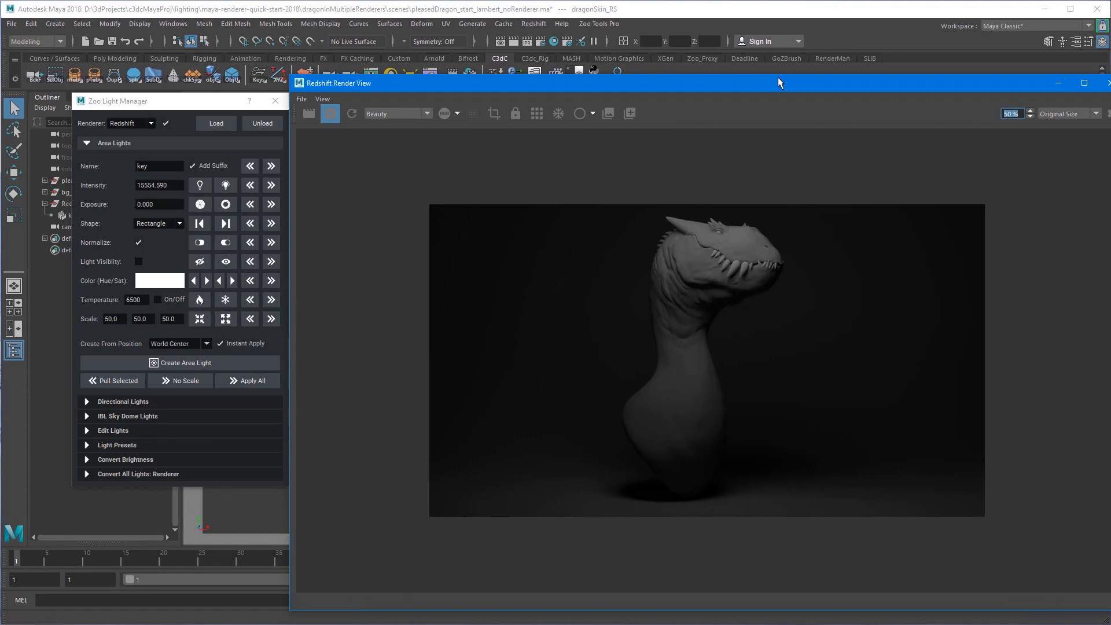
left_click_drag(773, 82, 791, 89)
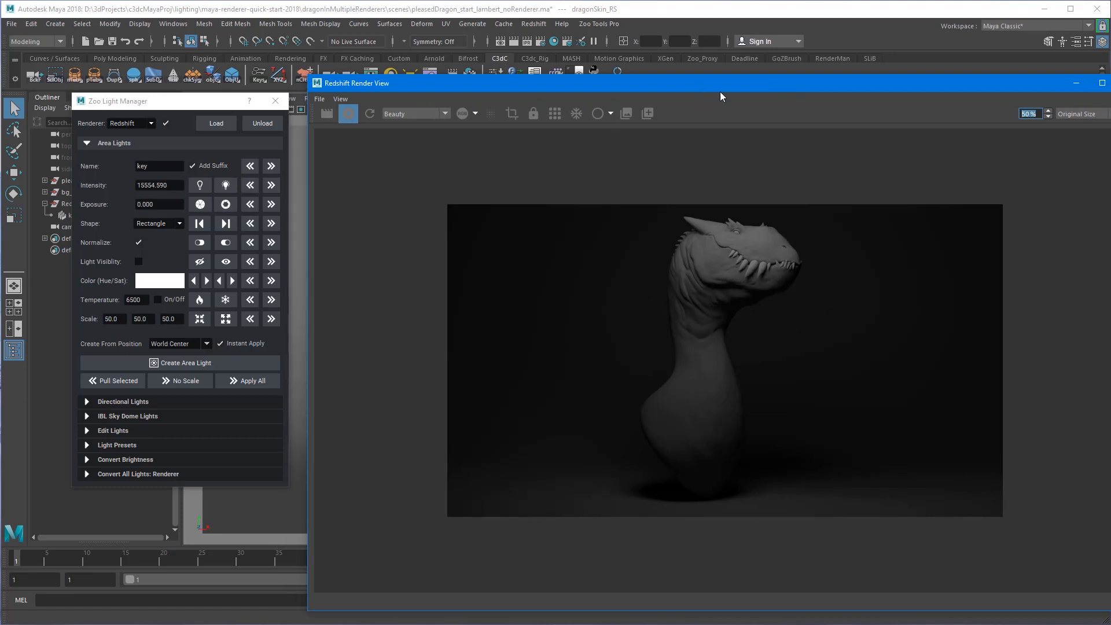
left_click_drag(720, 91, 1110, 145)
Transfer the dragonSkin shader from the head mesh to the dragon's teeth and check the live render
left_click(592, 213)
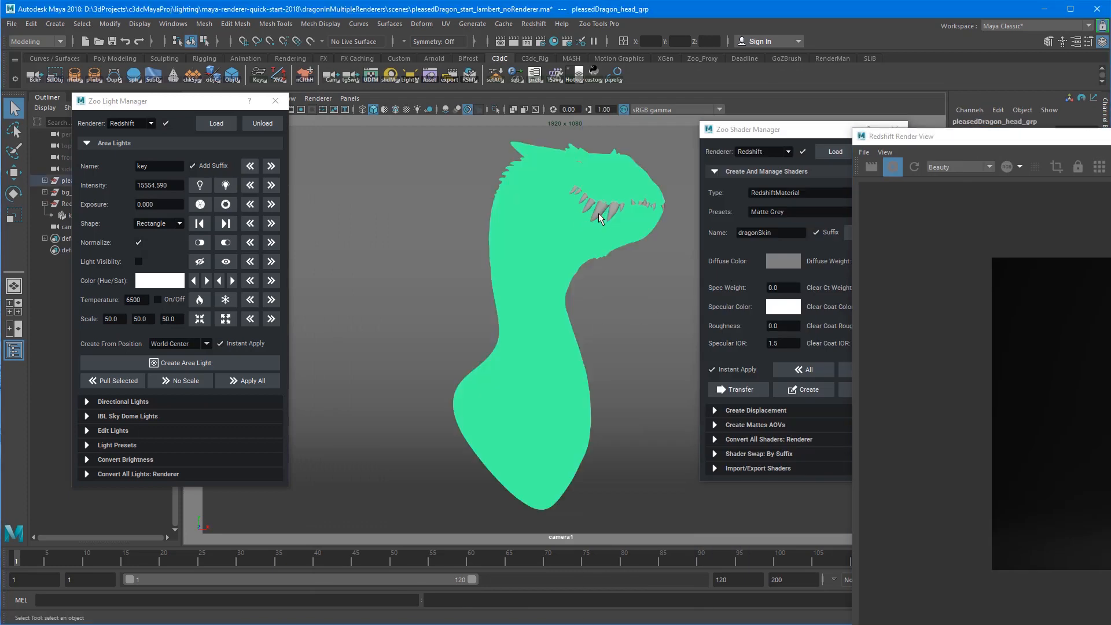
left_click(598, 229)
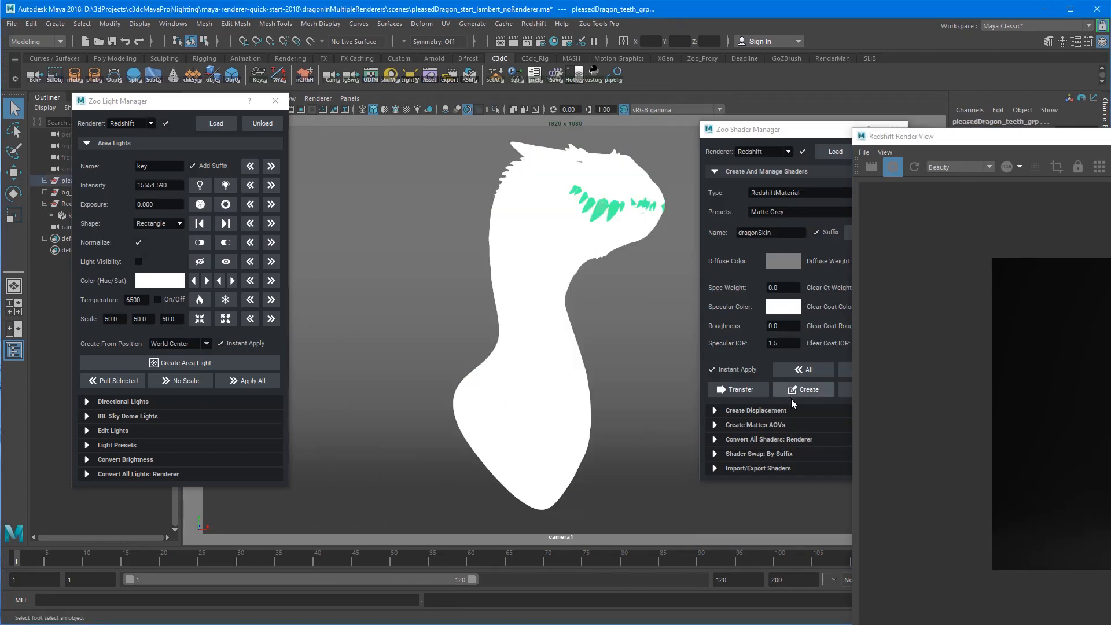
left_click(741, 389)
left_click(741, 388)
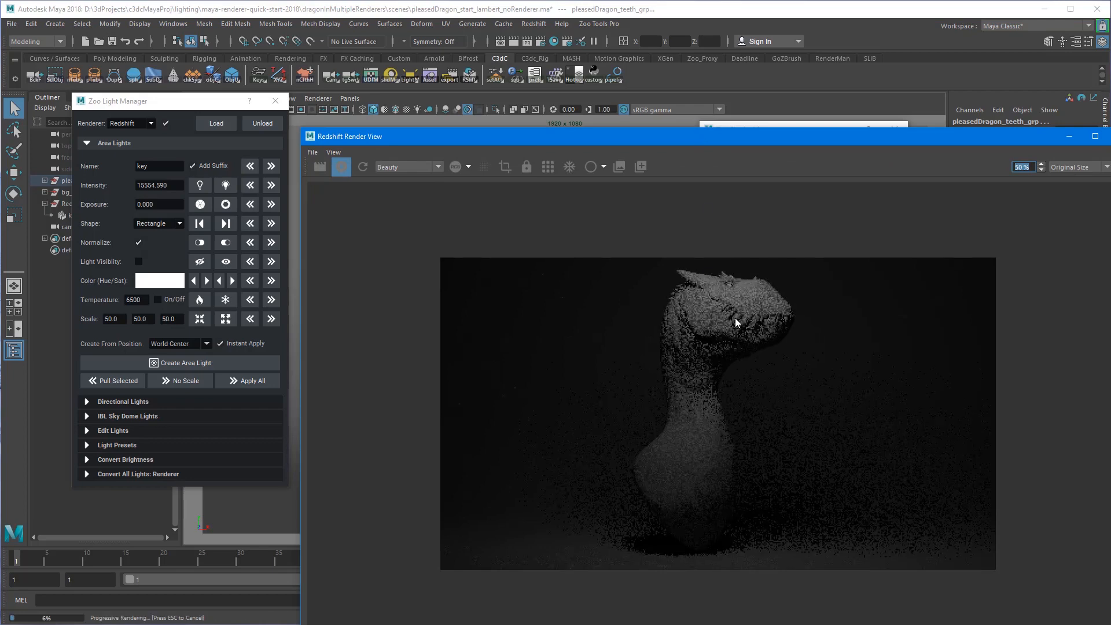
left_click_drag(709, 147, 757, 137)
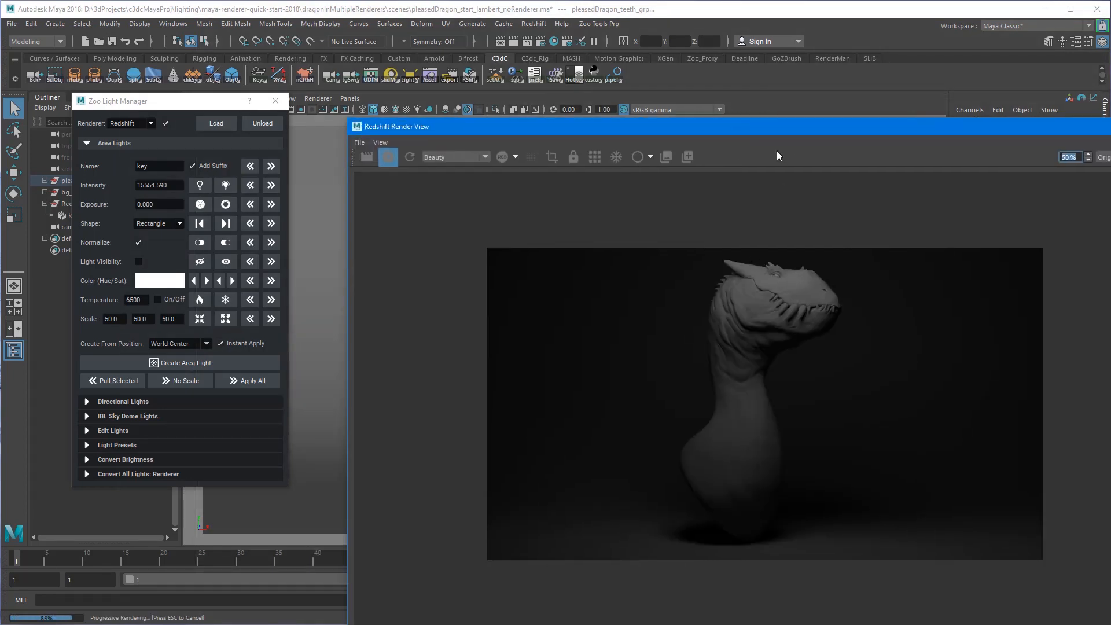
left_click_drag(394, 126, 1105, 117)
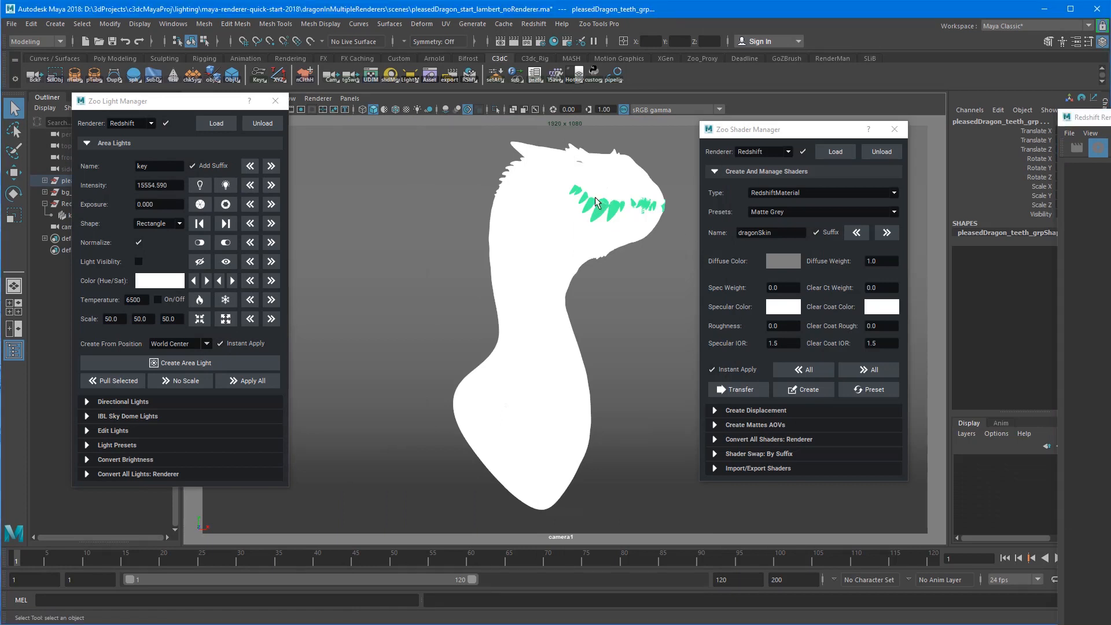
Create a Matte Grey RedshiftMaterial named dragonEye on the dragon's eyes mesh and check the live render
left_click(572, 153)
left_click_drag(564, 320, 605, 232, "ctrl")
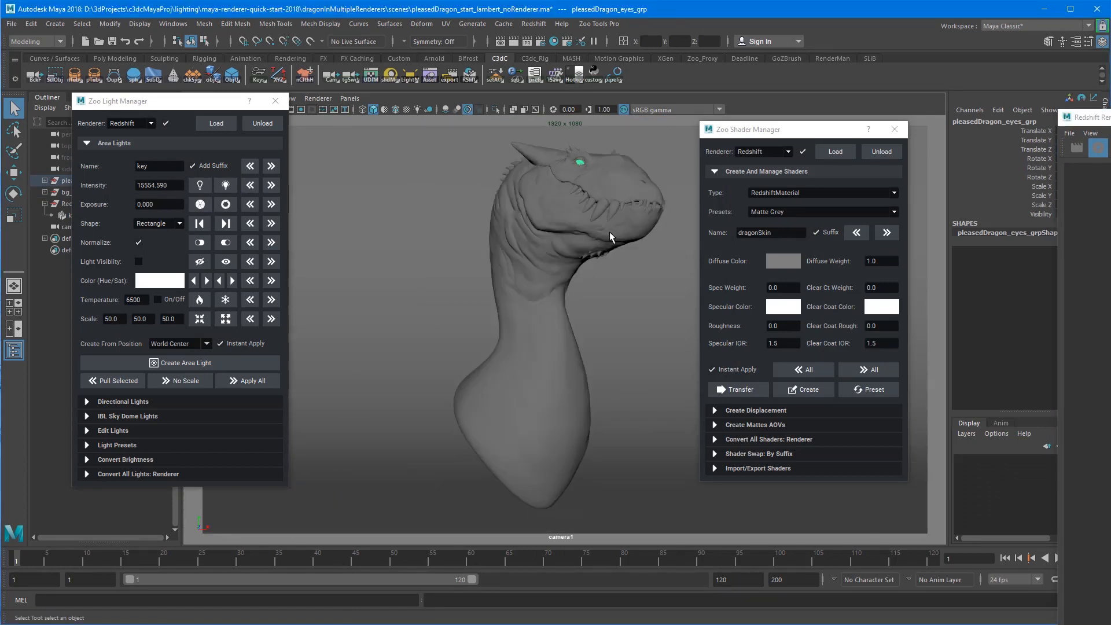
key("4")
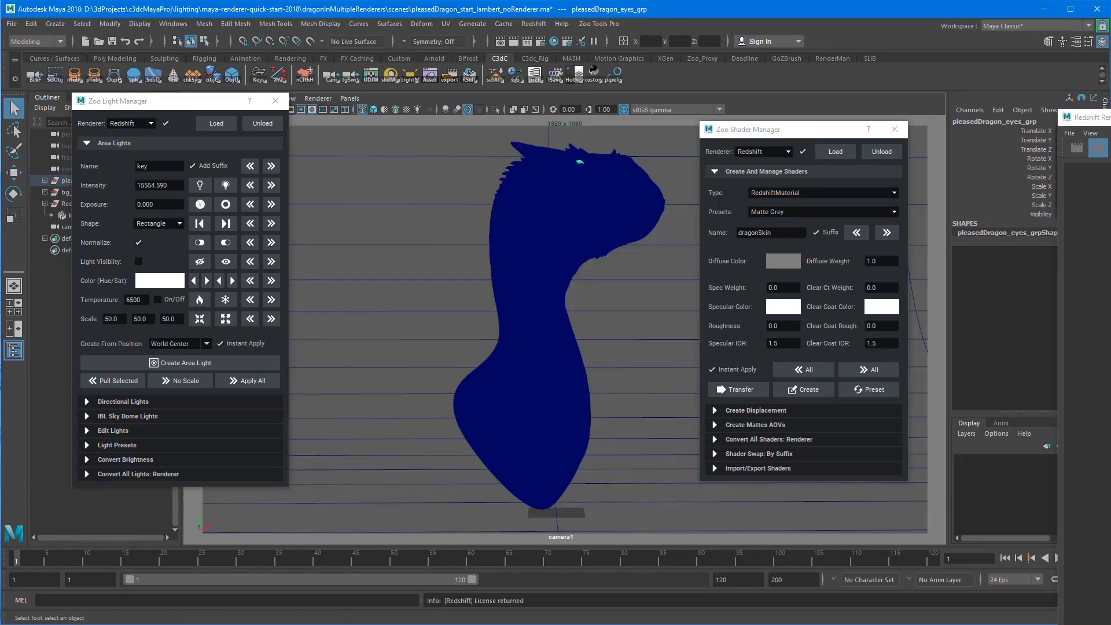
left_click_drag(771, 235, 680, 234)
type("d")
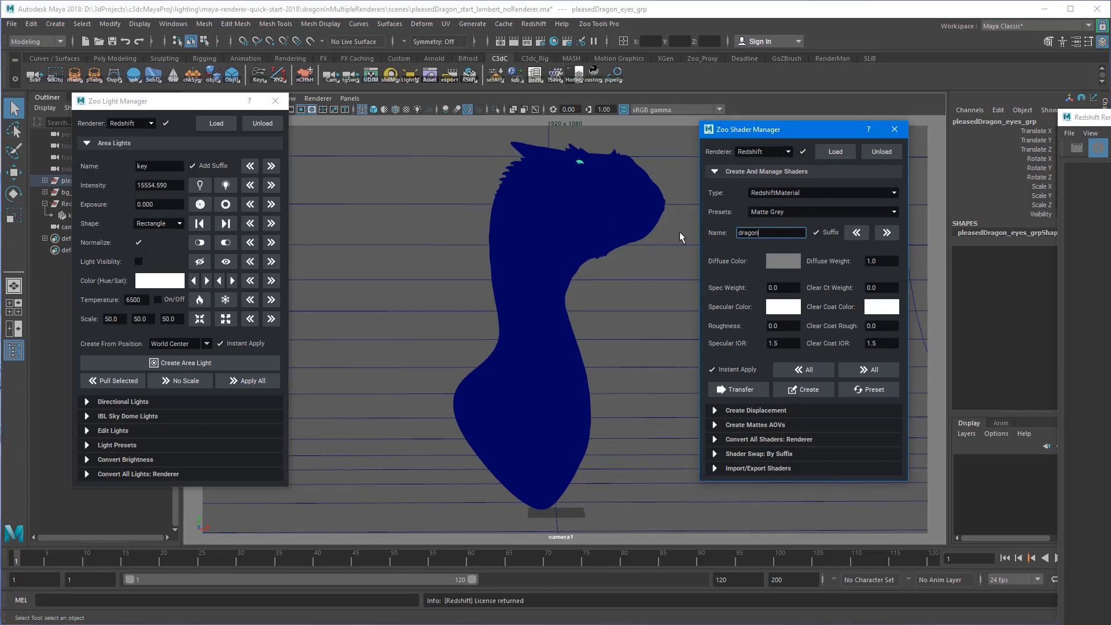
left_click(800, 391)
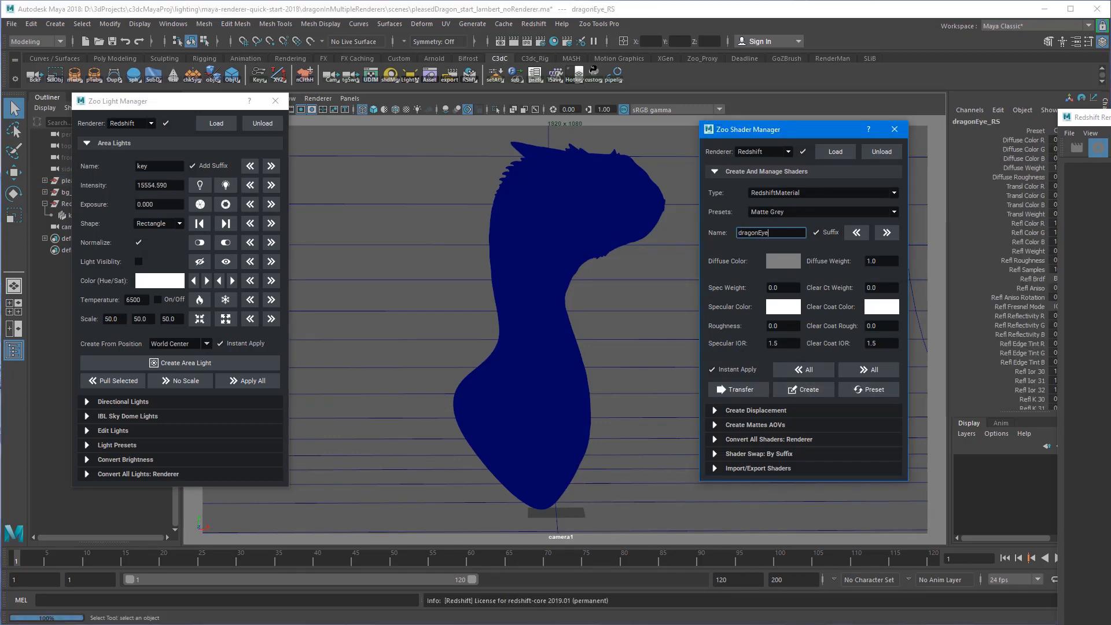
left_click_drag(1094, 118, 499, 52)
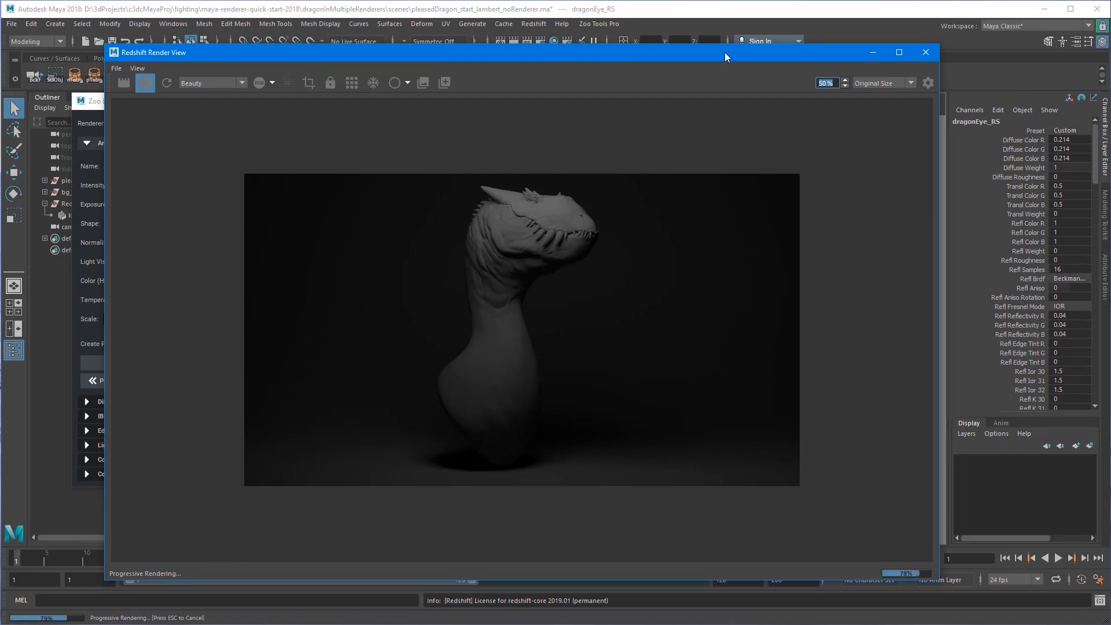
left_click_drag(725, 52, 745, 82)
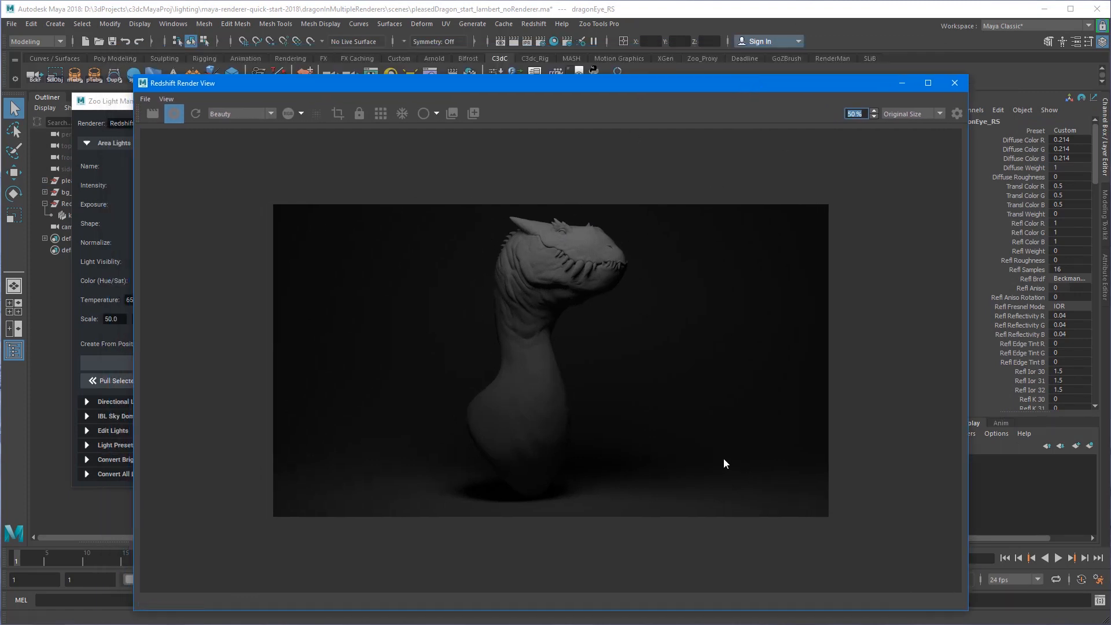
left_click_drag(626, 82, 810, 52)
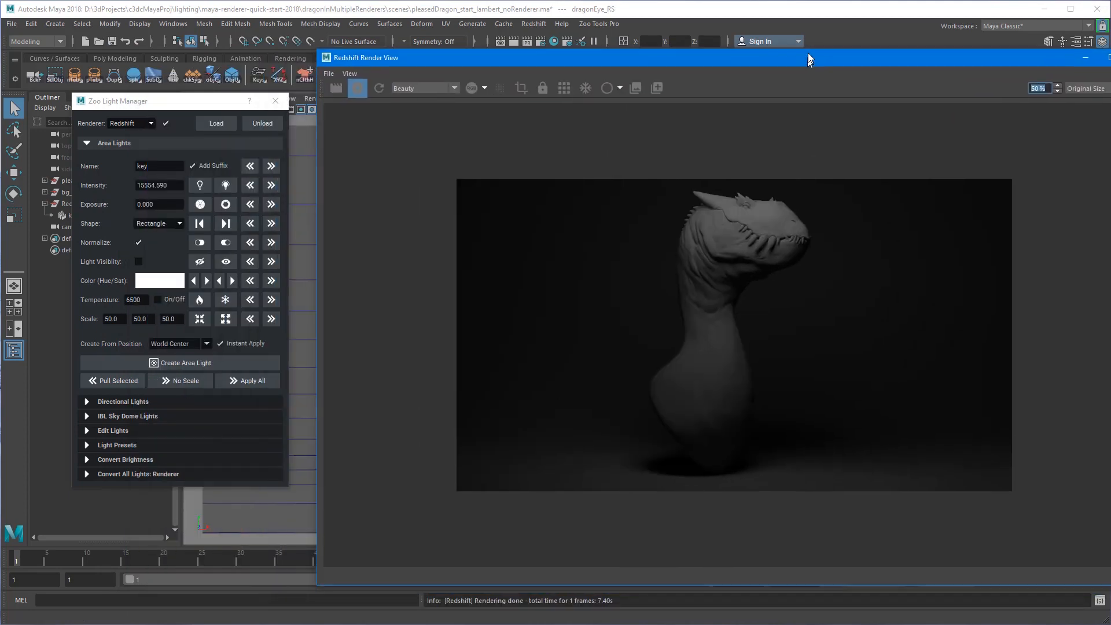
Select the key_RS area light, try brighter and dimmer intensities against the live render, and set its intensity to 30300
left_click(226, 184)
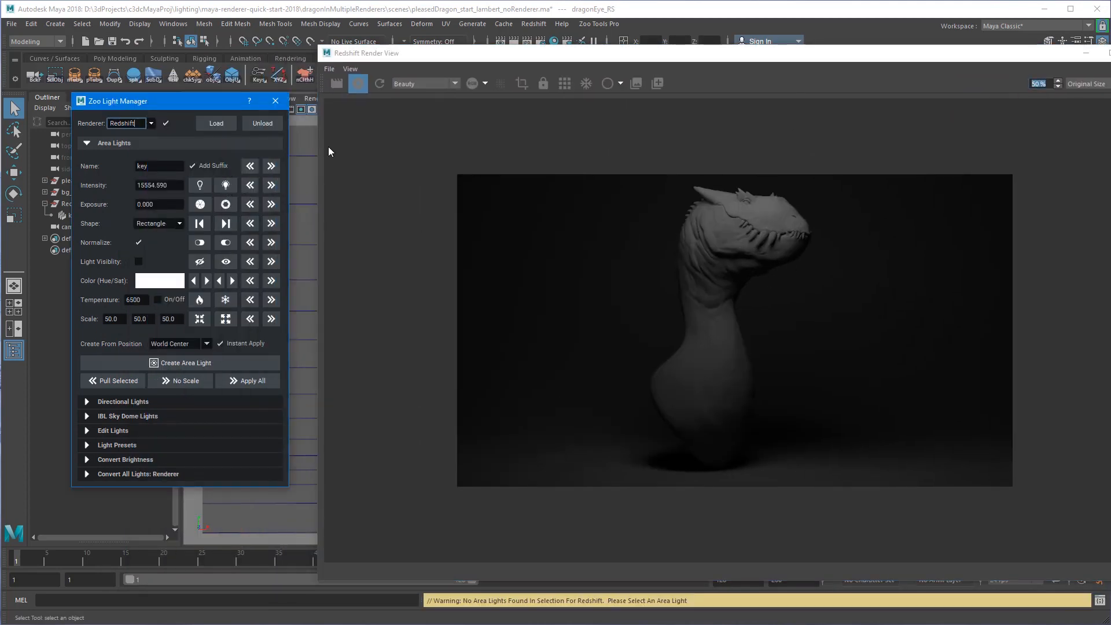
left_click(395, 79)
left_click_drag(572, 57, 1001, 57)
left_click_drag(177, 103, 238, 99)
left_click(76, 216)
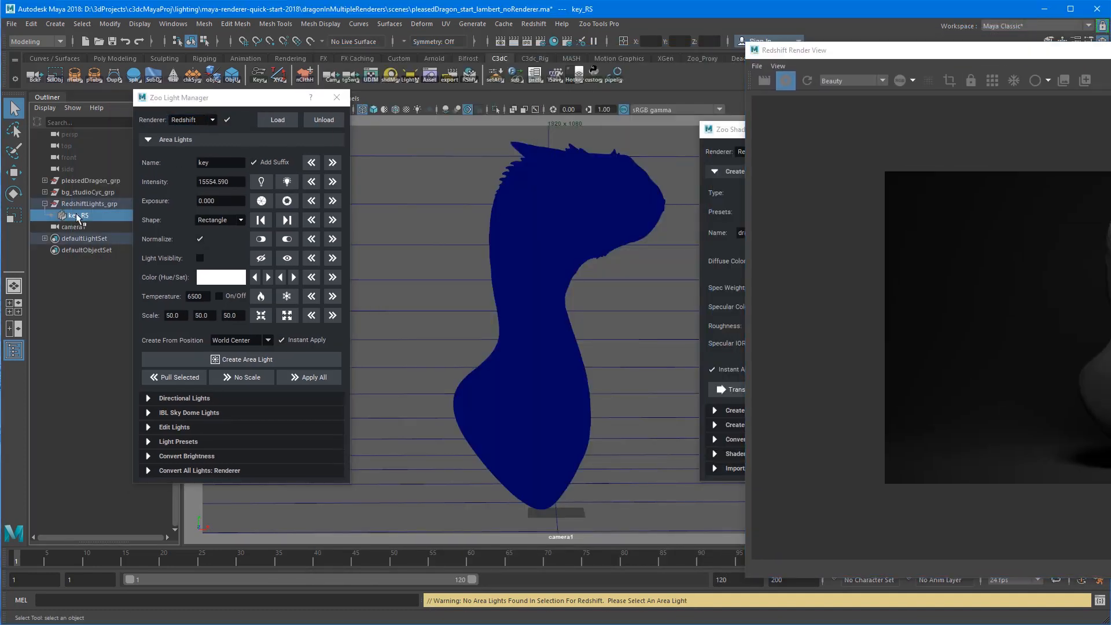
left_click(288, 183)
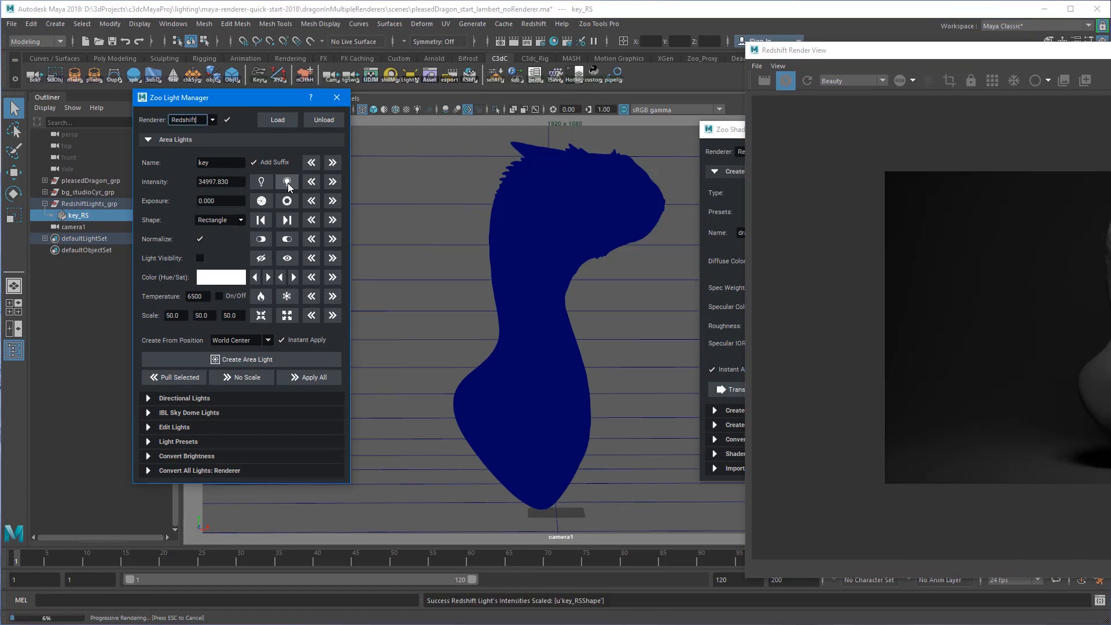
left_click_drag(799, 55, 444, 56)
left_click(287, 183)
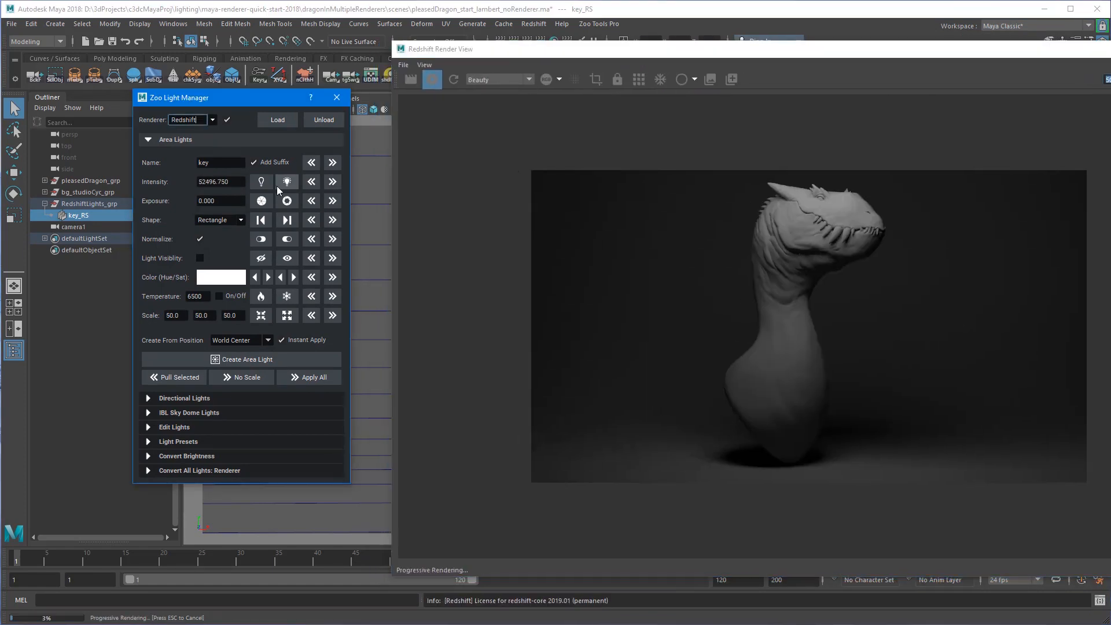
left_click(260, 183)
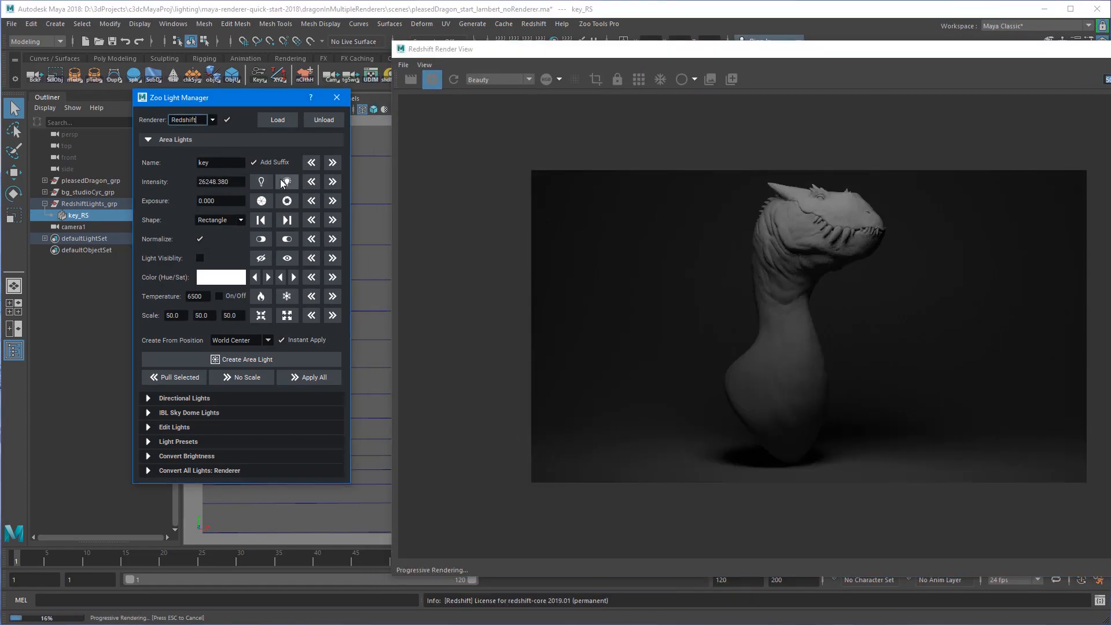
double_click(229, 183)
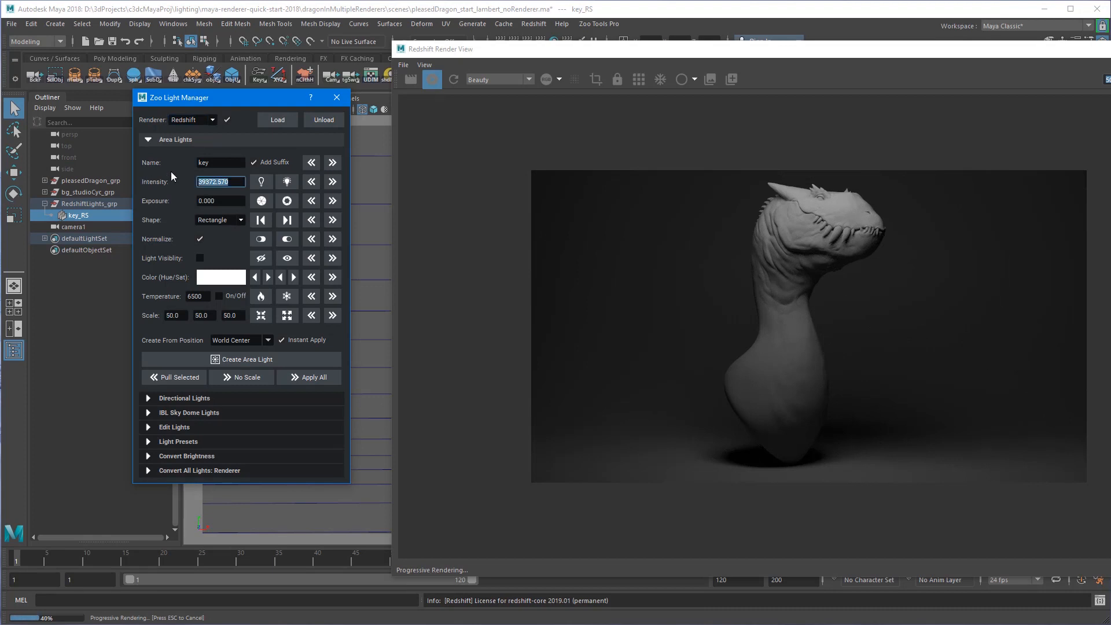
type("30300")
key("Return")
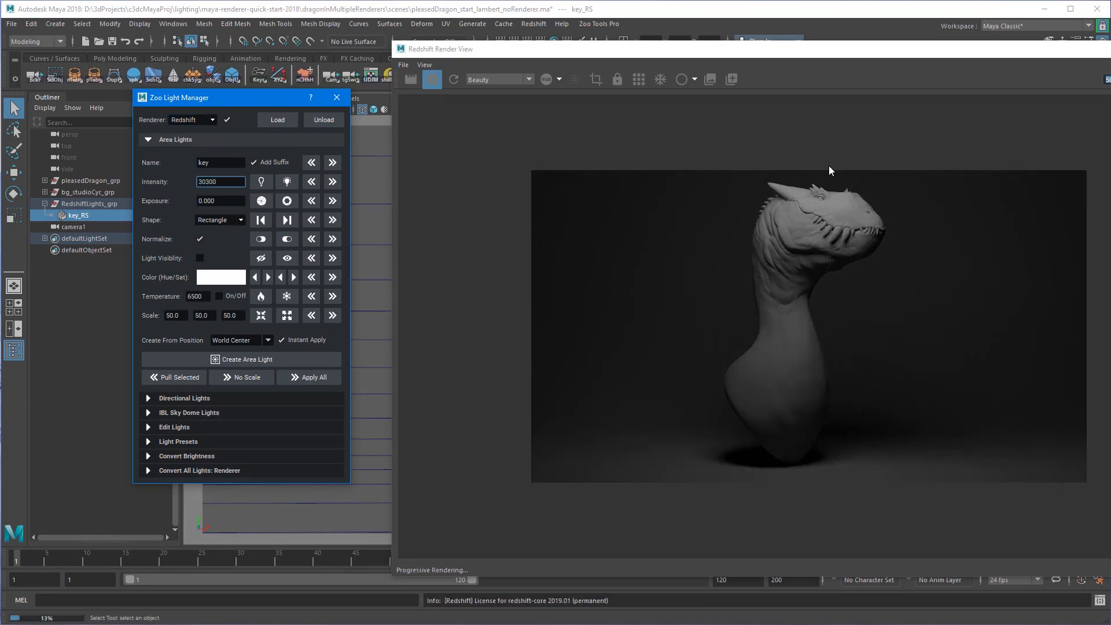
Close Zoo Light Manager and open Zoo Shader Manager beside the Redshift render view
left_click_drag(760, 55, 717, 46)
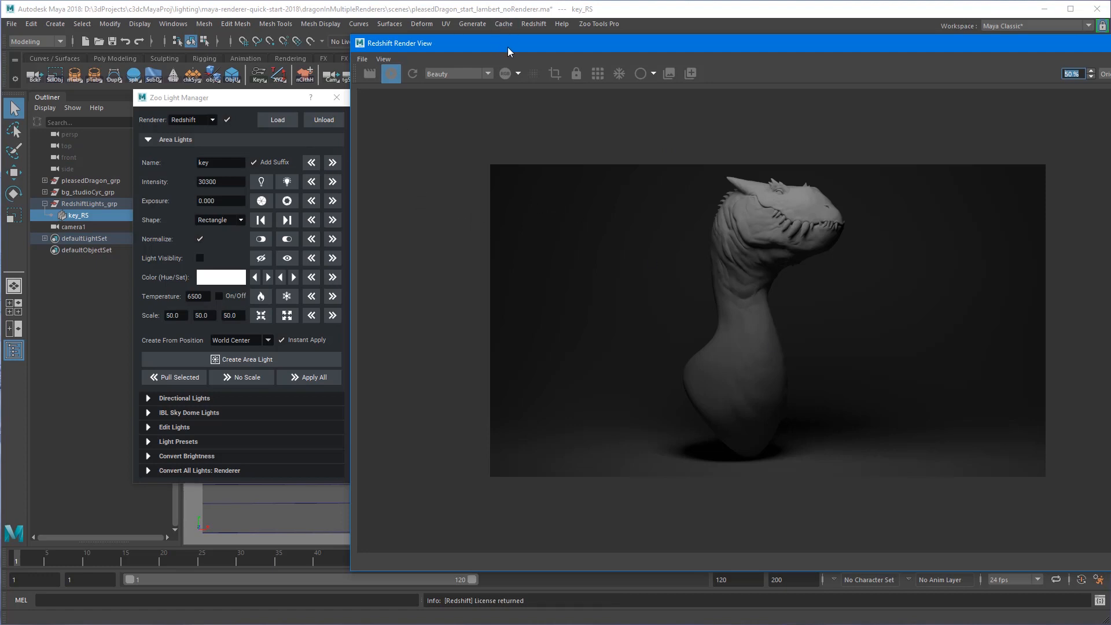
left_click_drag(508, 47, 604, 70)
left_click_drag(272, 102, 261, 106)
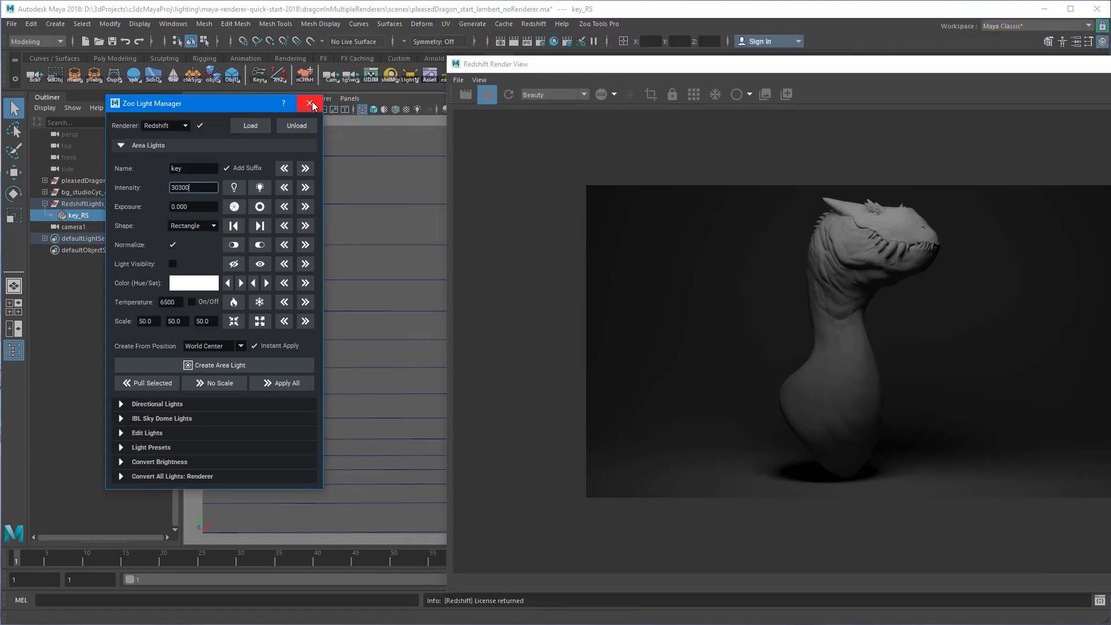
left_click(325, 101)
left_click(392, 76)
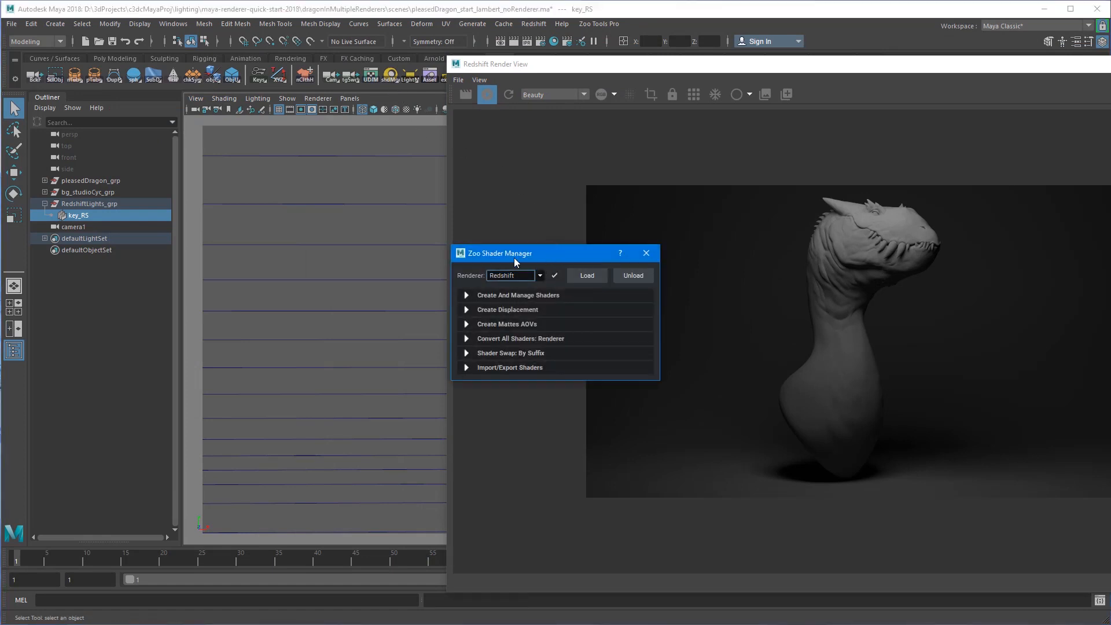
left_click_drag(514, 258, 206, 125)
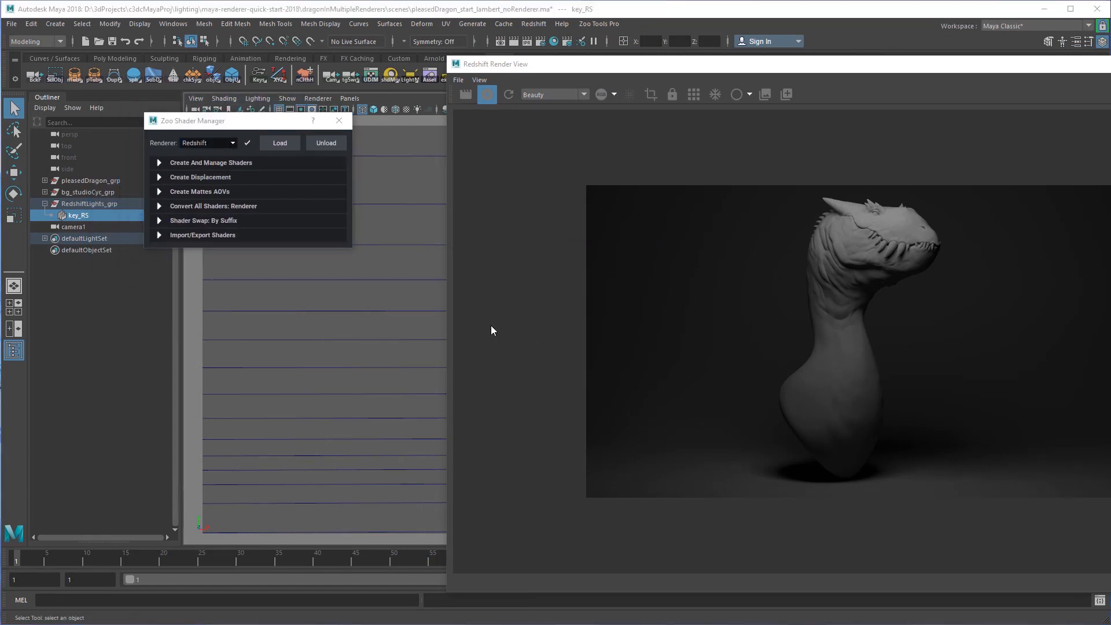
left_click_drag(521, 64, 525, 68)
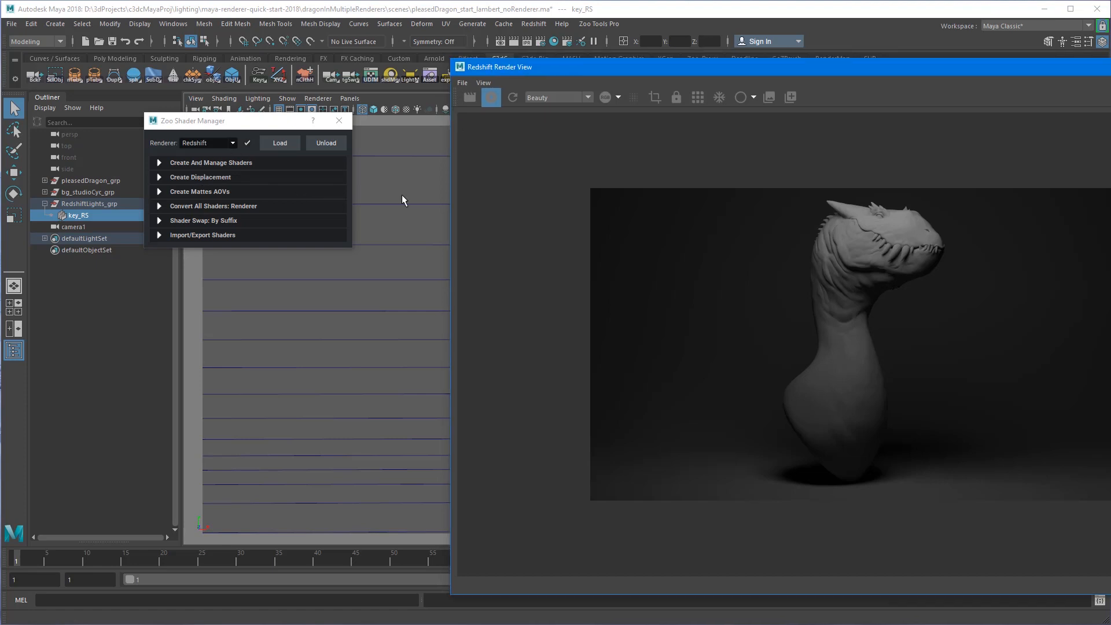
Lock the live render to its current camera, and select the dragon's head mesh in a perspective view of the scene
left_click(386, 366)
left_click(676, 98)
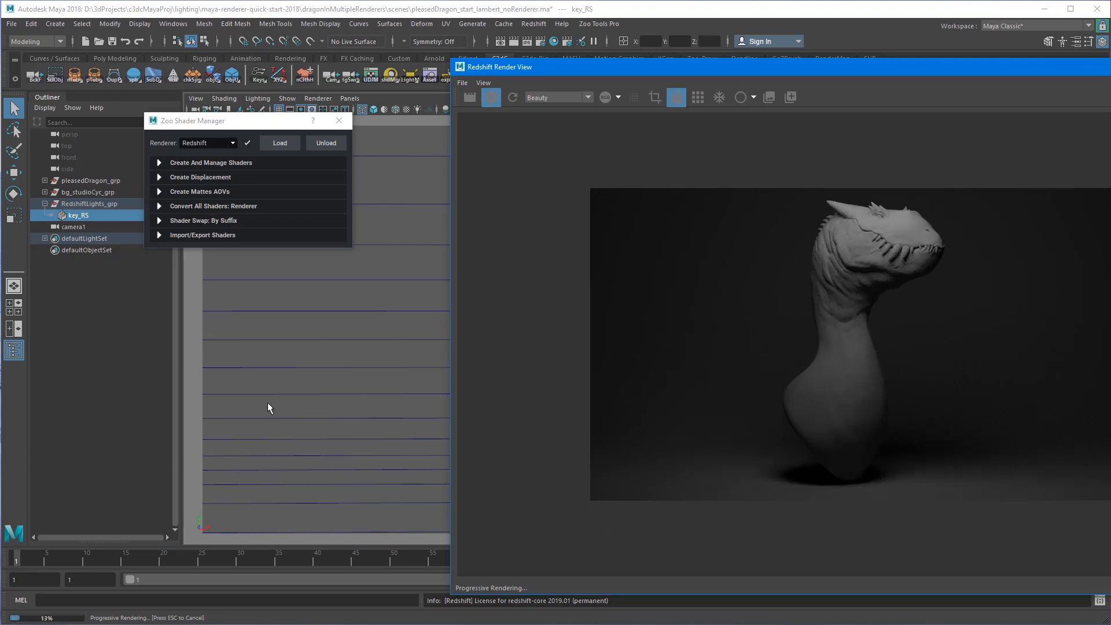
key("space")
left_click_drag(319, 347, 294, 346)
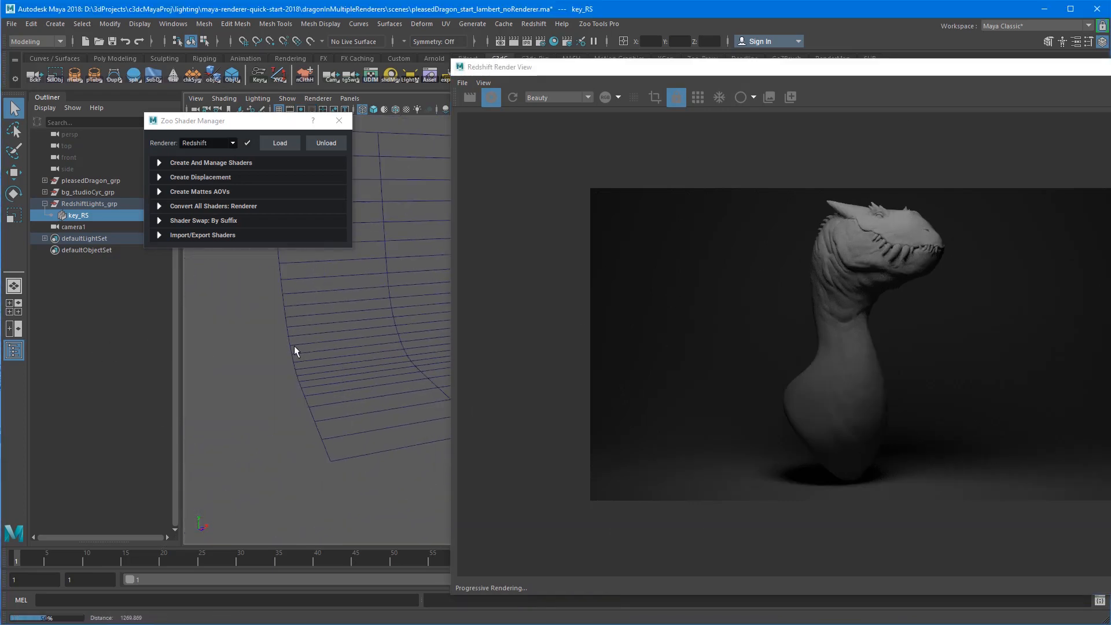
right_click_drag(294, 347, 203, 372, "alt")
left_click_drag(203, 372, 345, 352, "alt")
left_click(333, 371)
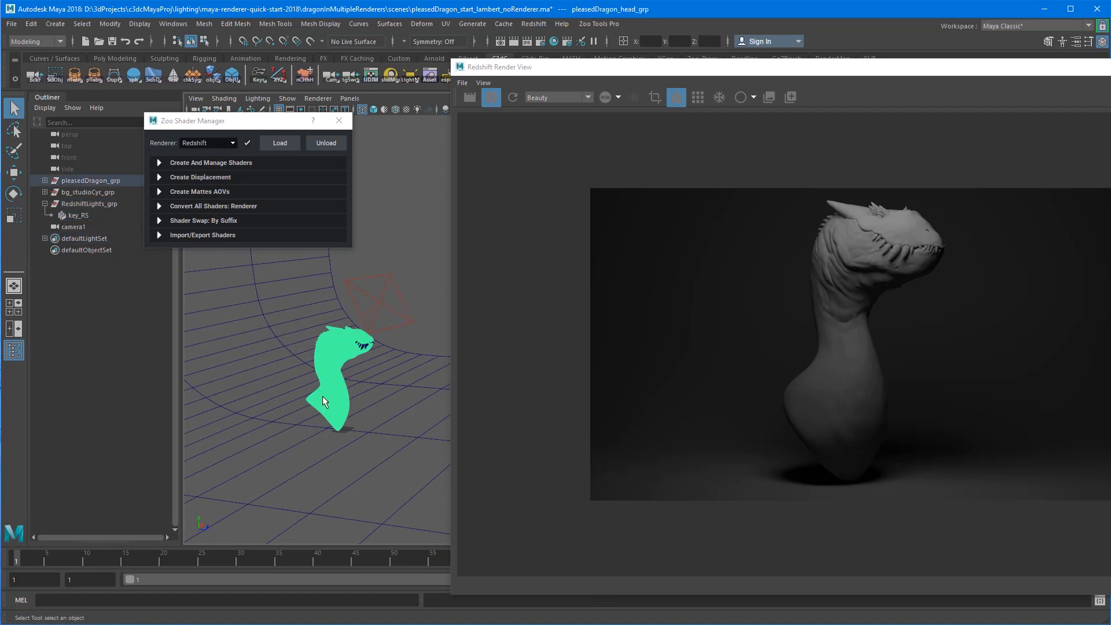
middle_click_drag(322, 384, 318, 382, "alt")
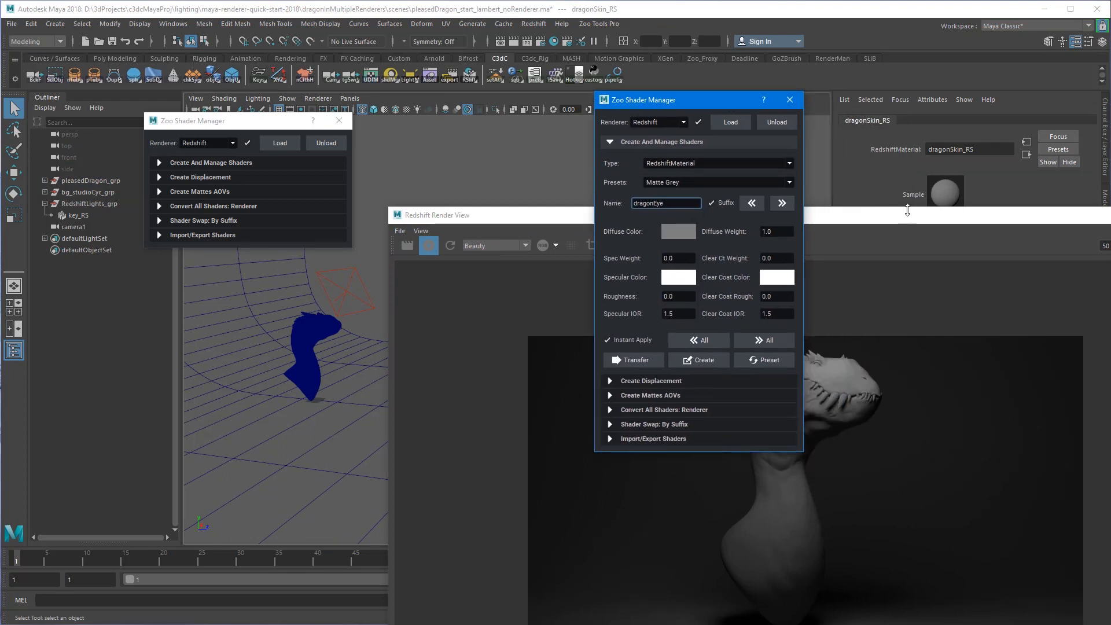
Pull all dragonSkin shader settings into Zoo Shader Manager, set the specular weight to 1 and check the render
left_click_drag(908, 210, 879, 125)
left_click(189, 161)
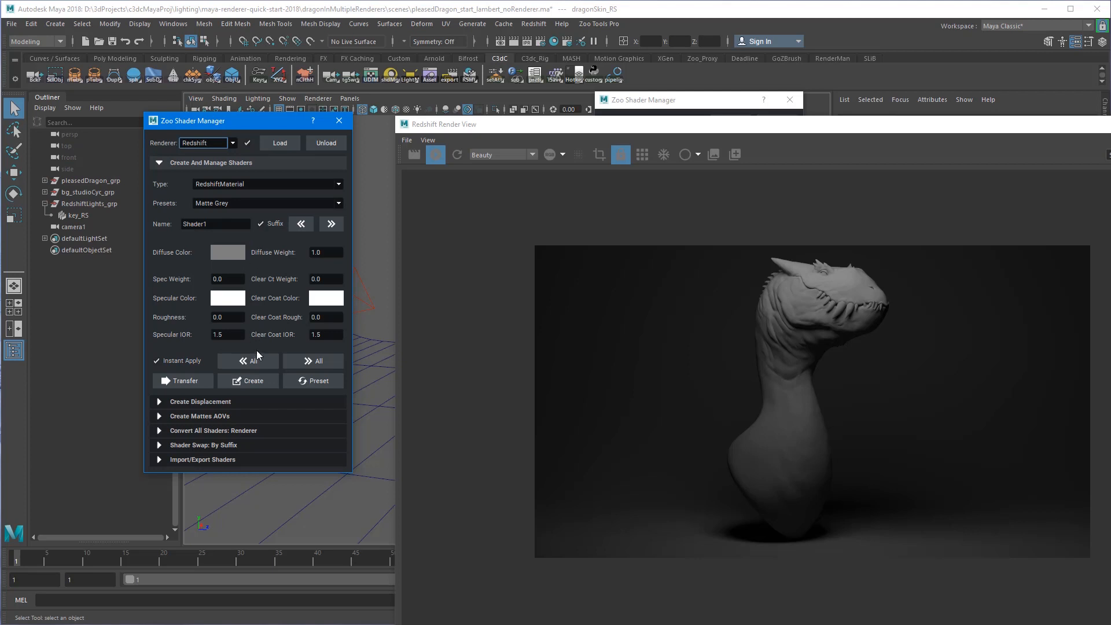
left_click(250, 361)
left_click(227, 279)
key("Tab")
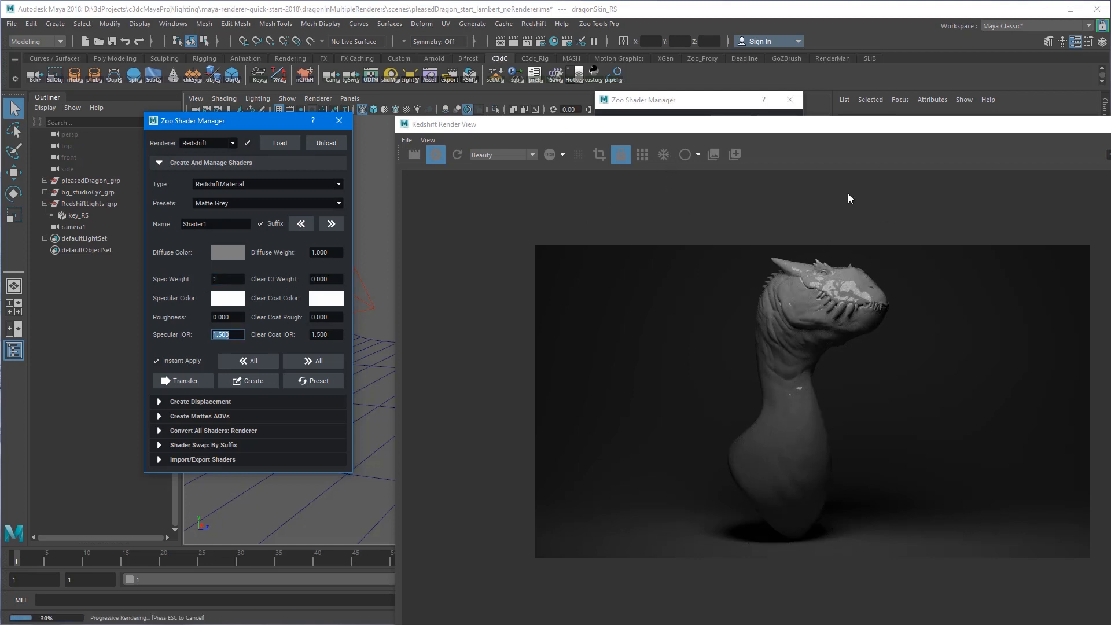
left_click_drag(809, 129, 807, 181)
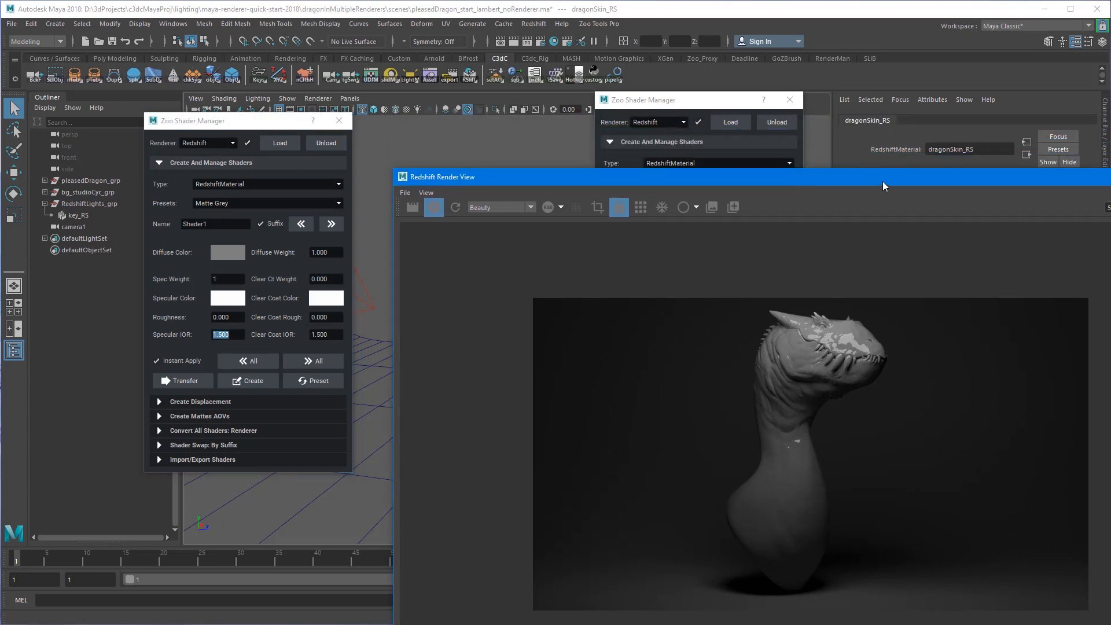
left_click_drag(883, 183, 879, 105)
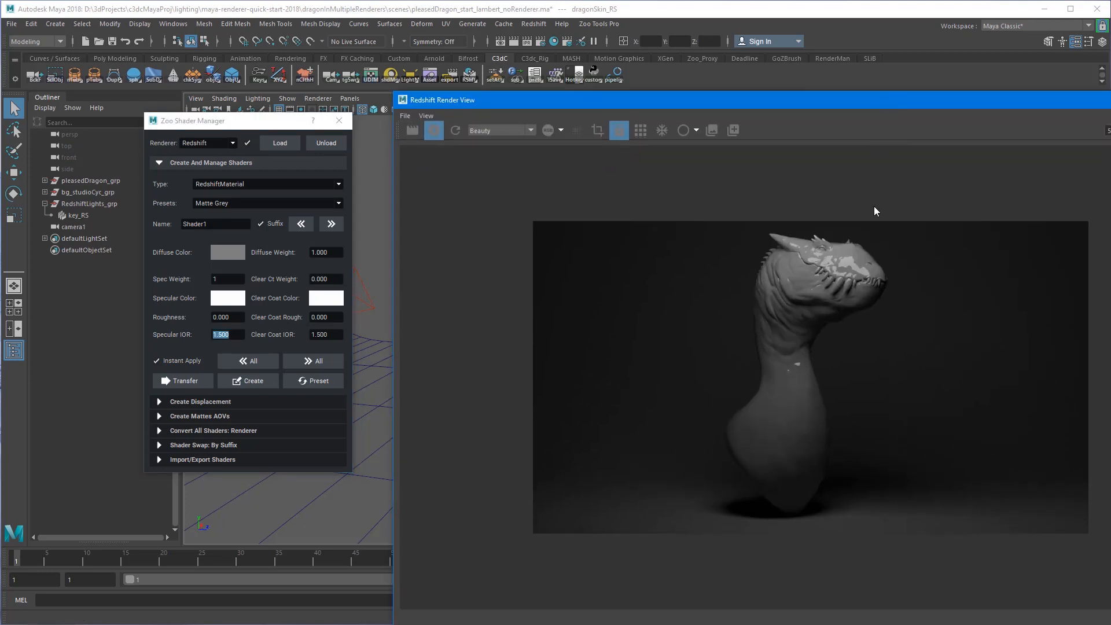
Set the dragonSkin shader's specular roughness to .55 and its specular IOR to 1.8
left_click(225, 317)
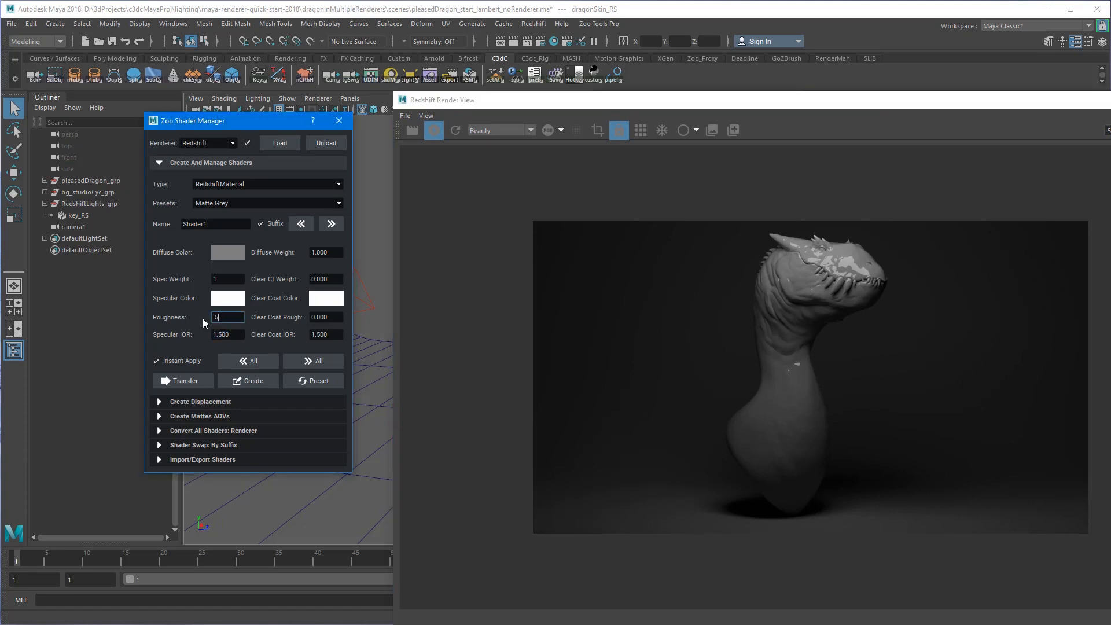
key("Return")
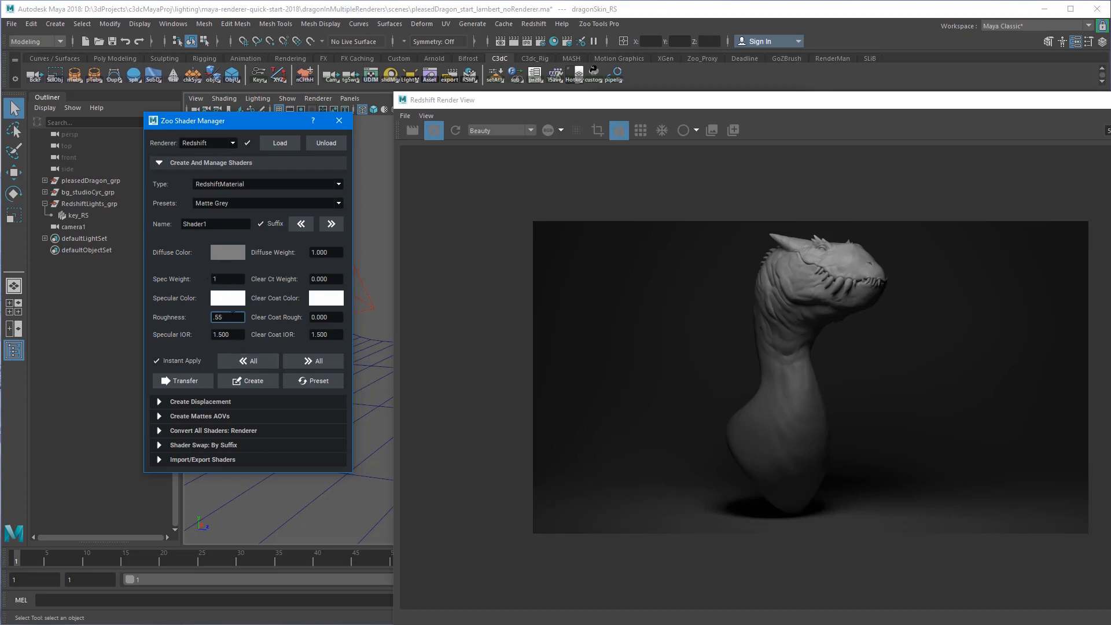
left_click_drag(227, 317, 195, 314)
key("Tab")
type("1.8")
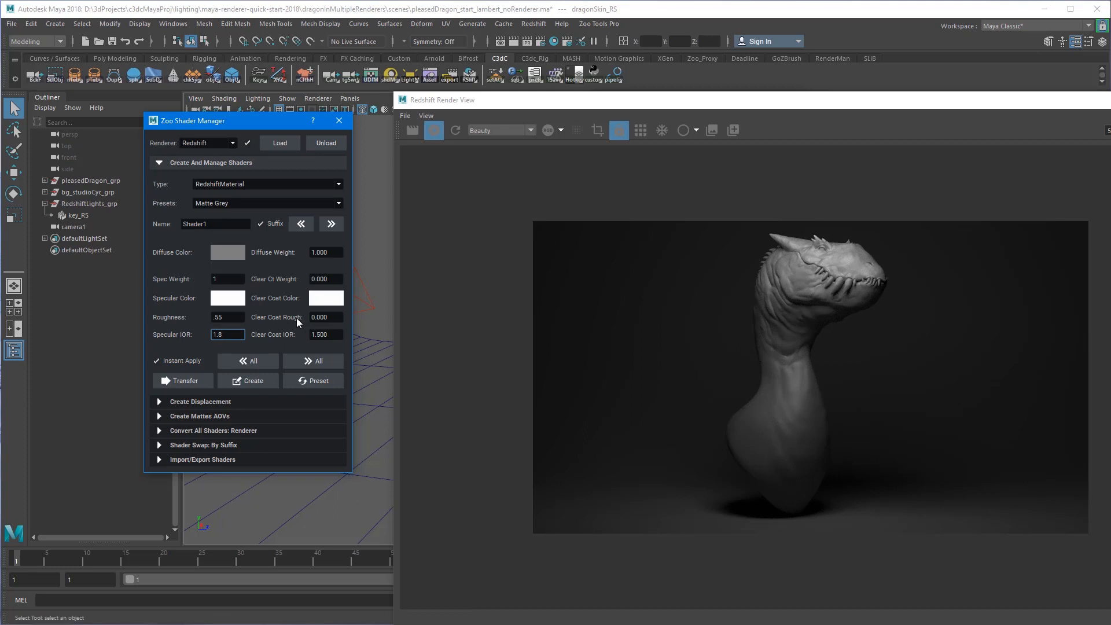
Test a specular IOR of 20 on the dragonSkin shader and restore it to 1.8
key("ctrl+a")
type("20")
key("Return")
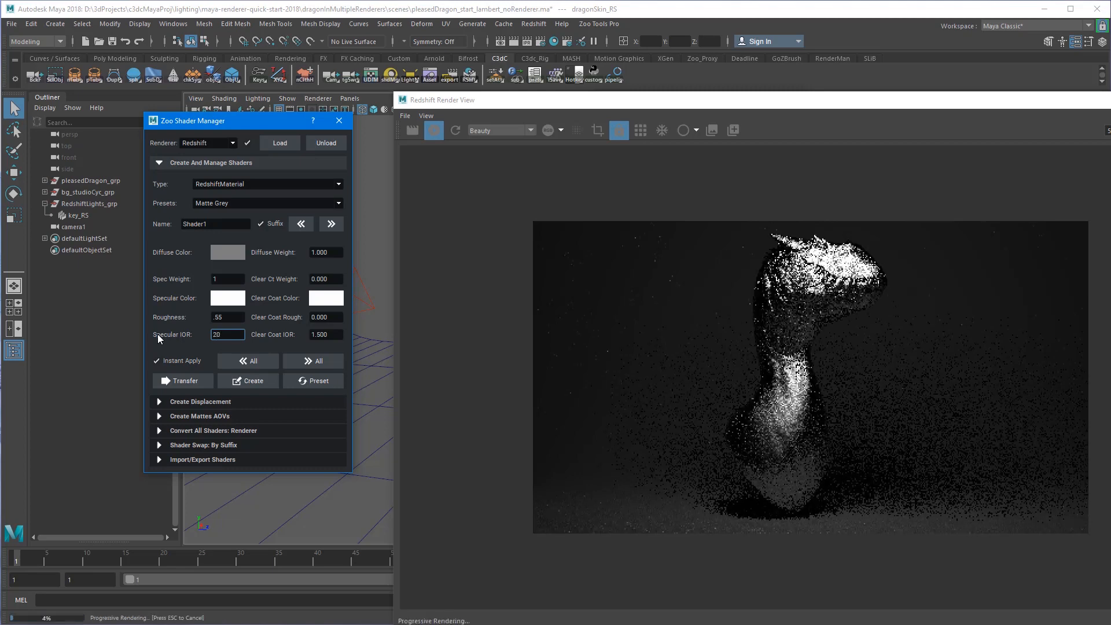
key("ctrl+a")
type("1.8")
key("Return")
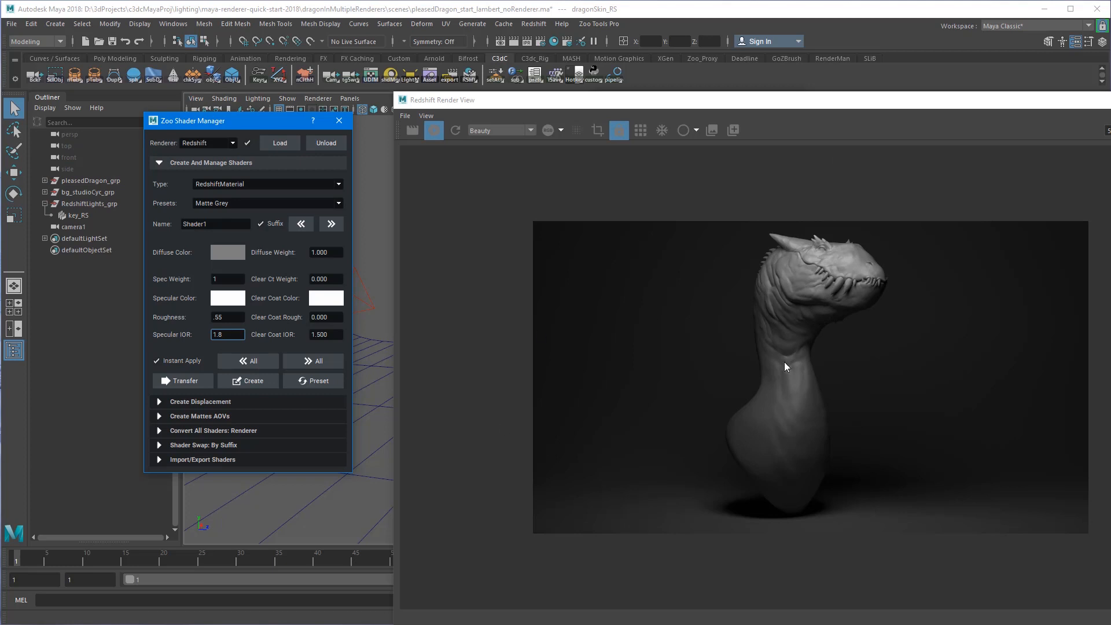
Give the dragonSkin shader a clear coat with weight 1, roughness .55 and IOR 1.8
left_click(336, 279)
type("1")
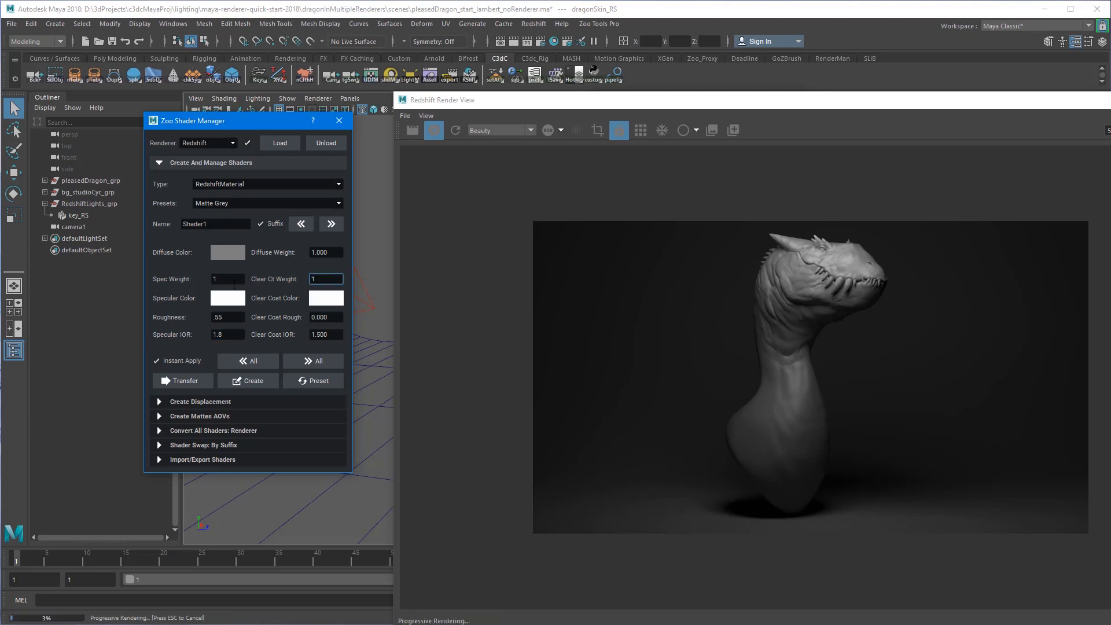
left_click(339, 317)
type(".55")
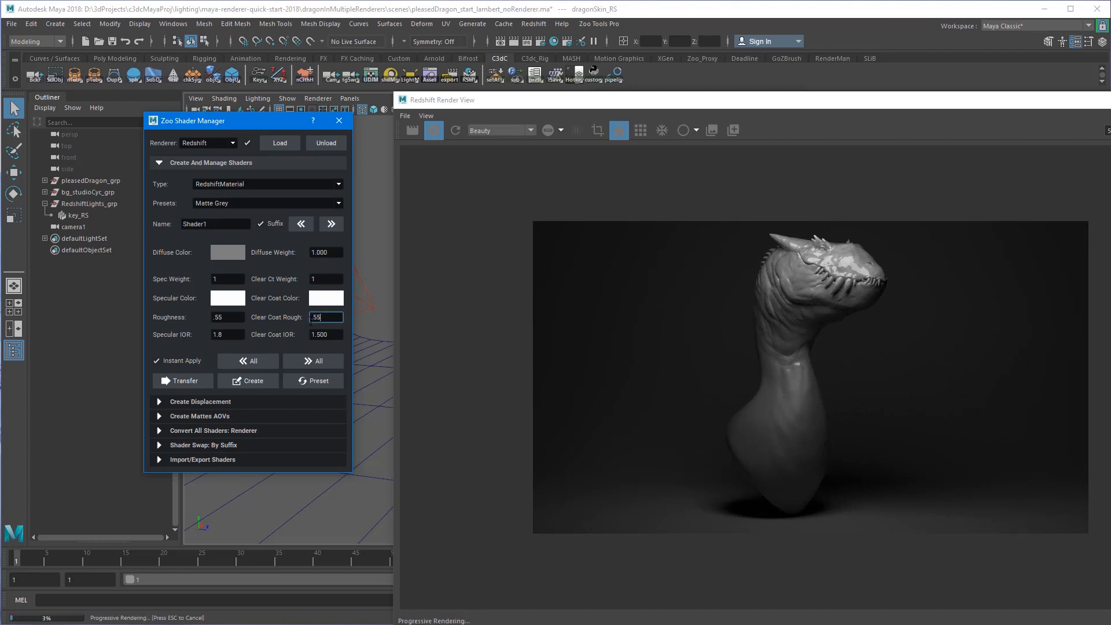
key("Tab")
type("1.8")
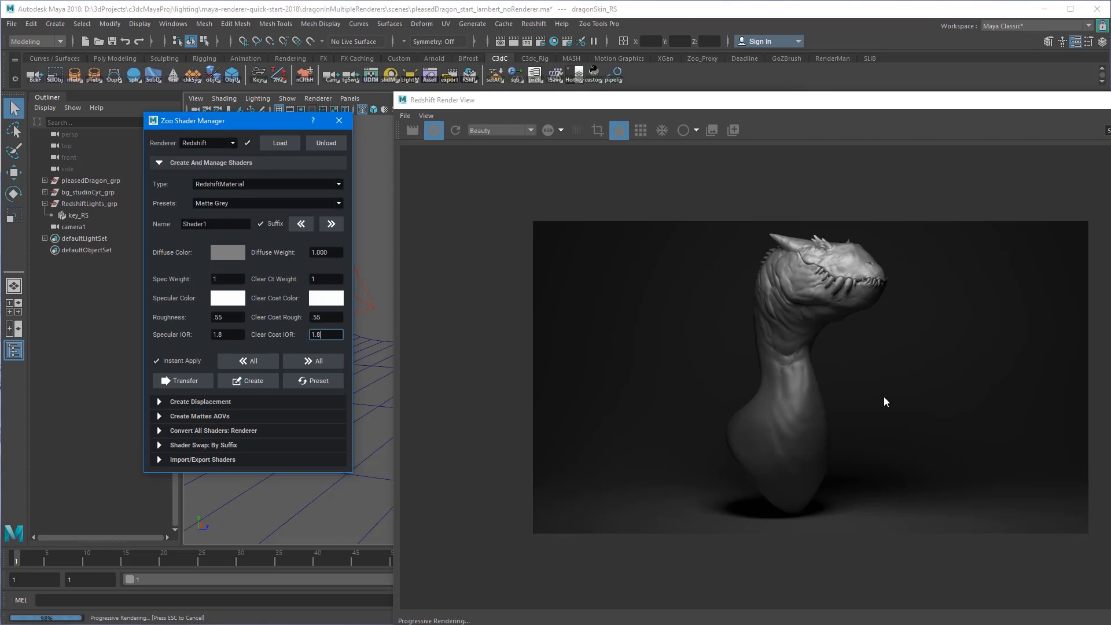
Set the dragonSkin shader's clear coat roughness to .4 and its clear coat weight to .05
left_click(227, 334)
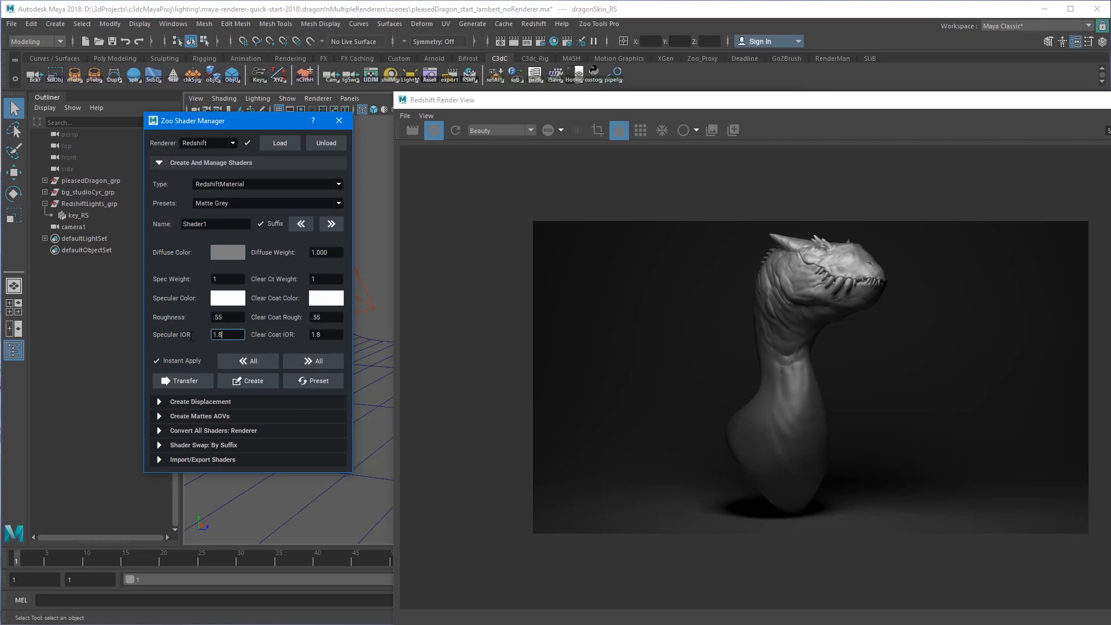
left_click(326, 320)
type(".4")
key("Return")
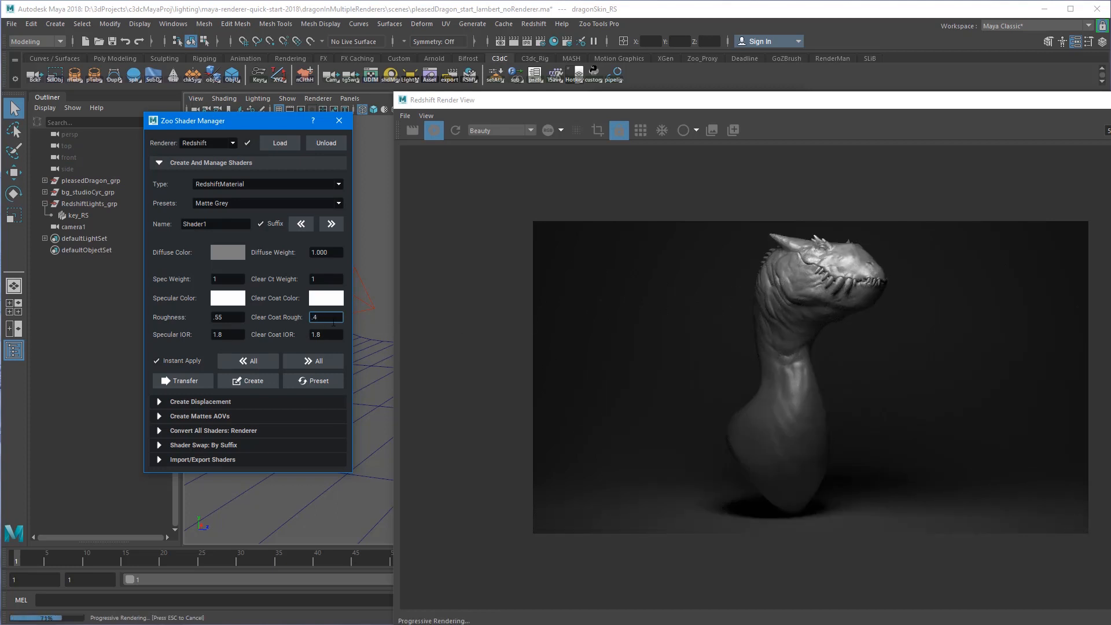
left_click_drag(230, 320, 211, 320)
left_click_drag(328, 321, 301, 324)
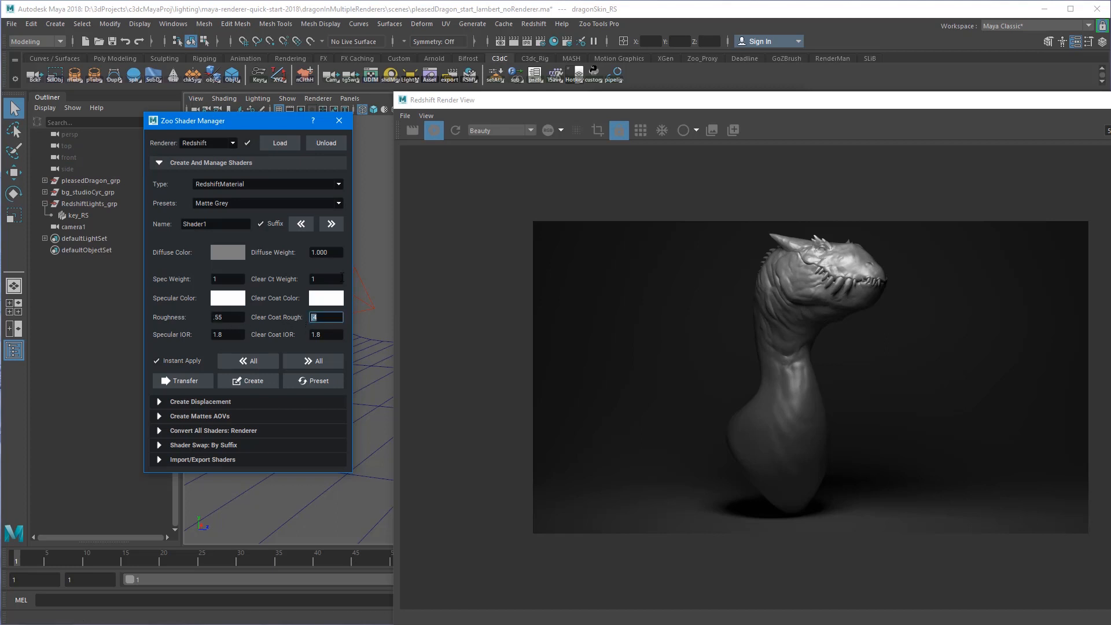
left_click_drag(341, 278, 273, 283)
key("Return")
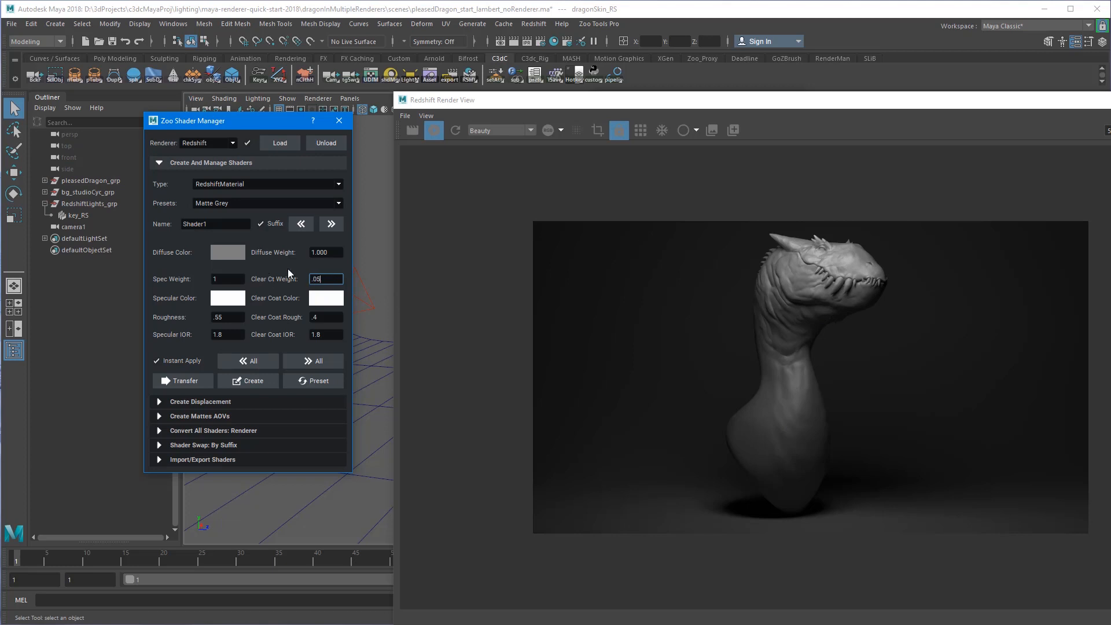
key("Return")
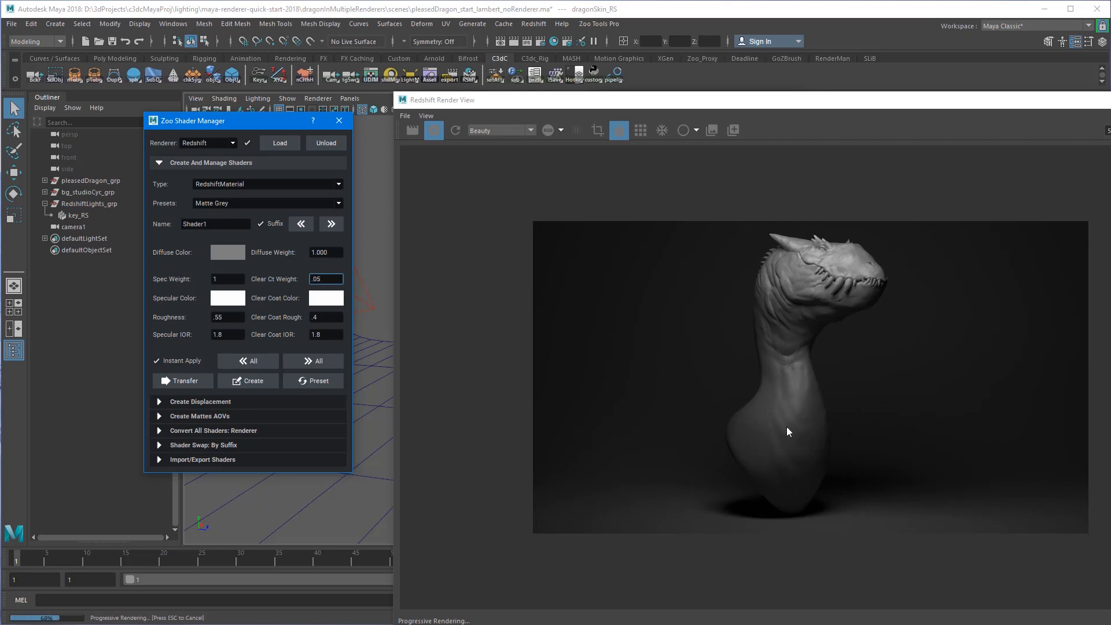
Move the Redshift Render View aside and switch the viewport to look through camera1
left_click(791, 99)
left_click_drag(810, 101, 789, 83)
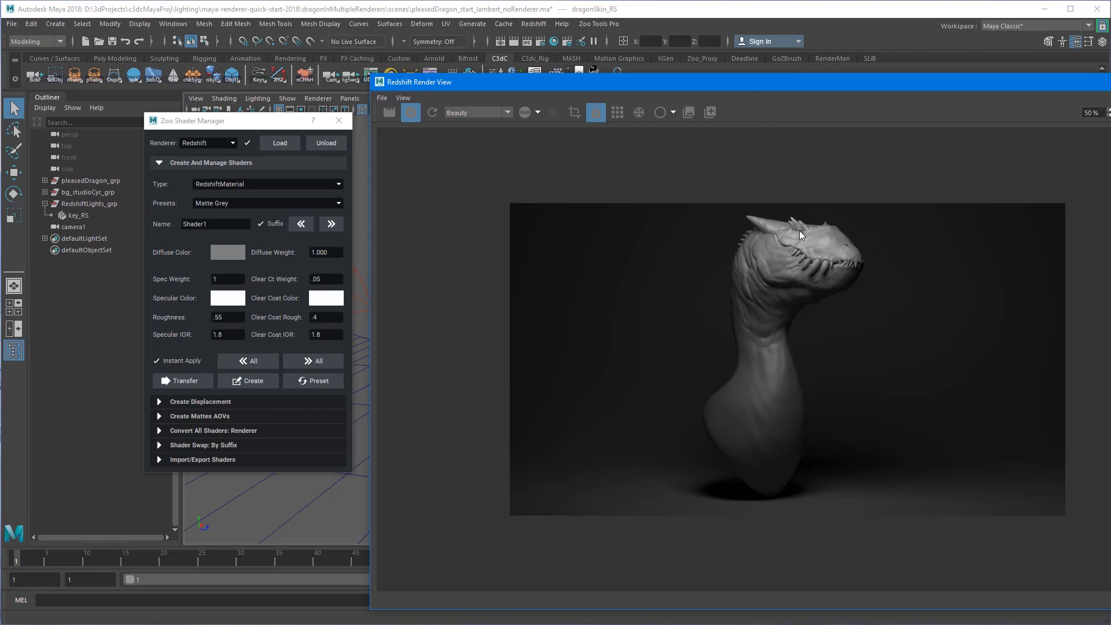
left_click_drag(650, 85, 909, 103)
left_click(350, 99)
mouse_move(374, 107)
left_click(491, 107)
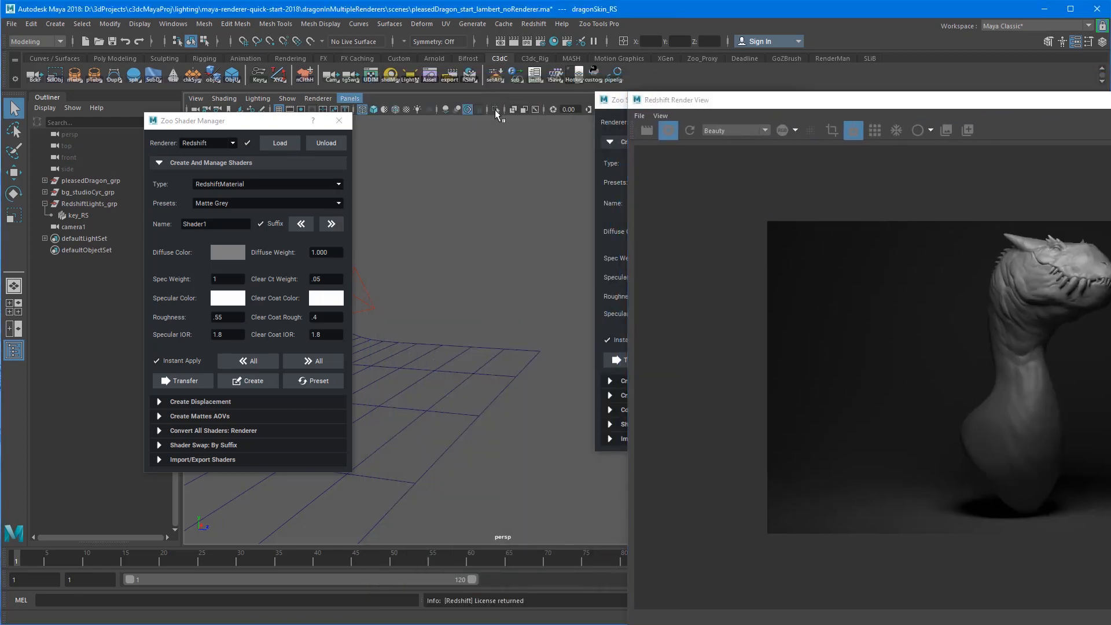
Inspect the dragon render at 100% zoom and return the Redshift Render View to 50%
left_click_drag(997, 103, 517, 50)
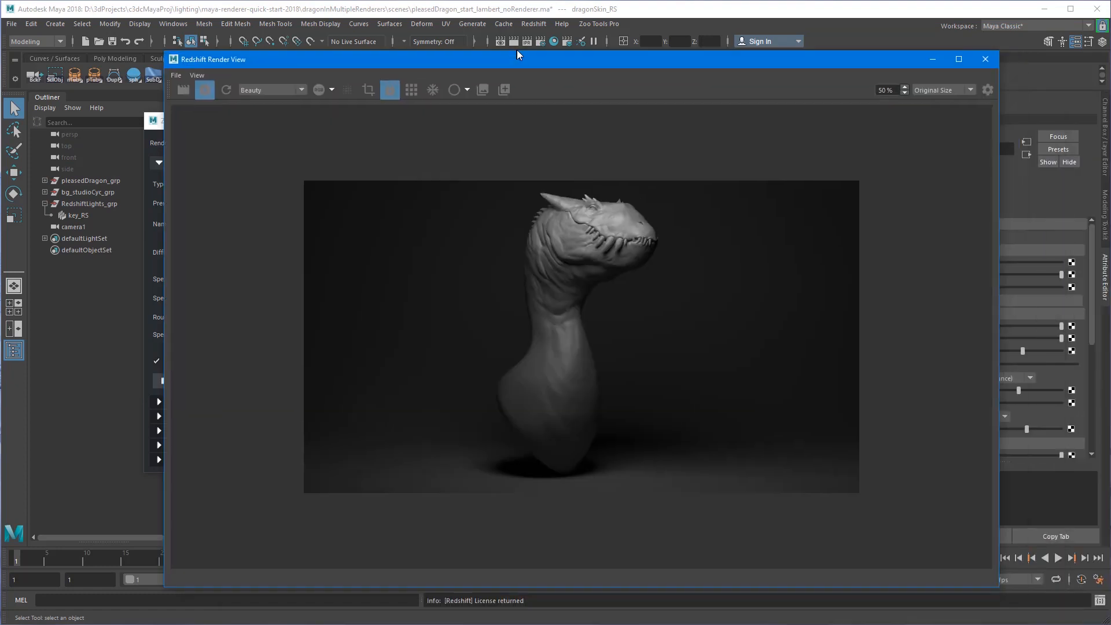
double_click(877, 90)
type("100")
key("Return")
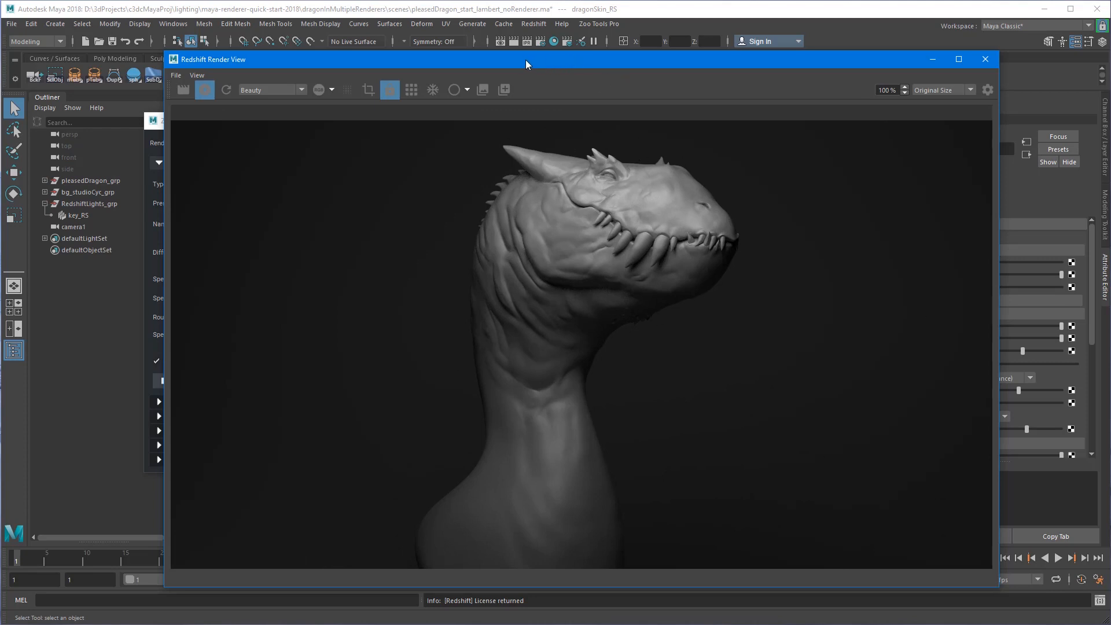
double_click(886, 89)
type("50")
key("Return")
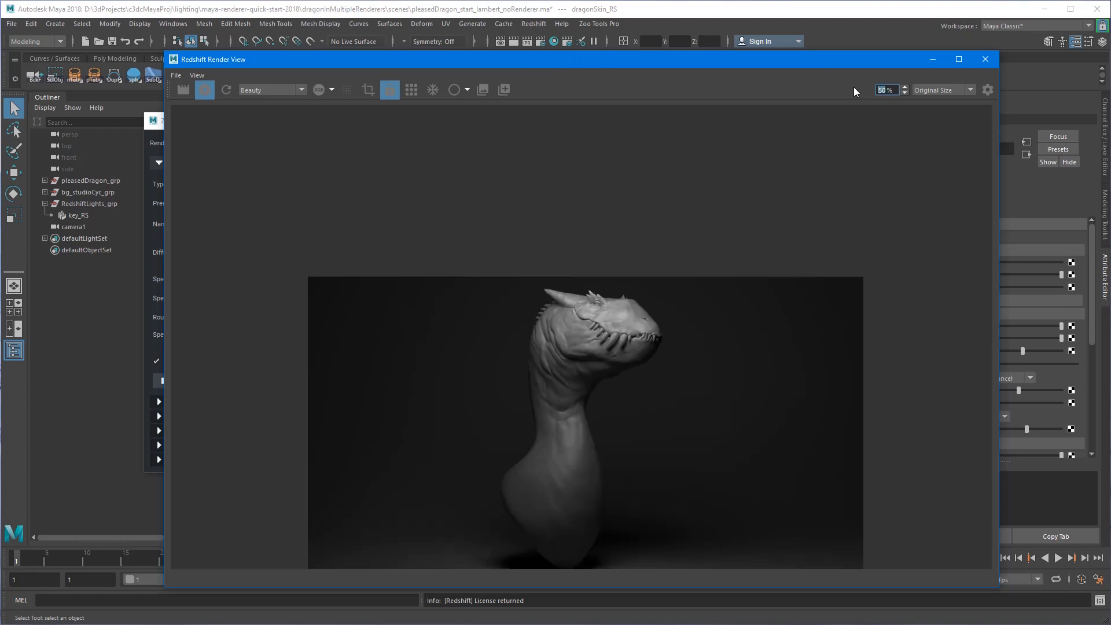
Clear the viewport by shrinking and moving the render view away and closing the spare Zoo Shader Manager window with the dragonEye settings
left_click_drag(165, 51, 239, 113)
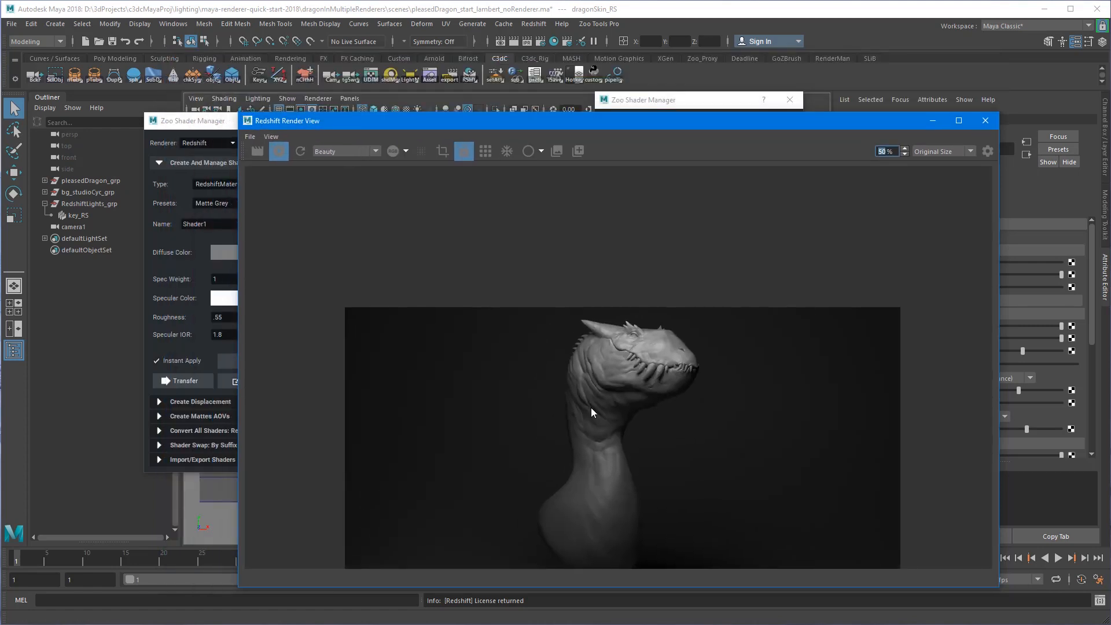
middle_click_drag(589, 407, 556, 302)
left_click_drag(564, 121, 794, 134)
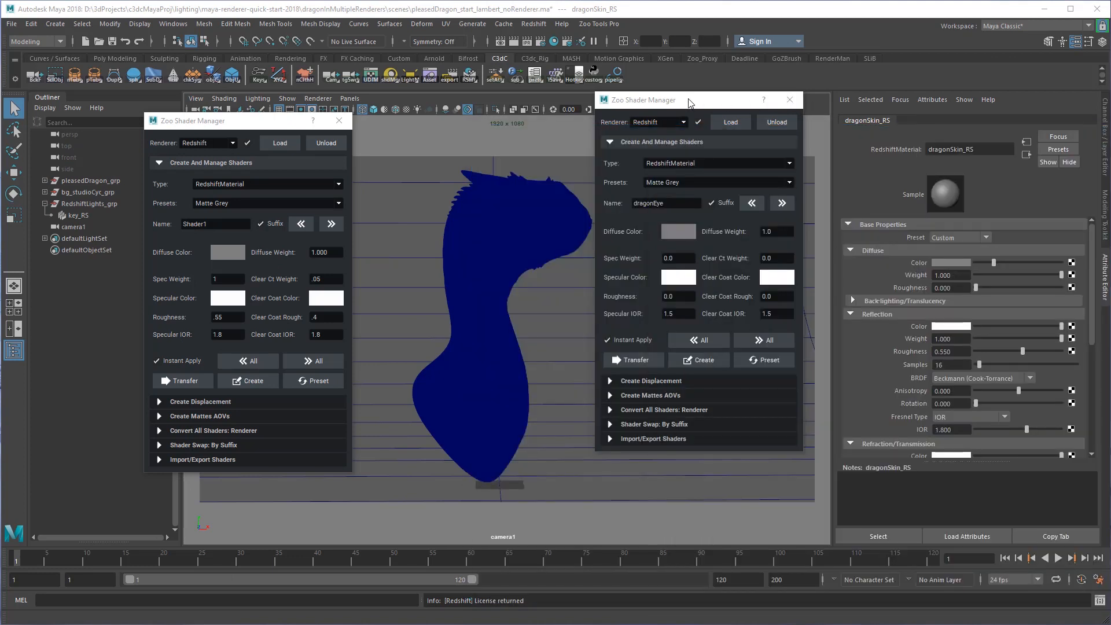
left_click(688, 100)
left_click(790, 100)
left_click_drag(259, 119, 156, 110)
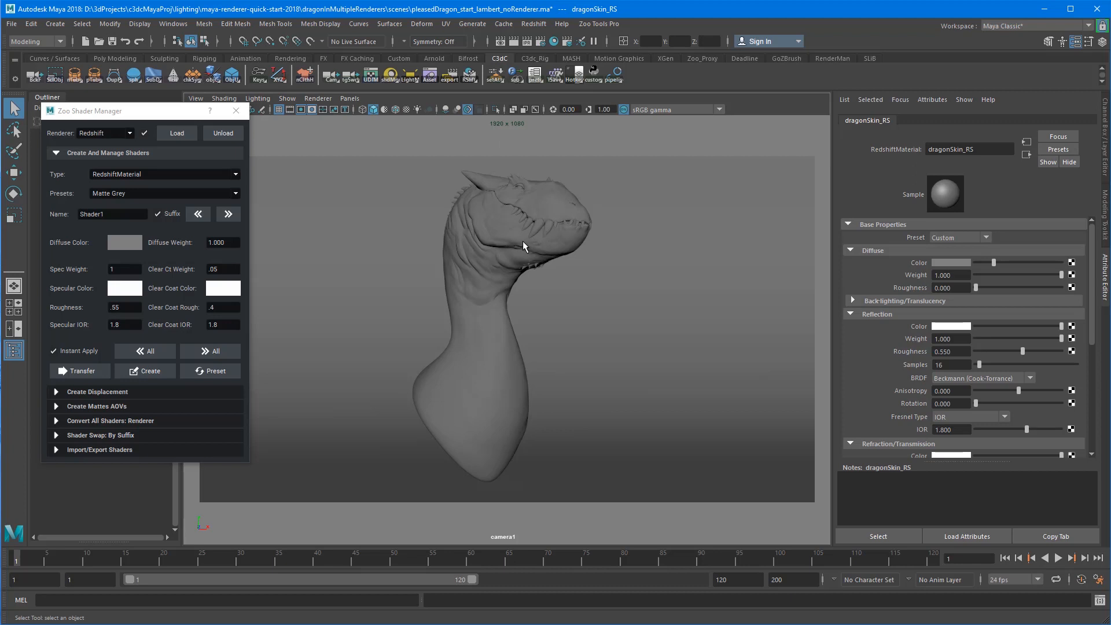
Frame the dragon's eye and teeth closely in camera1 using 2D Pan/Zoom
key("backslash")
right_click_drag(533, 311, 871, 278)
middle_click_drag(597, 196, 596, 214)
middle_click_drag(590, 303, 592, 321)
middle_click_drag(541, 214, 529, 310)
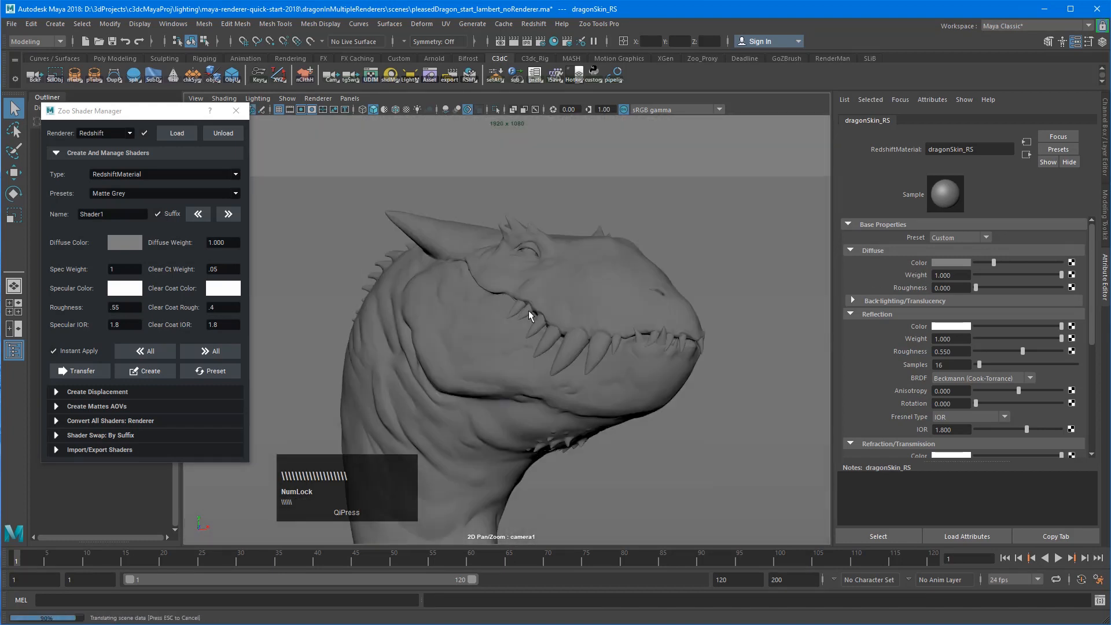
right_click_drag(604, 292, 851, 290)
middle_click_drag(607, 287, 571, 325)
right_click_drag(614, 312, 734, 307)
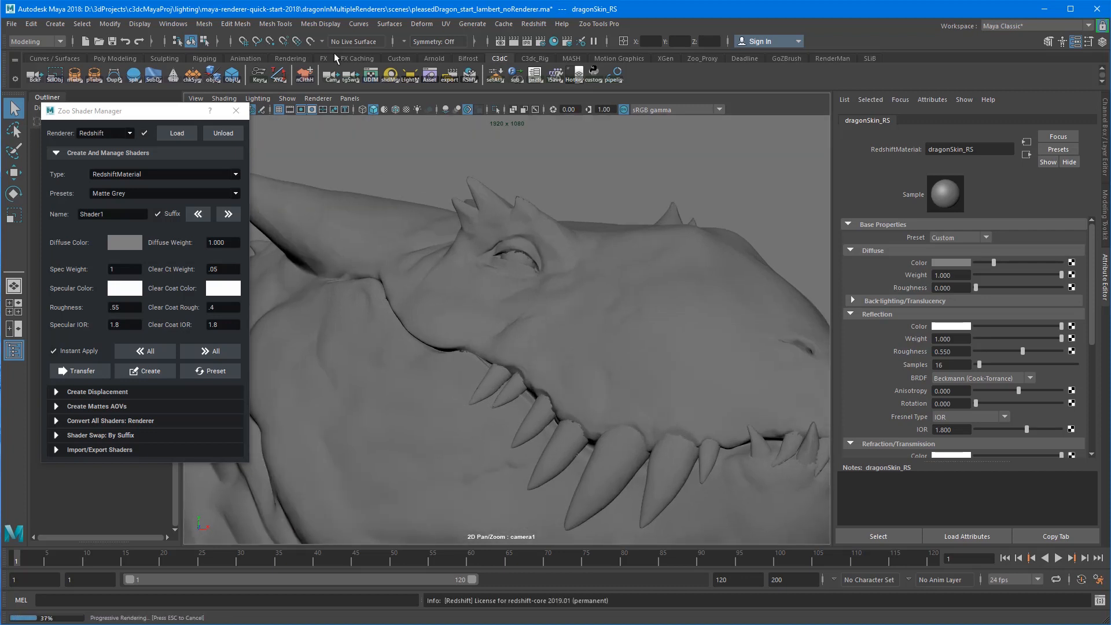
Set the camera clip planes to .9 - 5000 and check the framing in the Redshift Render View
right_click(331, 79)
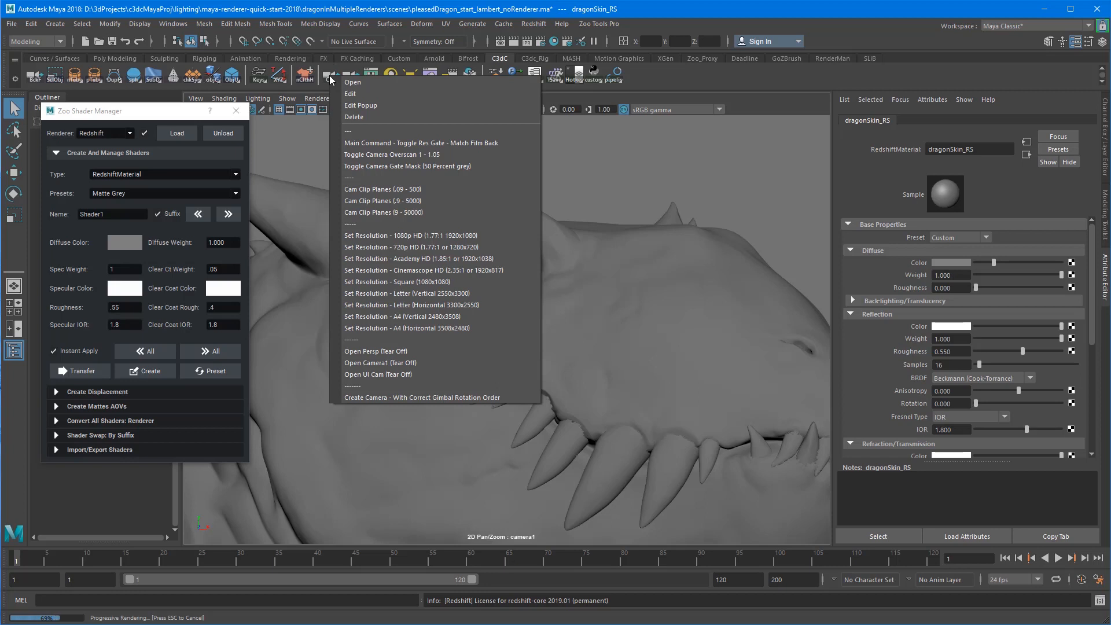
left_click(372, 200)
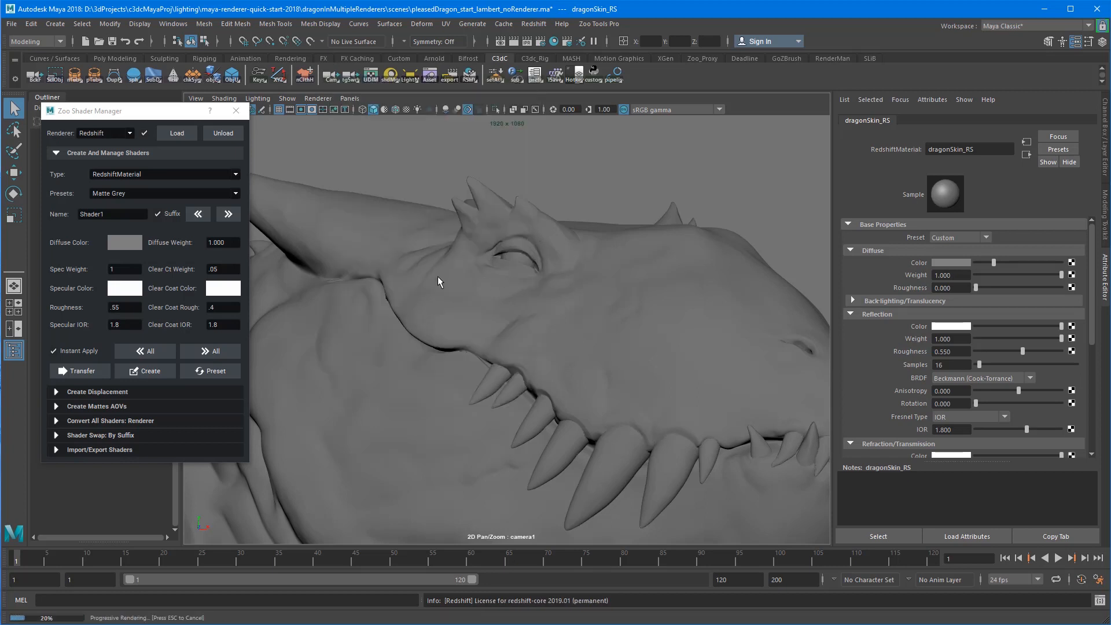
left_click_drag(1110, 173, 630, 92)
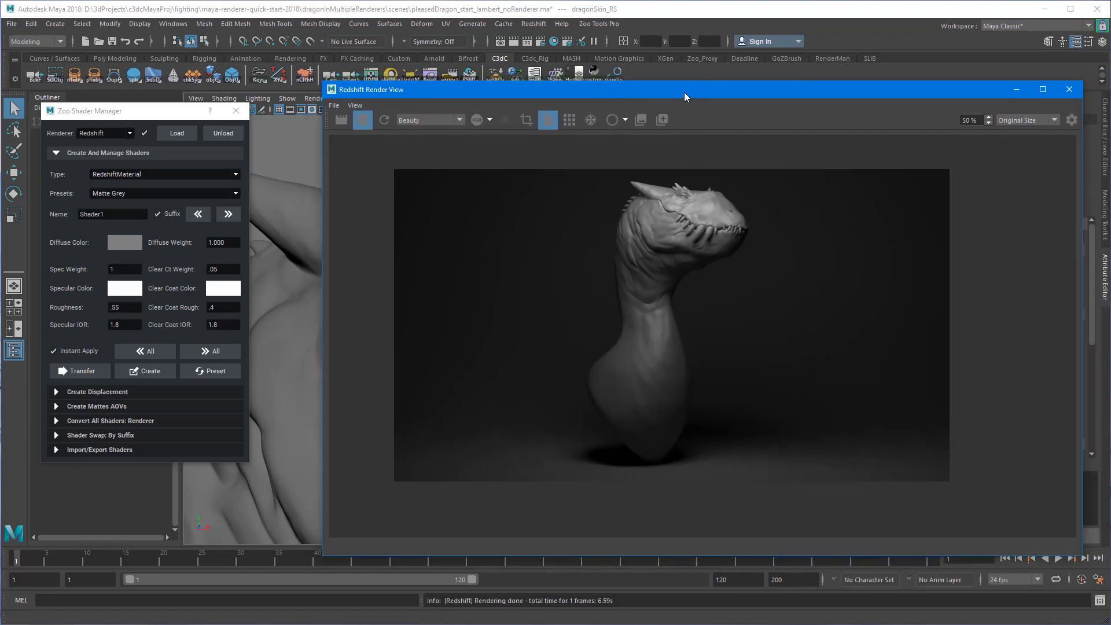
left_click_drag(683, 92, 1110, 93)
left_click(569, 216)
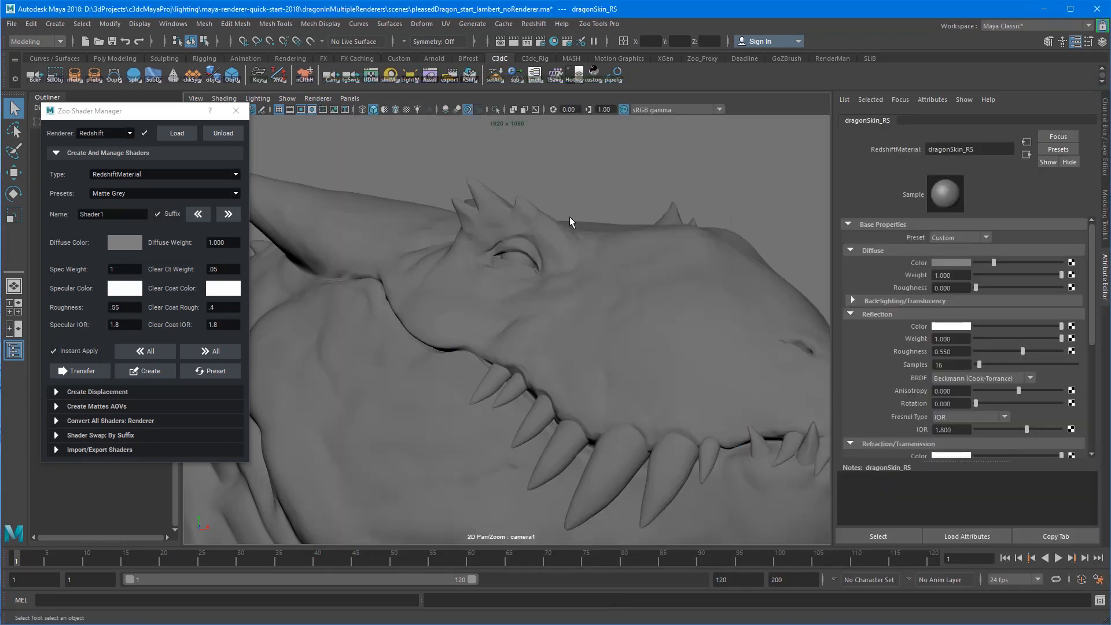
Select camera1 and show its 2D Pan/Zoom attributes within the camera's Display Options
key("k")
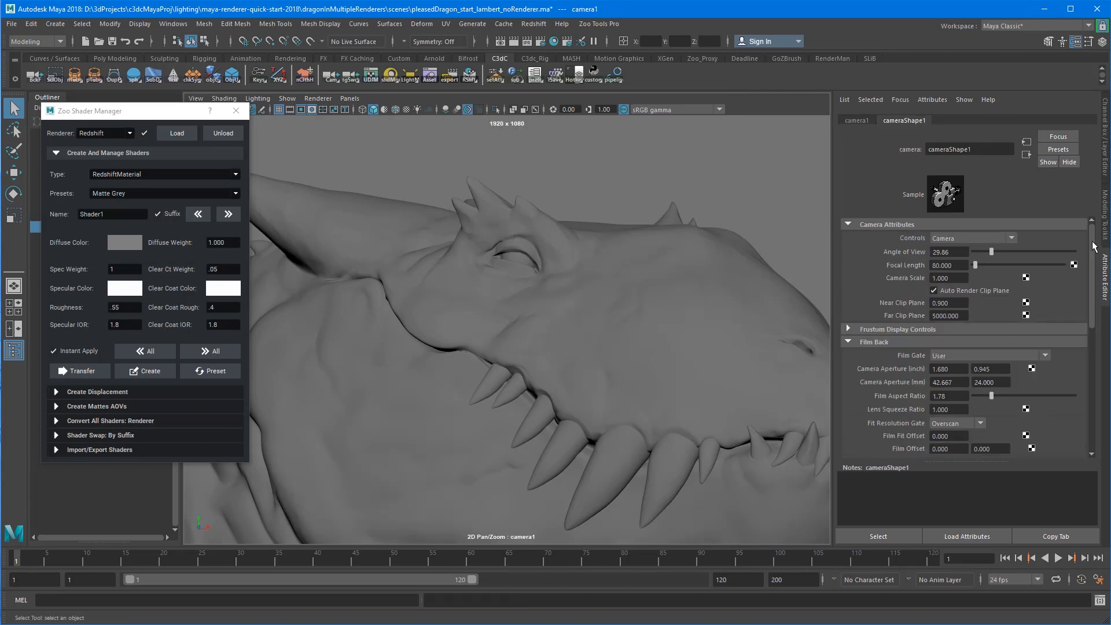
key("ctrl+a")
key("ctrl+a")
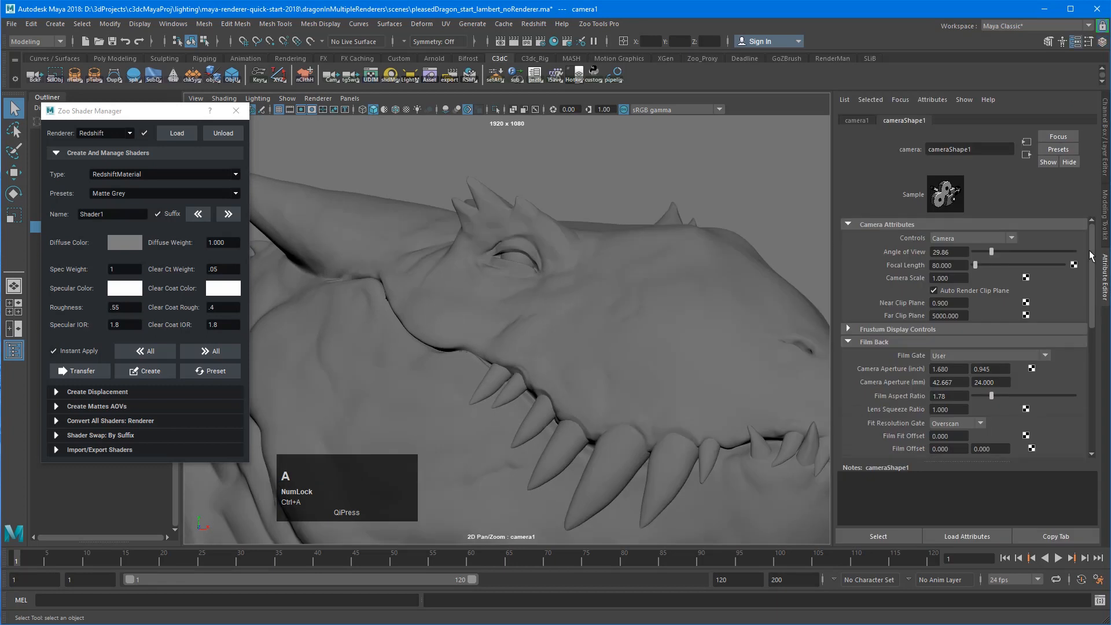
scroll(1094, 269, "down", 10)
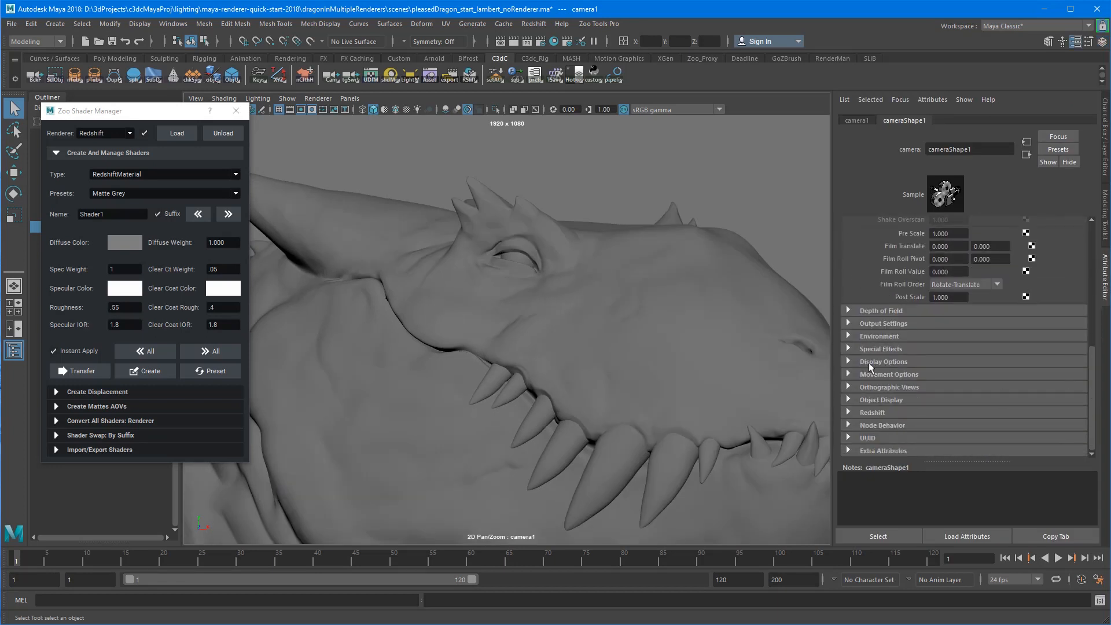
left_click(870, 363)
scroll(870, 365, "down", 5)
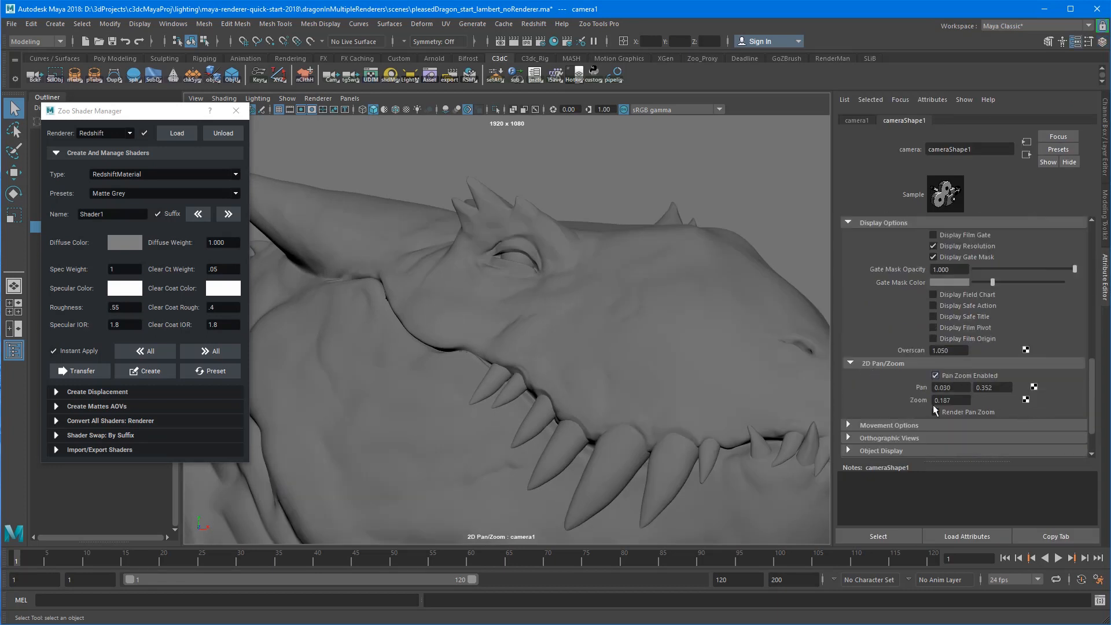
Toggle camera1's 2D Pan/Zoom off and back on to compare the full and zoomed framing
key("backslash")
key("backslash")
key("backslash")
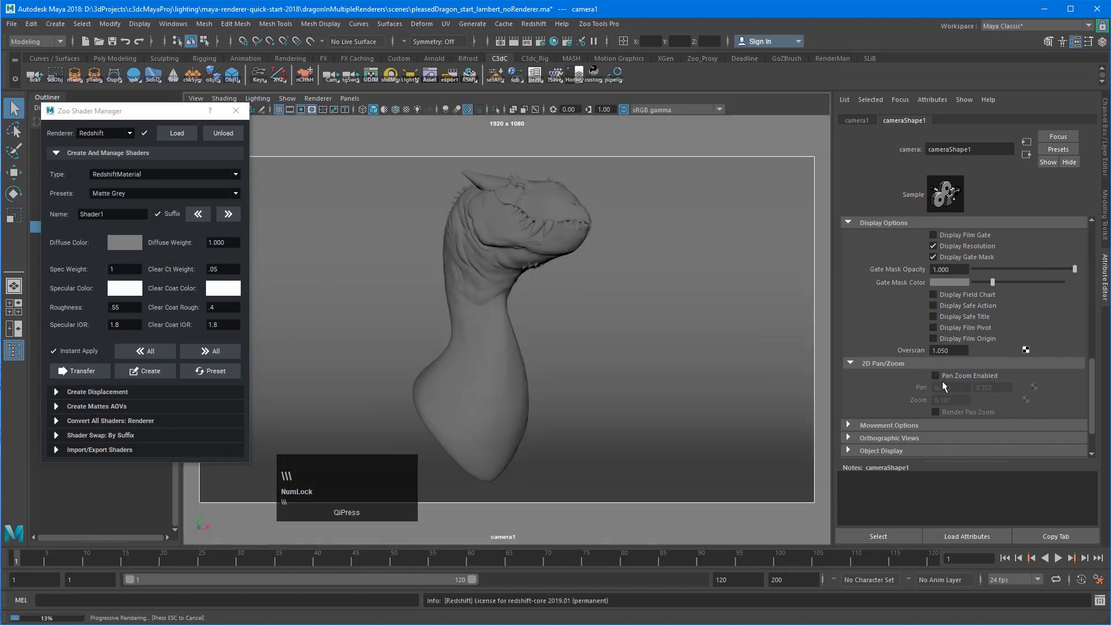
left_click(943, 377)
left_click(943, 378)
left_click(944, 377)
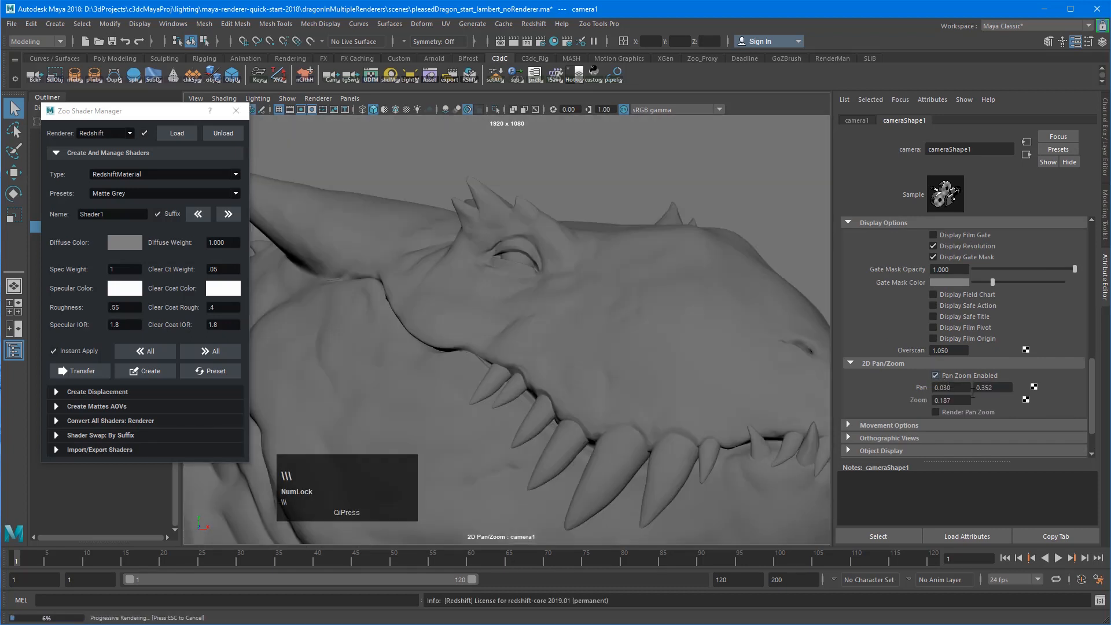
Enable Render Pan Zoom on camera1, comparing the Redshift render with the option off and on
left_click(936, 412)
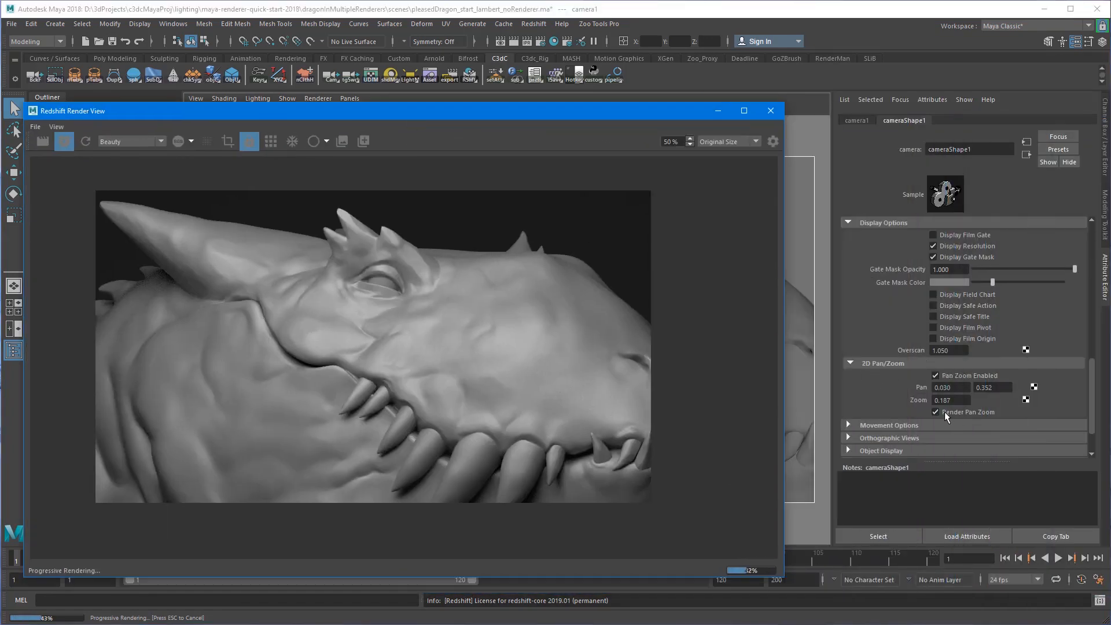
left_click(936, 412)
left_click(944, 411)
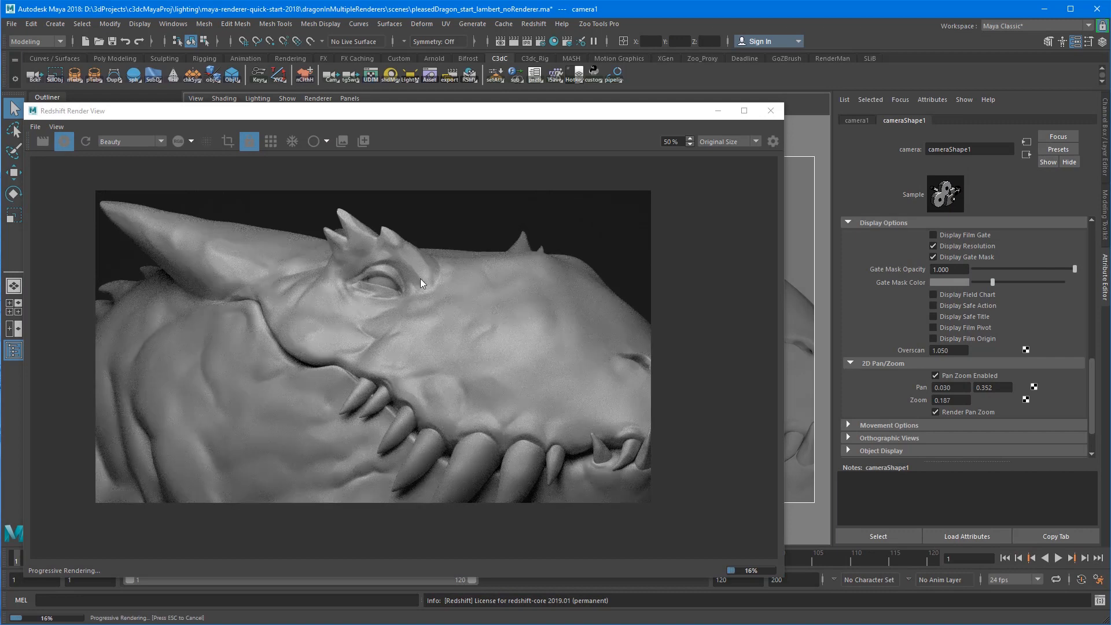
Select the dragon's eyes and pull all of their shader settings into Zoo Shader Manager, keeping the render view visible alongside
left_click_drag(452, 120, 1106, 141)
left_click(520, 256)
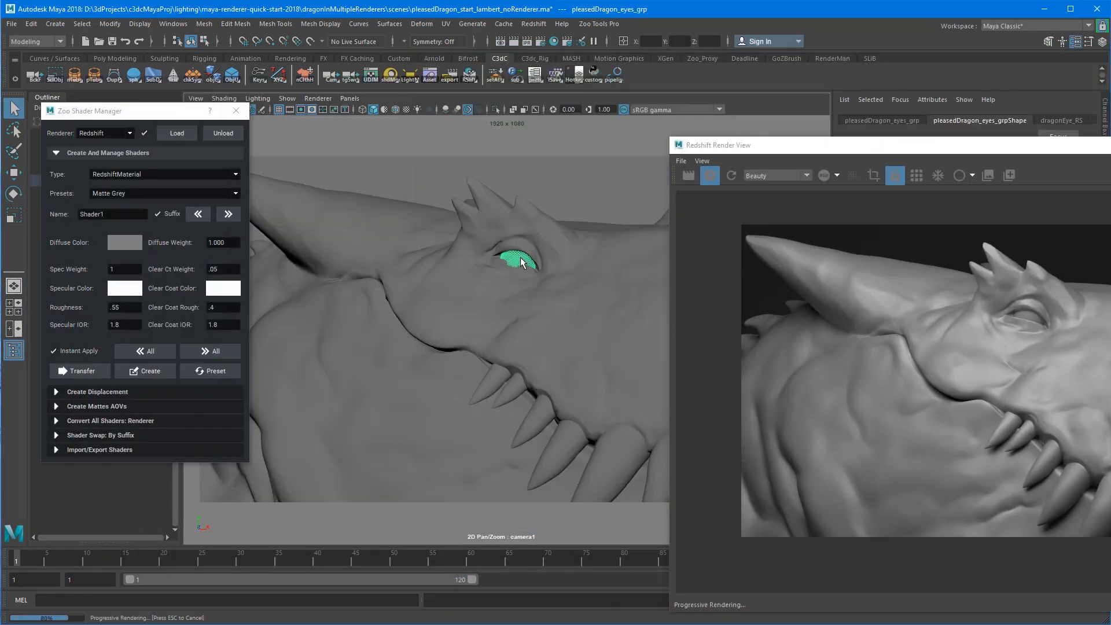
left_click_drag(868, 148, 561, 102)
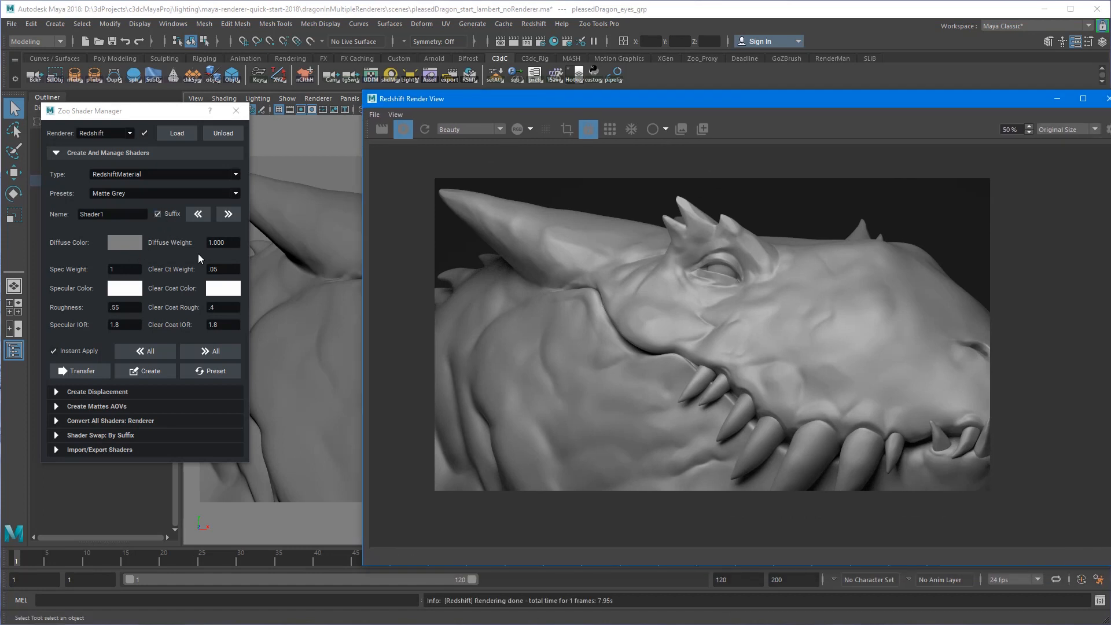
left_click(154, 350)
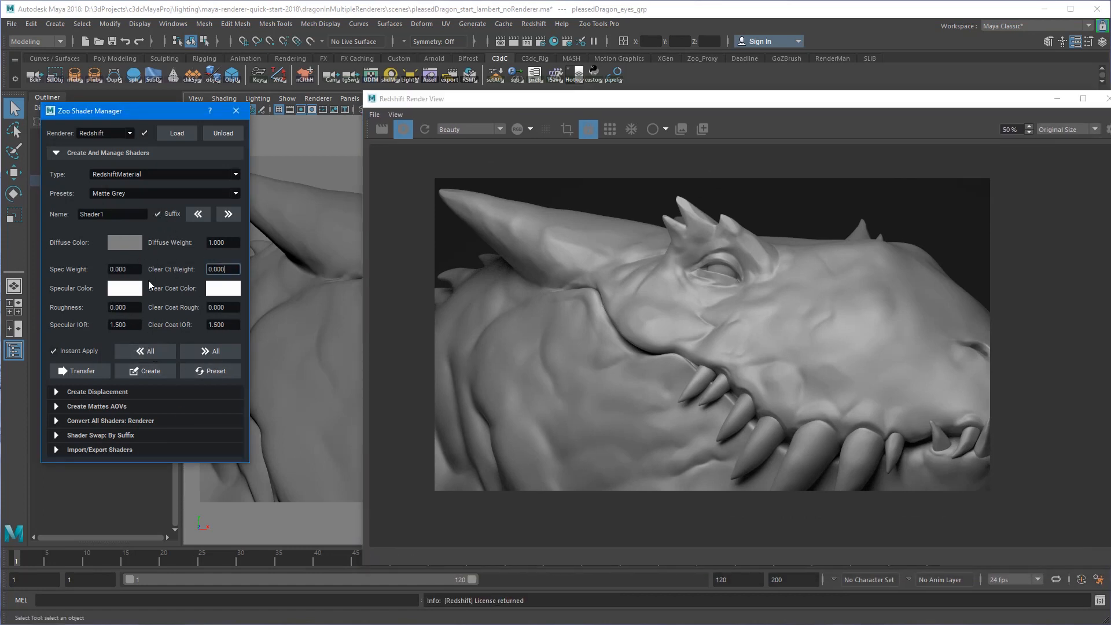
Darken the dragon eye shader's diffuse color to #272727
left_click(125, 239)
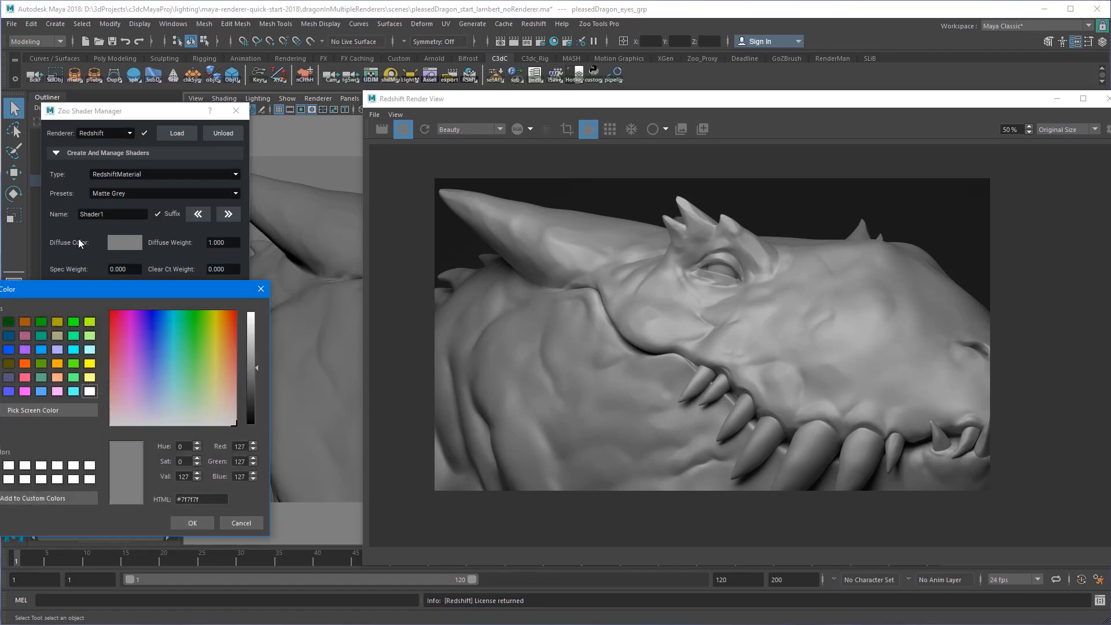
left_click_drag(256, 366, 257, 408)
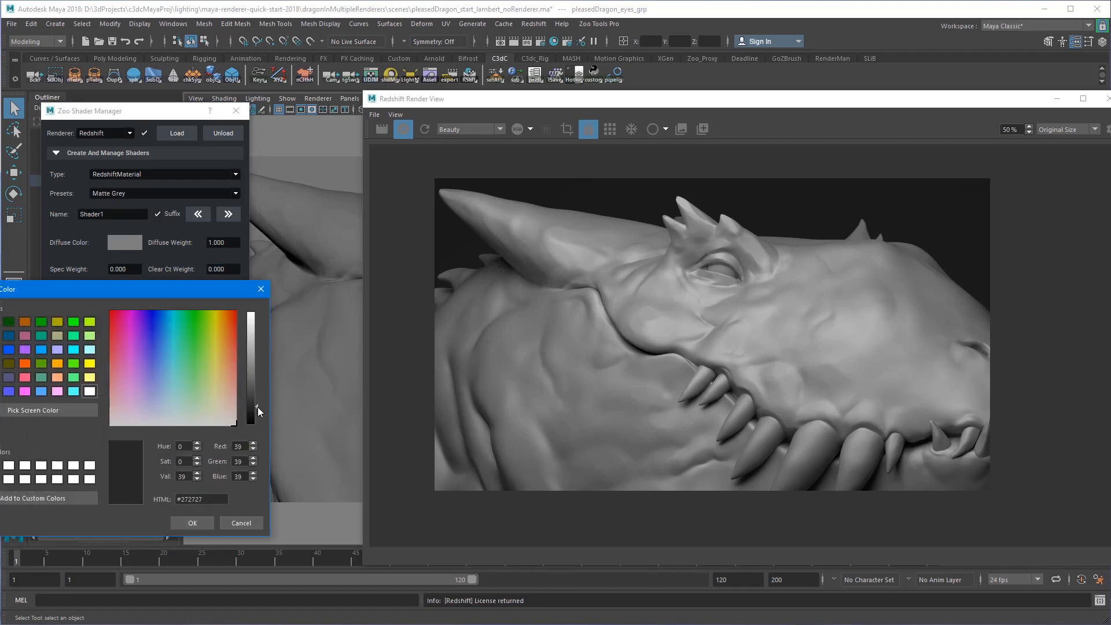
left_click(211, 524)
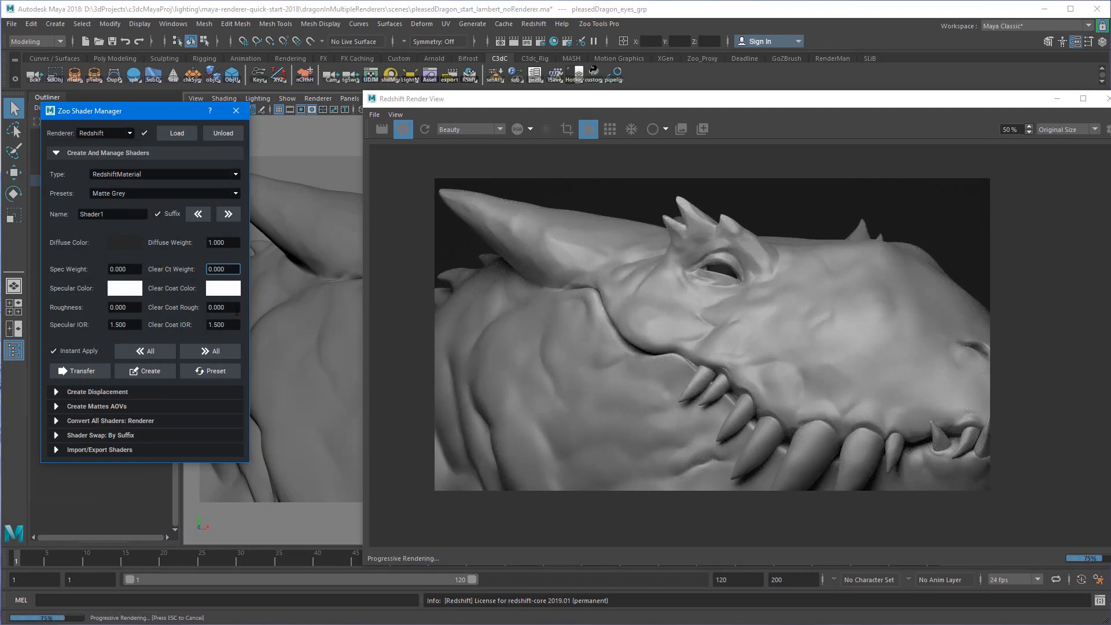
Set the dragon eye shader's specular weight to 1
left_click(116, 269)
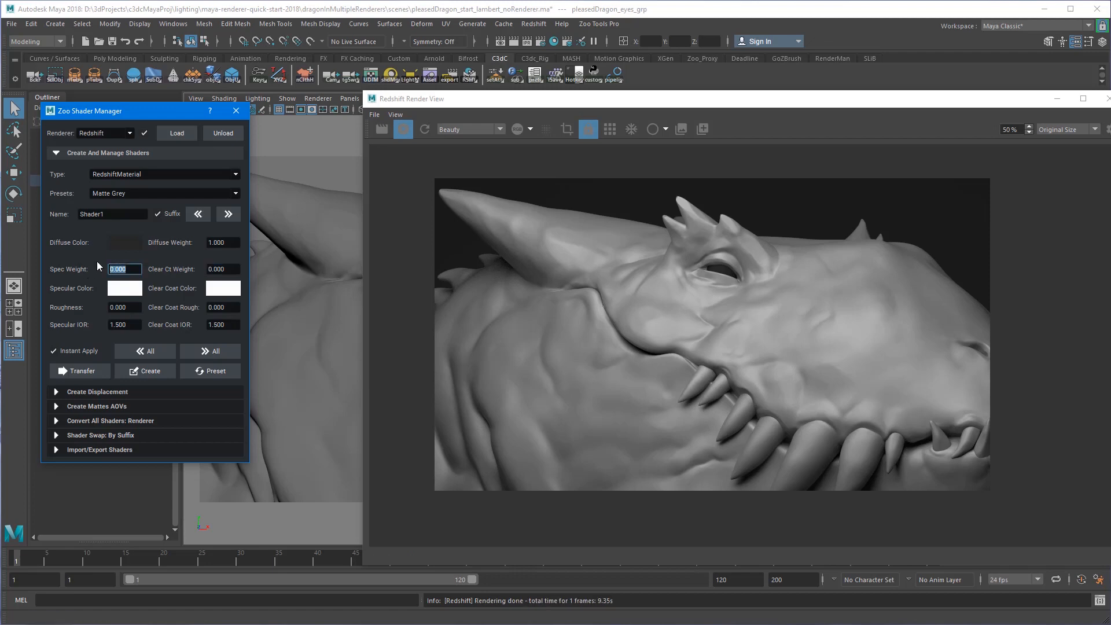
type("1")
key("Return")
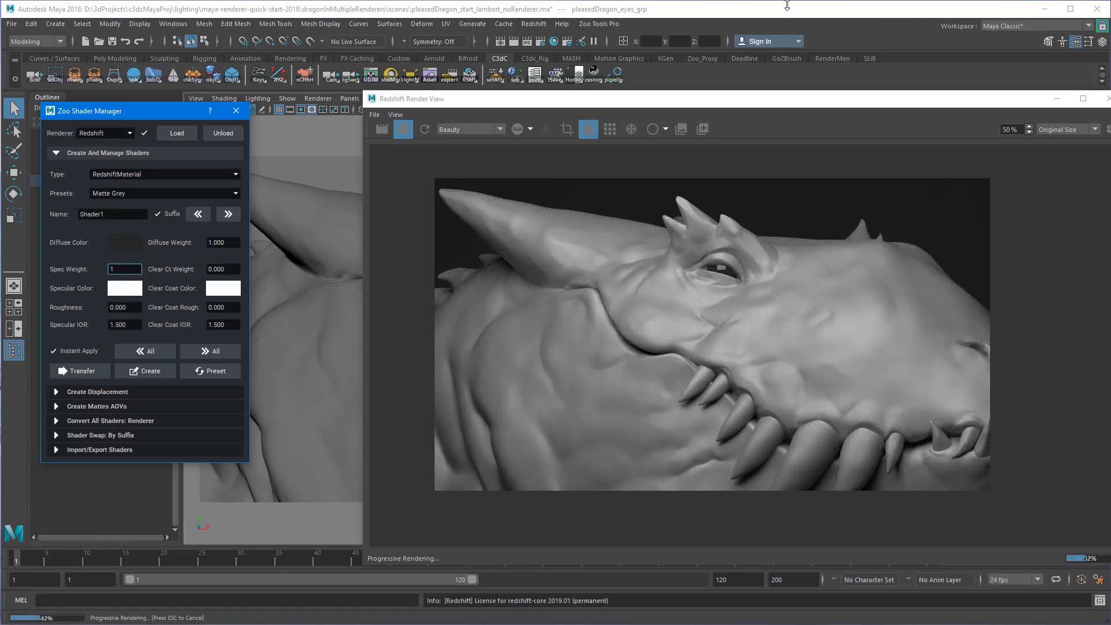
Set the dragon eye shader's roughness to 0.4 and its specular IOR to 1.8
left_click(128, 309)
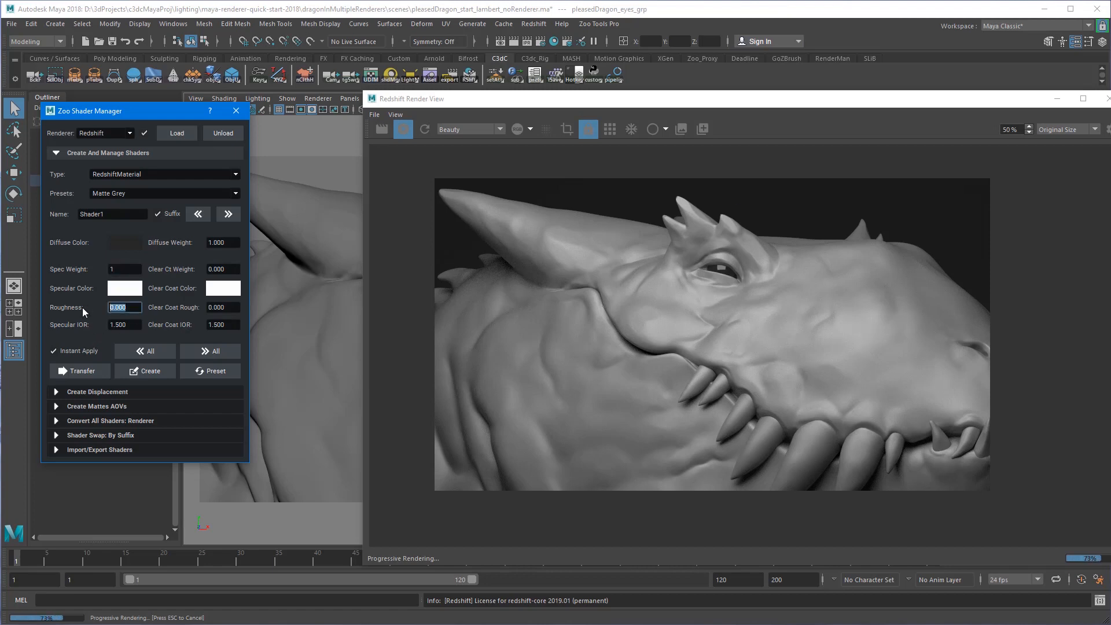
type(".4")
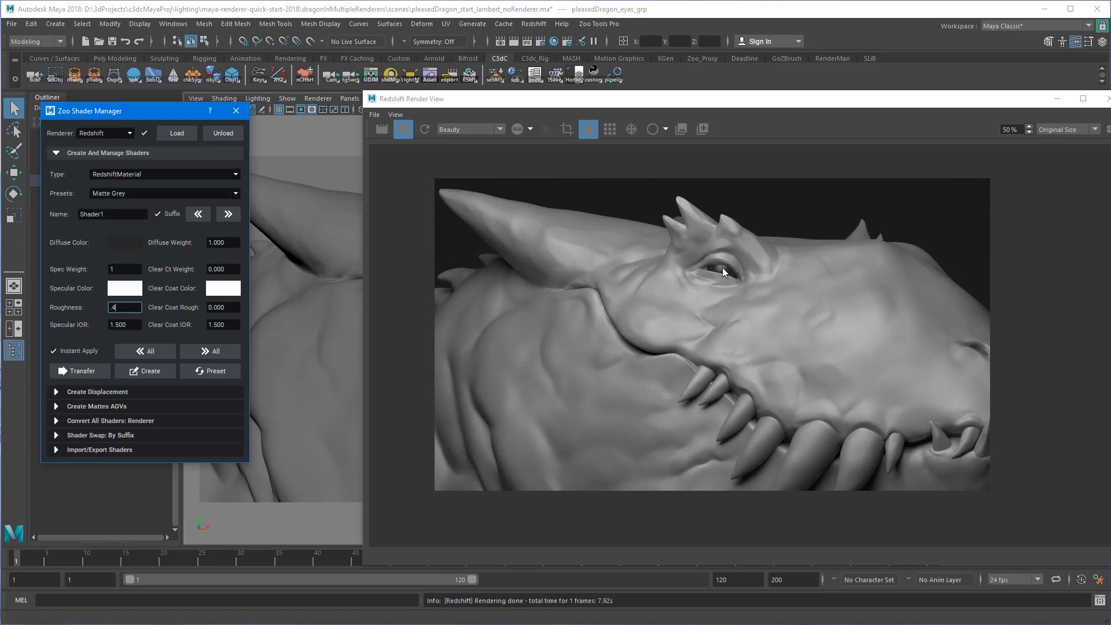
left_click(116, 325)
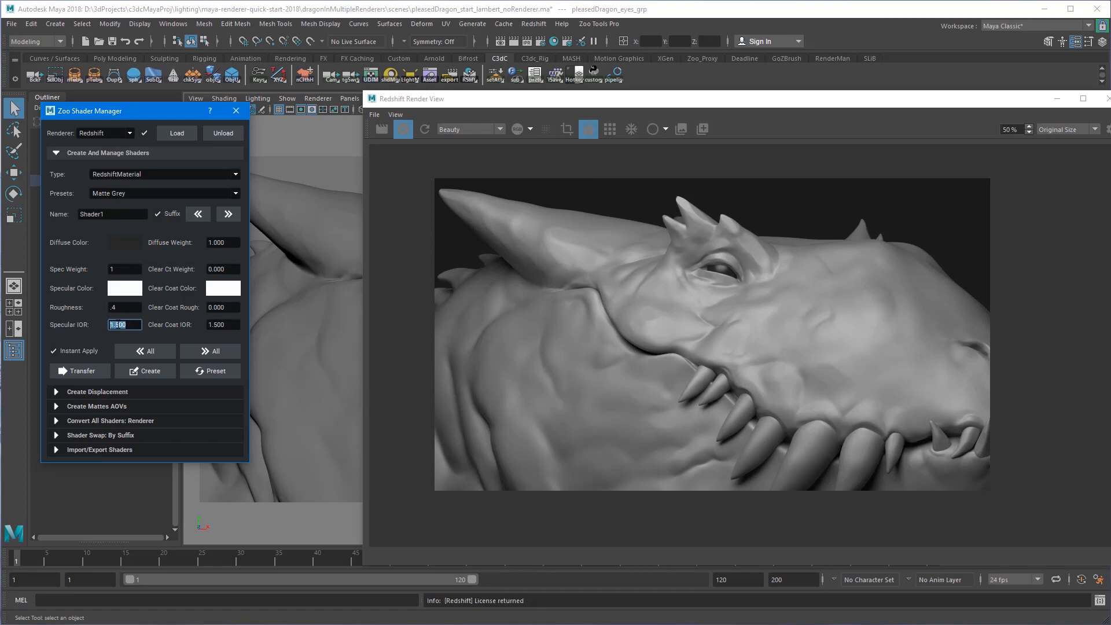
type("1.8")
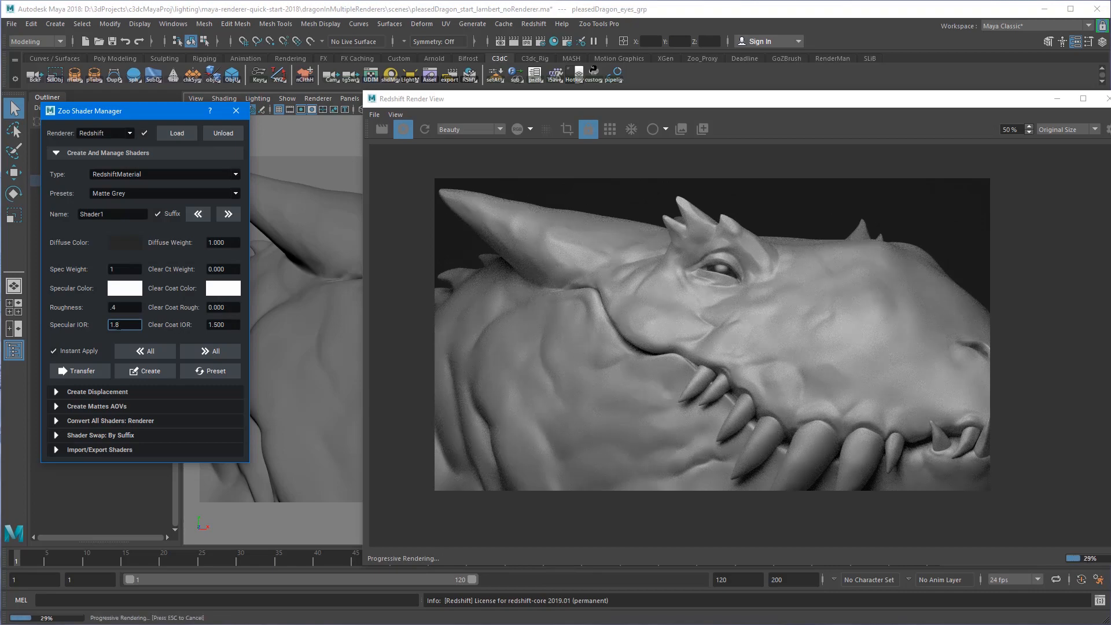
type("3")
key("Return")
key("BackSpace")
type("1.8")
key("Return")
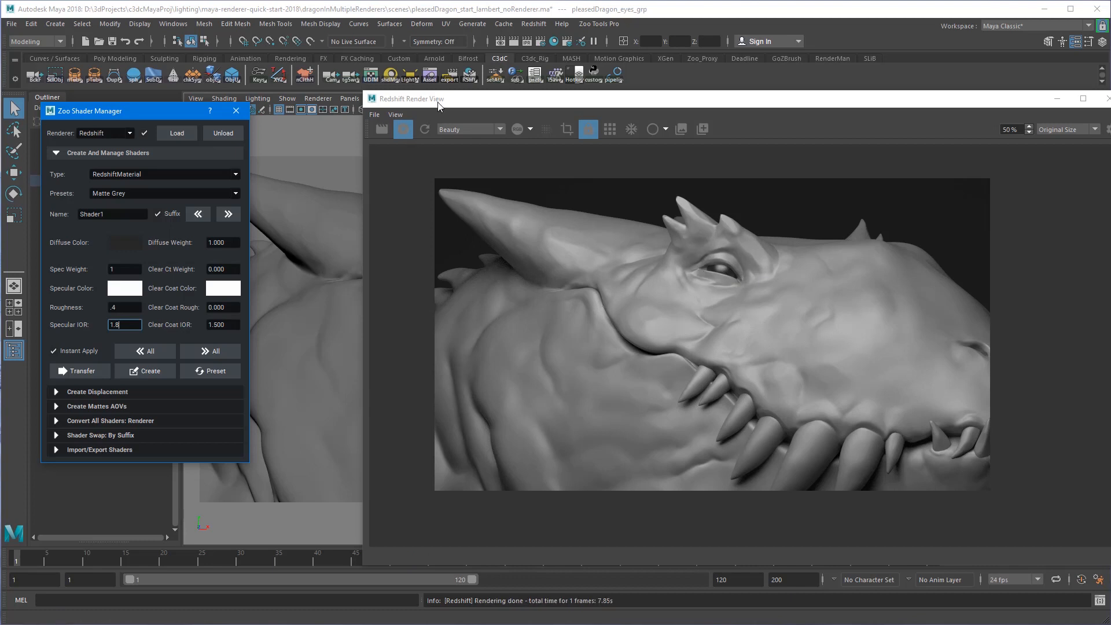
Switch off the camera's pan/zoom to show the whole dragon and enlarge the Redshift Render View to fill the screen
left_click_drag(439, 106, 410, 200)
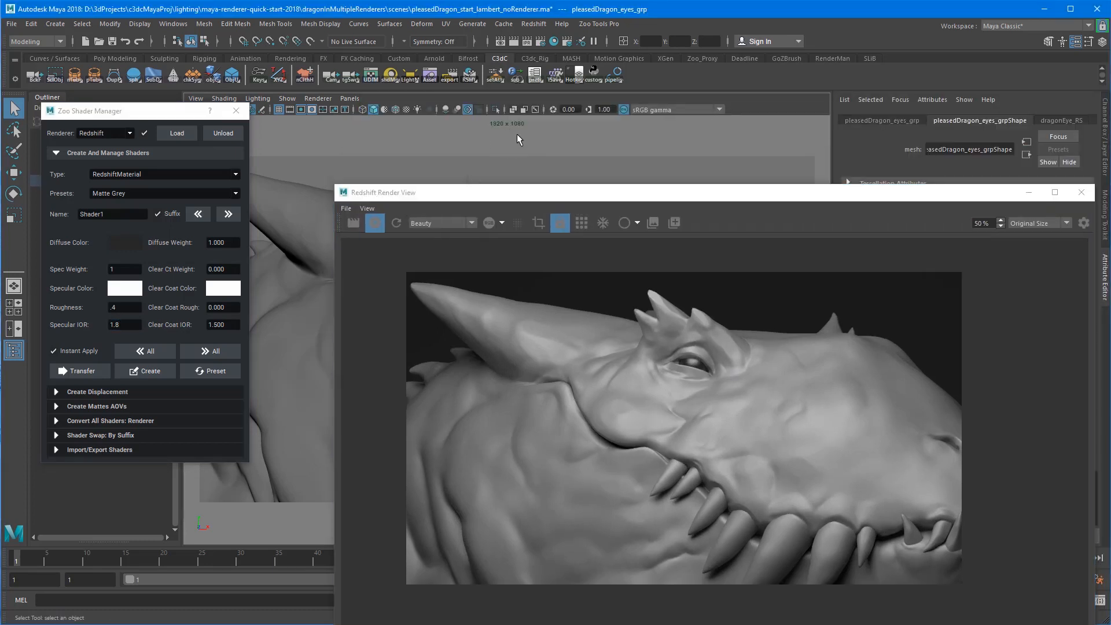
key("backslash")
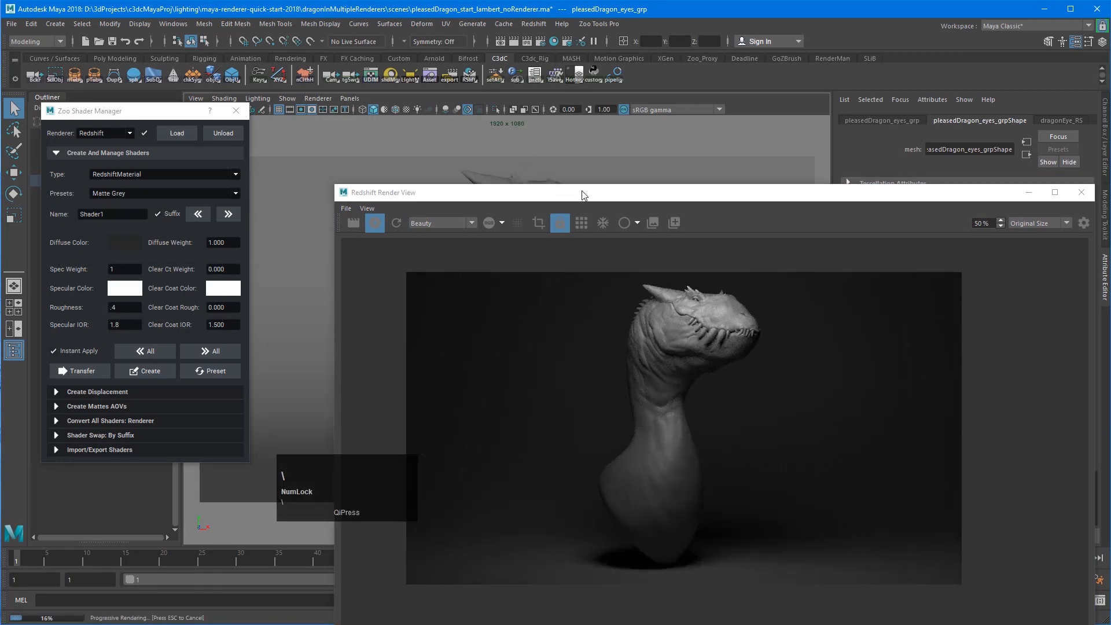
left_click_drag(588, 194, 614, 91)
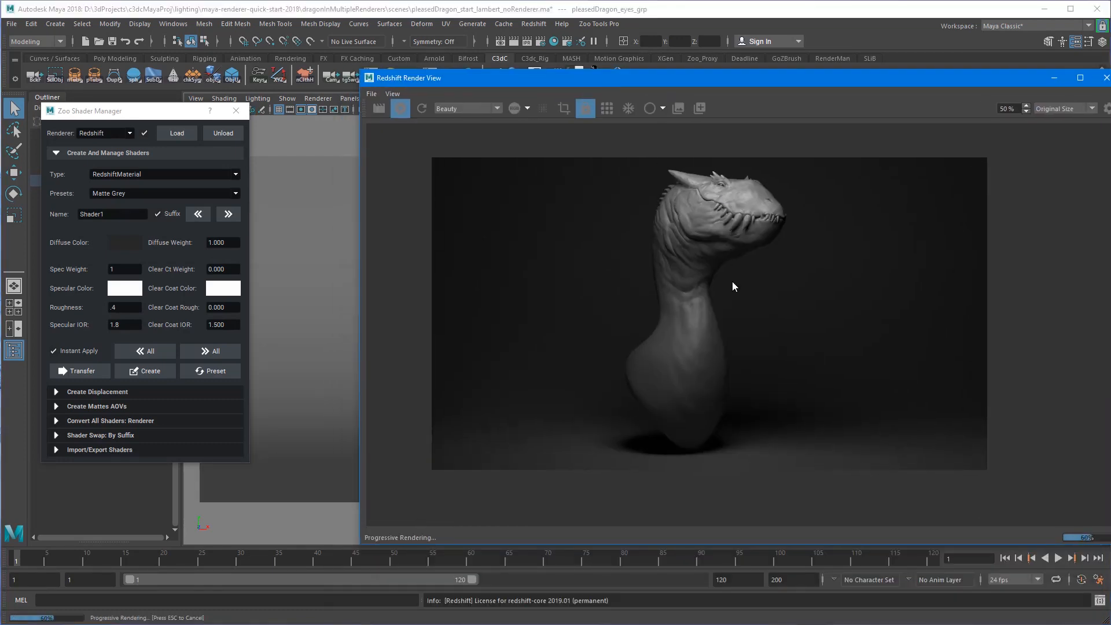
left_click_drag(644, 77, 285, 9)
left_click_drag(760, 347, 1106, 551)
left_click_drag(995, 475, 995, 623)
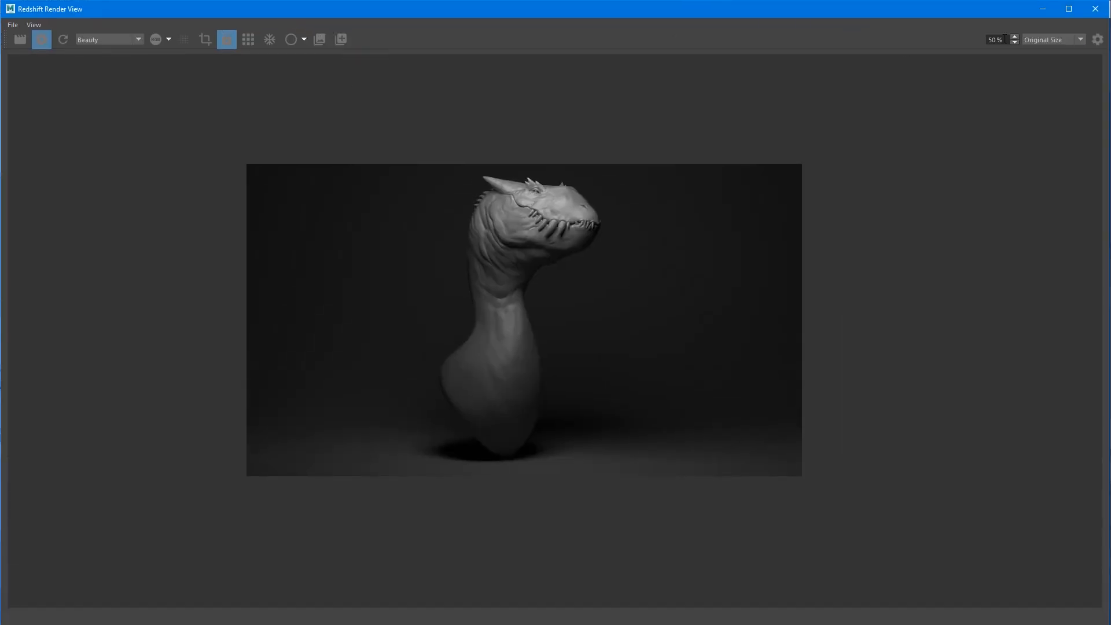
Inspect the full dragon render at 100%, from the head down to the base and its shadow
scroll(1005, 38, "up", 1)
middle_click_drag(603, 236, 636, 258, "alt")
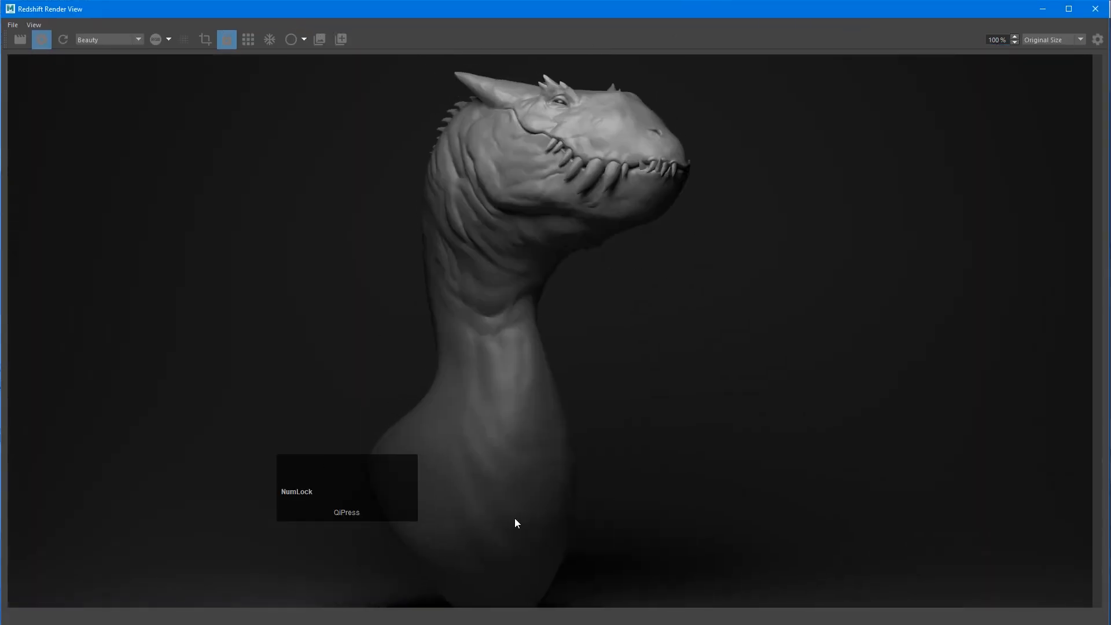
middle_click_drag(598, 439, 686, 402, "alt")
middle_click_drag(595, 424, 636, 373, "alt")
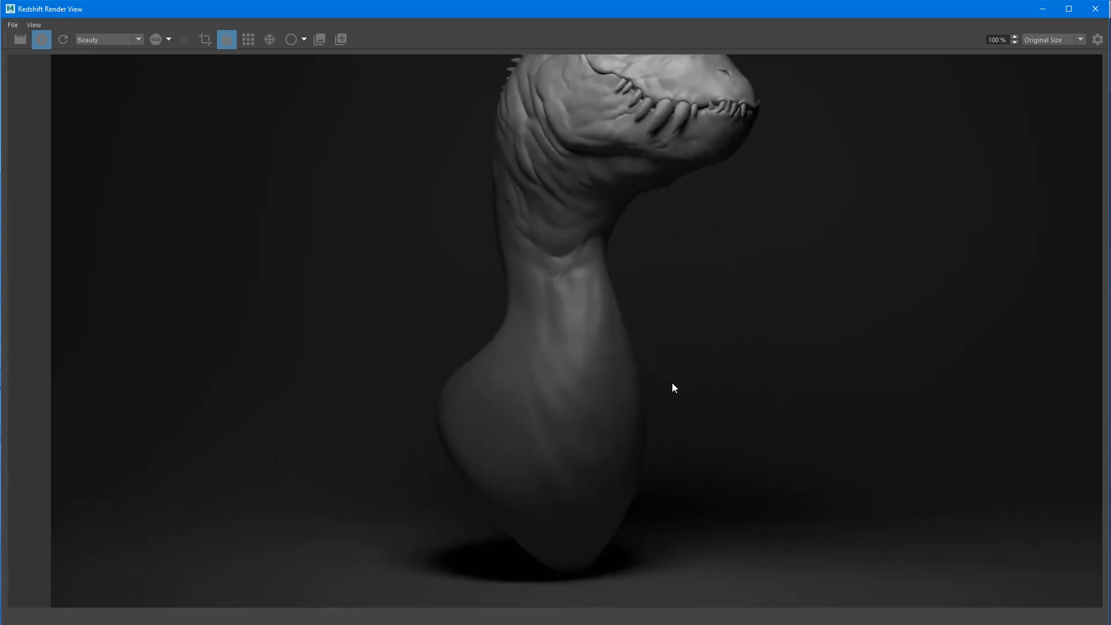
middle_click_drag(672, 323, 654, 388, "alt")
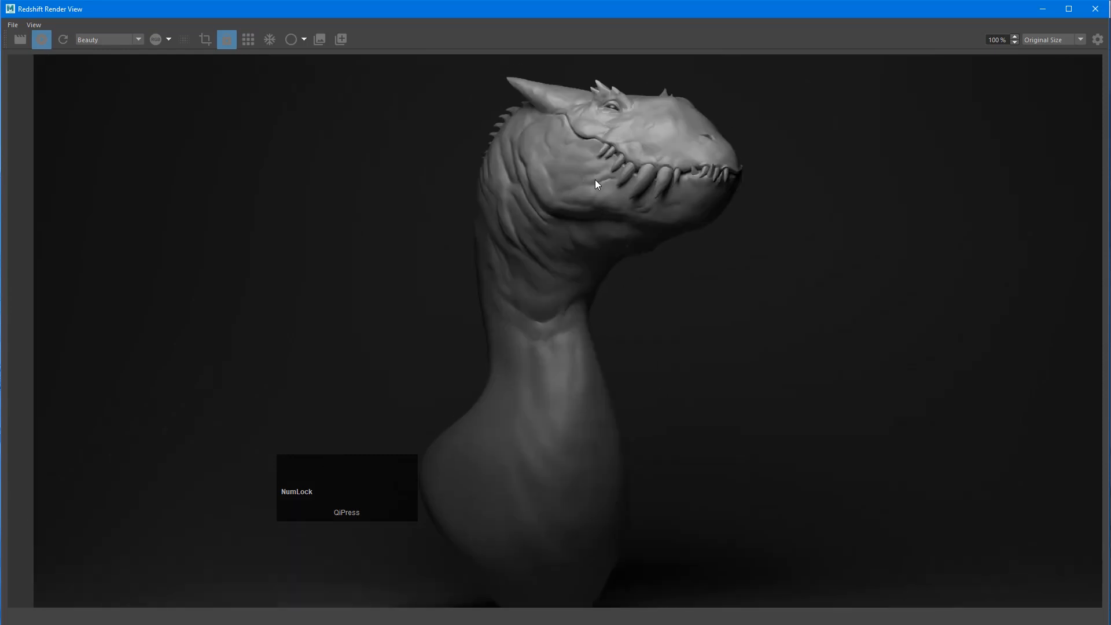
Stop the IPR render and review the progressive passes and unified sampling values in the Redshift output render settings
left_click(41, 39)
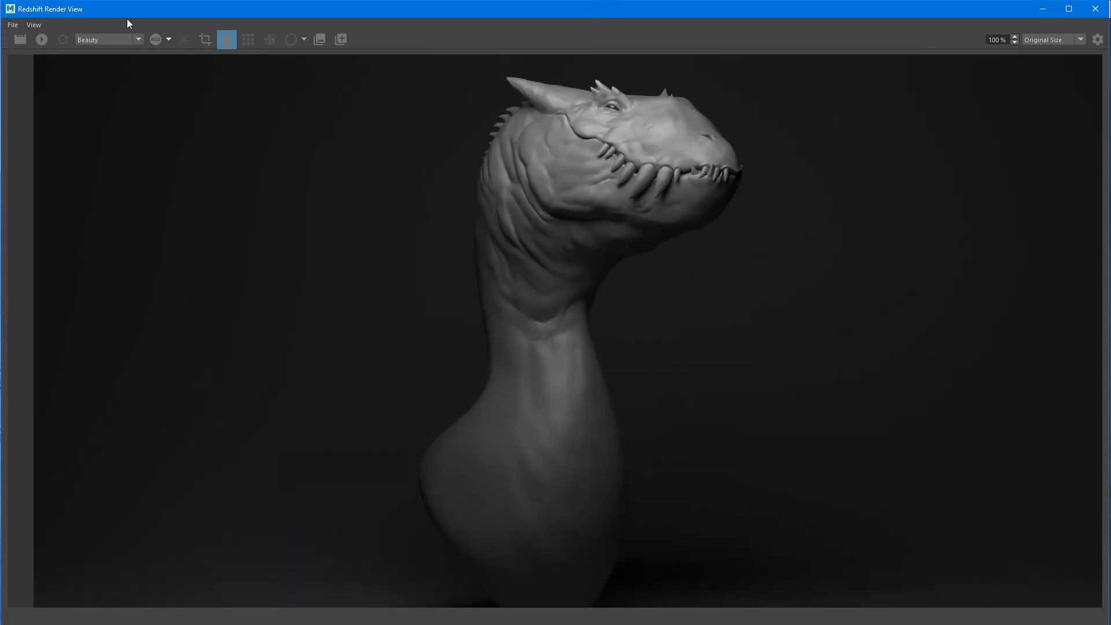
left_click_drag(136, 9, 421, 224)
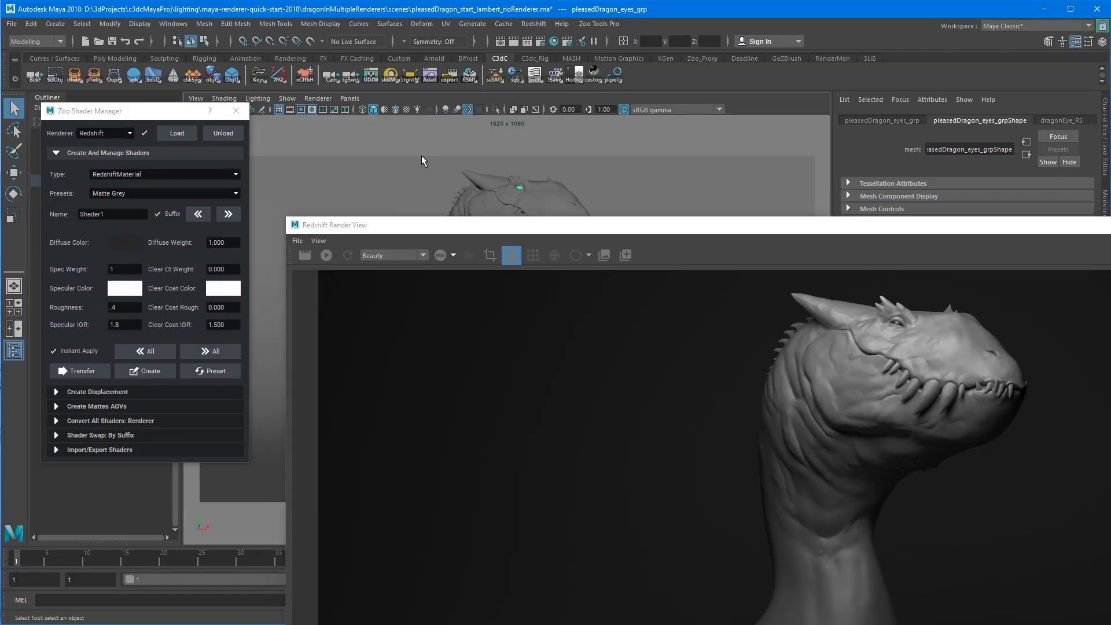
key("shift+5")
left_click_drag(695, 144, 225, 56)
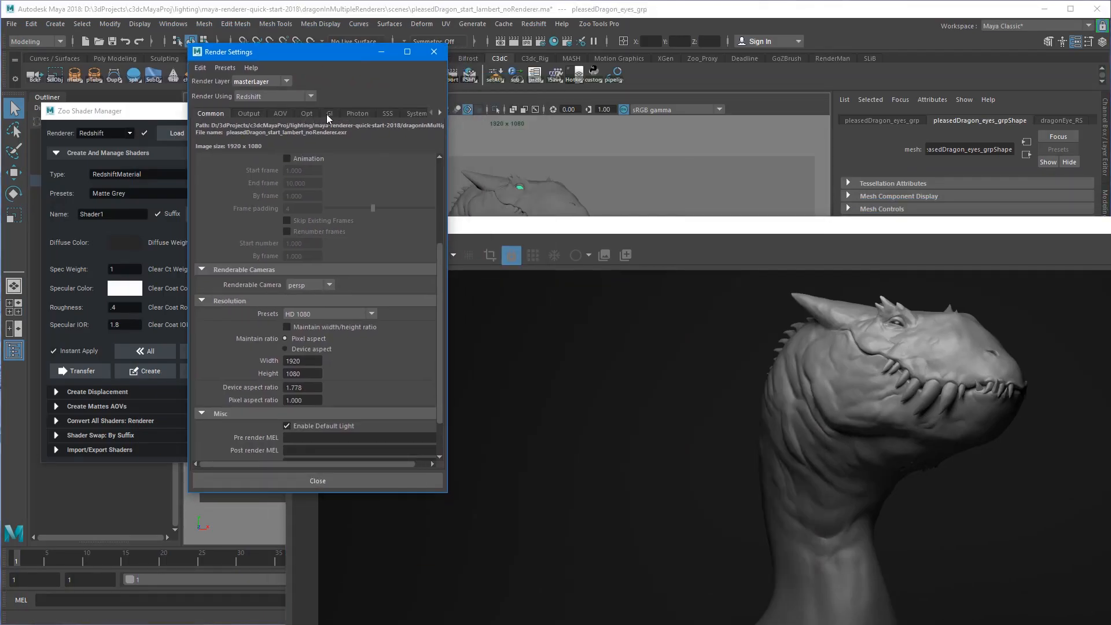
left_click(249, 114)
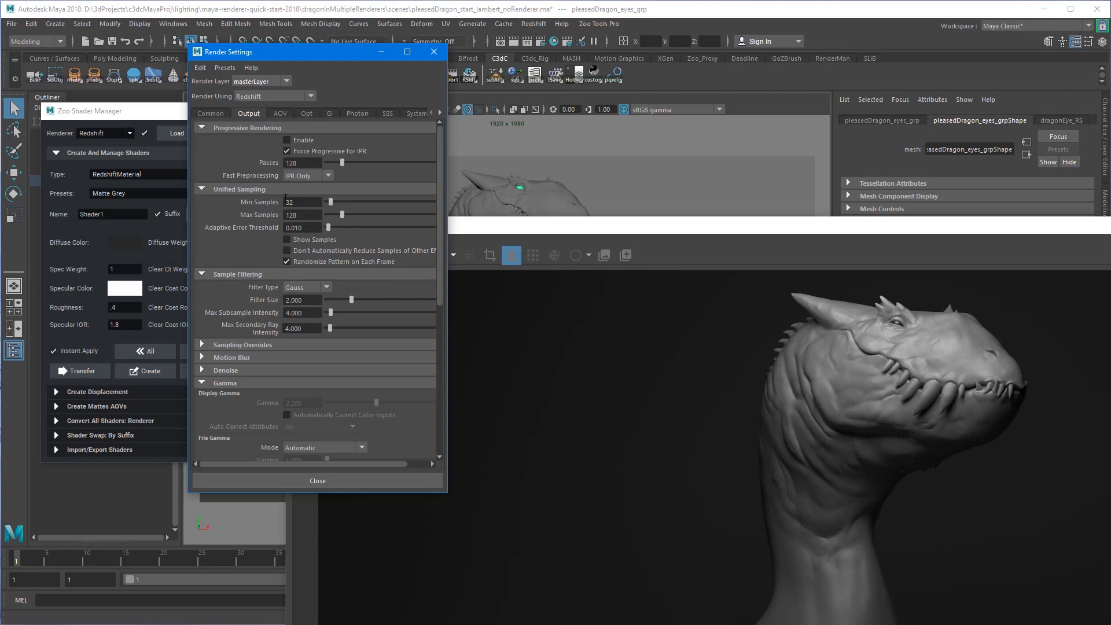
left_click_drag(297, 202, 279, 212)
left_click_drag(299, 165, 278, 165)
left_click_drag(573, 230, 296, 273)
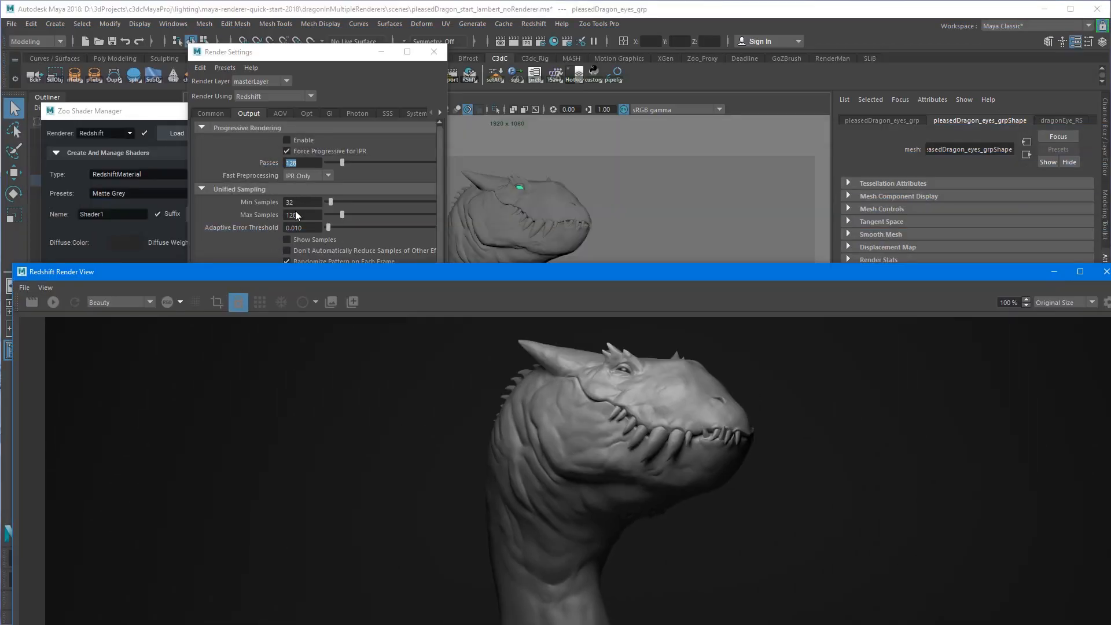
Render a final-quality frame in the enlarged render view and fit the whole dragon image at 85%
left_click_drag(315, 280, 301, 12)
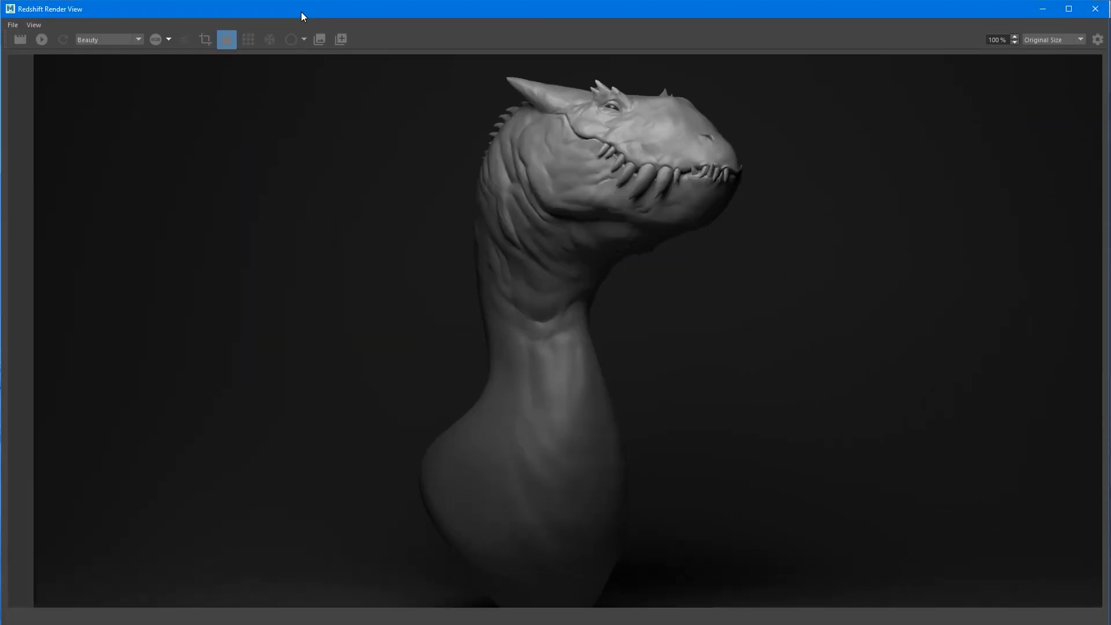
left_click(20, 39)
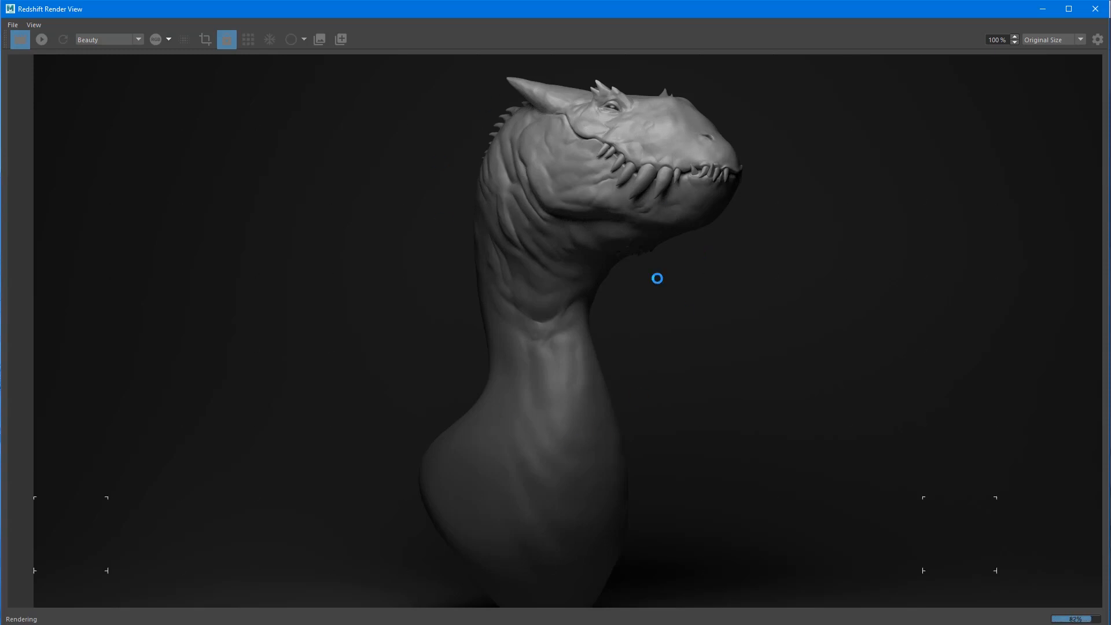
middle_click_drag(628, 442, 628, 322, "alt")
right_click_drag(688, 346, 602, 346, "alt")
middle_click_drag(603, 346, 583, 320, "alt")
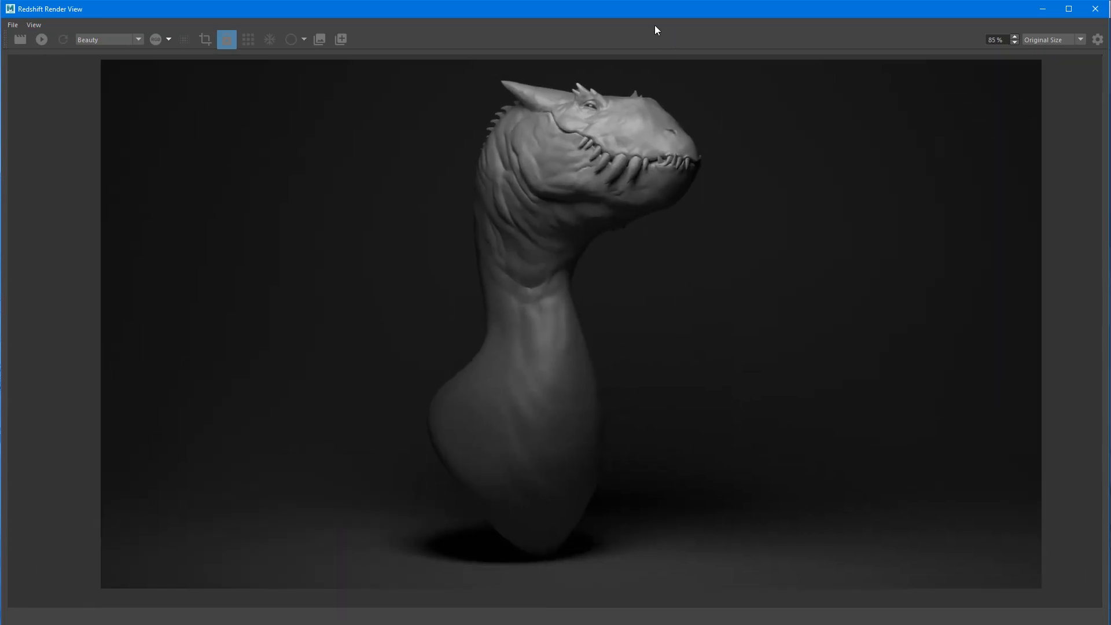
Restart the IPR to refresh the dragon's framing, then render another final-quality frame
left_click_drag(646, 13, 1110, 63)
key("Num_Lock")
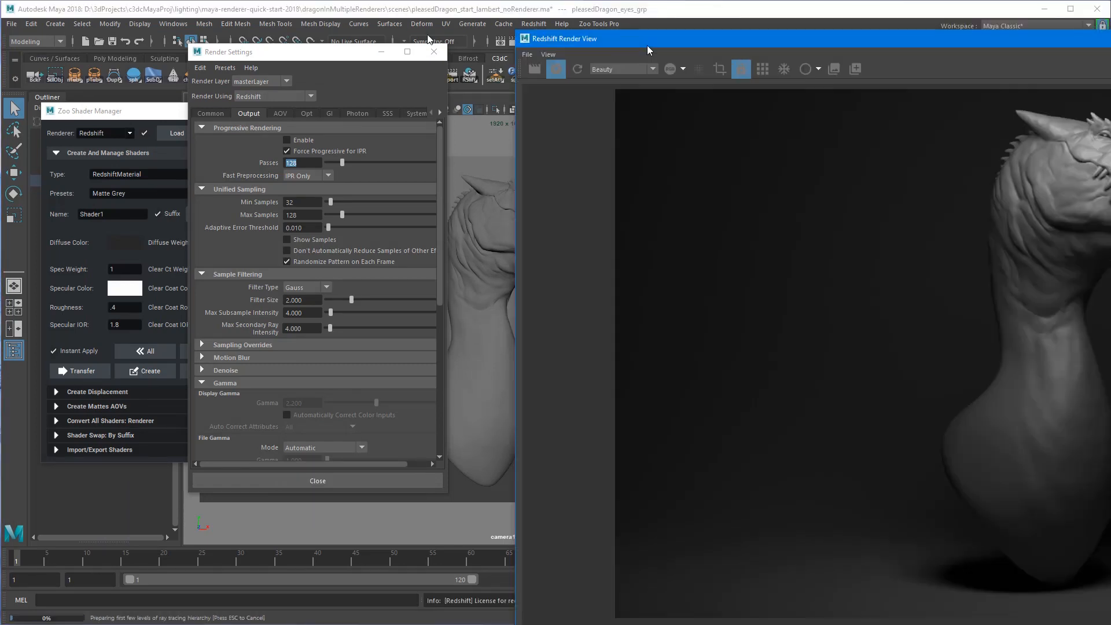
left_click_drag(1110, 11, 282, 11)
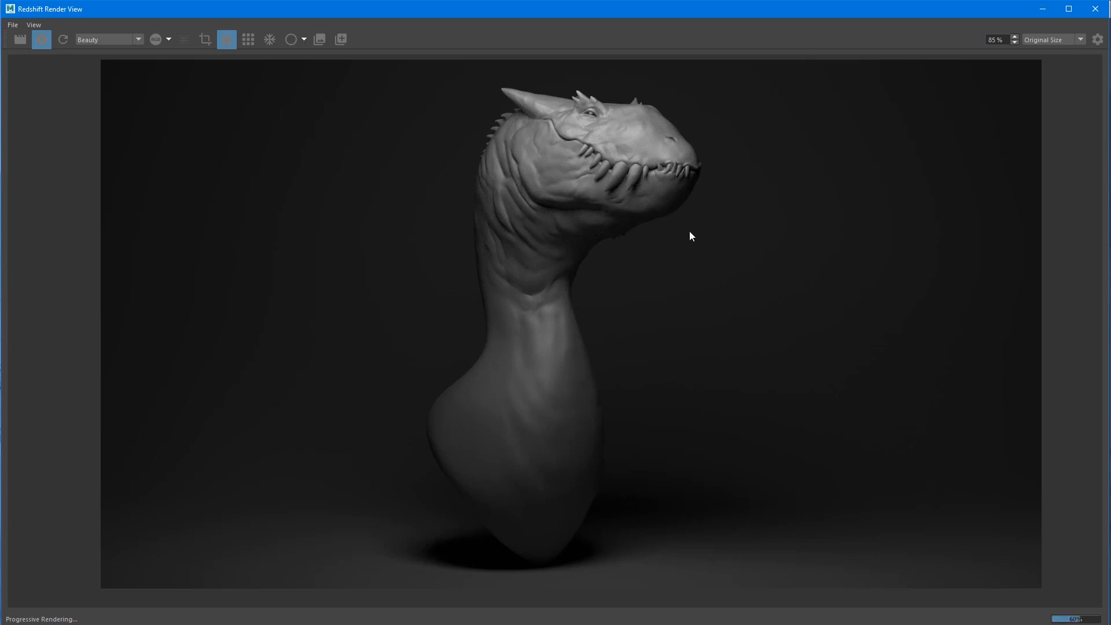
left_click(21, 39)
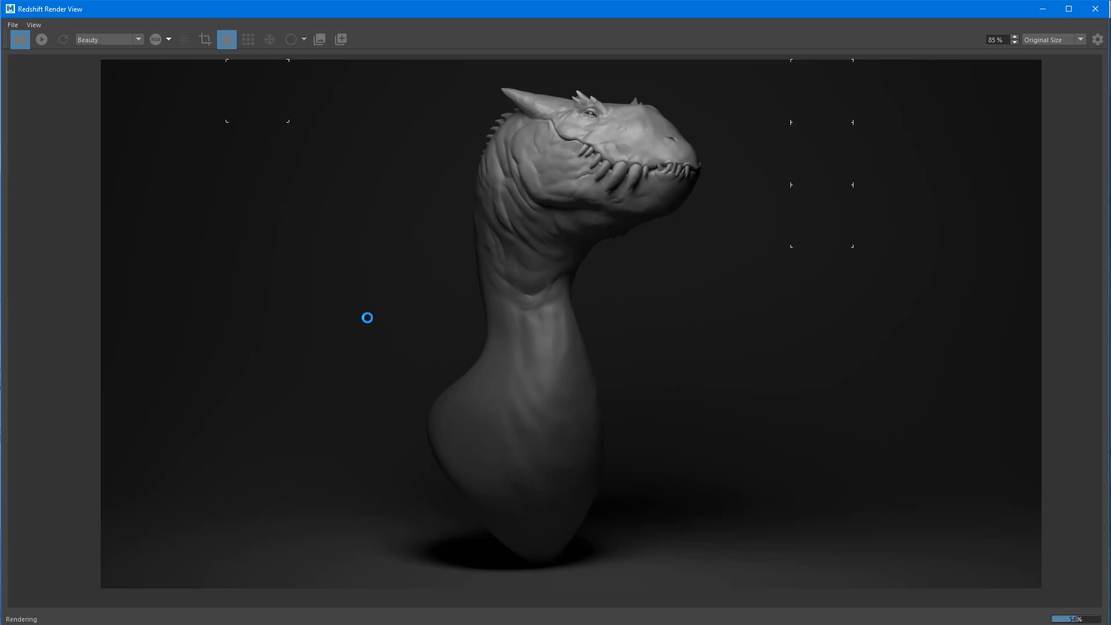
Check the total render time of the final frame in the Script Editor log, then move the log aside
left_click_drag(627, 8, 498, 8)
left_click(1100, 601)
left_click_drag(354, 330, 629, 98)
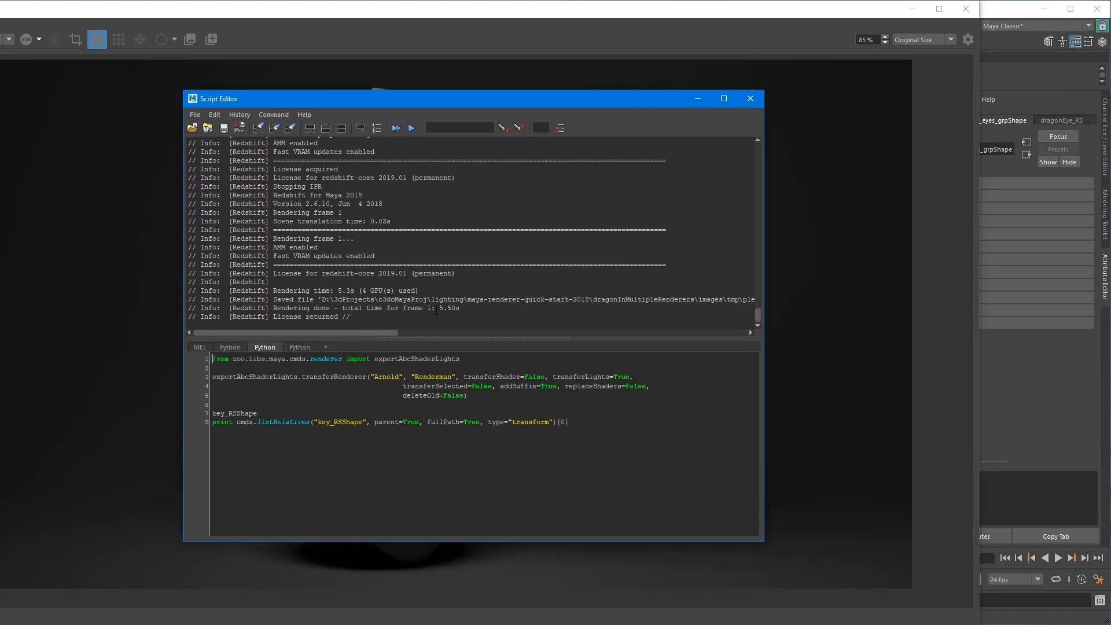
mouse_move(439, 308)
left_mouse_down()
mouse_move(473, 306)
mouse_move(460, 308)
left_mouse_up()
left_click(375, 321)
left_click_drag(453, 102, 1110, 202)
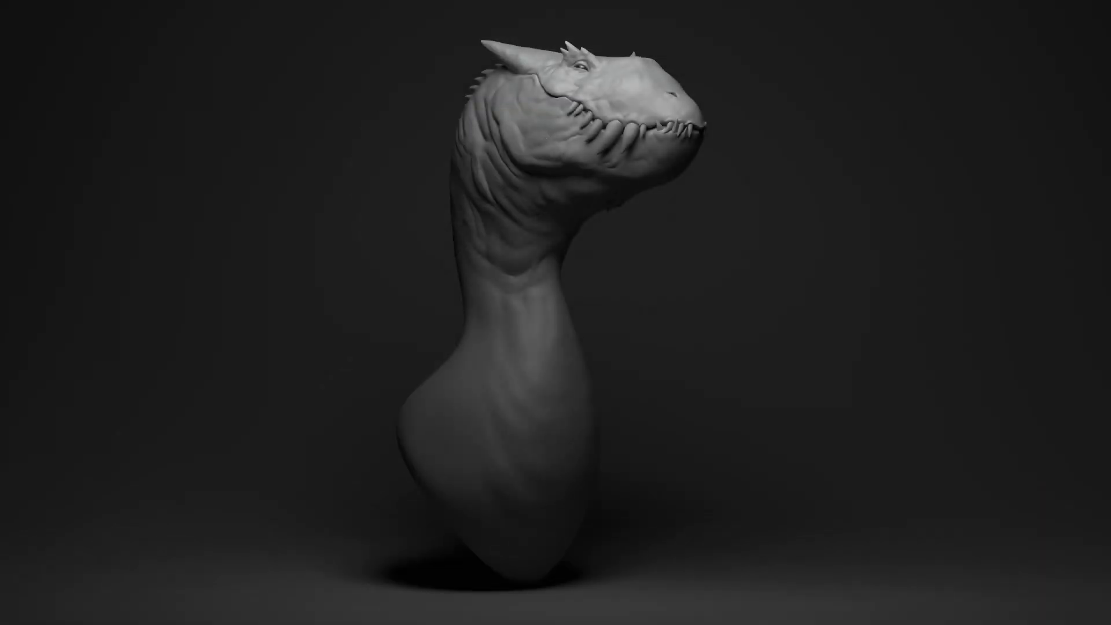